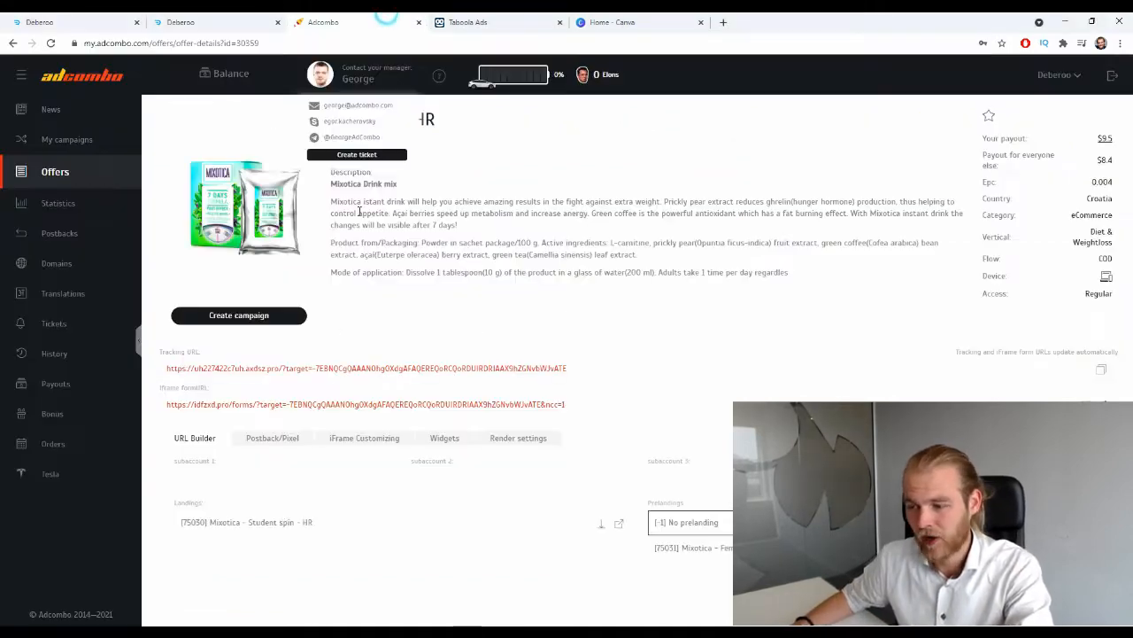
Examine the title and description of the Mixotica - HR offer, including its country code.
{"action": "left_click", "coordinate": [391, 19]}
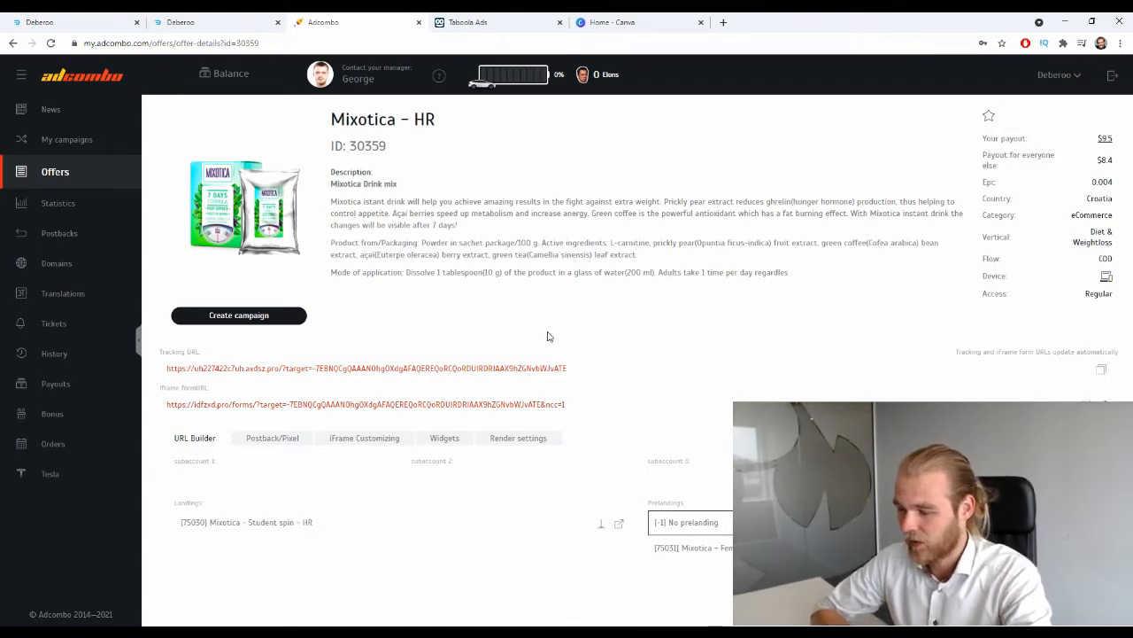
{"action": "left_click_drag", "start_coordinate": [447, 116], "coordinate": [426, 118]}
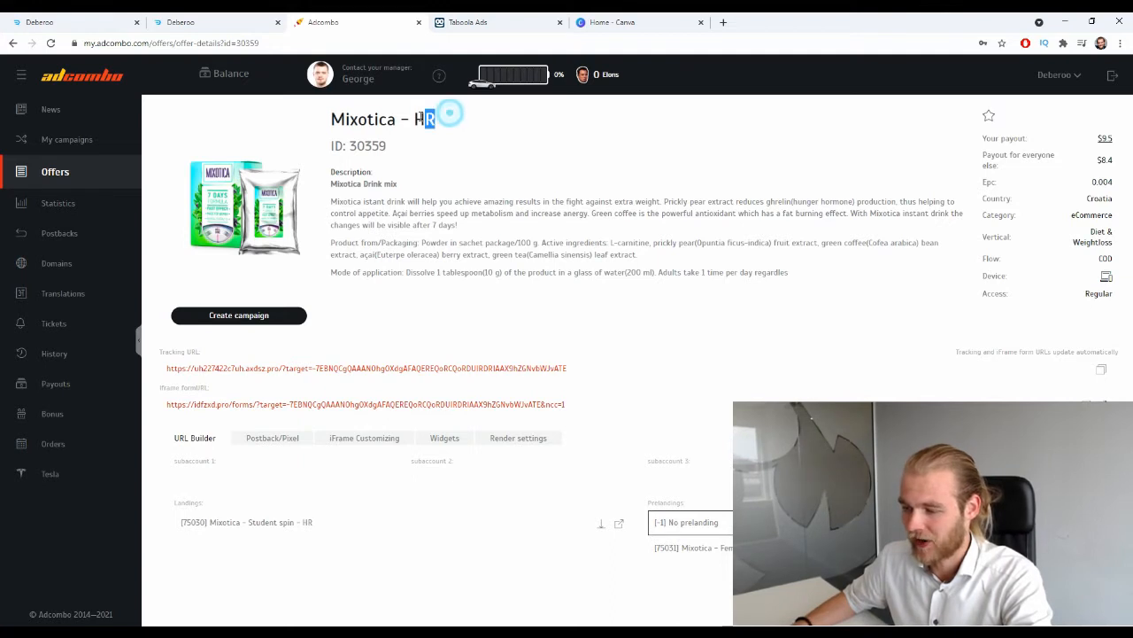
{"action": "left_click", "coordinate": [442, 190]}
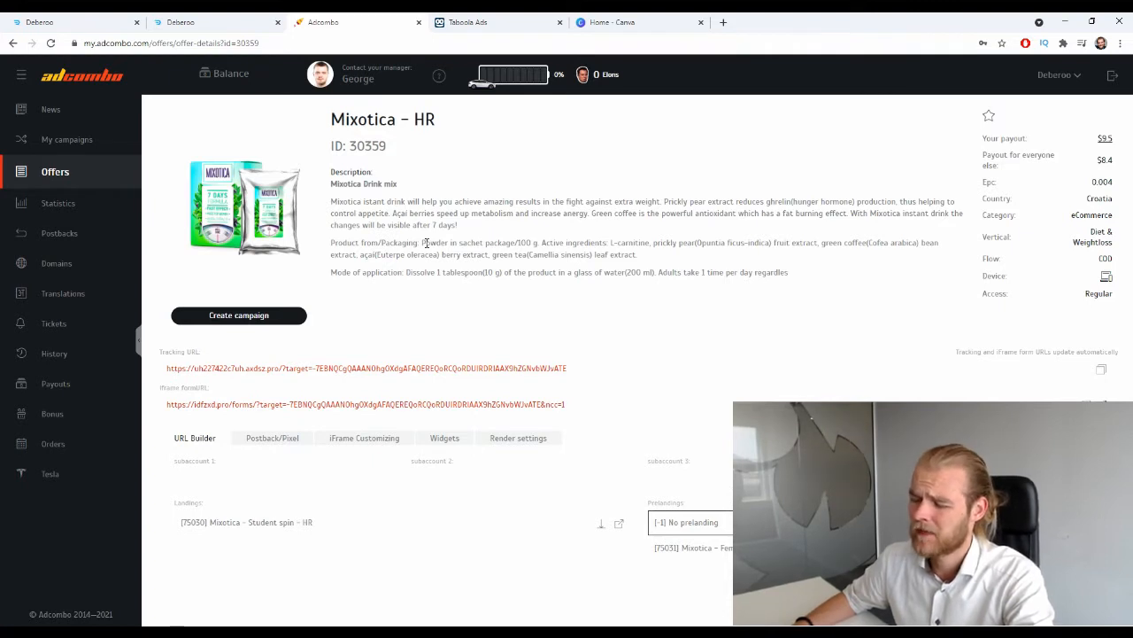
{"action": "left_click_drag", "start_coordinate": [452, 121], "coordinate": [395, 120]}
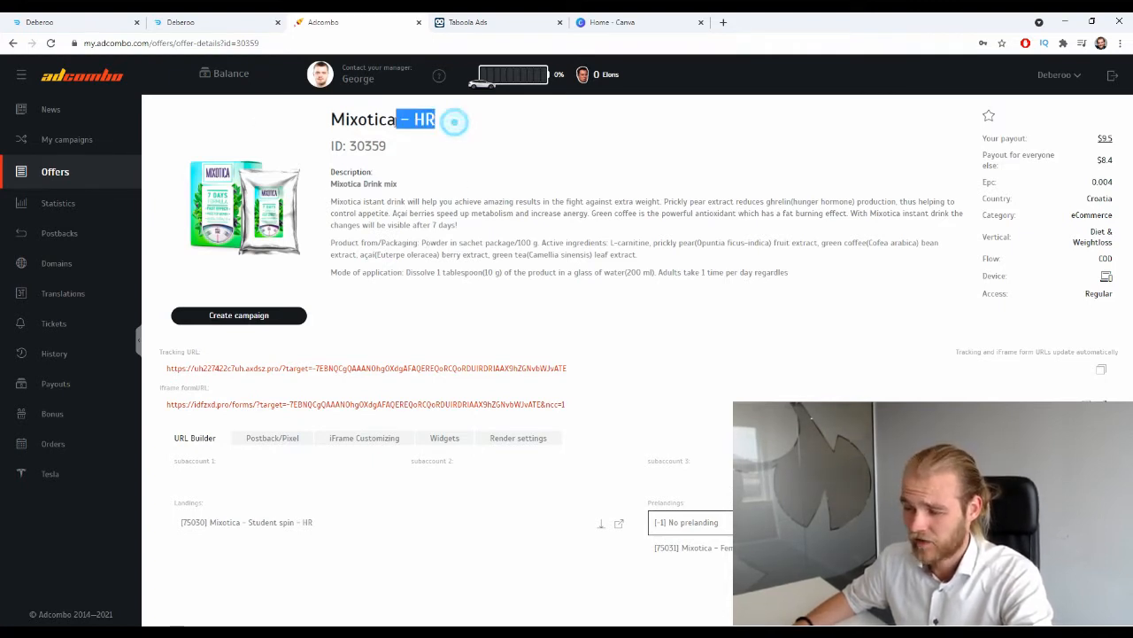
{"action": "left_click", "coordinate": [434, 149]}
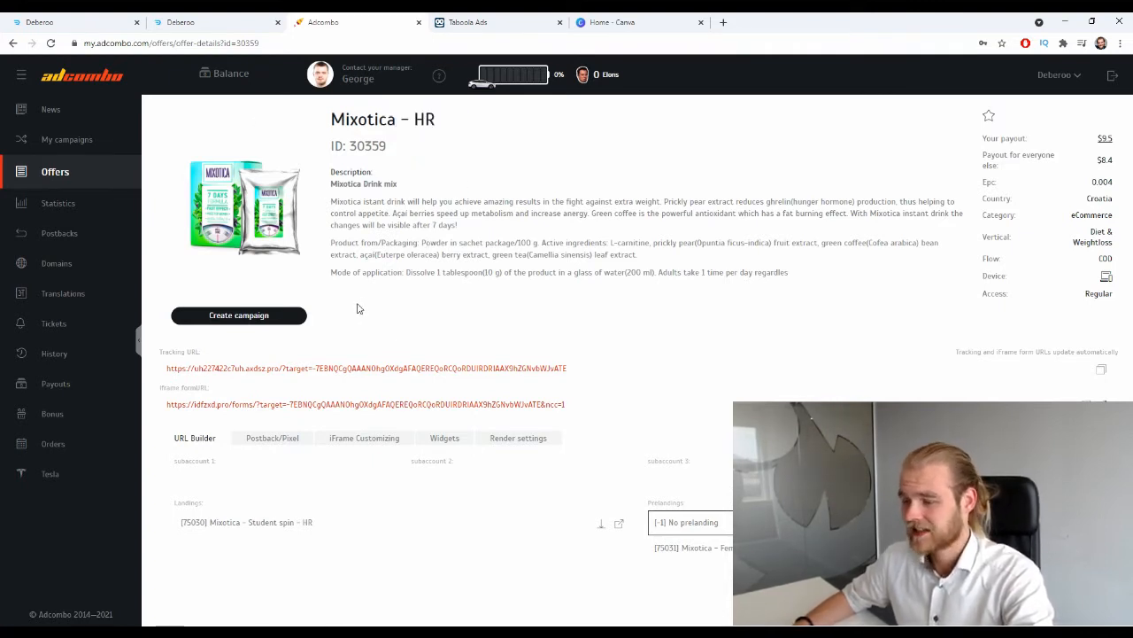
Switch to the Deberoo tracker and find AdCombo in the affiliate networks list.
{"action": "left_click", "coordinate": [112, 20]}
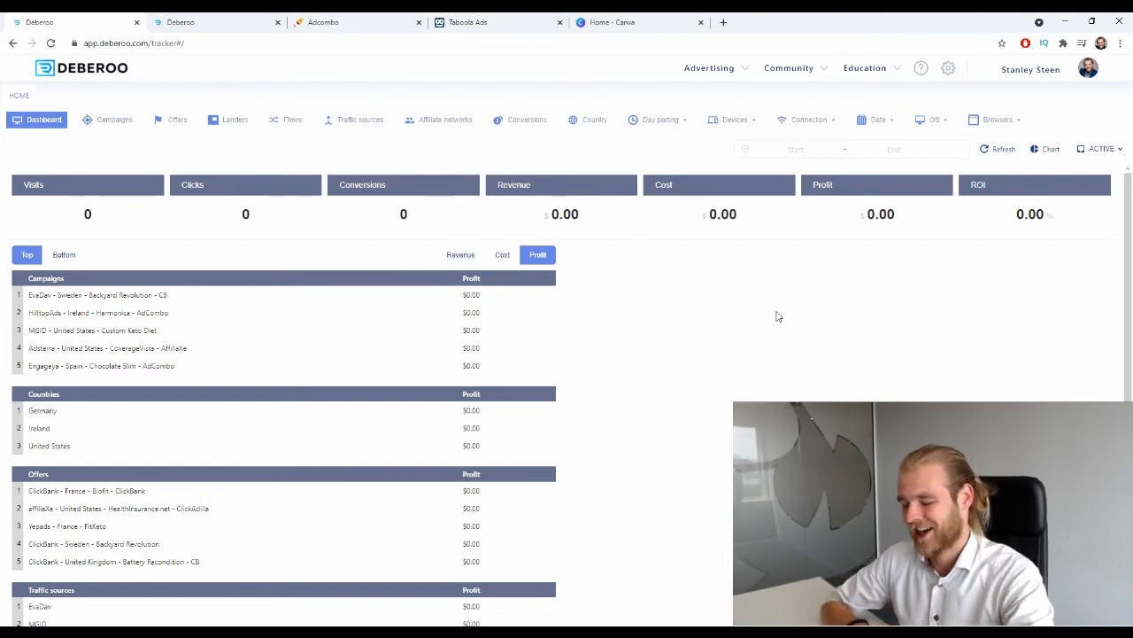
{"action": "left_click", "coordinate": [435, 122]}
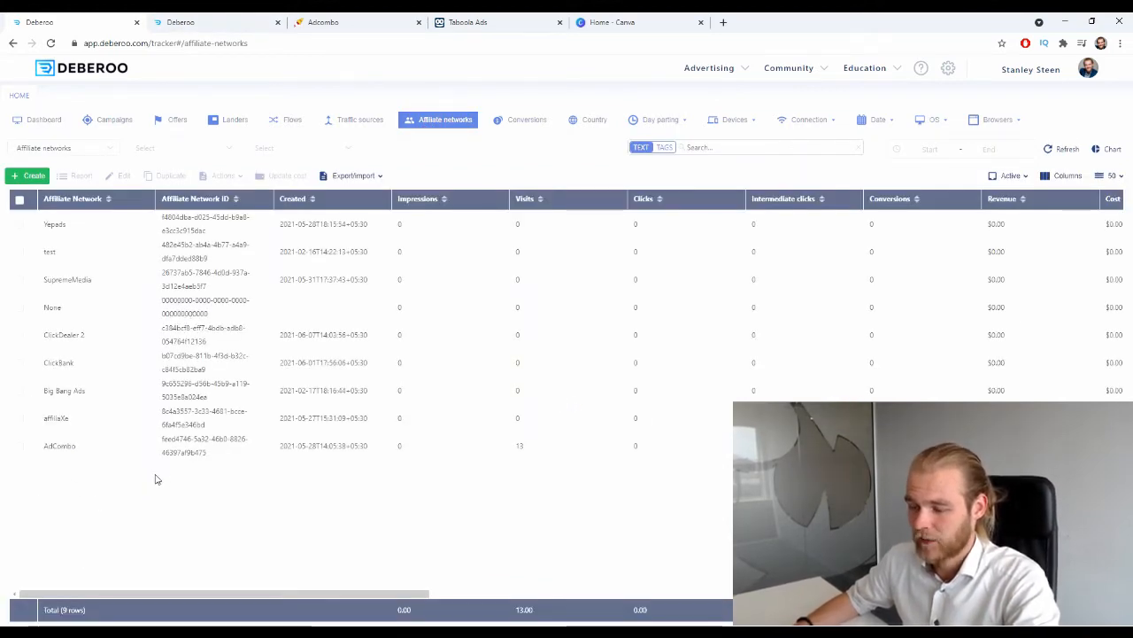
{"action": "left_click_drag", "start_coordinate": [88, 448], "coordinate": [43, 448]}
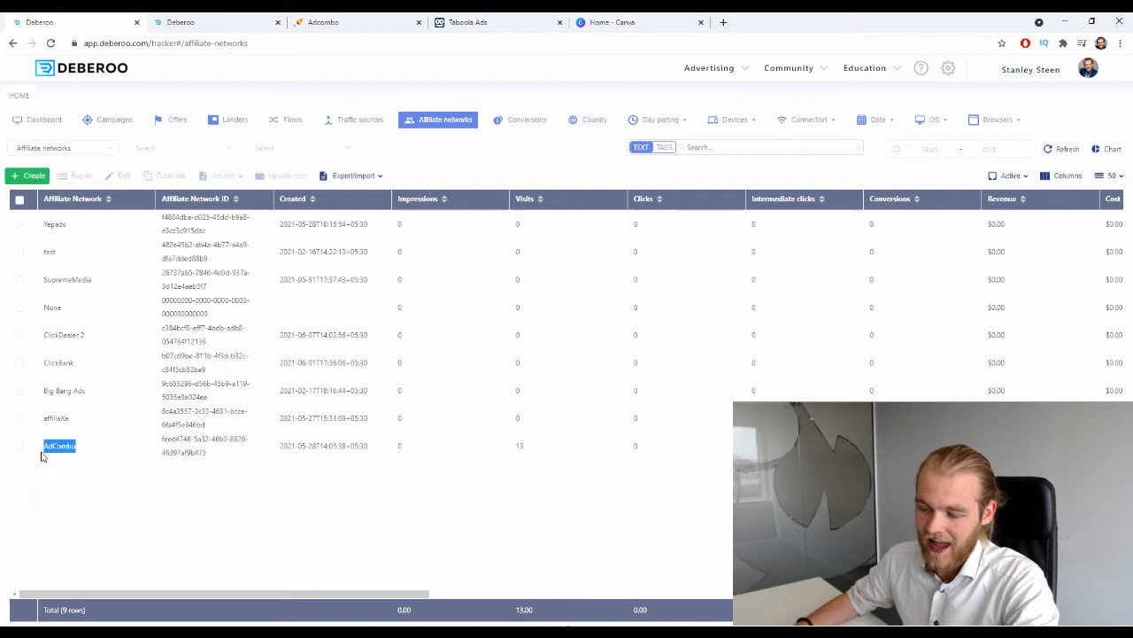
{"action": "left_click", "coordinate": [88, 526]}
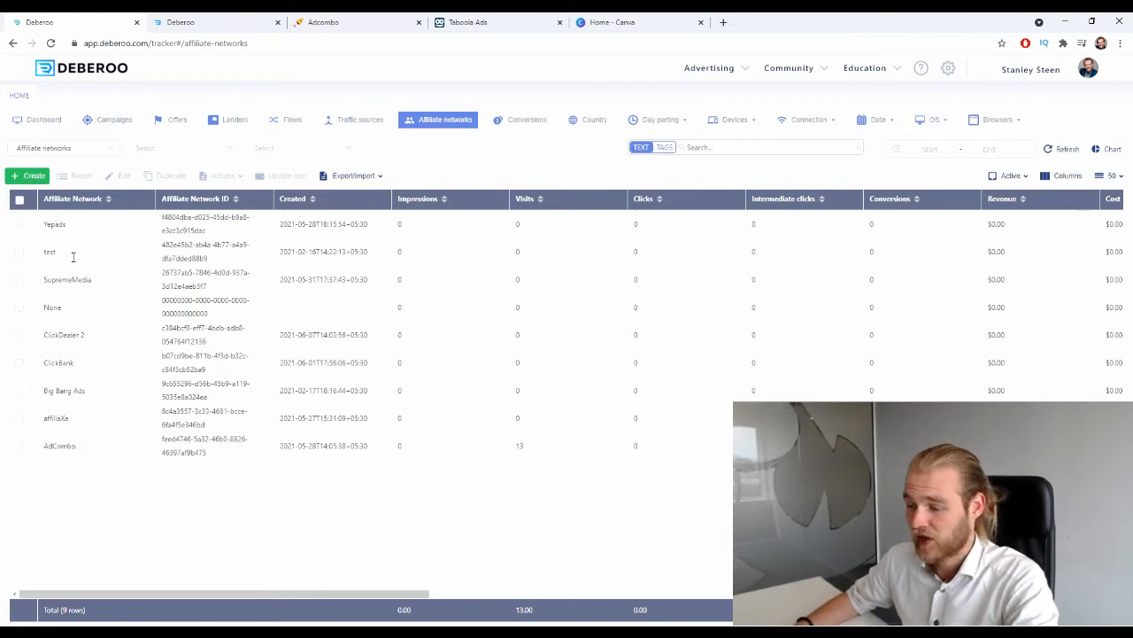
Start a new affiliate network from the AdCombo template, assign the Initial workspace, and close the form without saving.
{"action": "left_click", "coordinate": [28, 176]}
{"action": "left_click", "coordinate": [40, 190]}
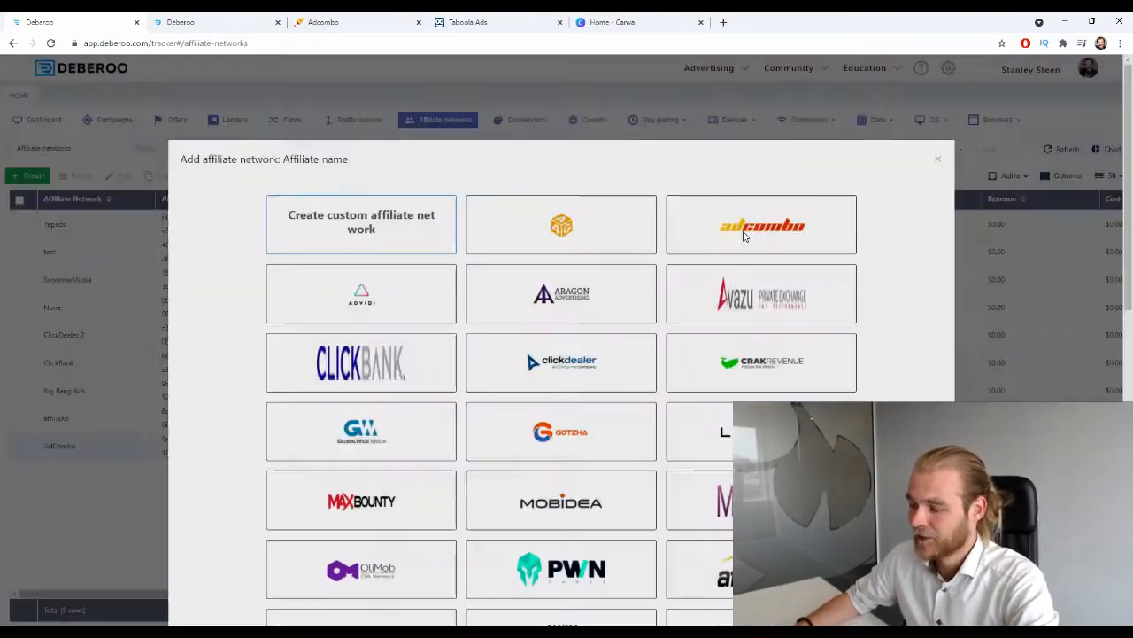
{"action": "left_click", "coordinate": [744, 232]}
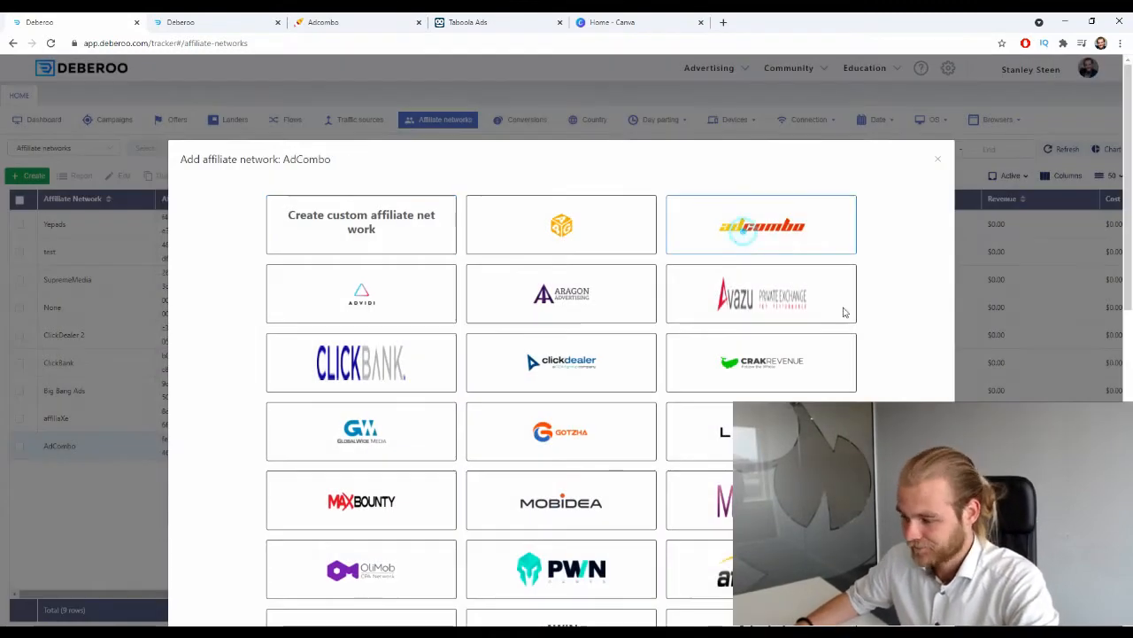
{"action": "scroll", "coordinate": [845, 319], "scroll_direction": "down", "scroll_amount": 10}
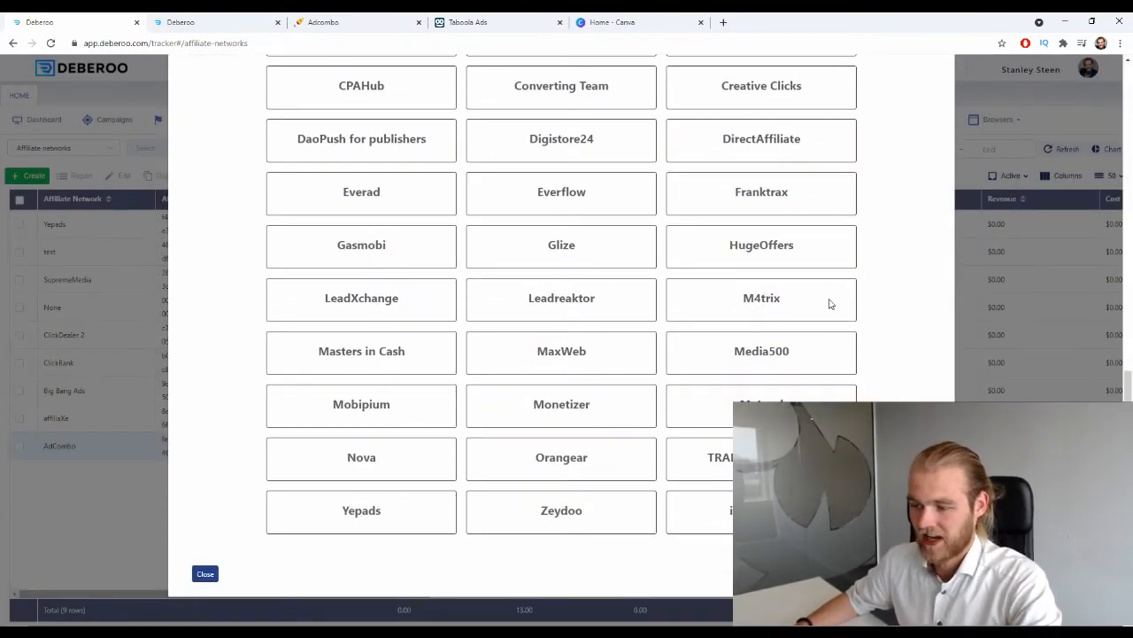
{"action": "left_click", "coordinate": [918, 573]}
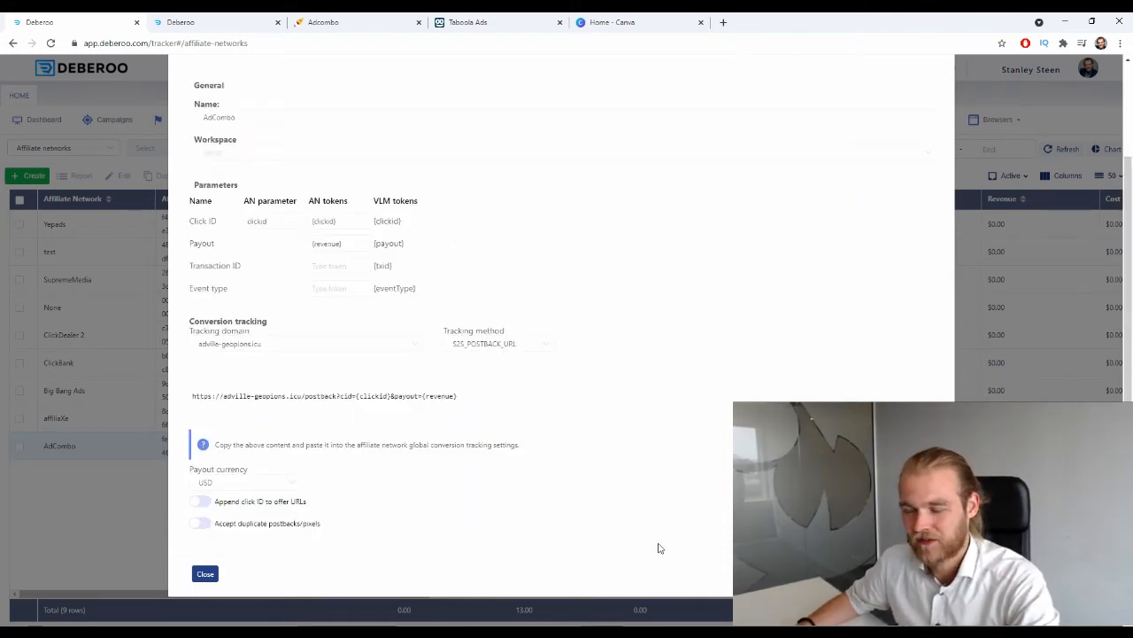
{"action": "left_click", "coordinate": [248, 153]}
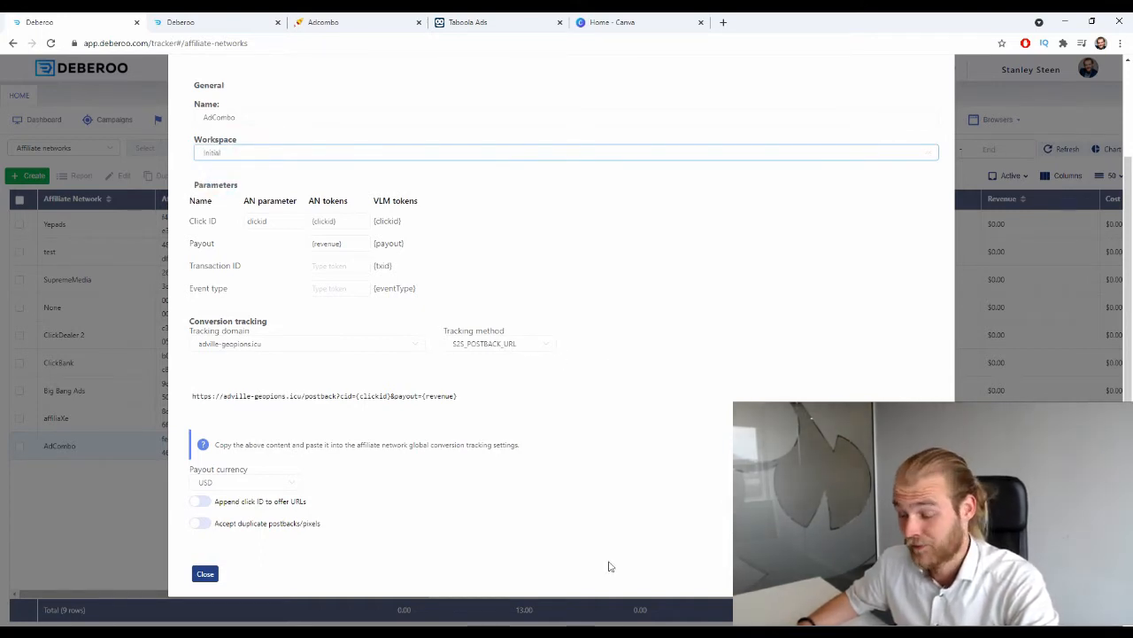
{"action": "left_click", "coordinate": [204, 574]}
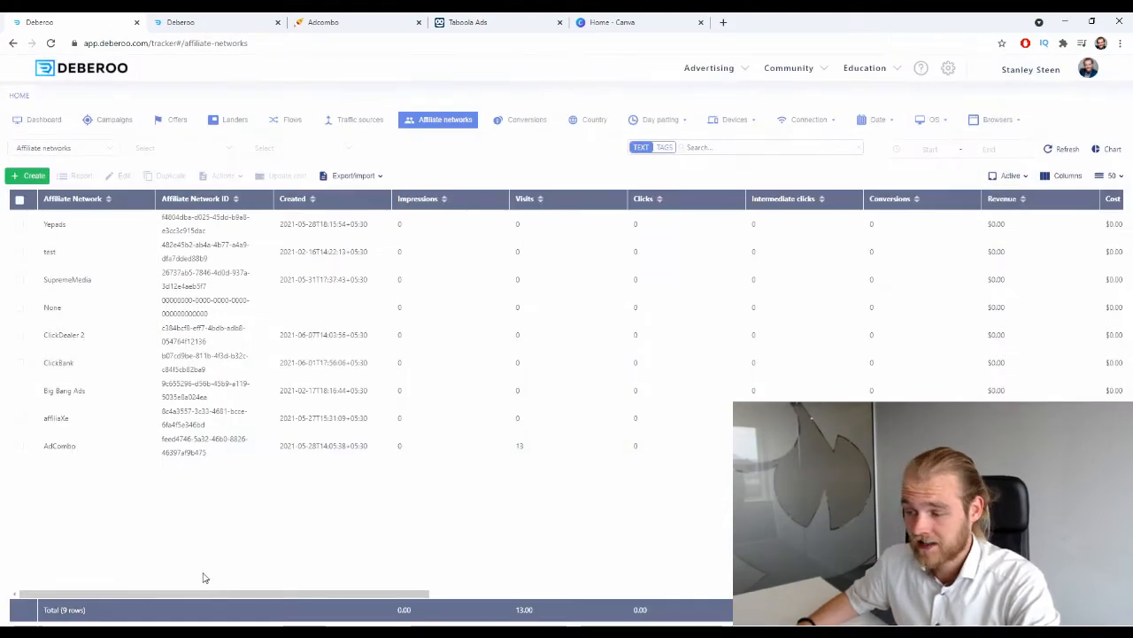
Start a new traffic source from the Taboola template with the Initial workspace, review its parameters and postback URL, and close it without saving.
{"action": "left_click", "coordinate": [356, 119]}
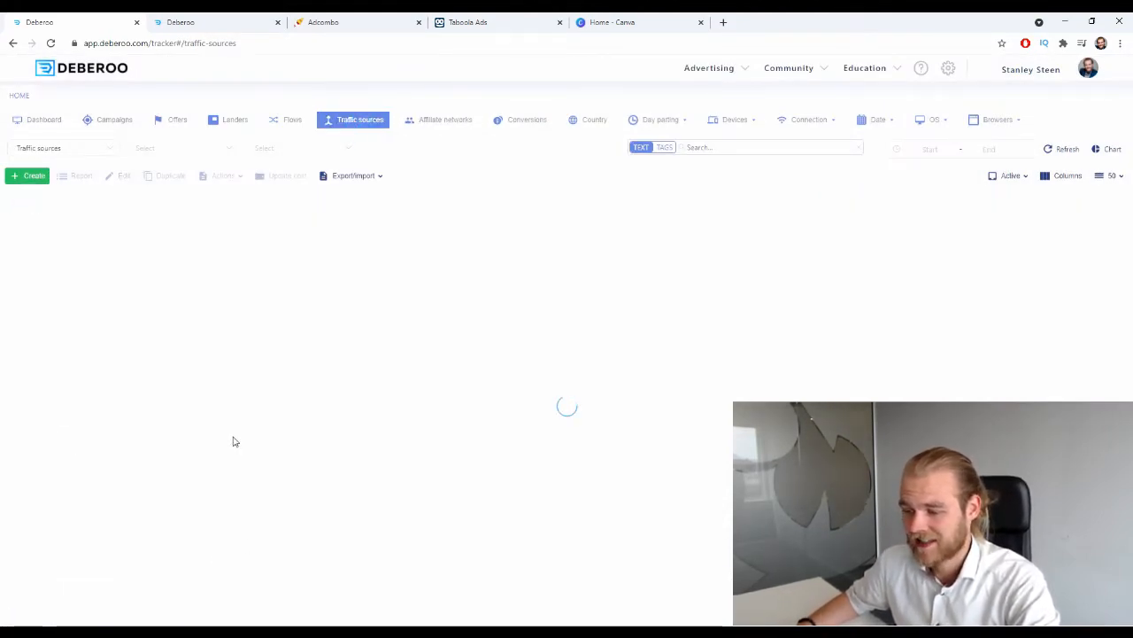
{"action": "left_click_drag", "start_coordinate": [90, 334], "coordinate": [443, 611]}
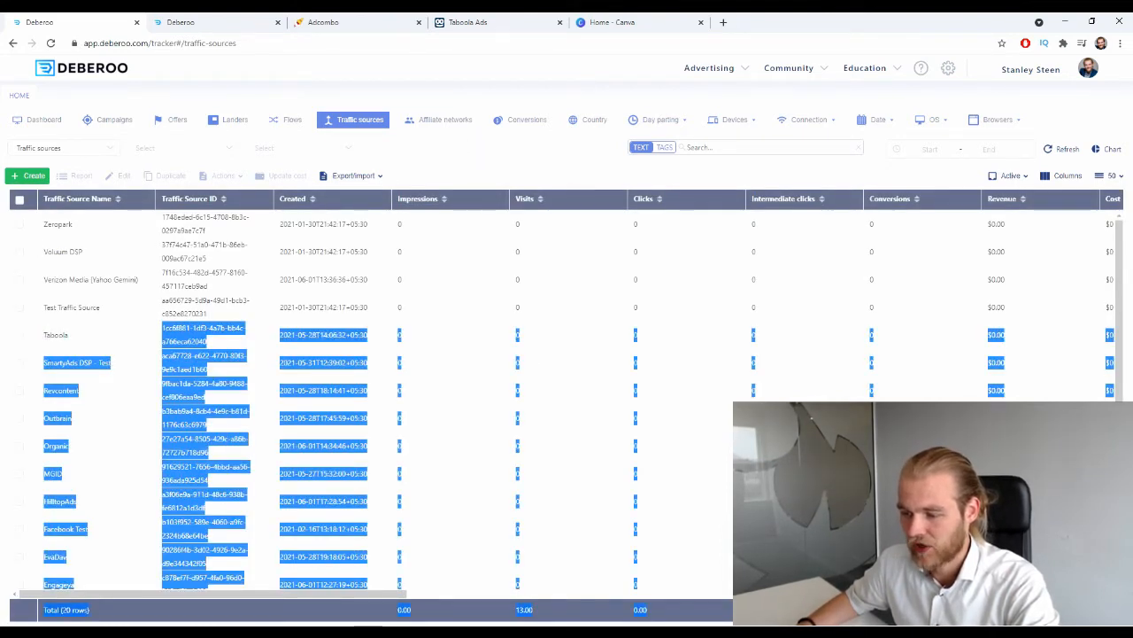
{"action": "left_click", "coordinate": [26, 175]}
{"action": "left_click", "coordinate": [31, 190]}
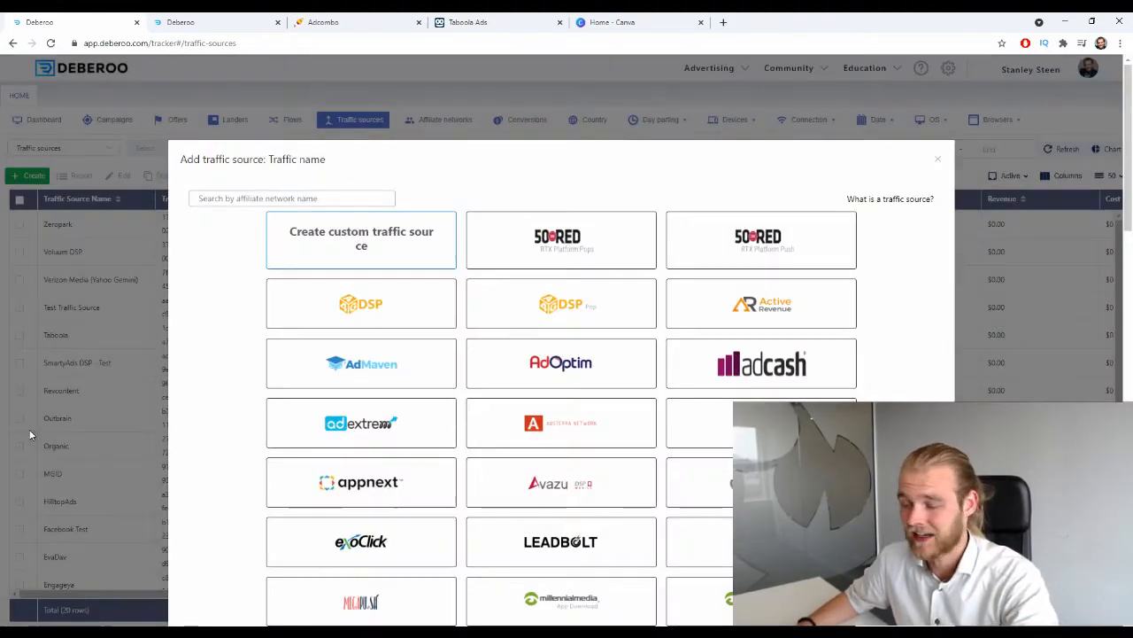
{"action": "scroll", "coordinate": [251, 369], "scroll_direction": "down", "scroll_amount": 4}
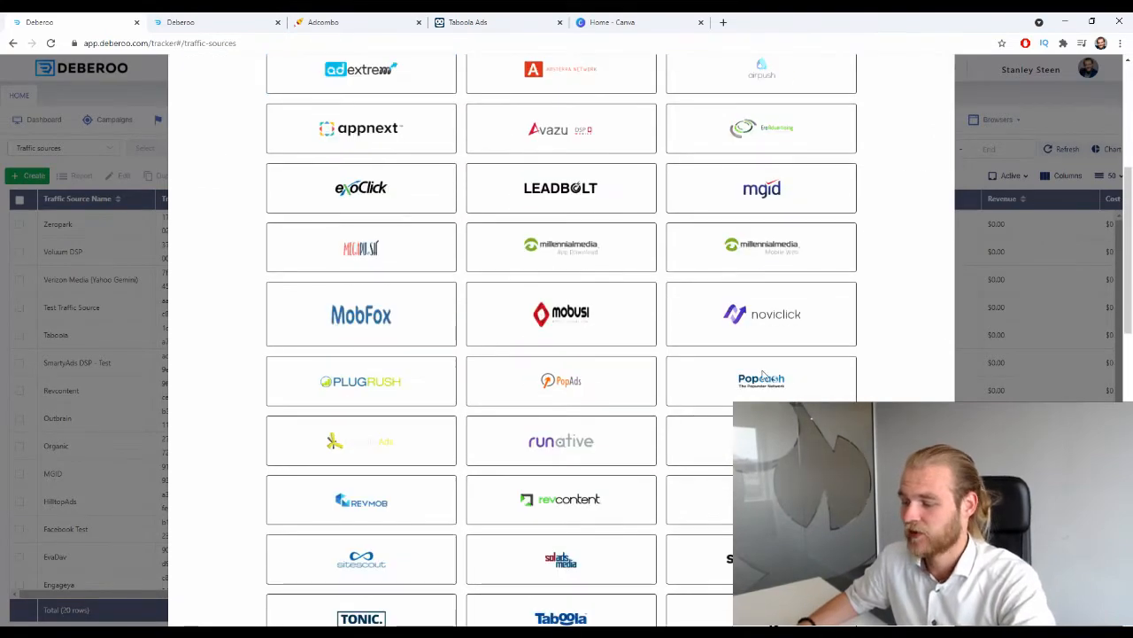
{"action": "scroll", "coordinate": [762, 375], "scroll_direction": "down", "scroll_amount": 10}
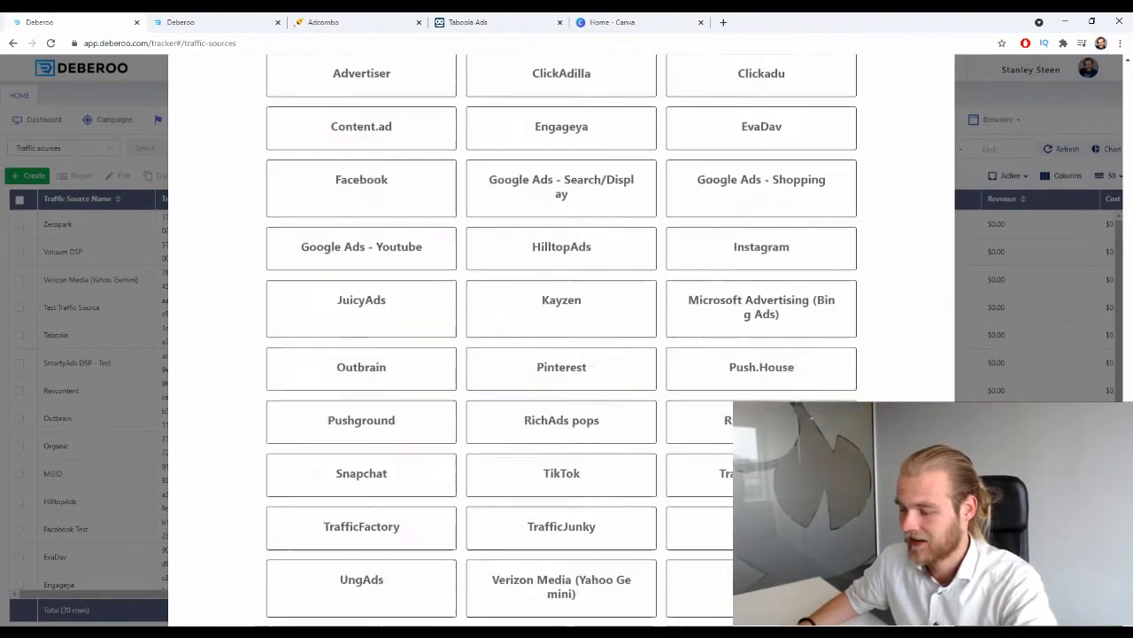
{"action": "scroll", "coordinate": [562, 354], "scroll_direction": "down", "scroll_amount": 3}
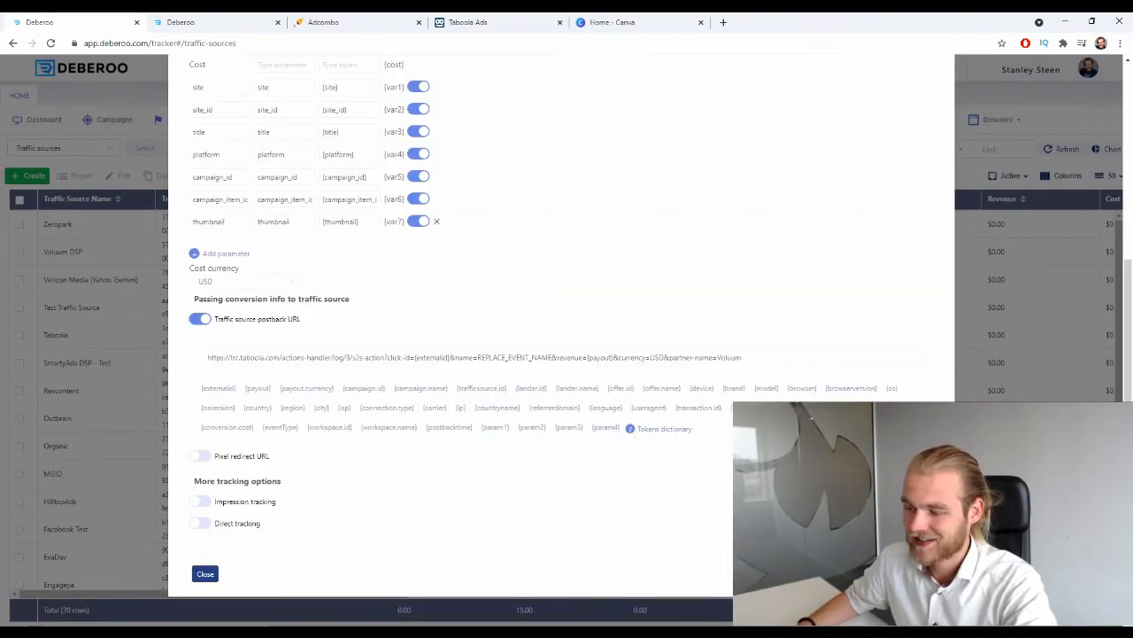
{"action": "scroll", "coordinate": [602, 375], "scroll_direction": "up", "scroll_amount": 10}
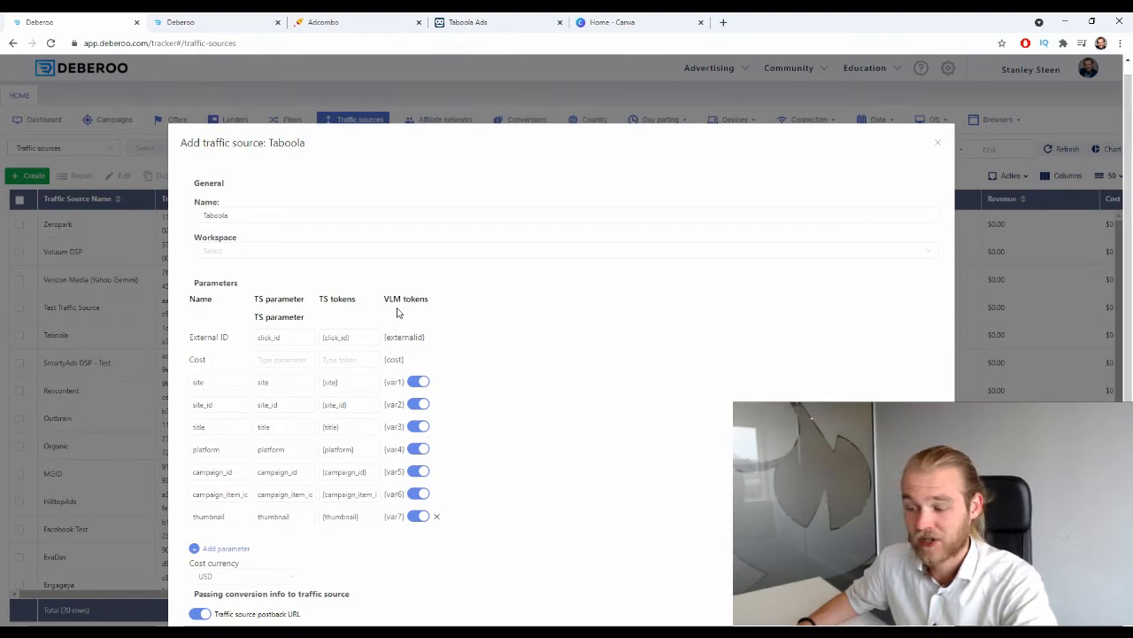
{"action": "left_click", "coordinate": [296, 252]}
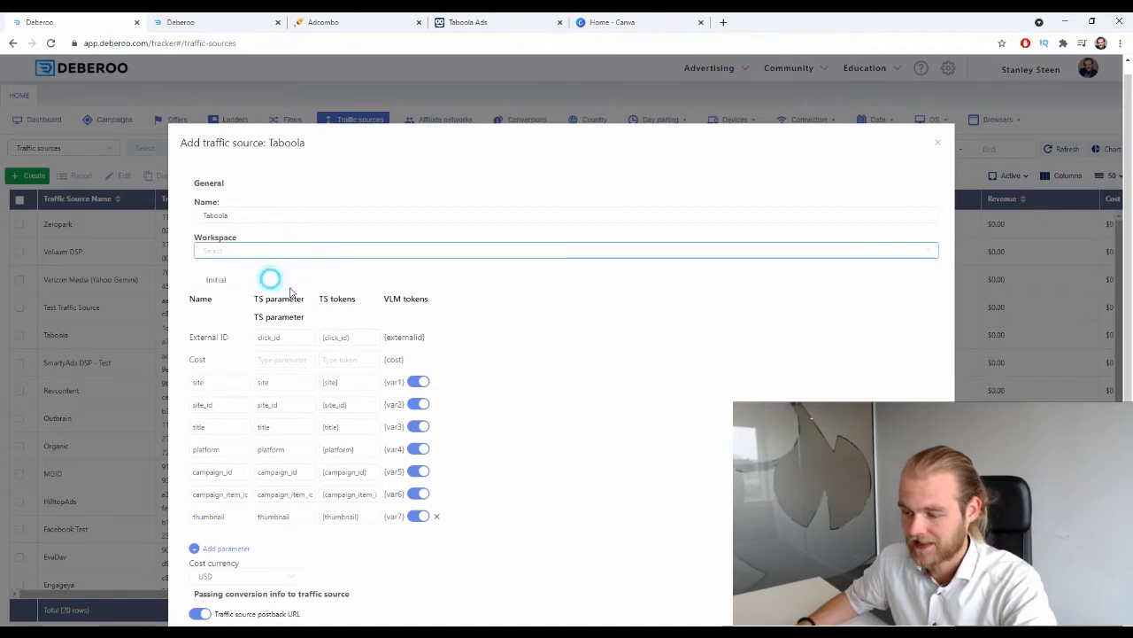
{"action": "scroll", "coordinate": [628, 342], "scroll_direction": "down", "scroll_amount": 3}
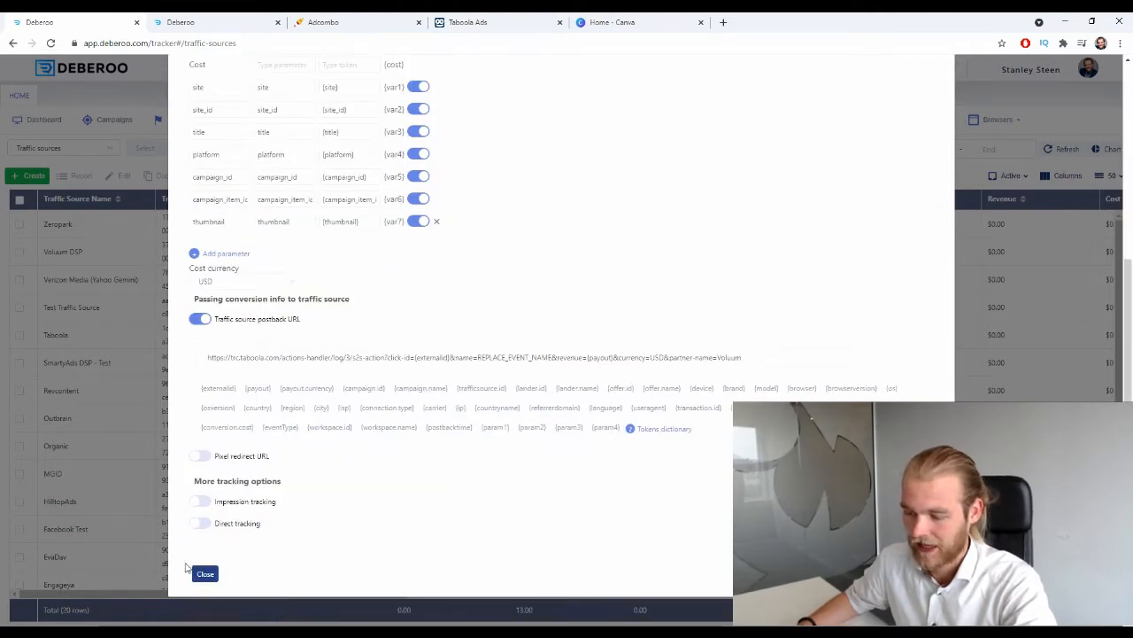
{"action": "left_click", "coordinate": [203, 573]}
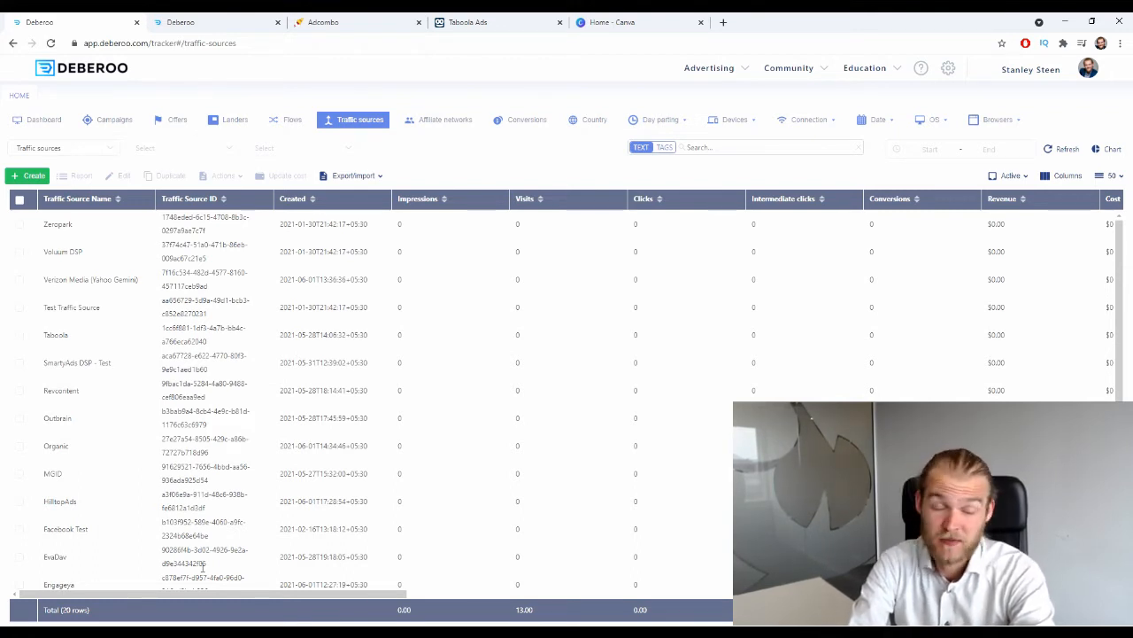
Return to the Mixotica - HR offer on AdCombo and examine its Landings and Prelandings sections.
{"action": "left_click", "coordinate": [321, 22]}
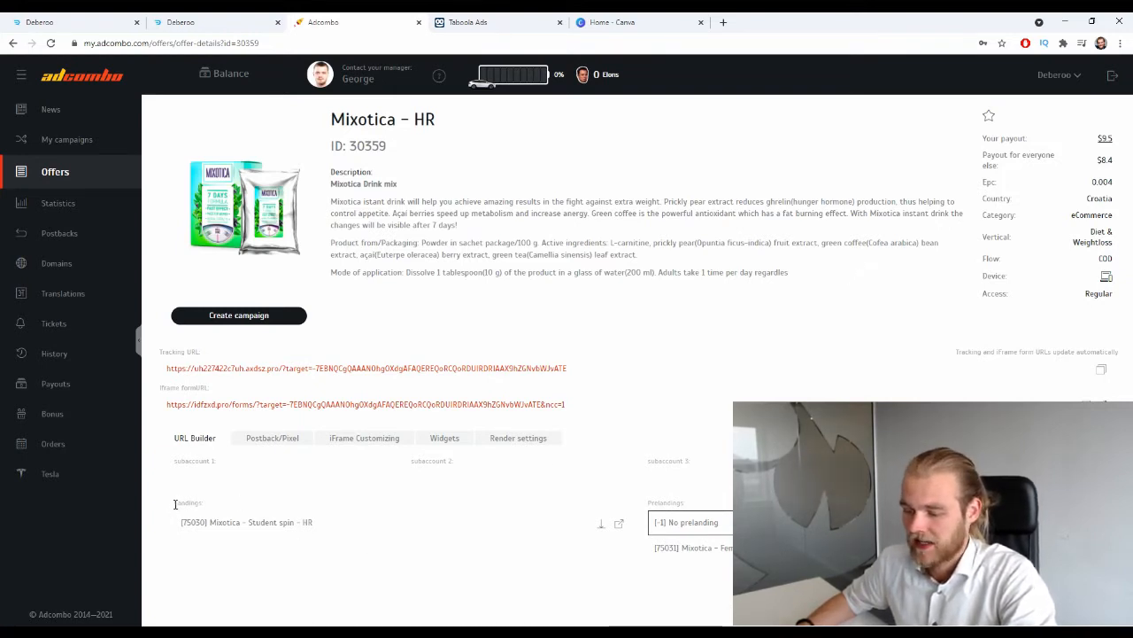
{"action": "left_click_drag", "start_coordinate": [689, 503], "coordinate": [646, 506]}
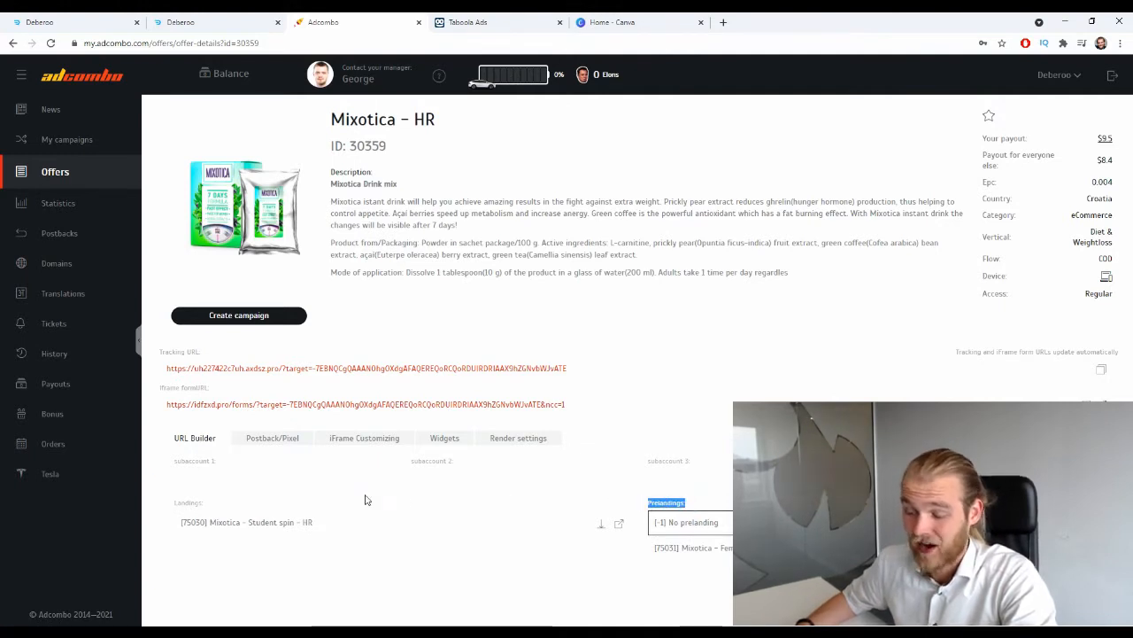
{"action": "left_click_drag", "start_coordinate": [206, 503], "coordinate": [175, 504]}
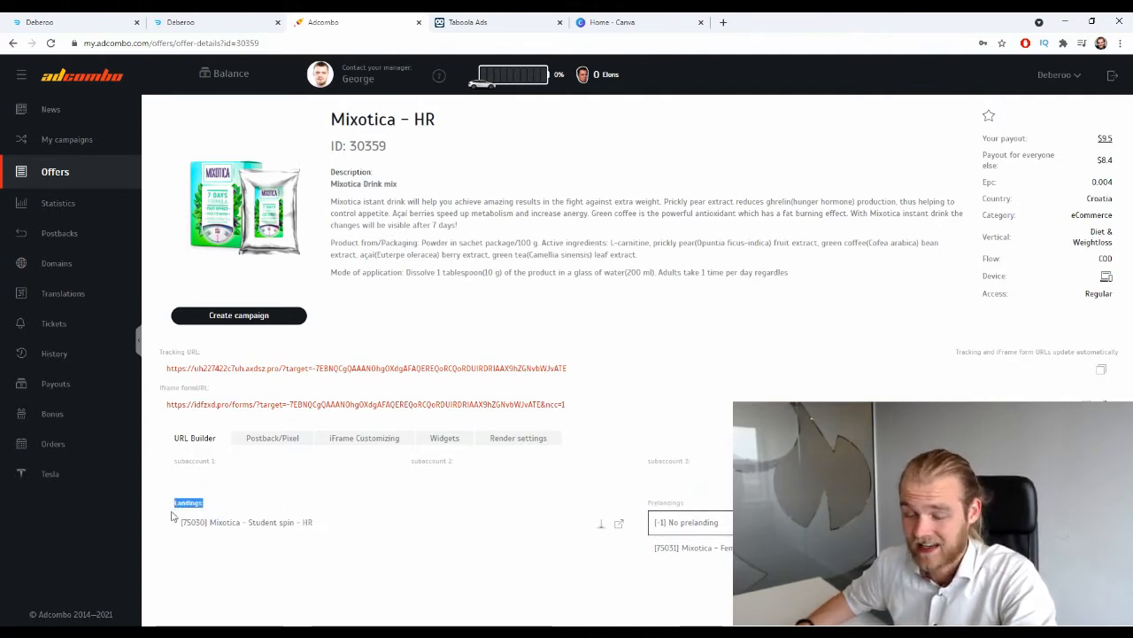
{"action": "left_click", "coordinate": [418, 497]}
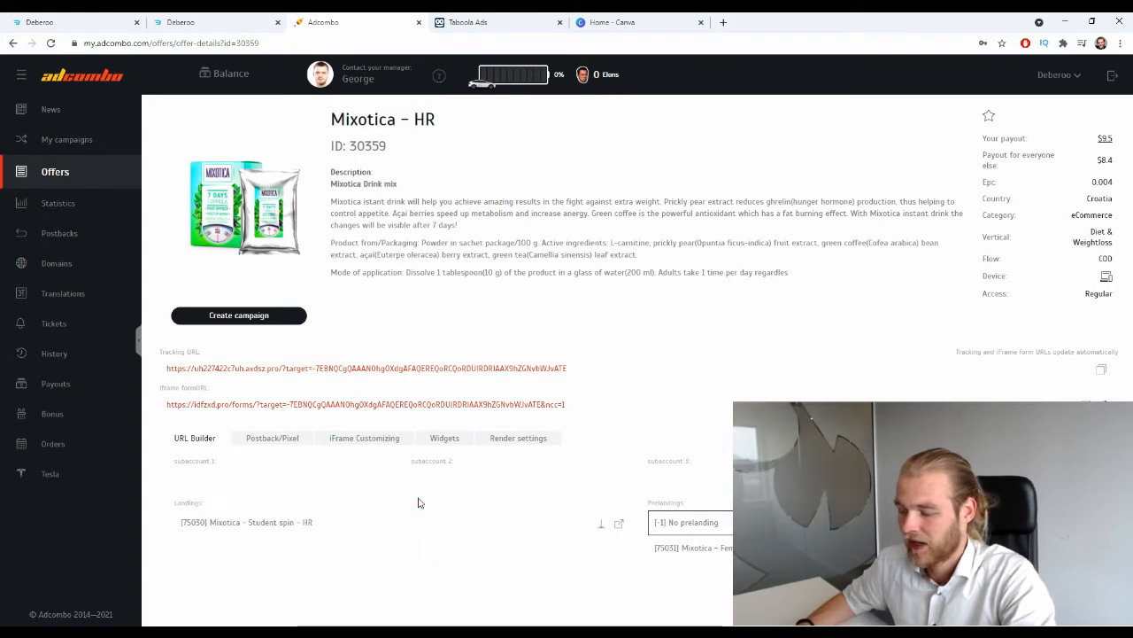
Preview the Mixotica - Student spin - HR landing page, look through its article and comments, and try the discount wheel.
{"action": "left_click", "coordinate": [617, 523]}
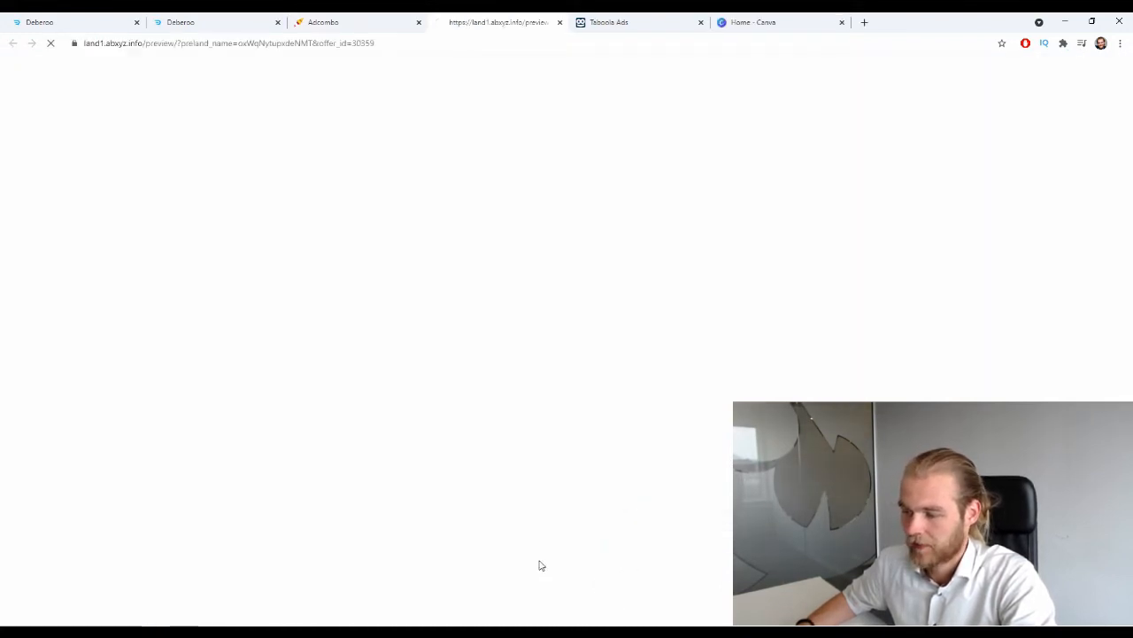
{"action": "scroll", "coordinate": [489, 379], "scroll_direction": "down", "scroll_amount": 20}
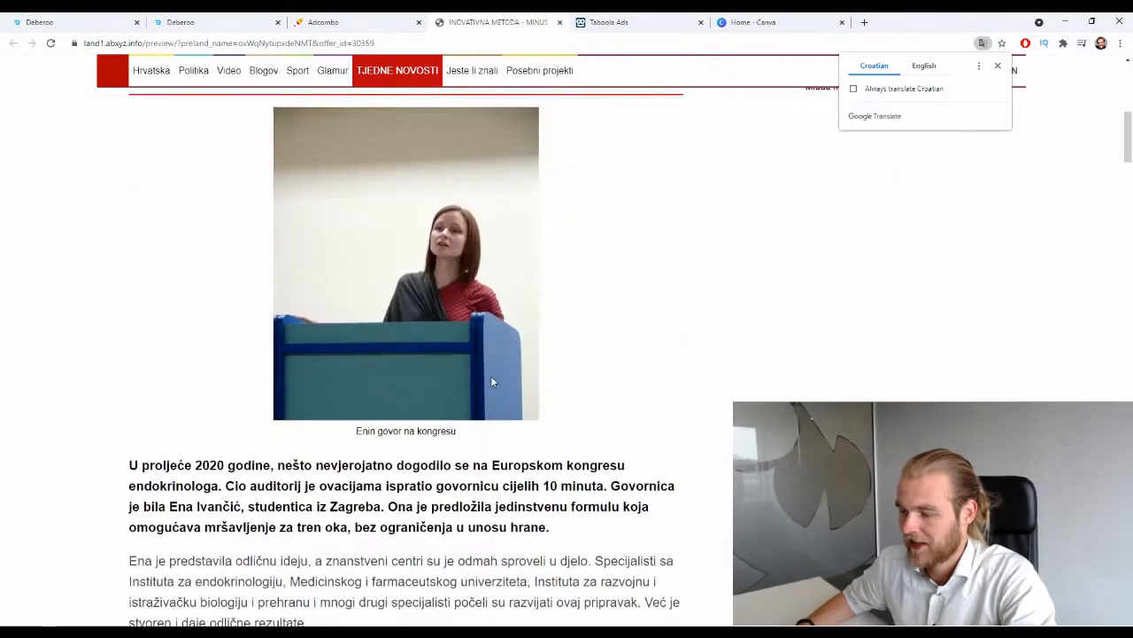
{"action": "scroll", "coordinate": [495, 379], "scroll_direction": "down", "scroll_amount": 15}
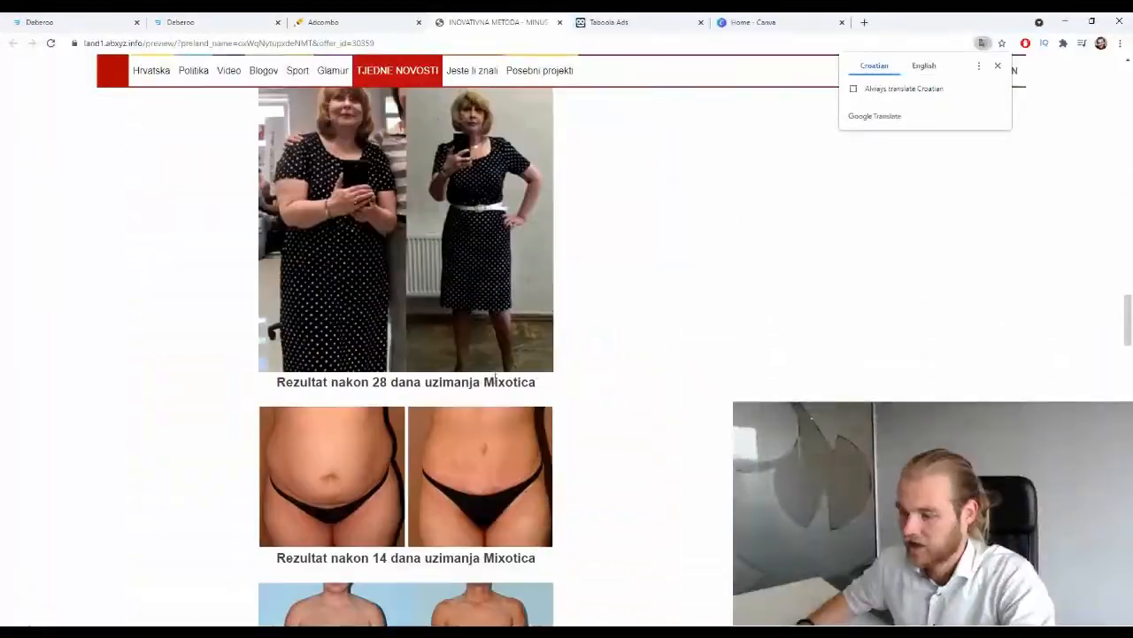
{"action": "scroll", "coordinate": [495, 379], "scroll_direction": "down", "scroll_amount": 15}
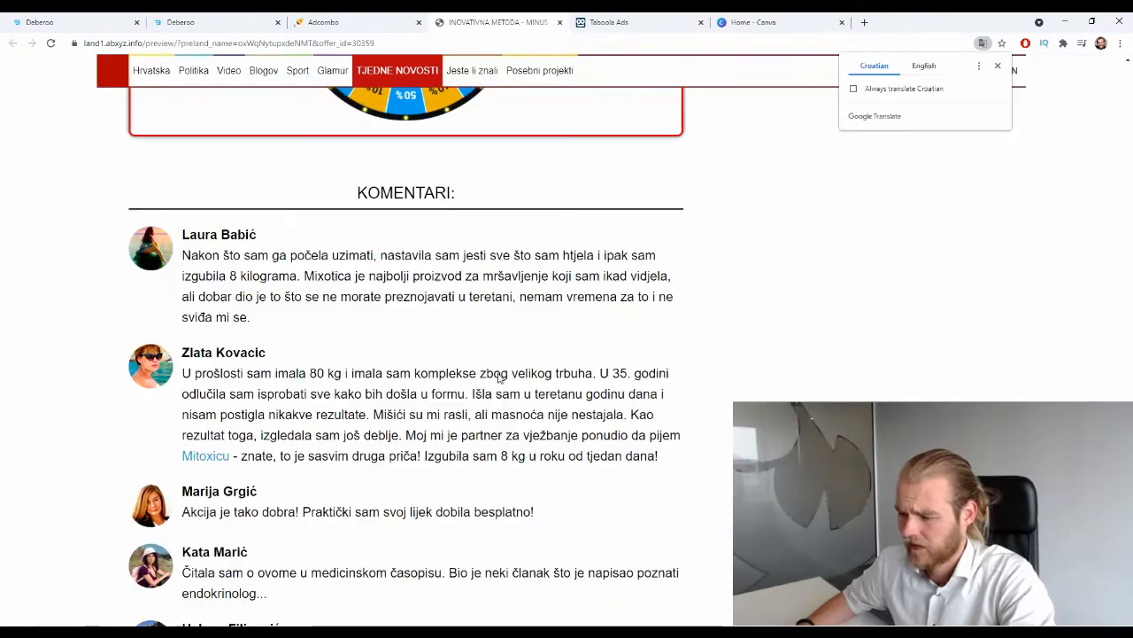
{"action": "scroll", "coordinate": [457, 432], "scroll_direction": "up", "scroll_amount": 5}
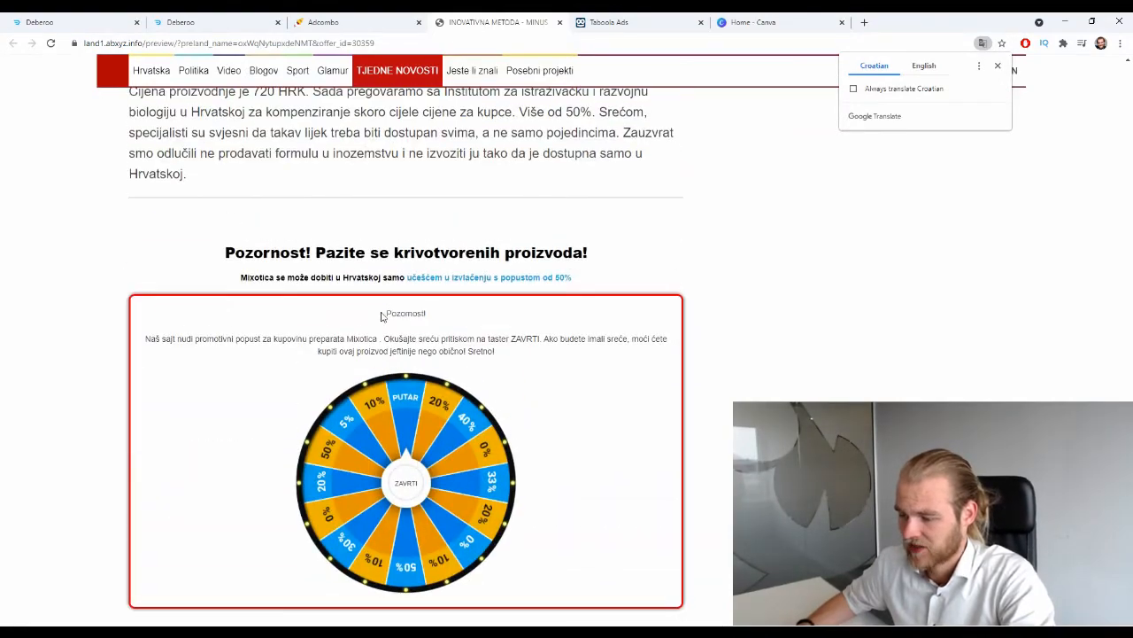
{"action": "left_click", "coordinate": [418, 476]}
{"action": "scroll", "coordinate": [541, 450], "scroll_direction": "down", "scroll_amount": 5}
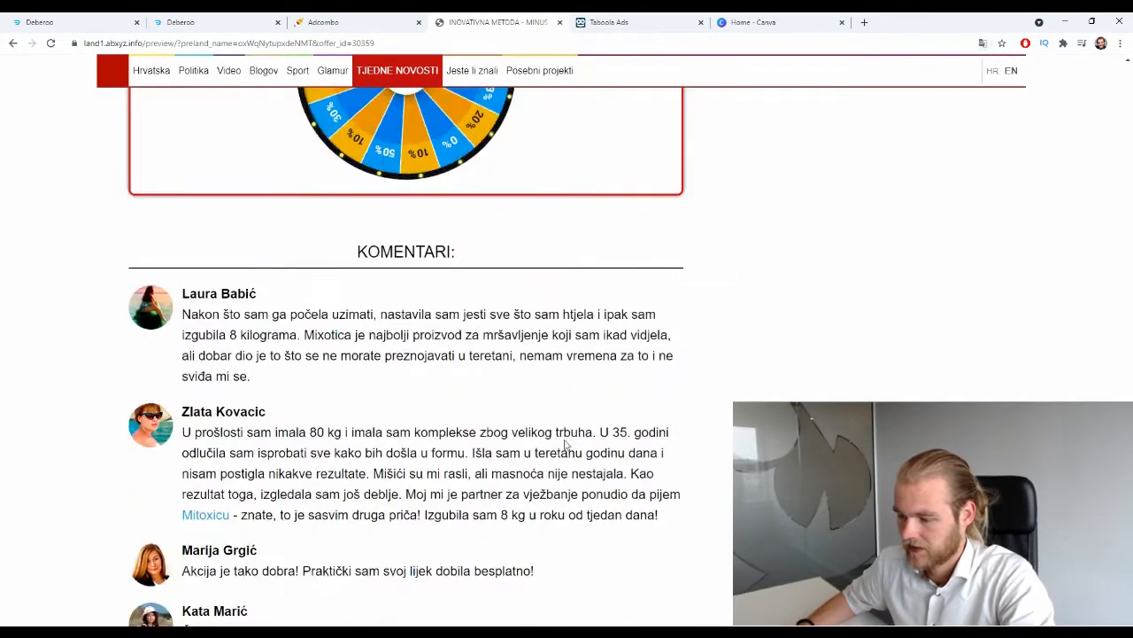
Accept the discount won on the Mixotica landing page's wheel and look over the order form and the article above it.
{"action": "scroll", "coordinate": [564, 443], "scroll_direction": "up", "scroll_amount": 4}
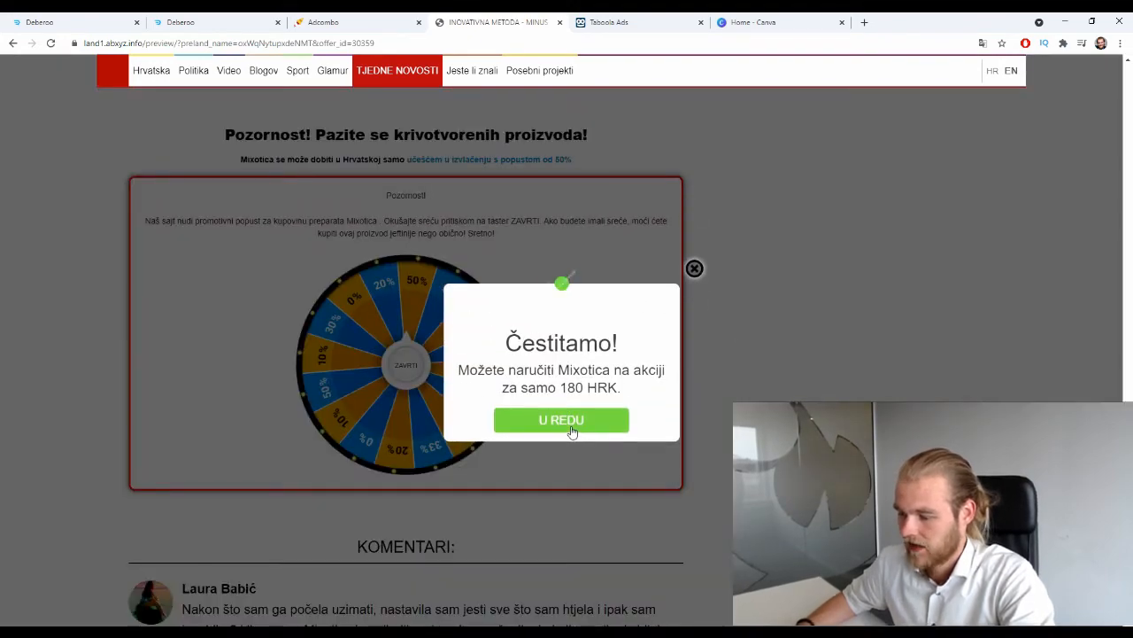
{"action": "left_click", "coordinate": [574, 423]}
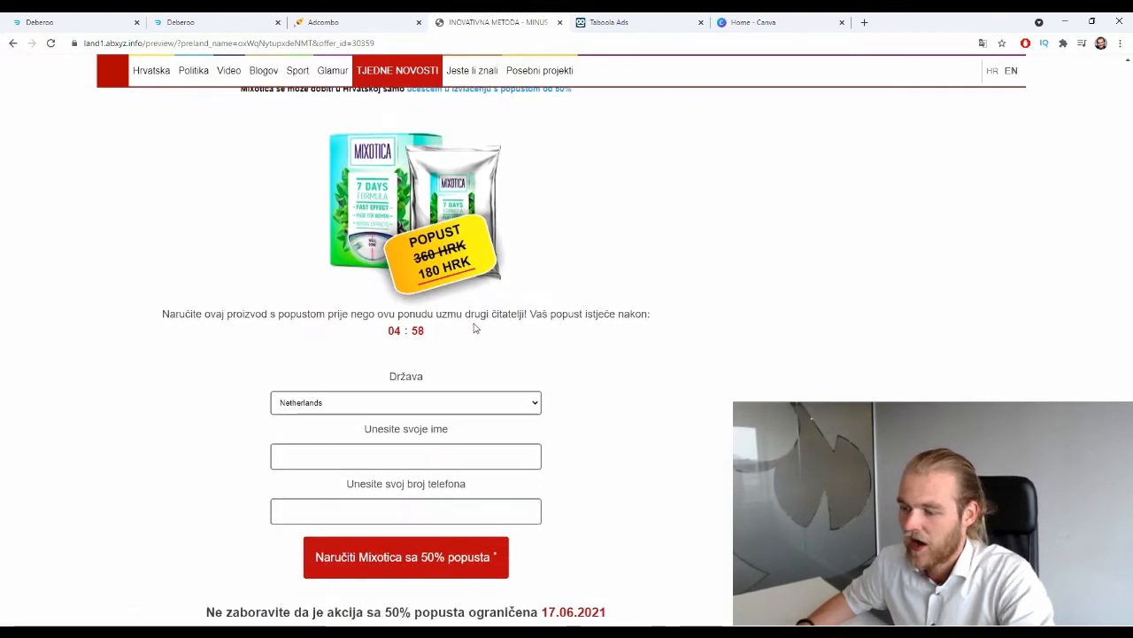
{"action": "scroll", "coordinate": [416, 363], "scroll_direction": "down", "scroll_amount": 3}
{"action": "scroll", "coordinate": [425, 370], "scroll_direction": "up", "scroll_amount": 3}
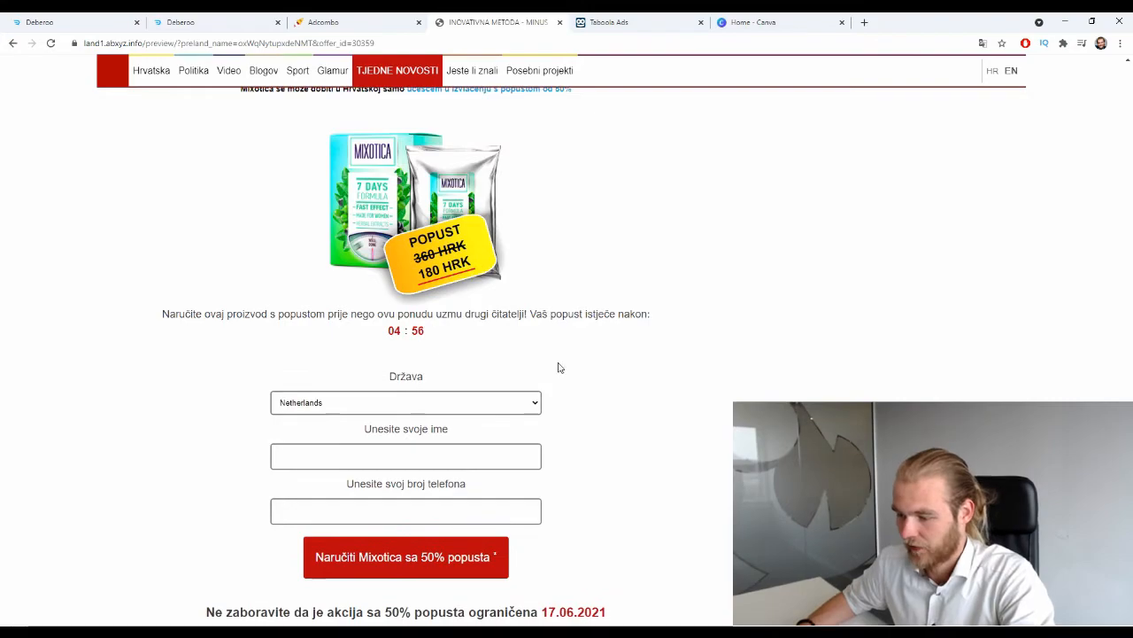
{"action": "scroll", "coordinate": [447, 349], "scroll_direction": "up", "scroll_amount": 1}
{"action": "scroll", "coordinate": [447, 350], "scroll_direction": "down", "scroll_amount": 5}
{"action": "scroll", "coordinate": [475, 349], "scroll_direction": "up", "scroll_amount": 10}
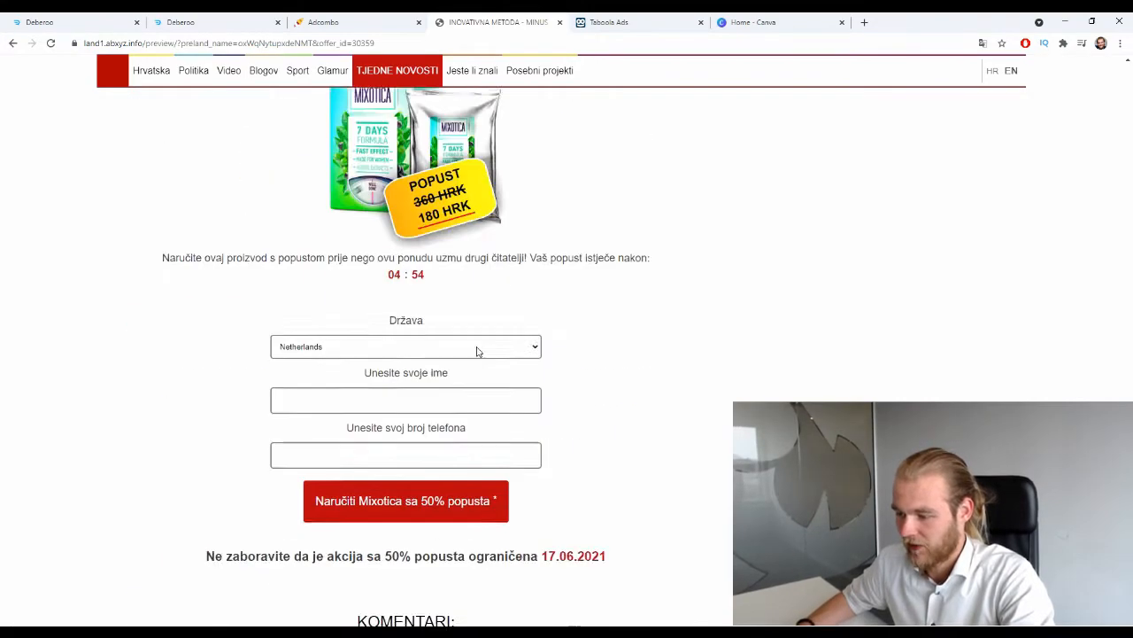
{"action": "scroll", "coordinate": [476, 363], "scroll_direction": "up", "scroll_amount": 15}
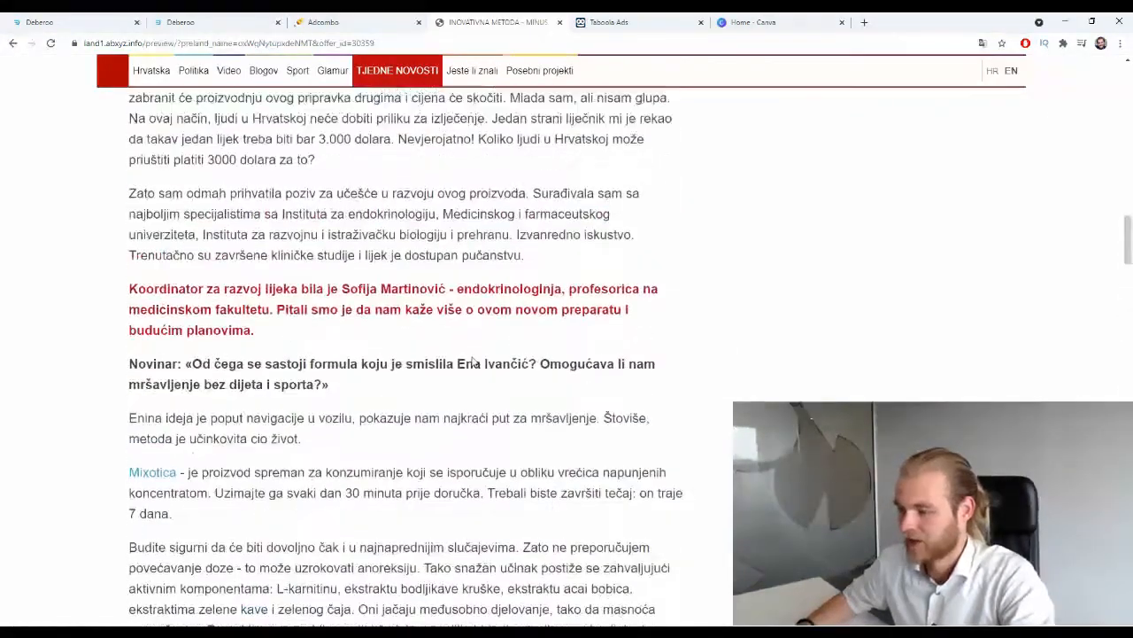
Return to the Mixotica - HR offer on AdCombo, preview its prelanding 75031, and look through the article and comments.
{"action": "left_click", "coordinate": [381, 18]}
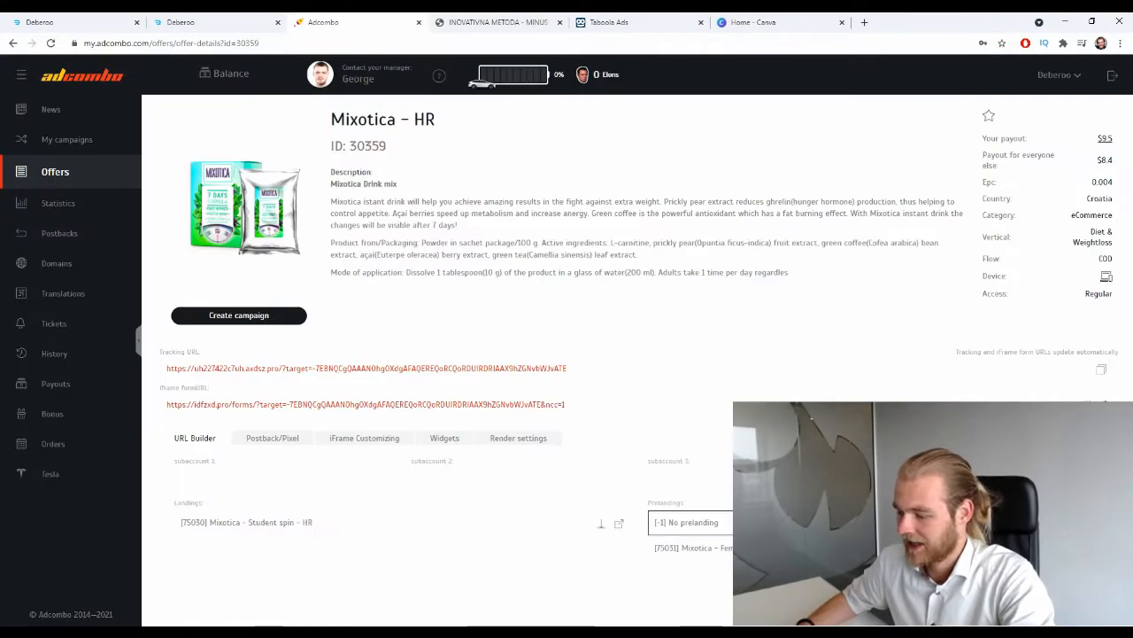
{"action": "left_click", "coordinate": [1093, 548]}
{"action": "scroll", "coordinate": [210, 312], "scroll_direction": "down", "scroll_amount": 20}
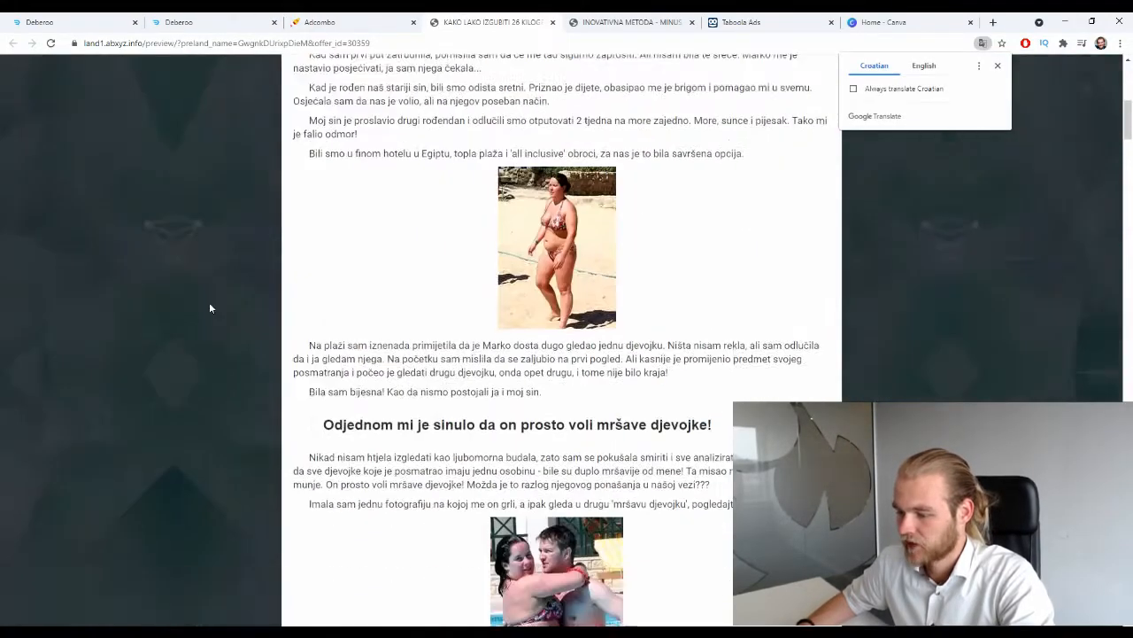
{"action": "scroll", "coordinate": [208, 306], "scroll_direction": "down", "scroll_amount": 20}
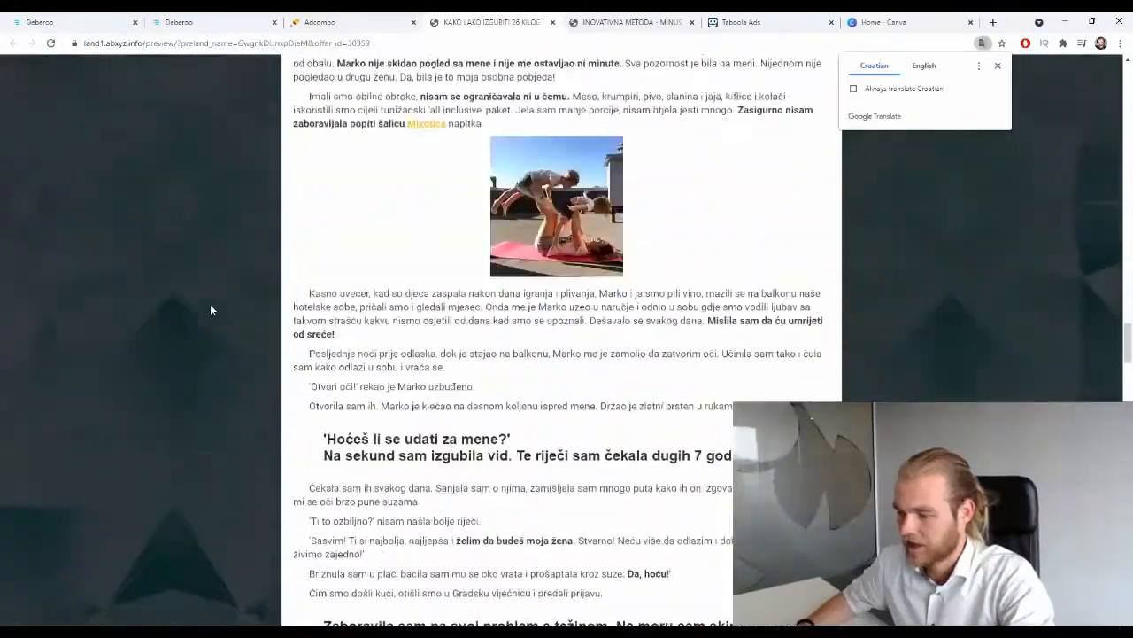
{"action": "scroll", "coordinate": [217, 278], "scroll_direction": "down", "scroll_amount": 5}
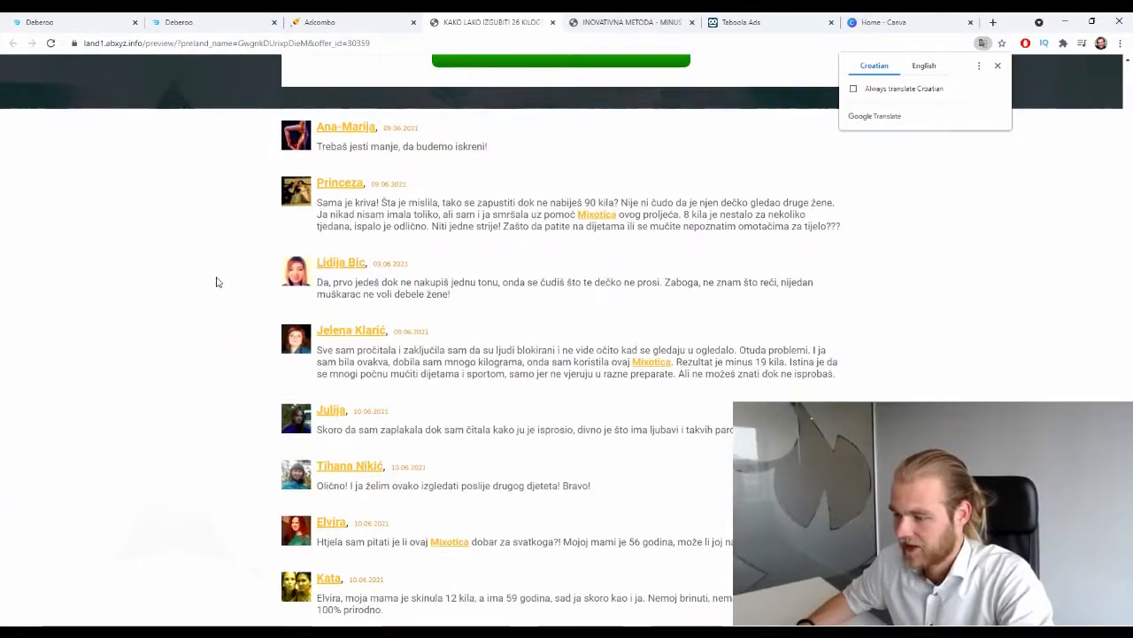
{"action": "scroll", "coordinate": [217, 292], "scroll_direction": "up", "scroll_amount": 20}
{"action": "scroll", "coordinate": [235, 501], "scroll_direction": "up", "scroll_amount": 6}
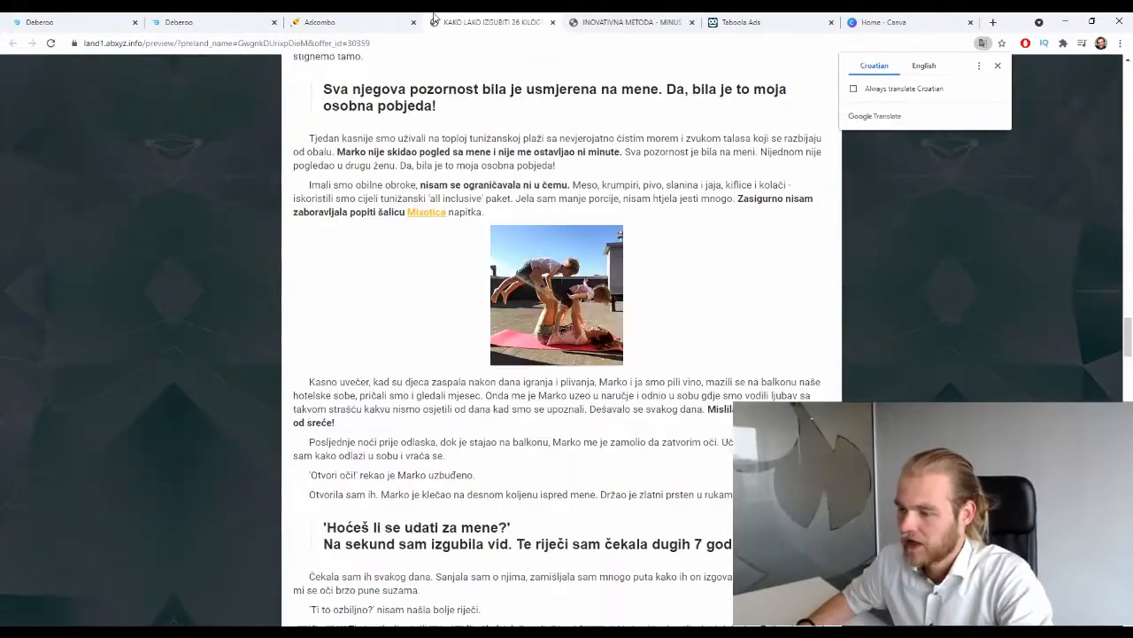
Back on the AdCombo offer, choose the Mixotica - Student spin - HR landing with no prelanding and copy the tracking URL.
{"action": "left_click", "coordinate": [372, 18]}
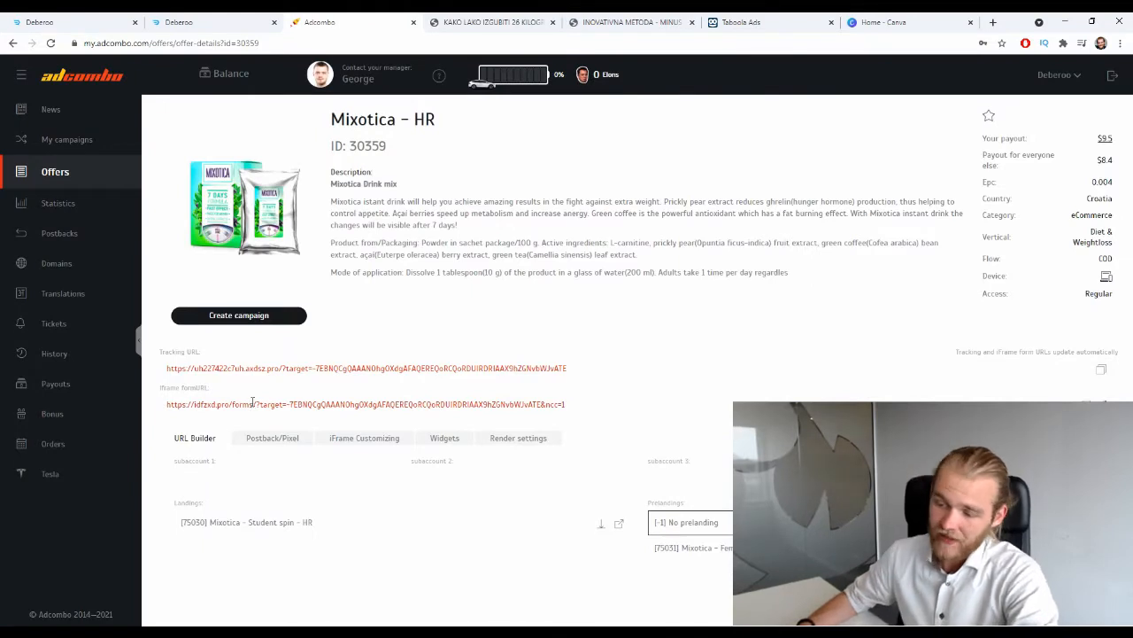
{"action": "triple_click", "coordinate": [165, 356]}
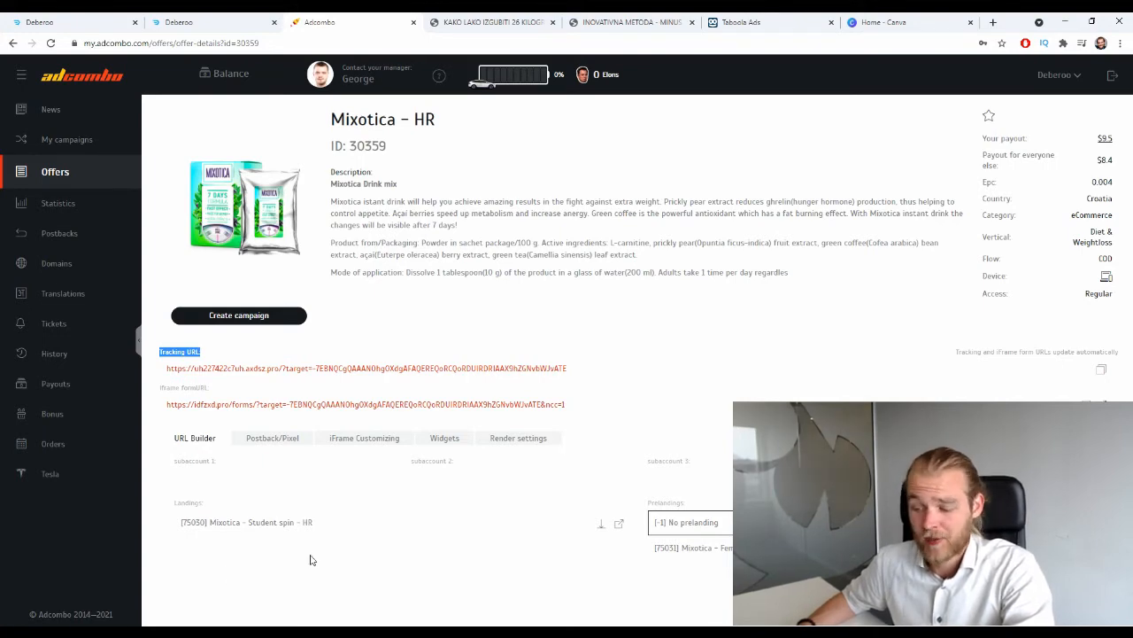
{"action": "left_click", "coordinate": [287, 528]}
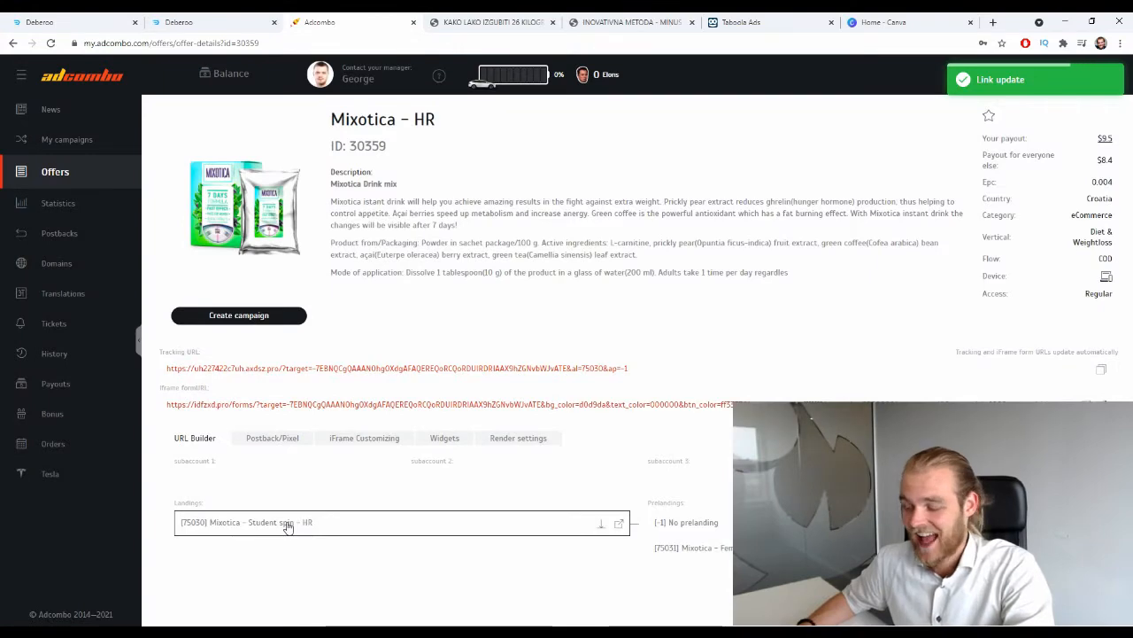
{"action": "left_click", "coordinate": [705, 523]}
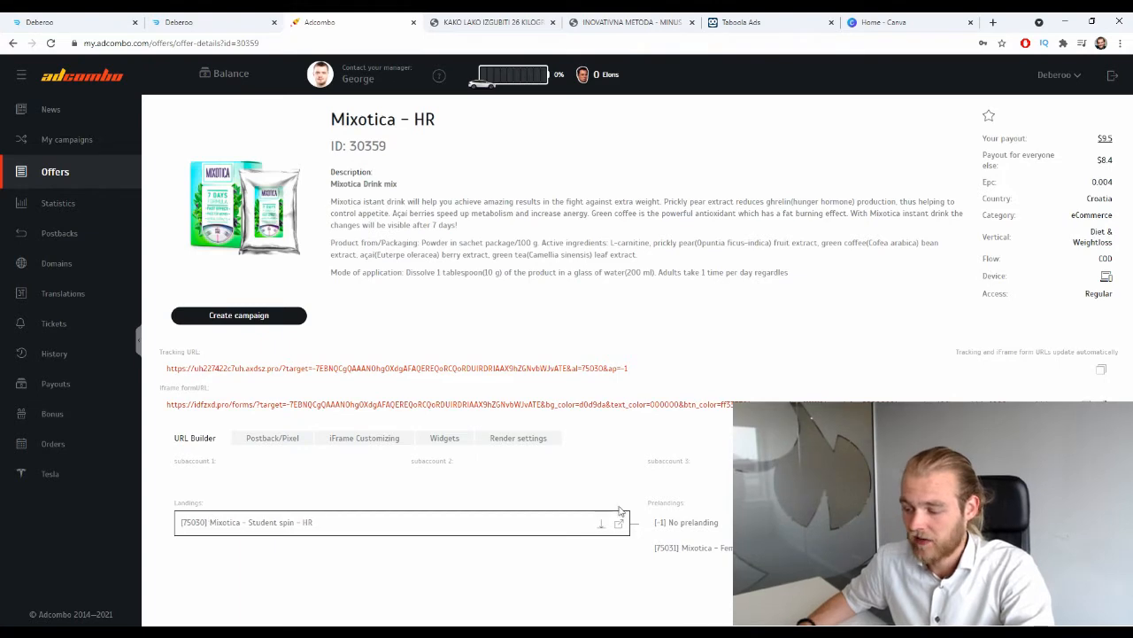
{"action": "left_click", "coordinate": [713, 521]}
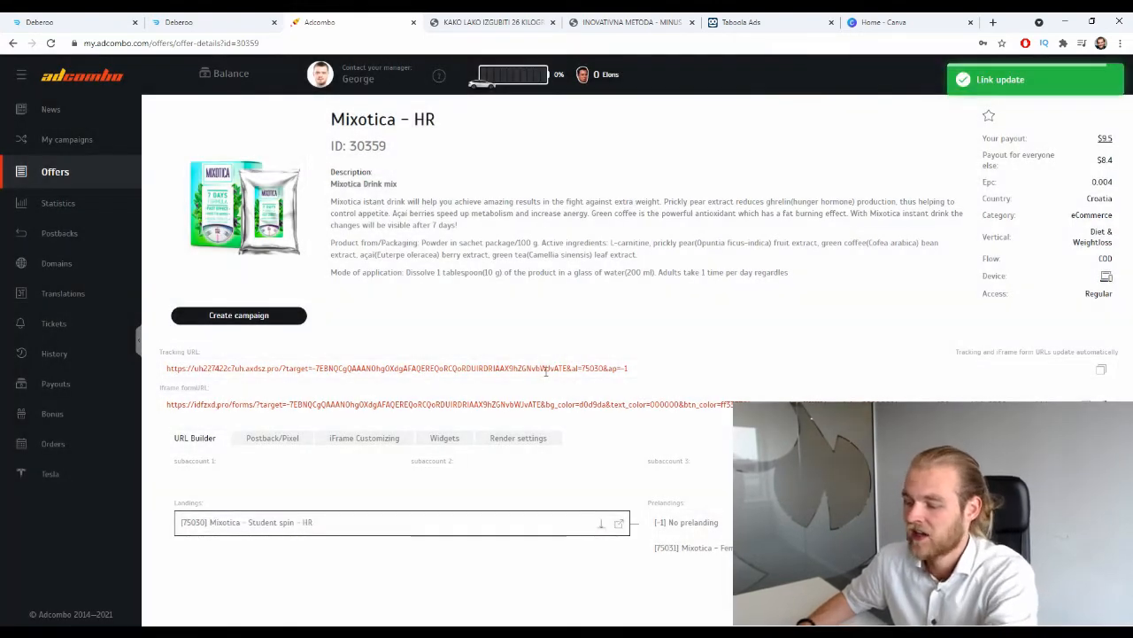
{"action": "triple_click", "coordinate": [547, 370]}
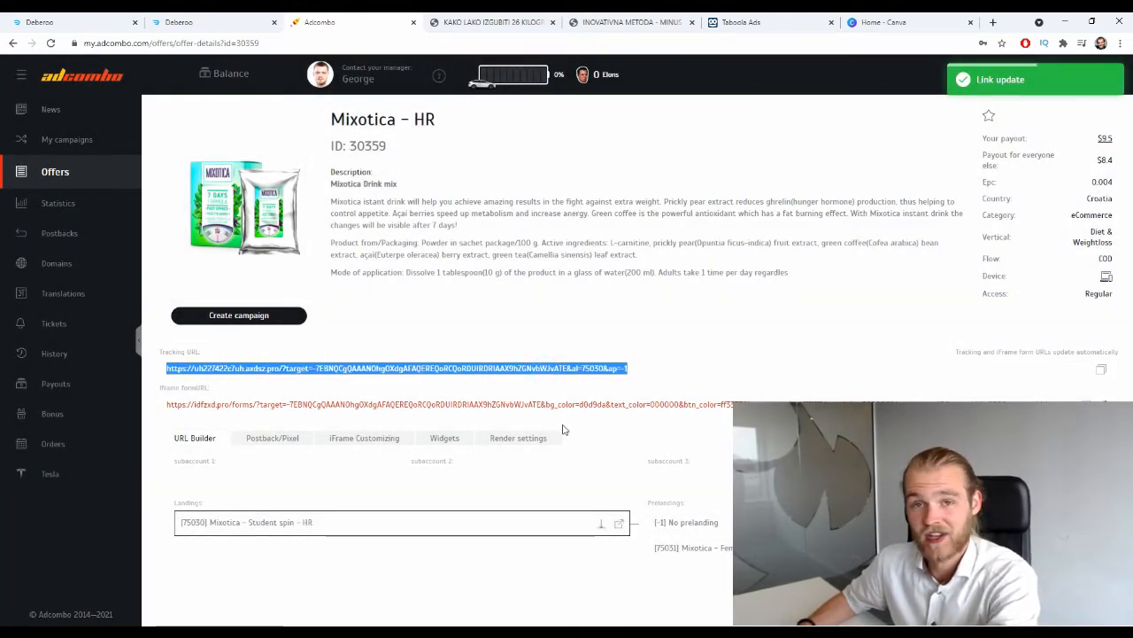
Switch to Deberoo and start a new offer with the Initial workspace, the AdCombo affiliate network and the Croatia country tag.
{"action": "left_click", "coordinate": [59, 27]}
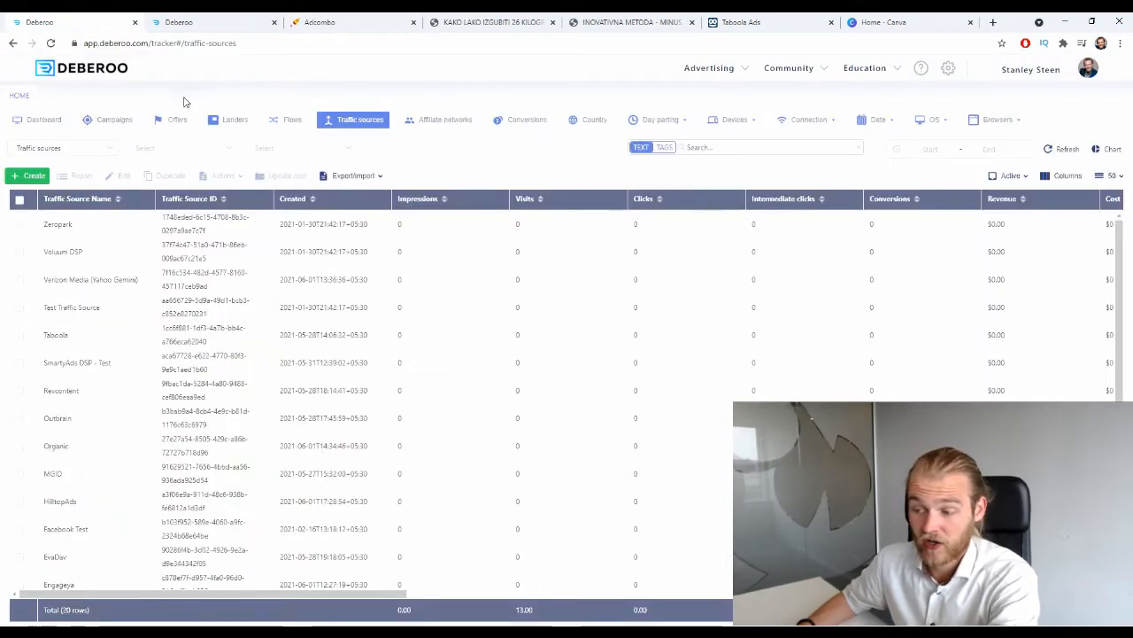
{"action": "left_click", "coordinate": [175, 121]}
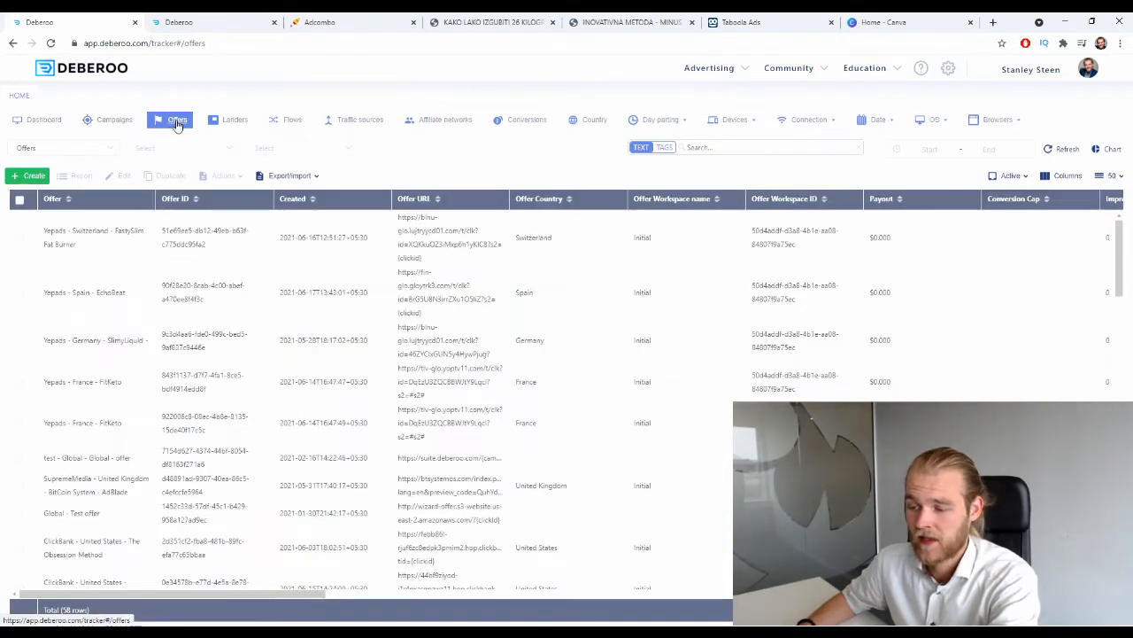
{"action": "left_click", "coordinate": [27, 174]}
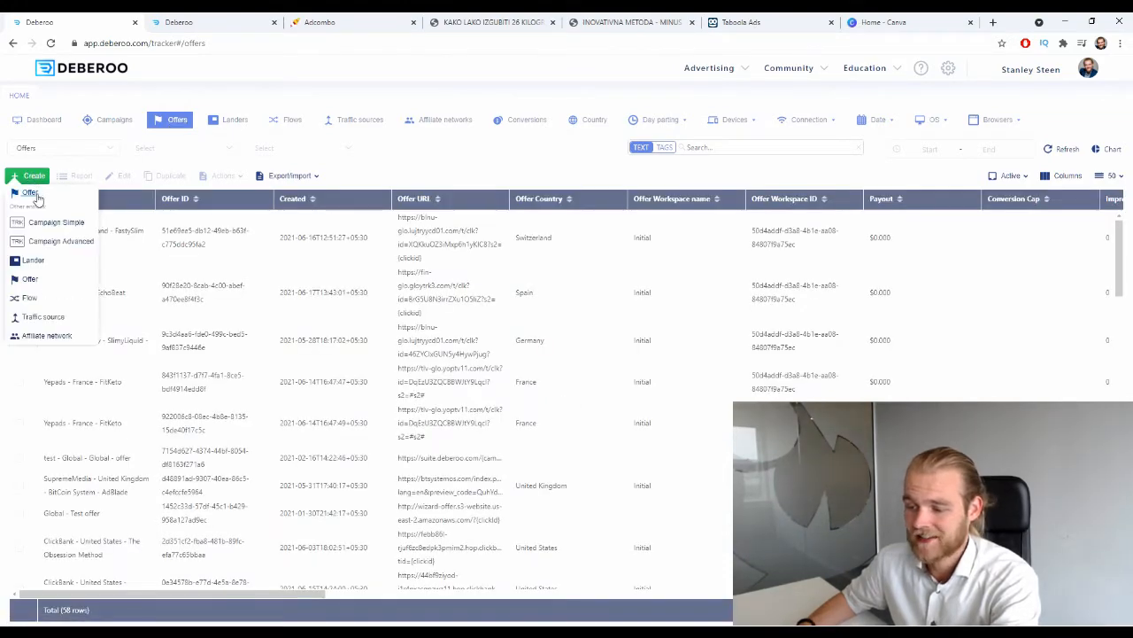
{"action": "left_click", "coordinate": [36, 258]}
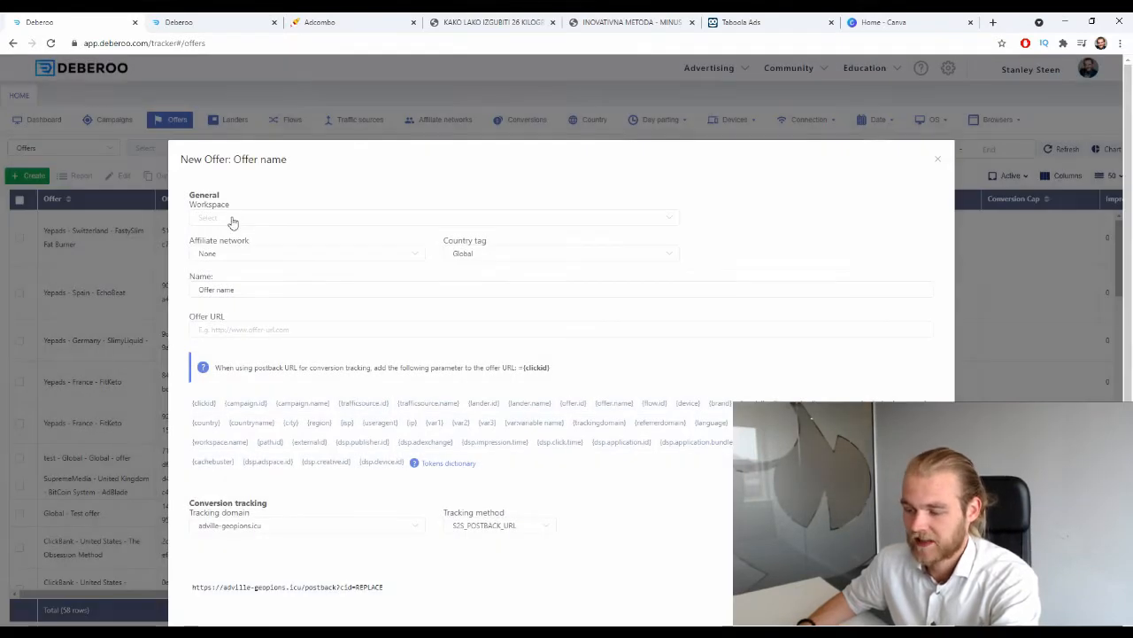
{"action": "left_click", "coordinate": [231, 220]}
{"action": "left_click", "coordinate": [224, 248]}
{"action": "left_click", "coordinate": [240, 253]}
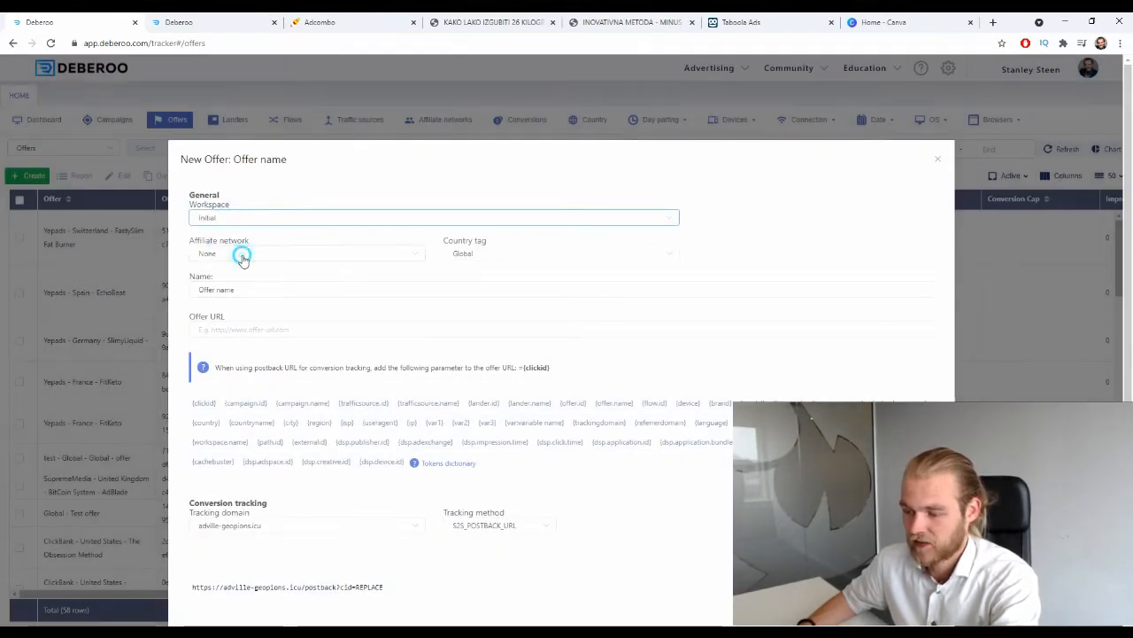
{"action": "left_click", "coordinate": [241, 303]}
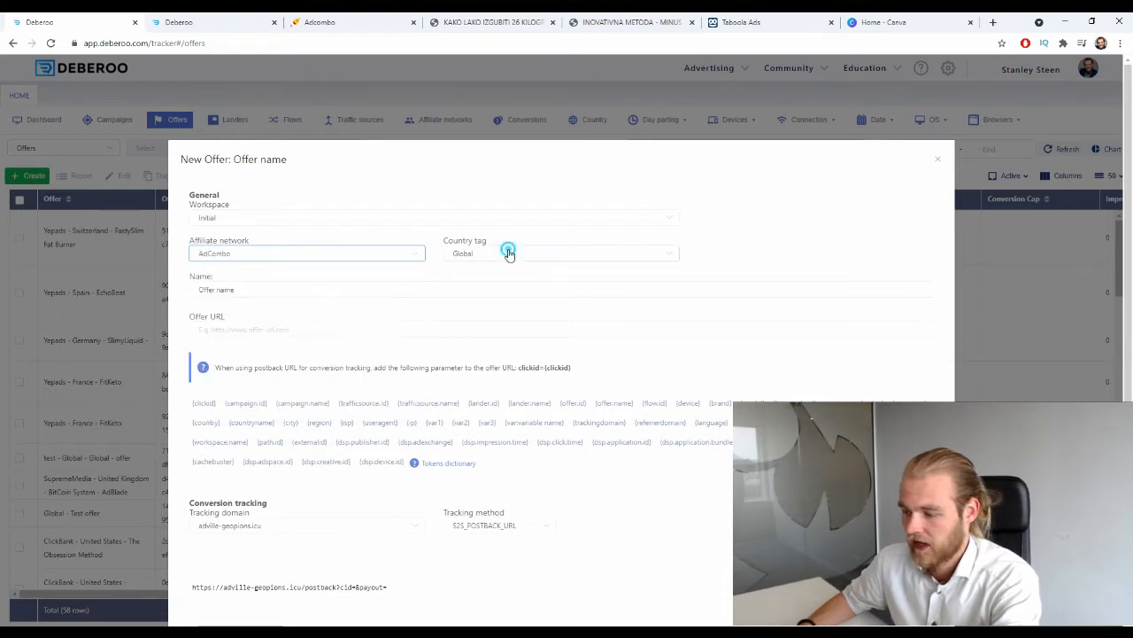
{"action": "left_click", "coordinate": [498, 254]}
{"action": "type", "text": "cro"}
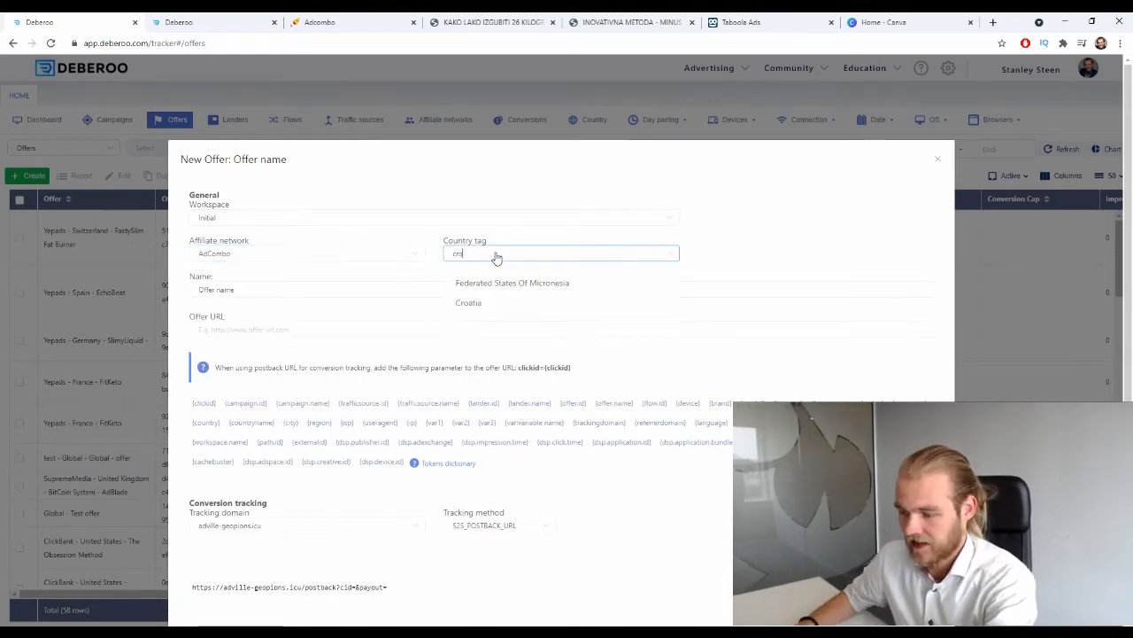
{"action": "left_click", "coordinate": [511, 320]}
Name the offer Mixotica, matching the AdCombo offer title, and paste the copied tracking URL as its offer URL.
{"action": "left_click", "coordinate": [244, 289]}
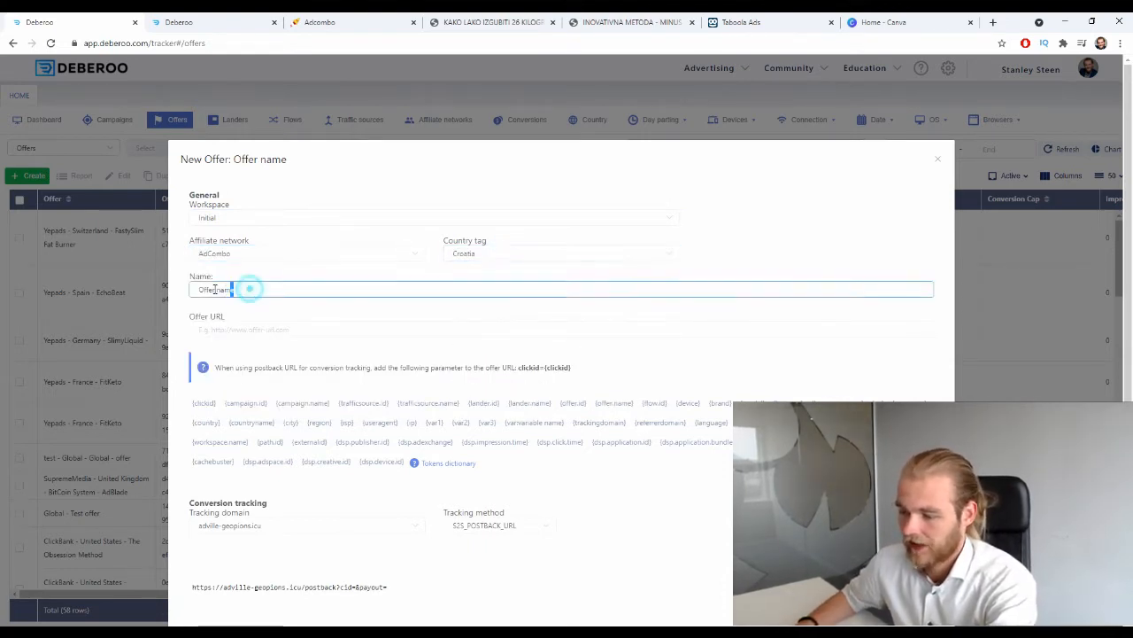
{"action": "left_click_drag", "start_coordinate": [244, 288], "coordinate": [193, 288]}
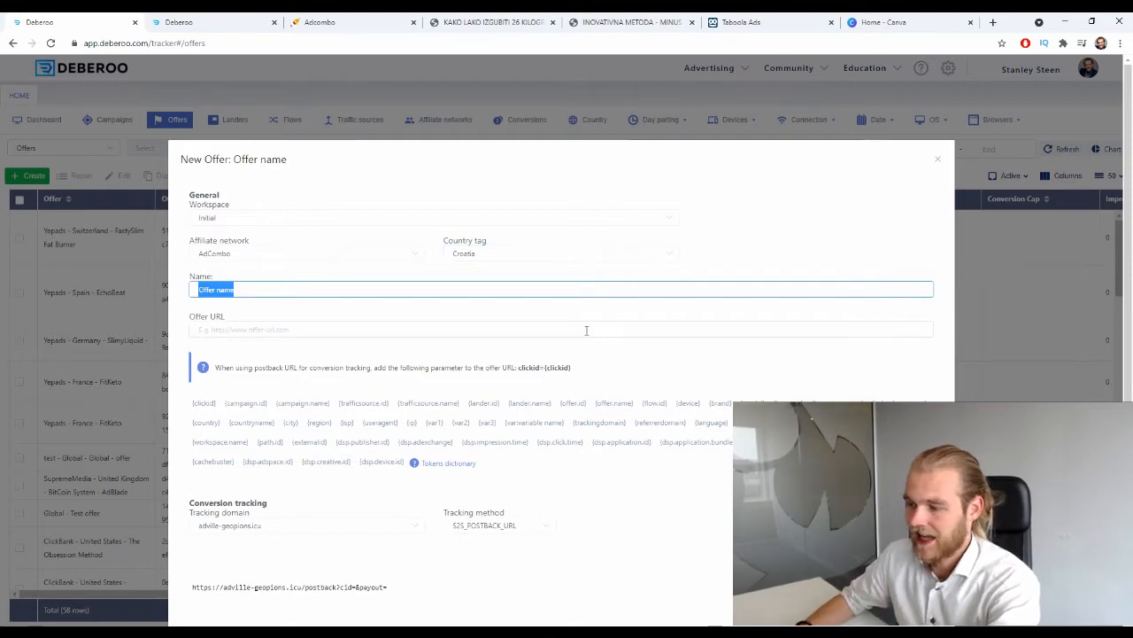
{"action": "left_click", "coordinate": [354, 22]}
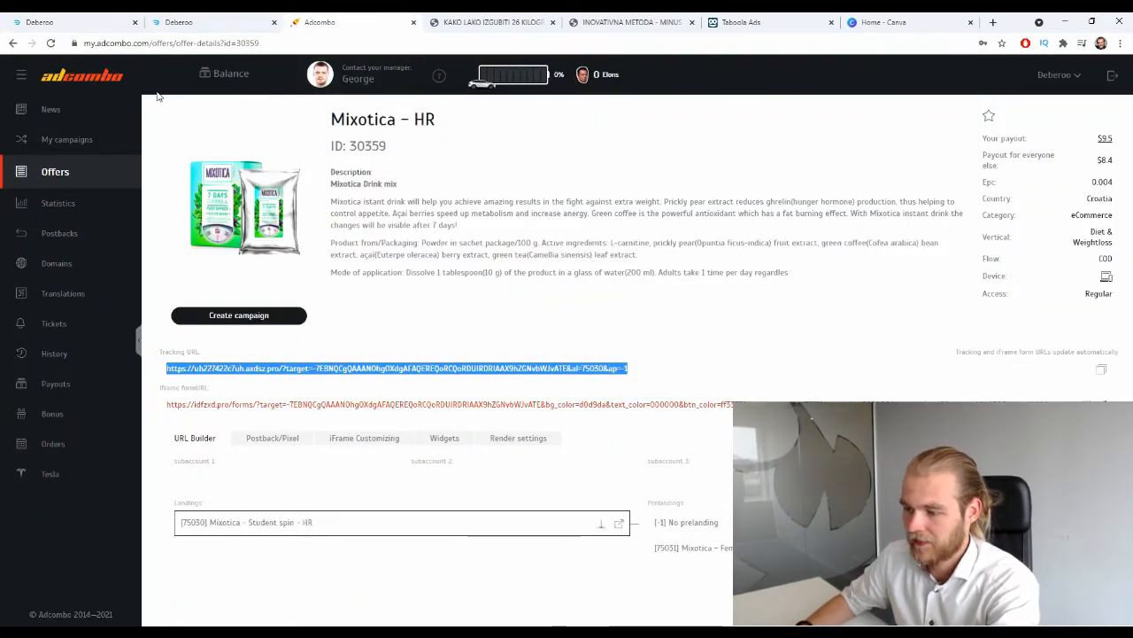
{"action": "left_click", "coordinate": [80, 23]}
{"action": "type", "text": "Mixotica"}
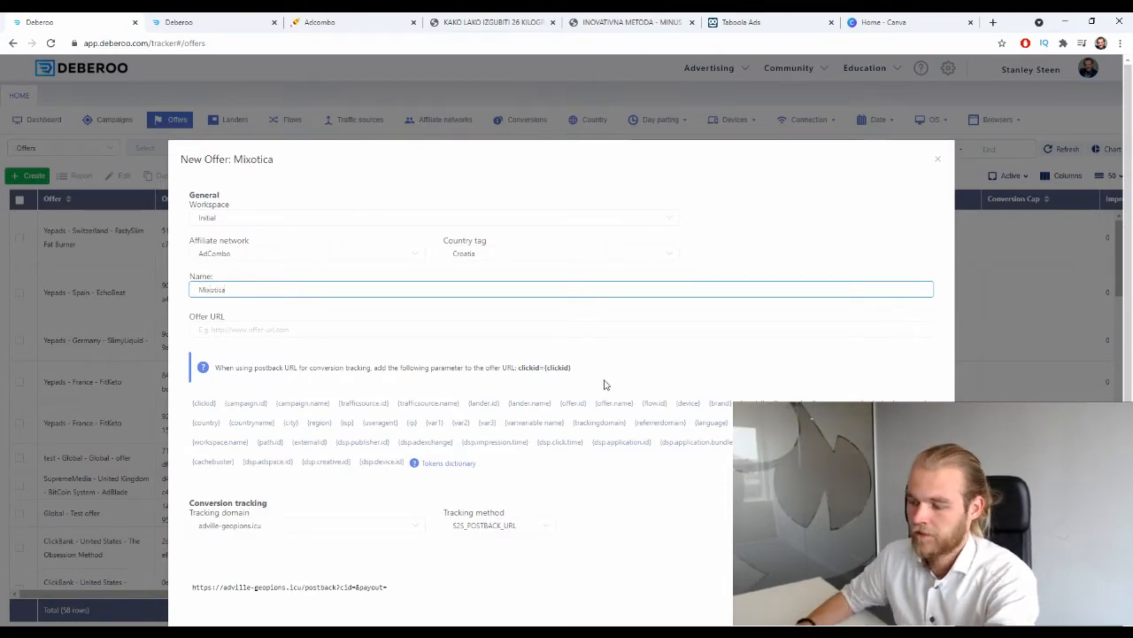
{"action": "left_click", "coordinate": [386, 327]}
{"action": "type", "text": "https://uh227422c7uh.axdsz.pro/?target=-7EBNQCgQAAANOhgOXdgAFAQEREQoRCQoRDUIRDRIAAX9hZGNvbWJvATE&al=75030&ap=-1"}
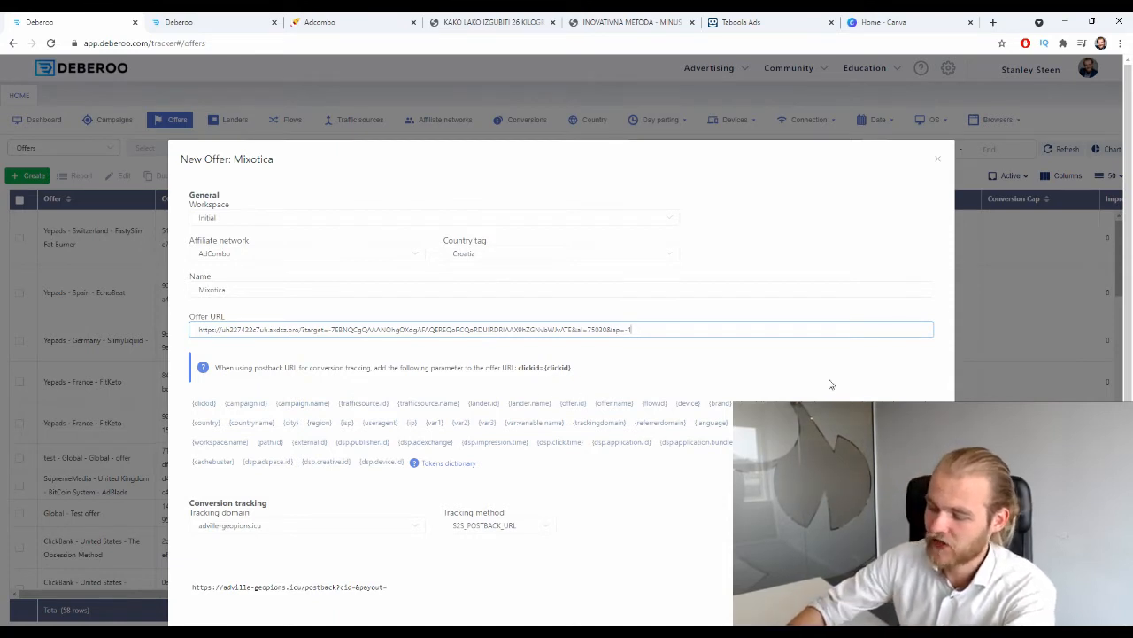
Append the conversion tracking parameter ?clickid={clickid} to the end of the offer URL.
{"action": "type", "text": "?"}
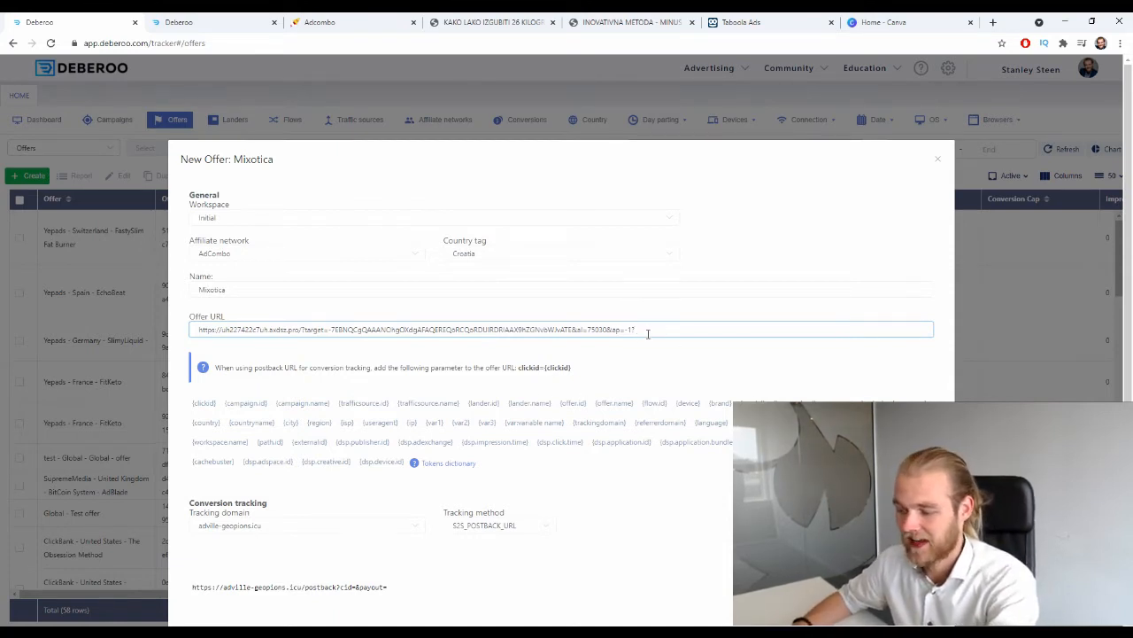
{"action": "left_click_drag", "start_coordinate": [597, 372], "coordinate": [524, 372]}
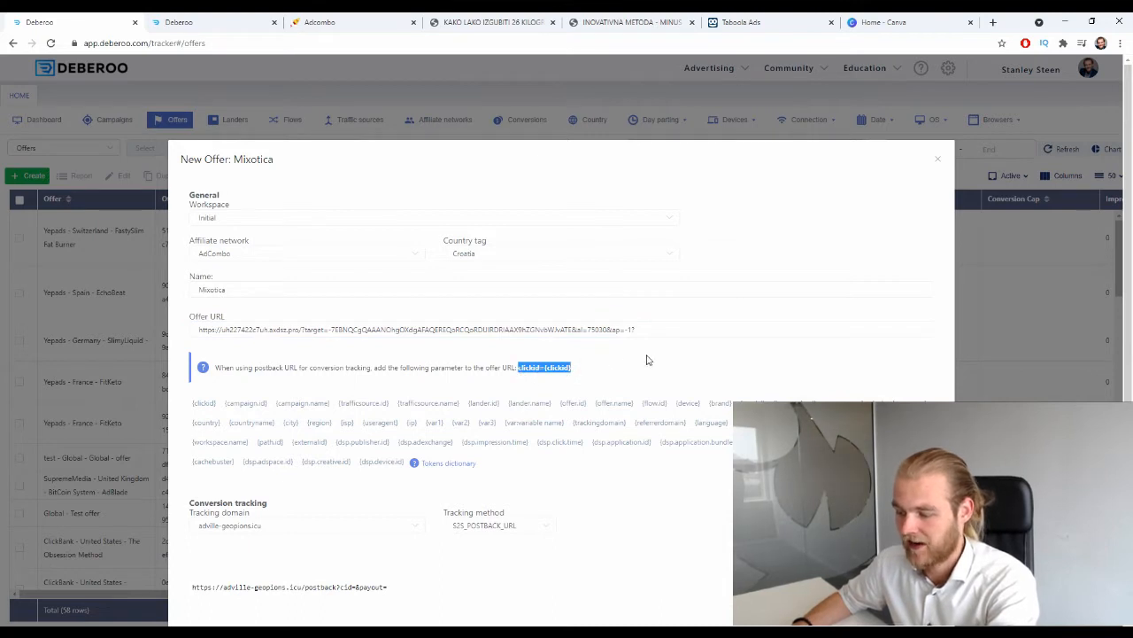
{"action": "left_click", "coordinate": [666, 329]}
{"action": "type", "text": "clickid={clickid}"}
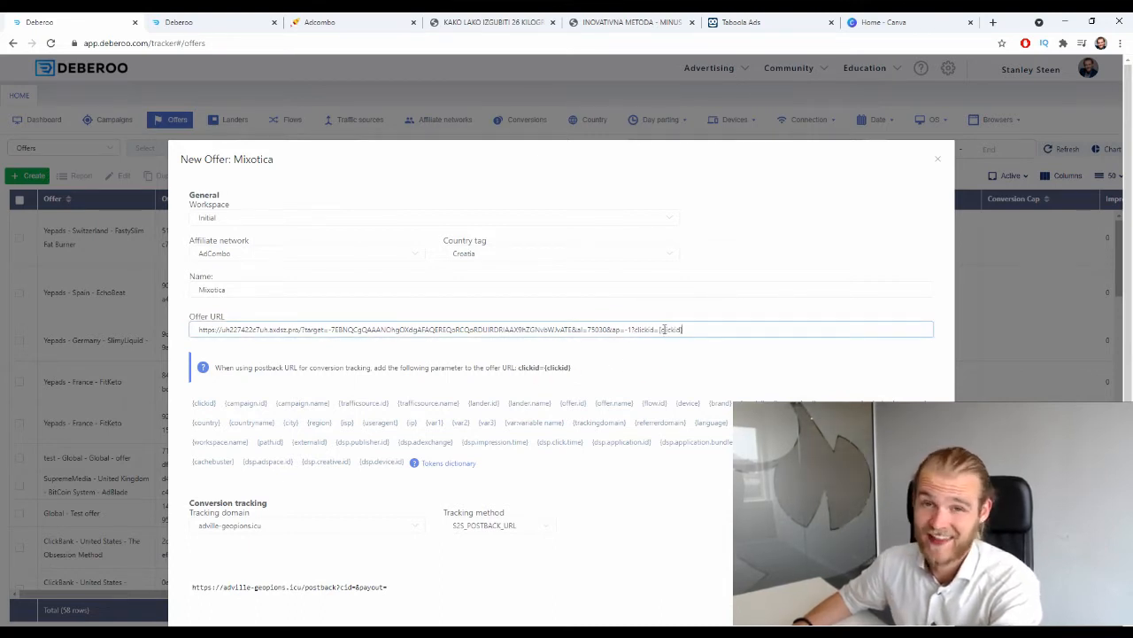
{"action": "left_click_drag", "start_coordinate": [638, 329], "coordinate": [629, 328]}
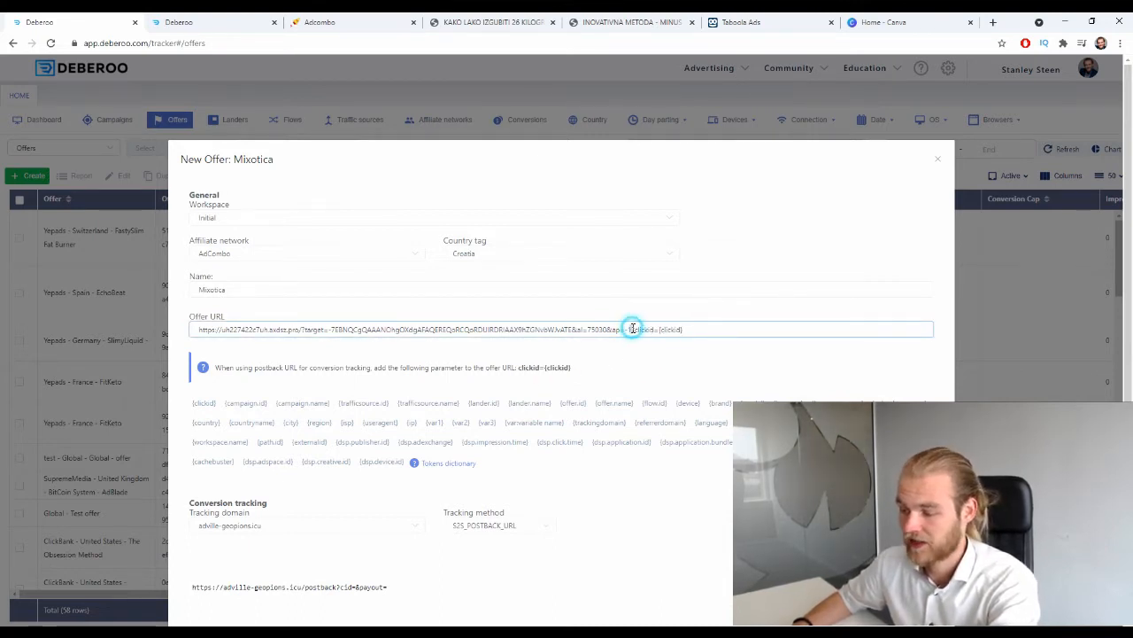
{"action": "left_click", "coordinate": [707, 329], "text": "shift"}
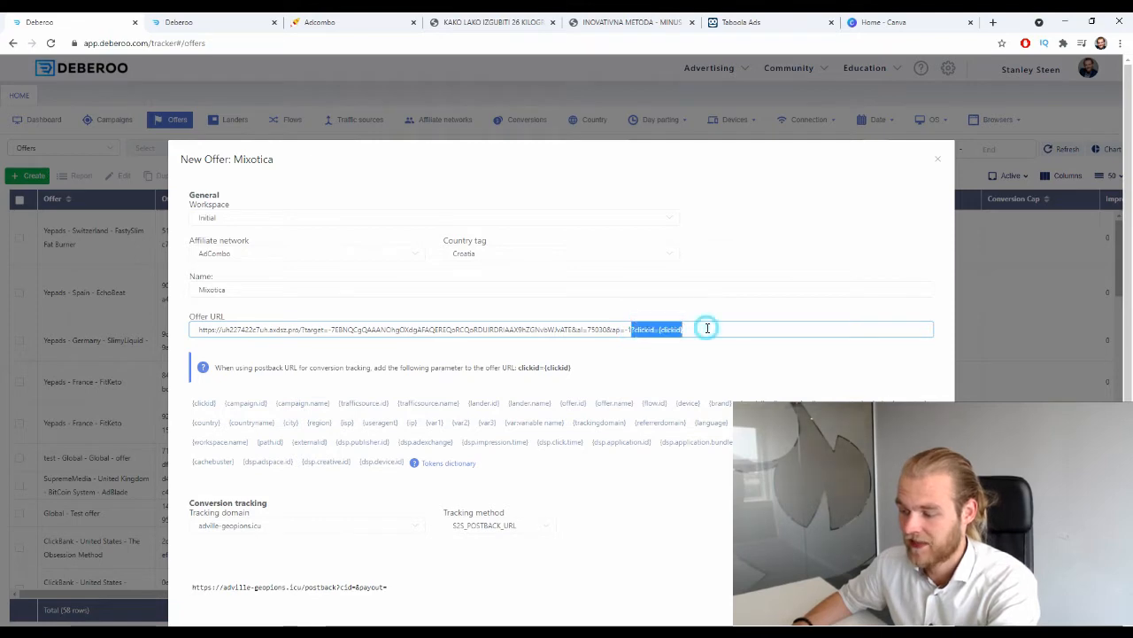
Review the offer's conversion tracking and payout settings, leave them at their defaults, and close the offer form.
{"action": "left_click", "coordinate": [670, 354]}
{"action": "scroll", "coordinate": [567, 327], "scroll_direction": "down", "scroll_amount": 5}
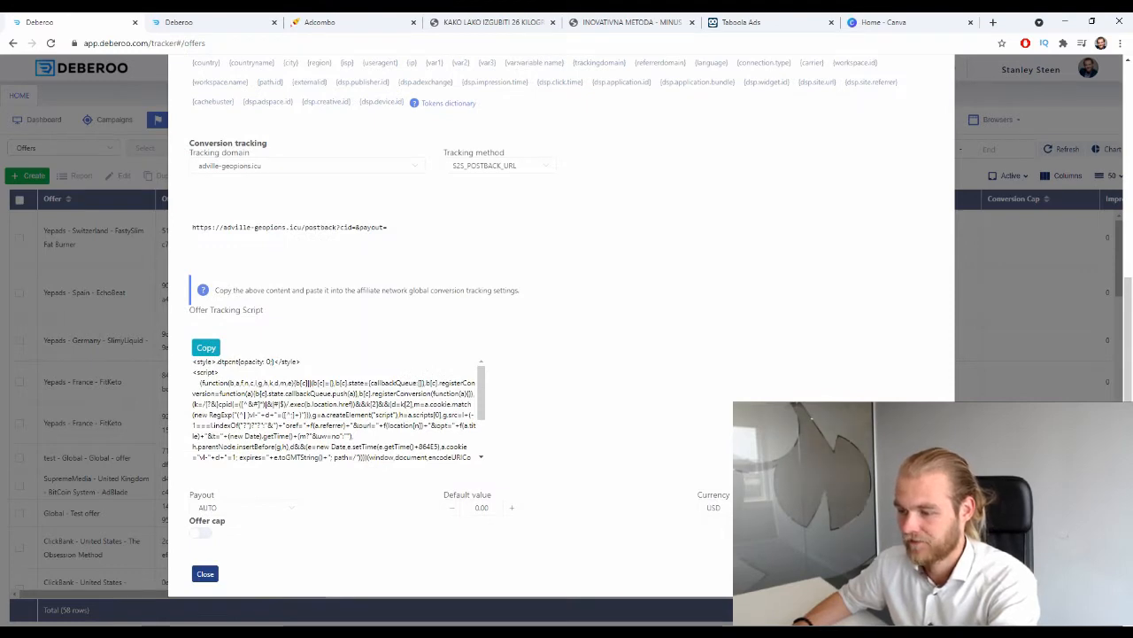
{"action": "left_click", "coordinate": [205, 573]}
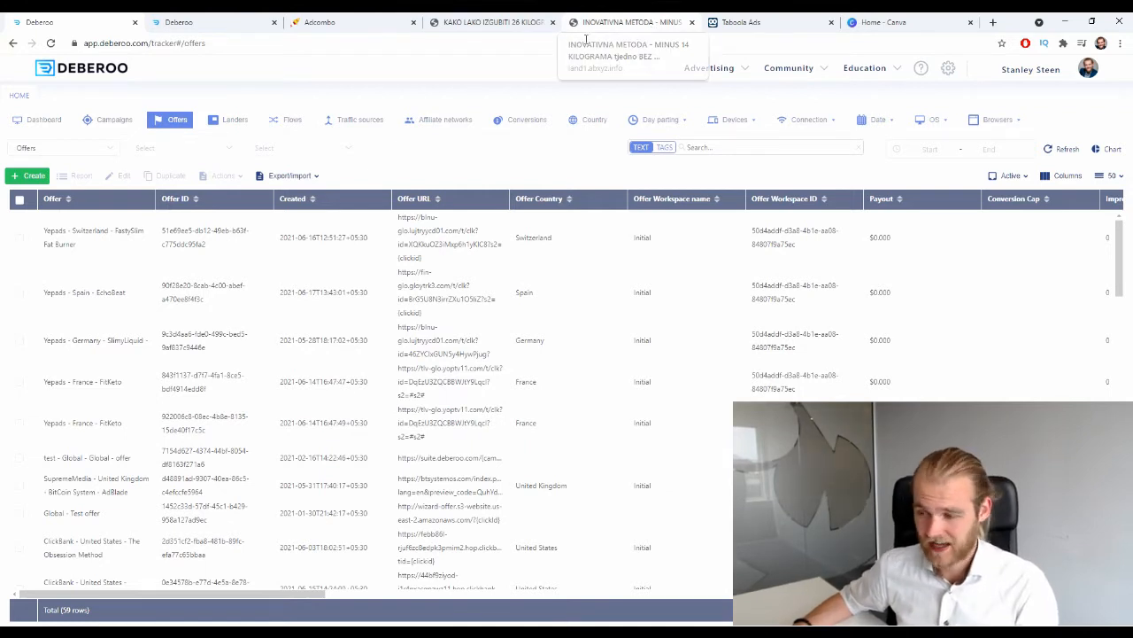
Switch to AdCombo and download the Mixotica Female View prelanding as a ZIP file.
{"action": "left_click", "coordinate": [332, 22]}
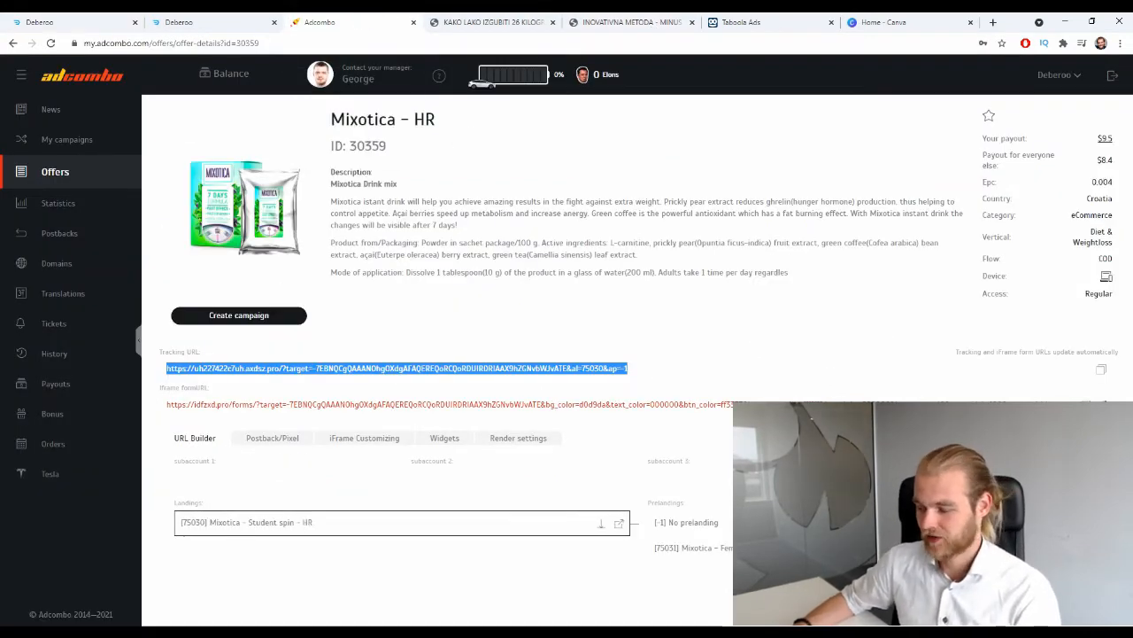
{"action": "left_click", "coordinate": [1075, 548]}
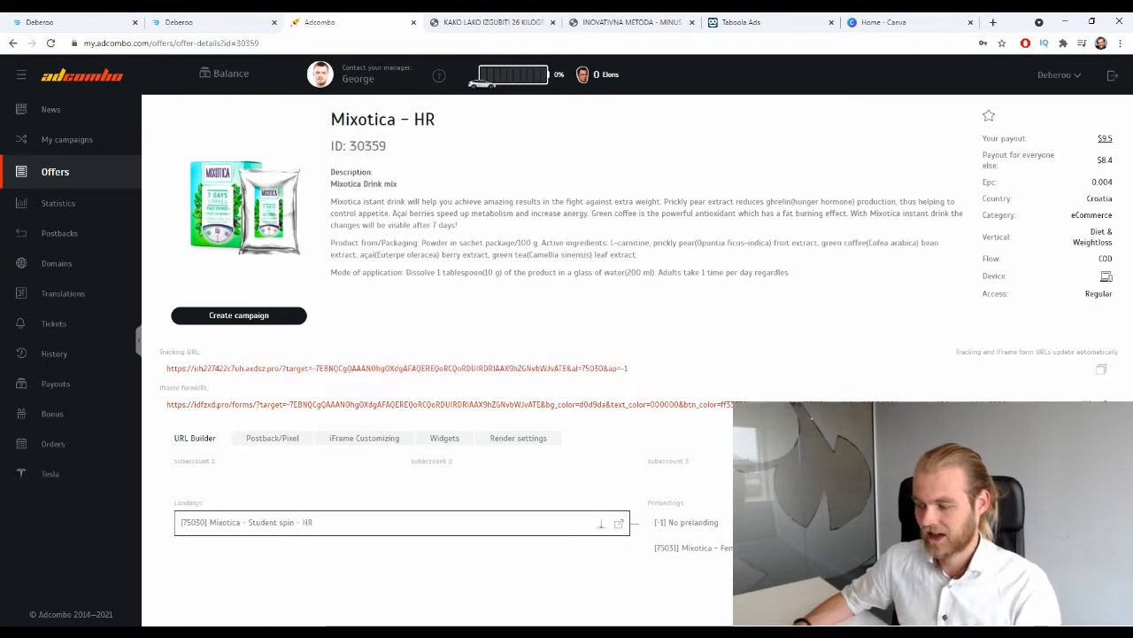
{"action": "left_click", "coordinate": [597, 433]}
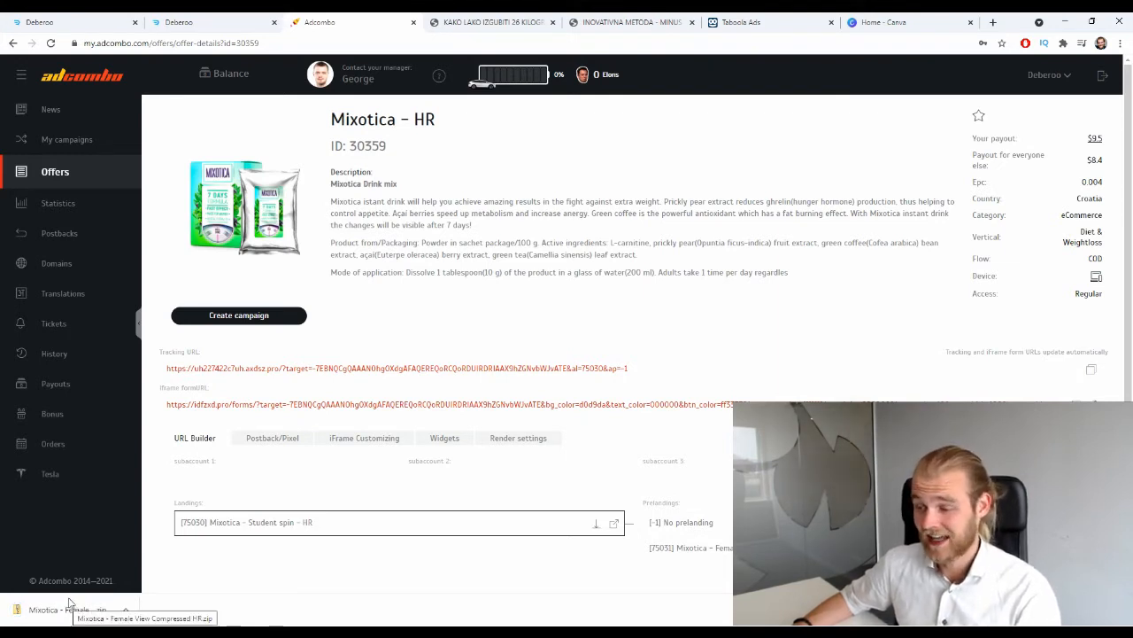
In Deberoo's landing page builder, upload Mixotica - Female View Compressed HR.zip as a new landing page named HR - Mixotica - AdCombo.
{"action": "left_click", "coordinate": [190, 22]}
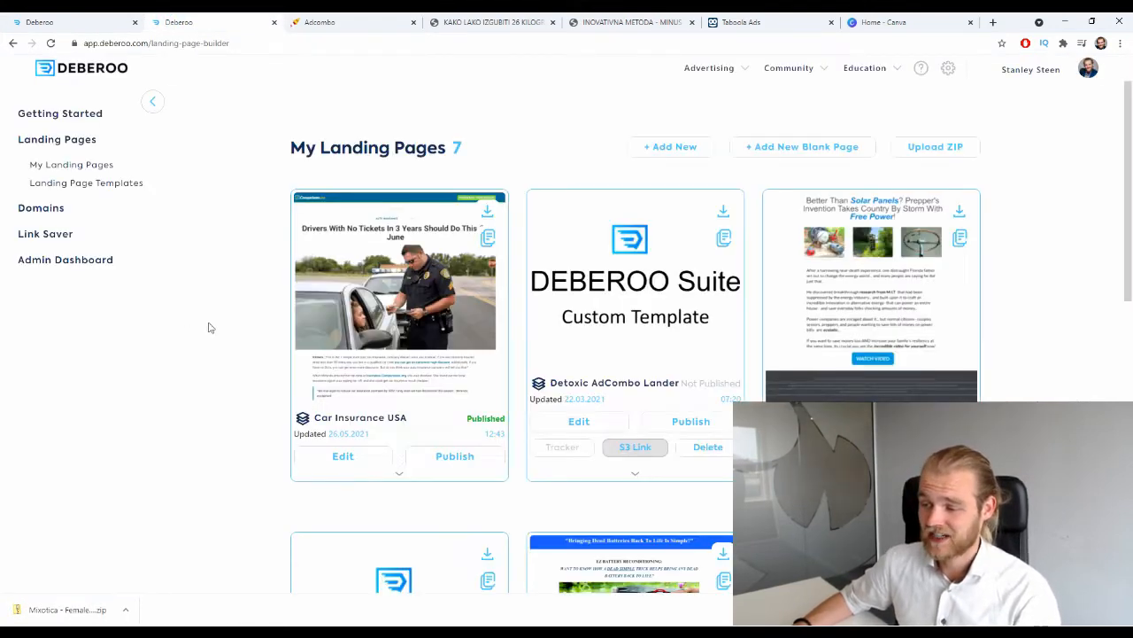
{"action": "left_click", "coordinate": [937, 150]}
{"action": "left_click_drag", "start_coordinate": [41, 613], "coordinate": [510, 341]}
{"action": "left_click", "coordinate": [522, 310]}
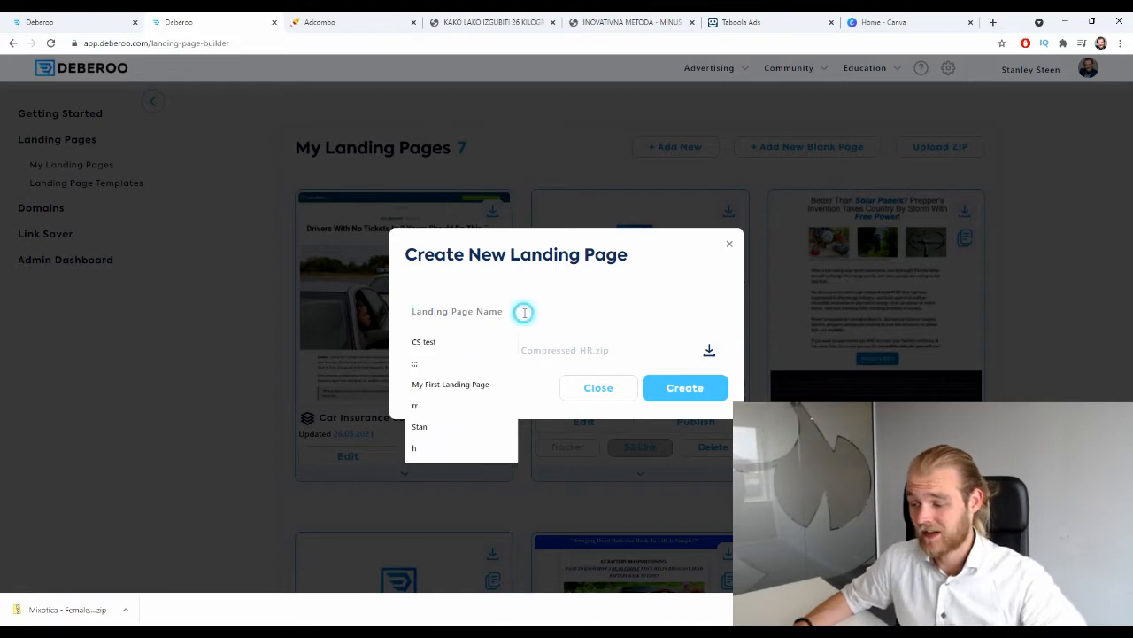
{"action": "type", "text": "HR - Mix"}
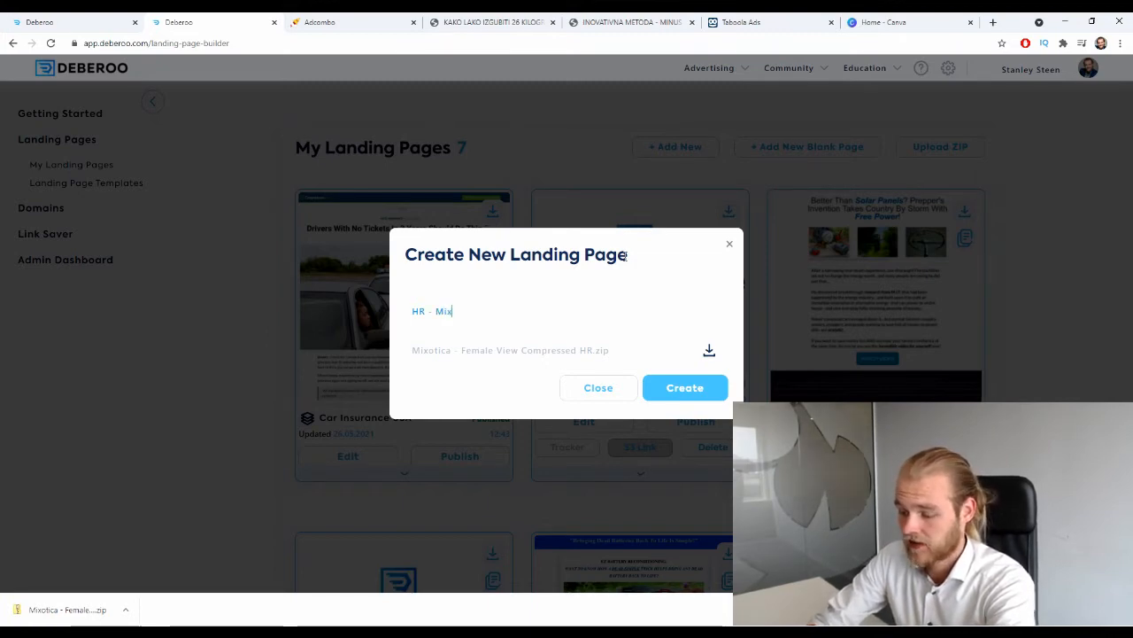
{"action": "type", "text": "otica 0"}
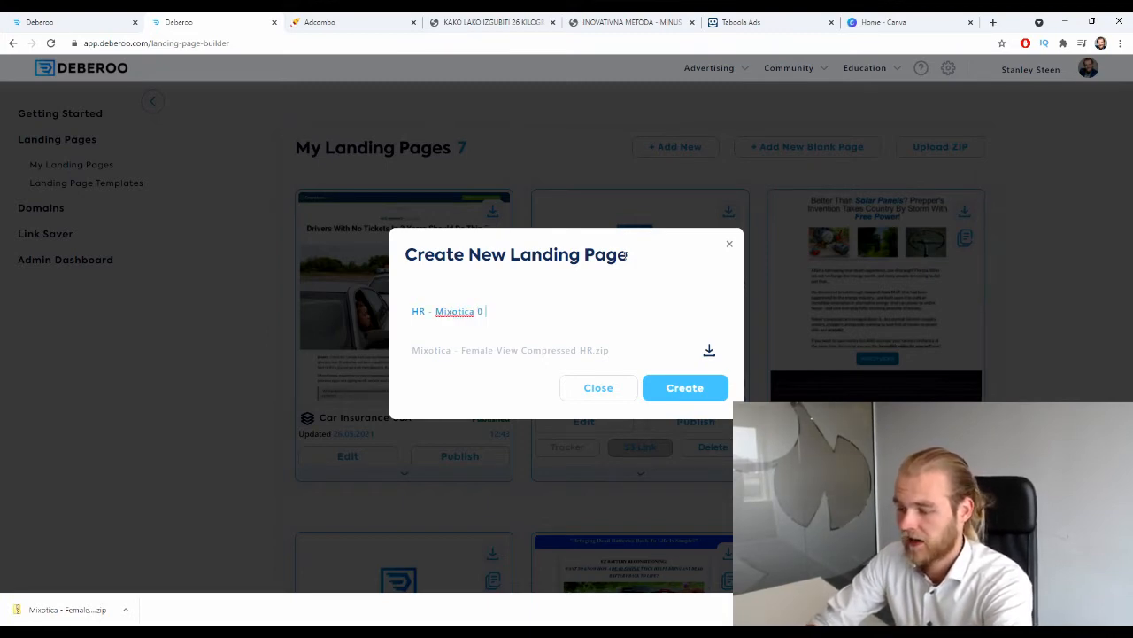
{"action": "key", "text": "BackSpace"}
{"action": "type", "text": "- AdCombo"}
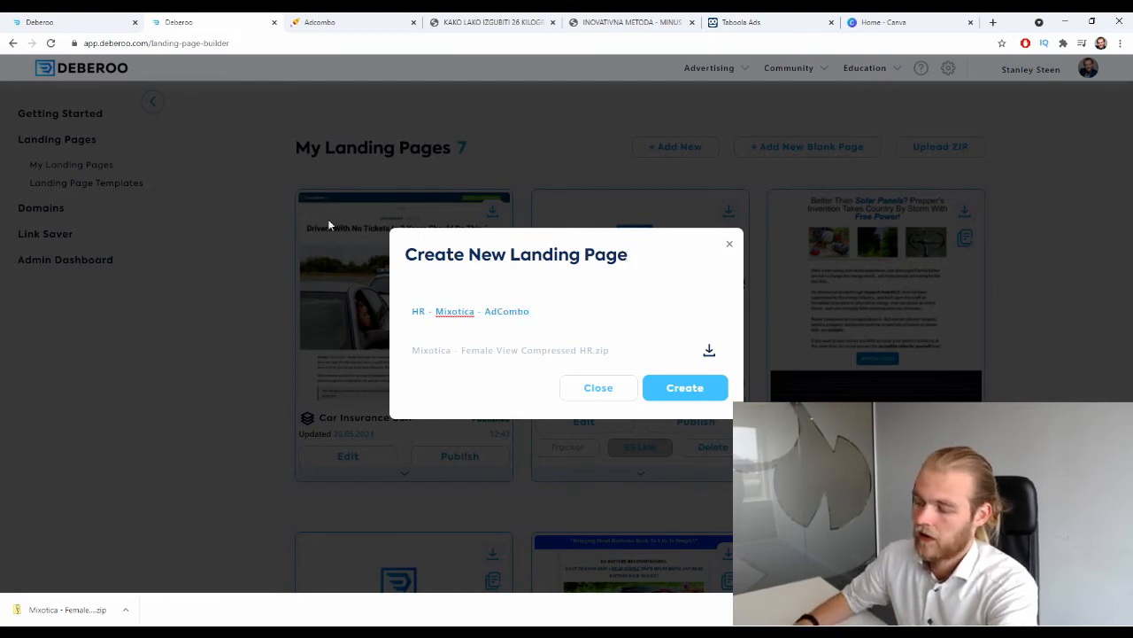
{"action": "left_click", "coordinate": [655, 394]}
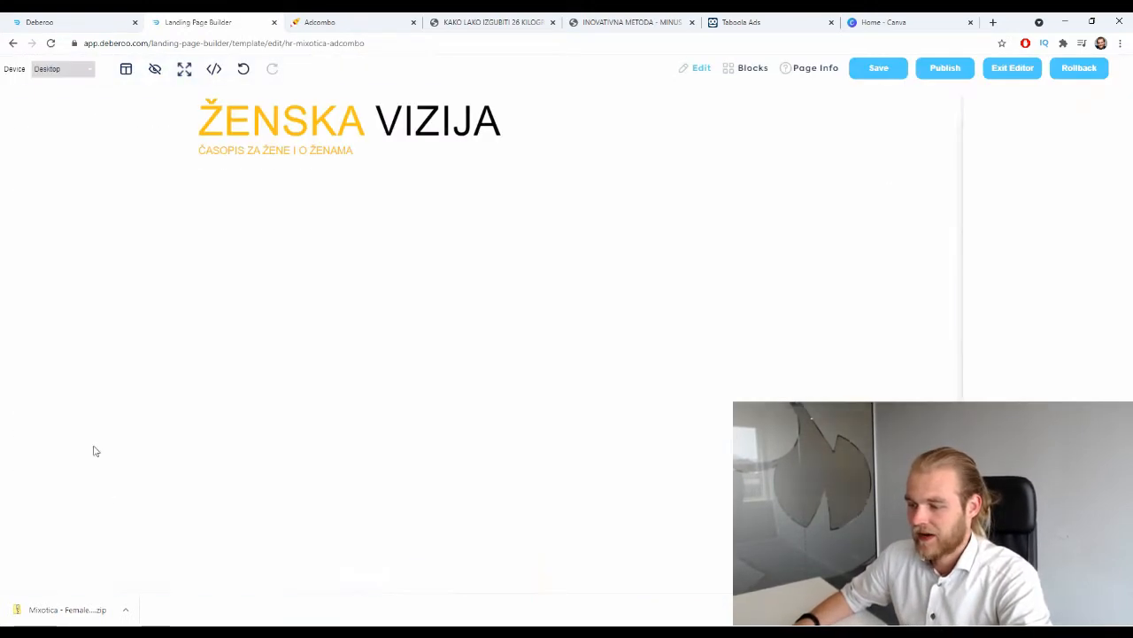
Examine the imported Mixotica landing page's article text, images, product links and call-to-action button in the editor.
{"action": "scroll", "coordinate": [467, 315], "scroll_direction": "down", "scroll_amount": 10}
{"action": "scroll", "coordinate": [464, 314], "scroll_direction": "down", "scroll_amount": 15}
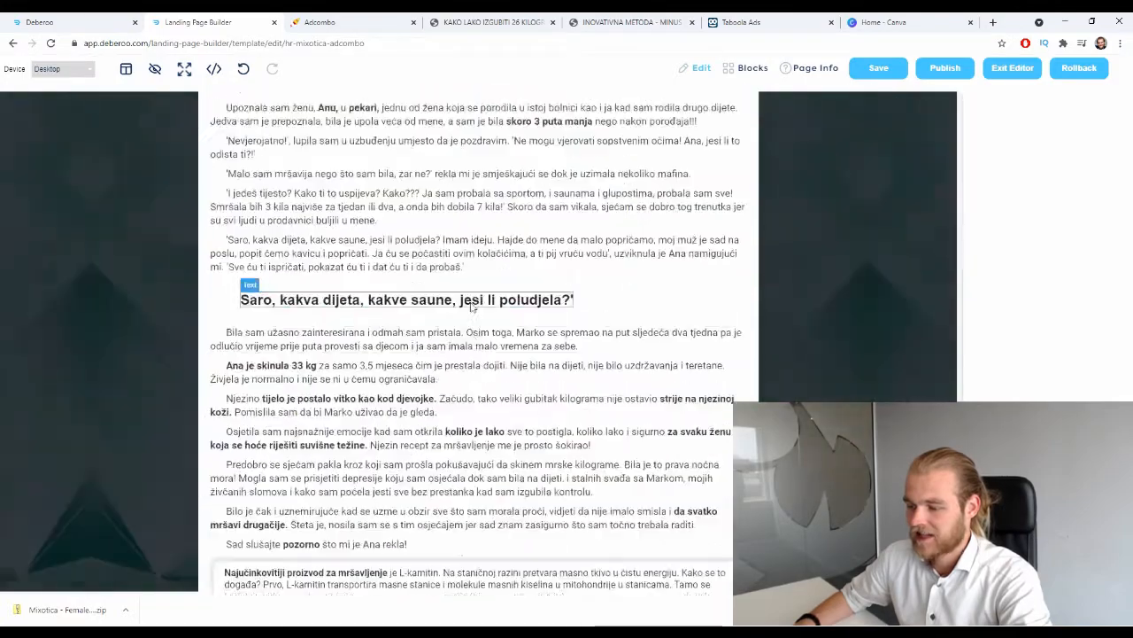
{"action": "scroll", "coordinate": [432, 310], "scroll_direction": "down", "scroll_amount": 20}
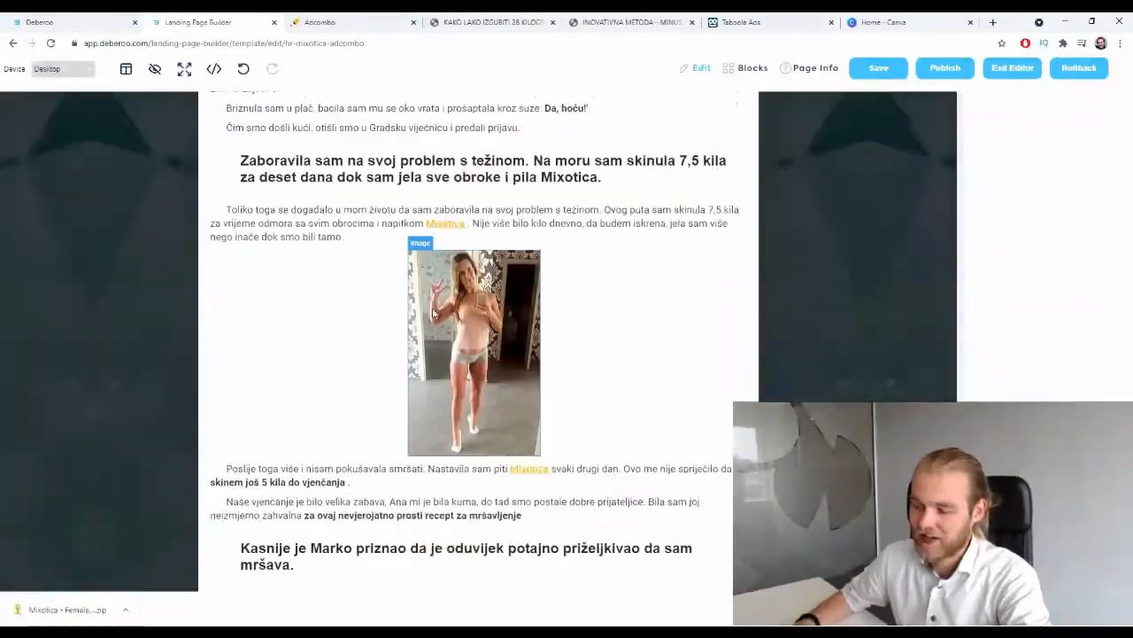
{"action": "scroll", "coordinate": [423, 310], "scroll_direction": "up", "scroll_amount": 20}
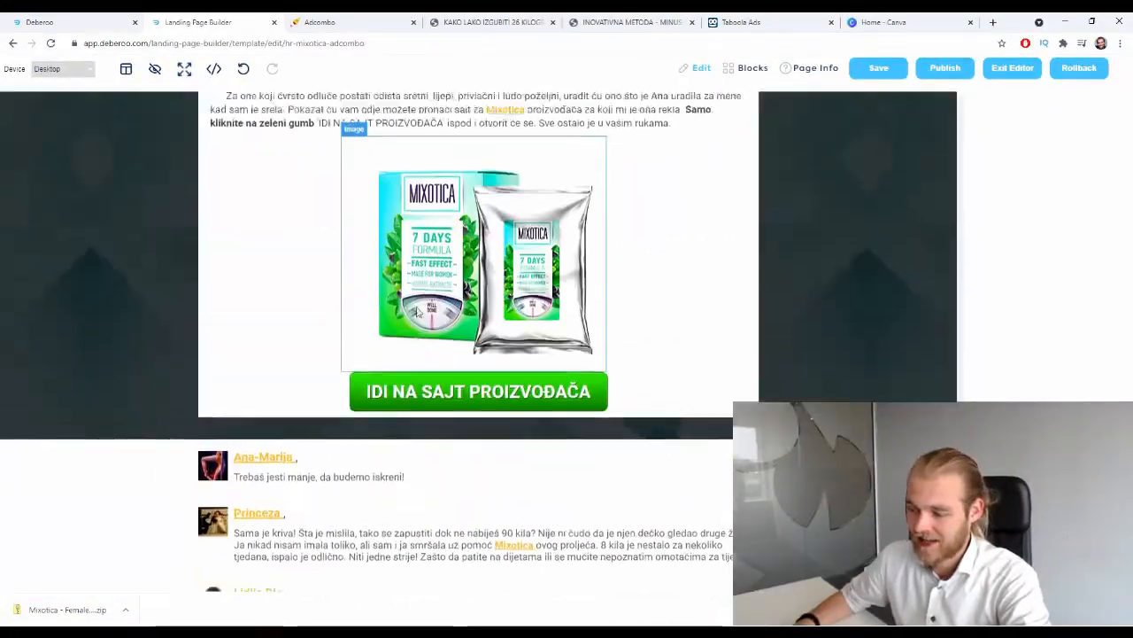
{"action": "scroll", "coordinate": [423, 309], "scroll_direction": "up", "scroll_amount": 20}
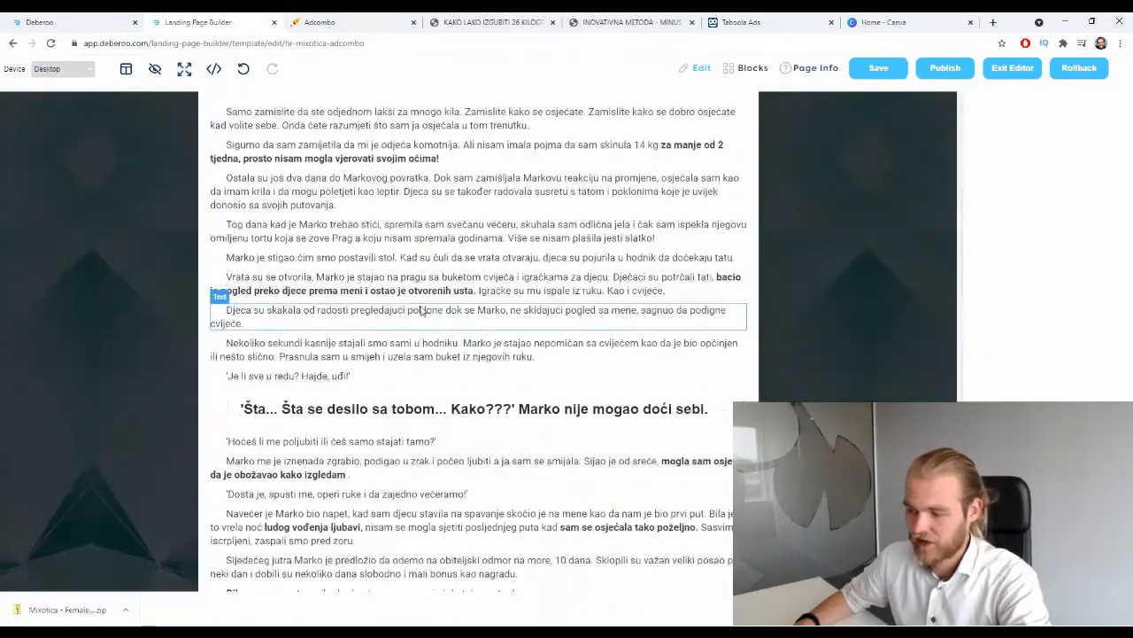
{"action": "scroll", "coordinate": [416, 309], "scroll_direction": "up", "scroll_amount": 20}
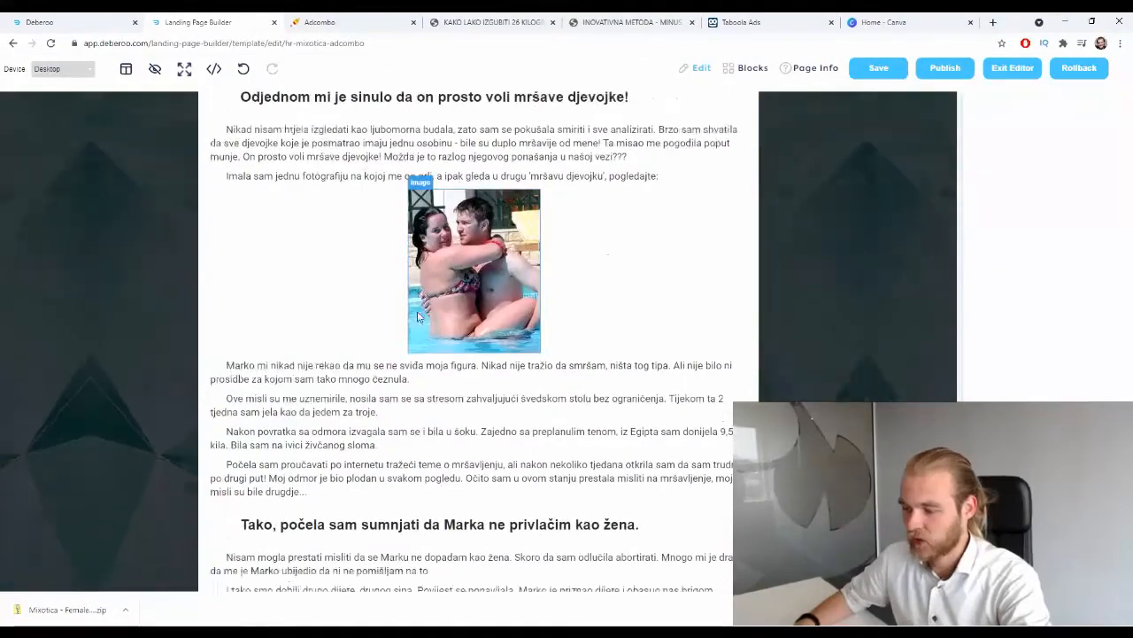
{"action": "scroll", "coordinate": [425, 314], "scroll_direction": "down", "scroll_amount": 20}
{"action": "scroll", "coordinate": [443, 303], "scroll_direction": "down", "scroll_amount": 1}
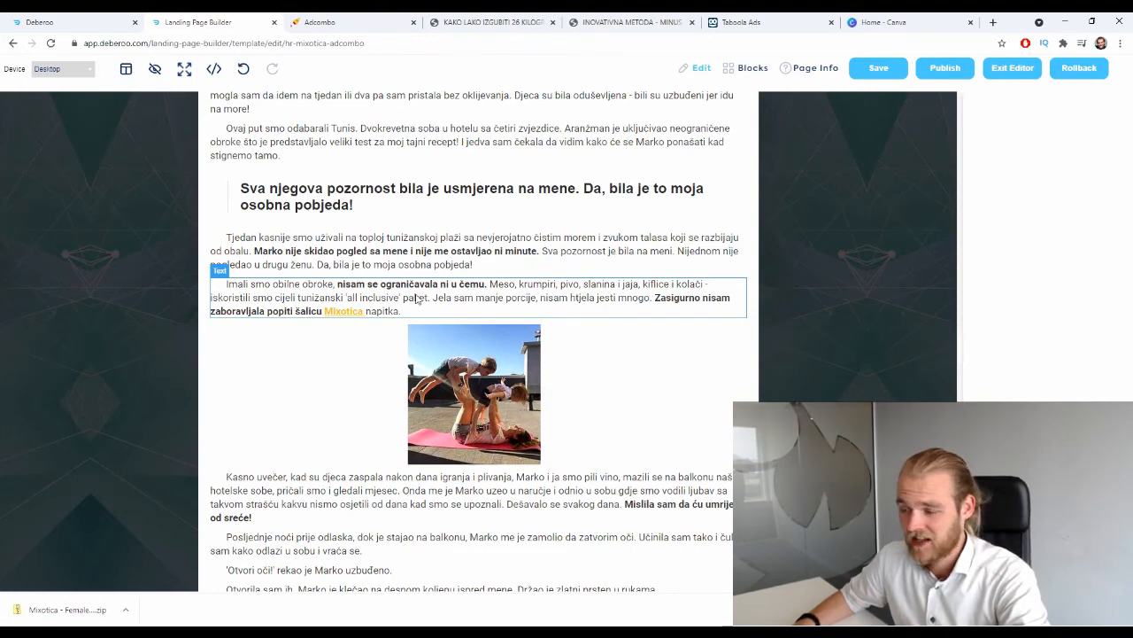
{"action": "scroll", "coordinate": [518, 465], "scroll_direction": "down", "scroll_amount": 1}
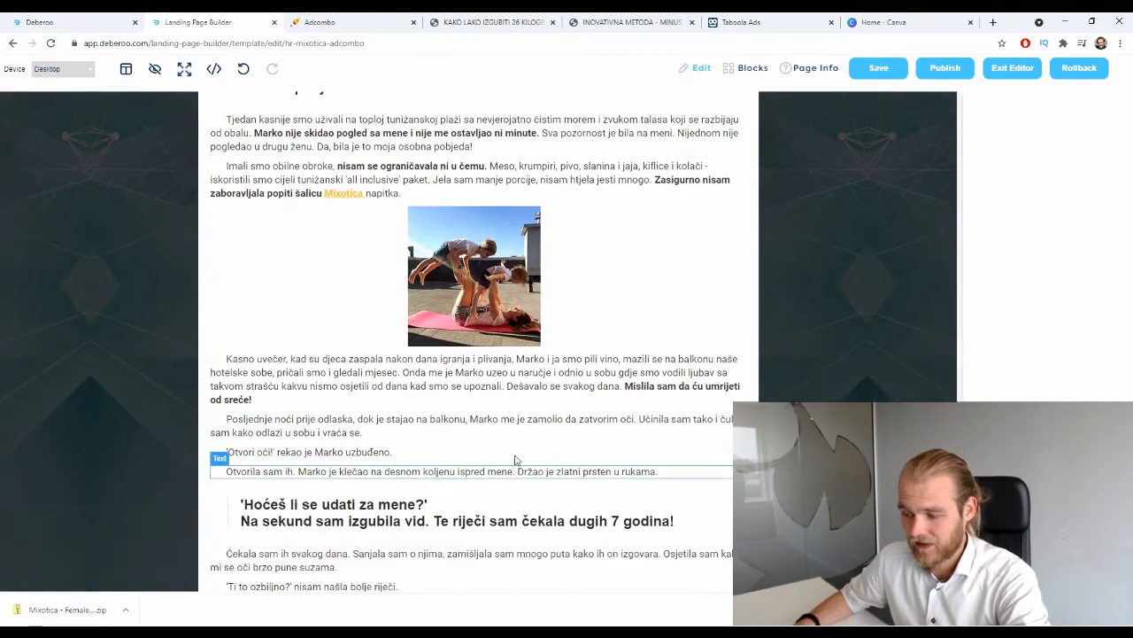
{"action": "scroll", "coordinate": [501, 283], "scroll_direction": "down", "scroll_amount": 2}
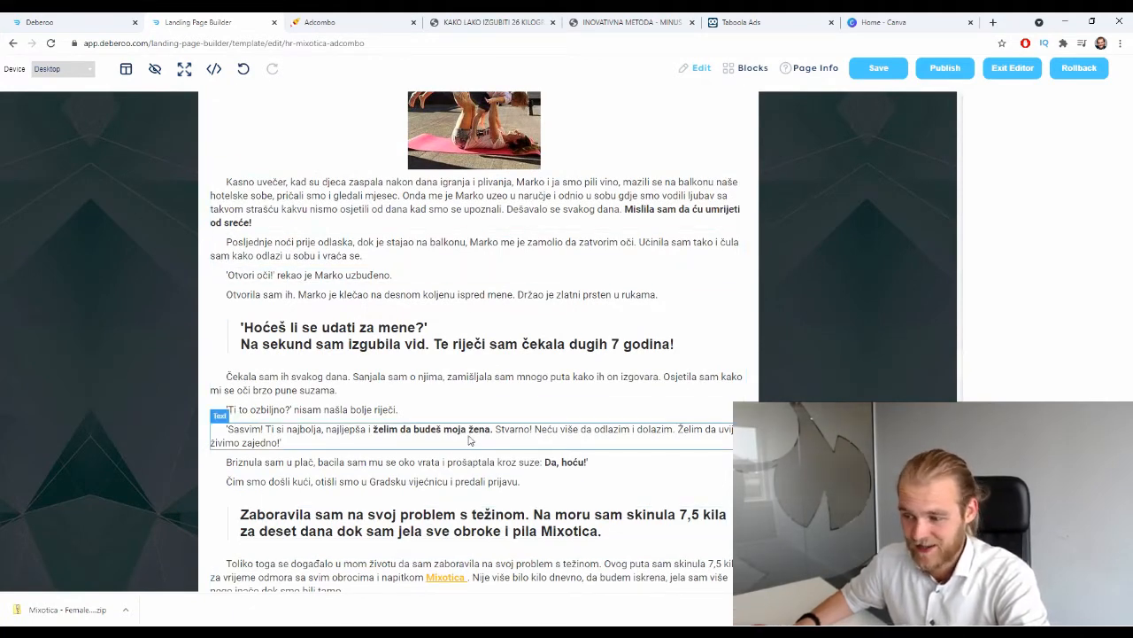
{"action": "scroll", "coordinate": [468, 416], "scroll_direction": "up", "scroll_amount": 2}
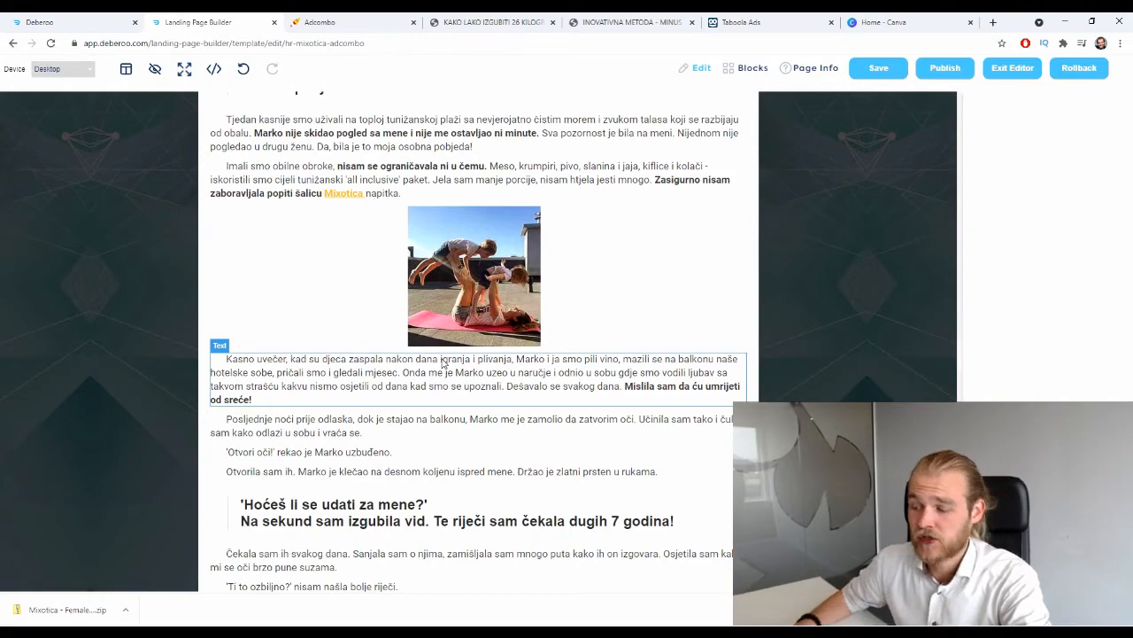
{"action": "scroll", "coordinate": [560, 368], "scroll_direction": "up", "scroll_amount": 10}
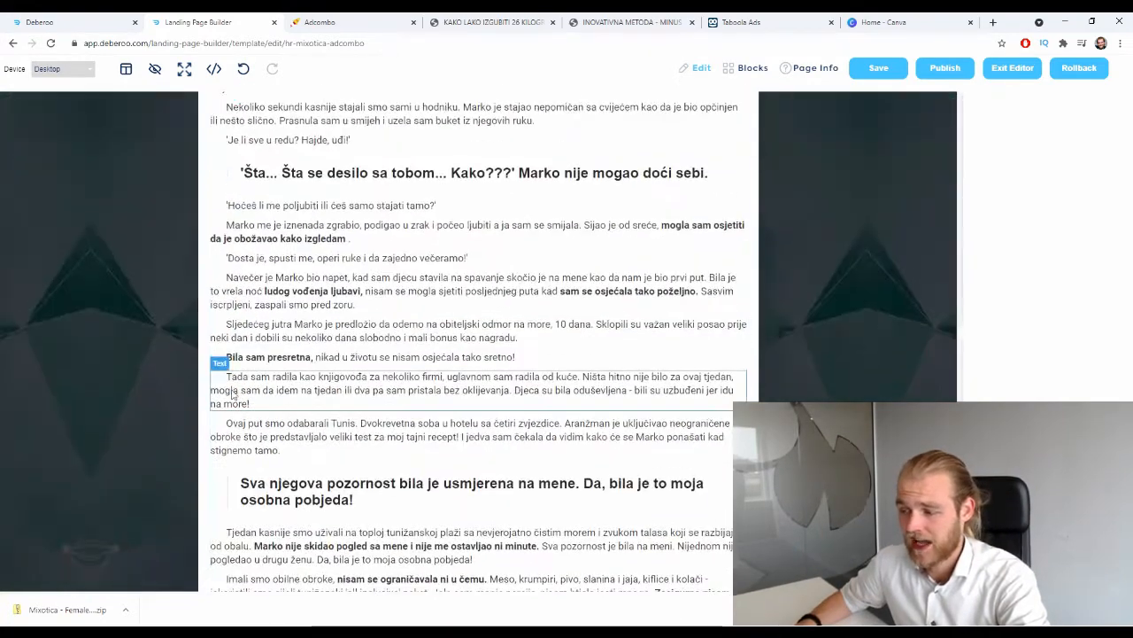
{"action": "scroll", "coordinate": [247, 385], "scroll_direction": "up", "scroll_amount": 4}
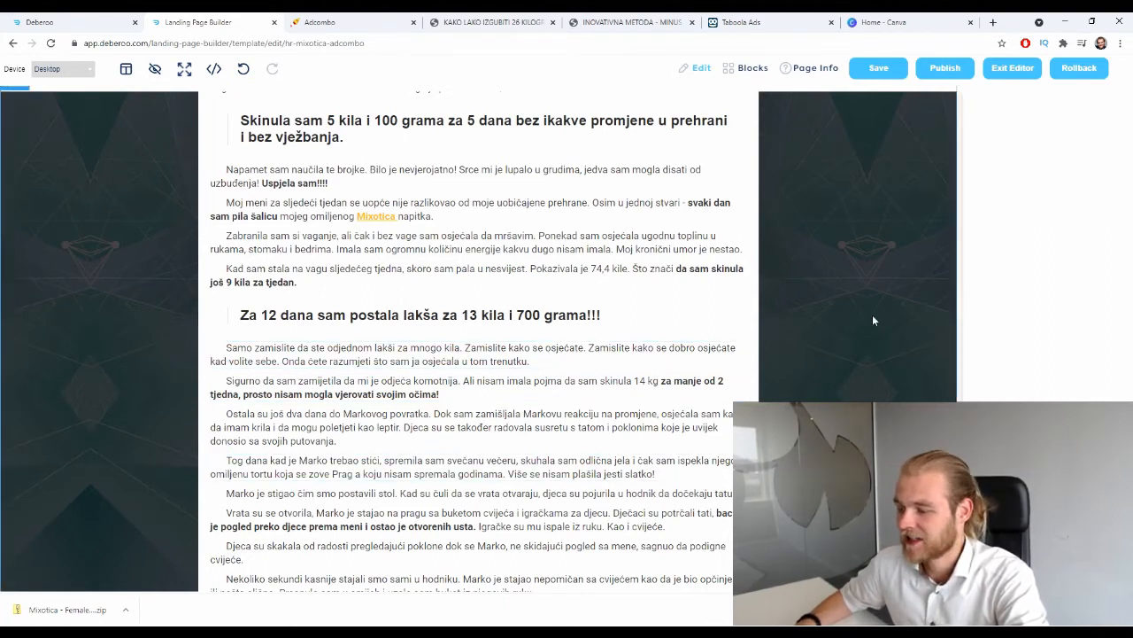
Show the landing page's destination URL settings, and copy the click URL from the tracker's Tracking URLs settings.
{"action": "left_click", "coordinate": [788, 71]}
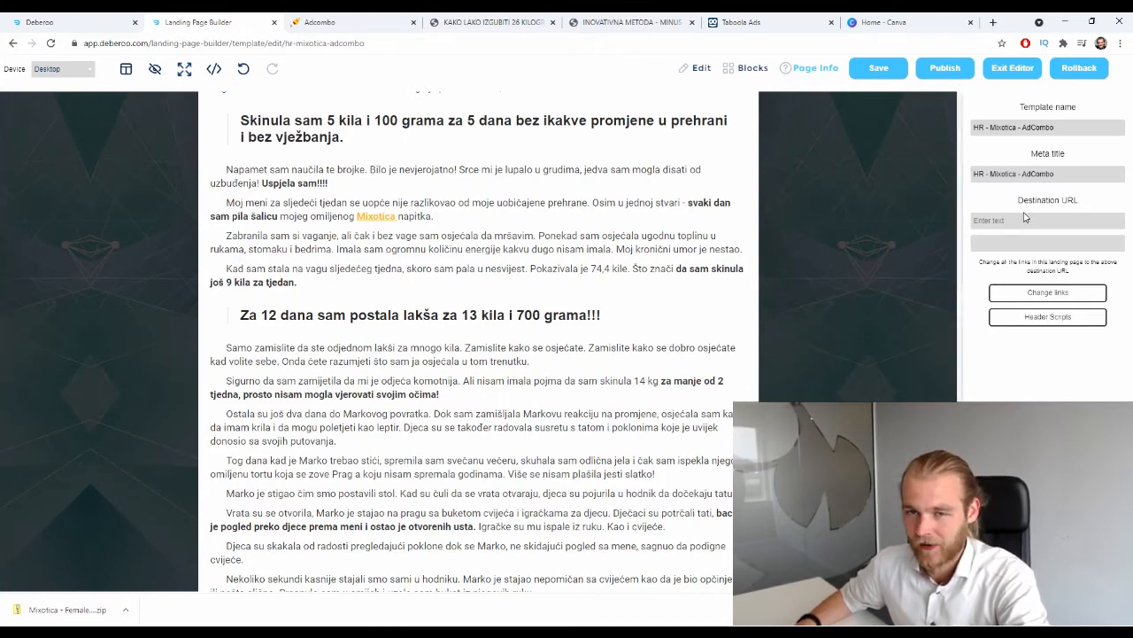
{"action": "left_click", "coordinate": [71, 18]}
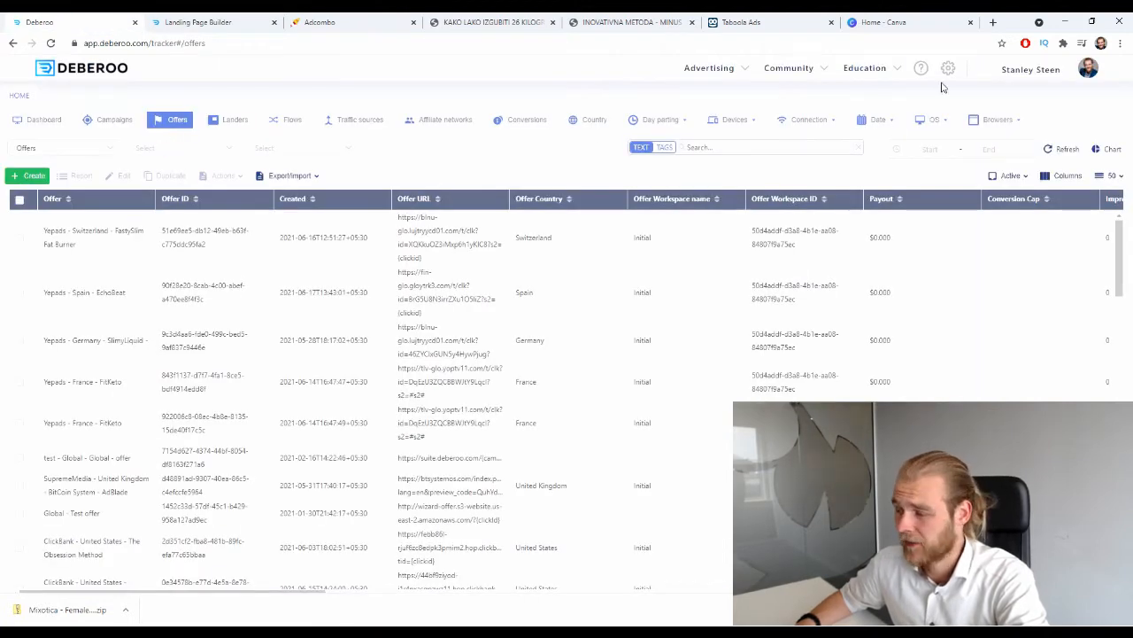
{"action": "left_click", "coordinate": [1027, 69]}
{"action": "left_click", "coordinate": [1029, 115]}
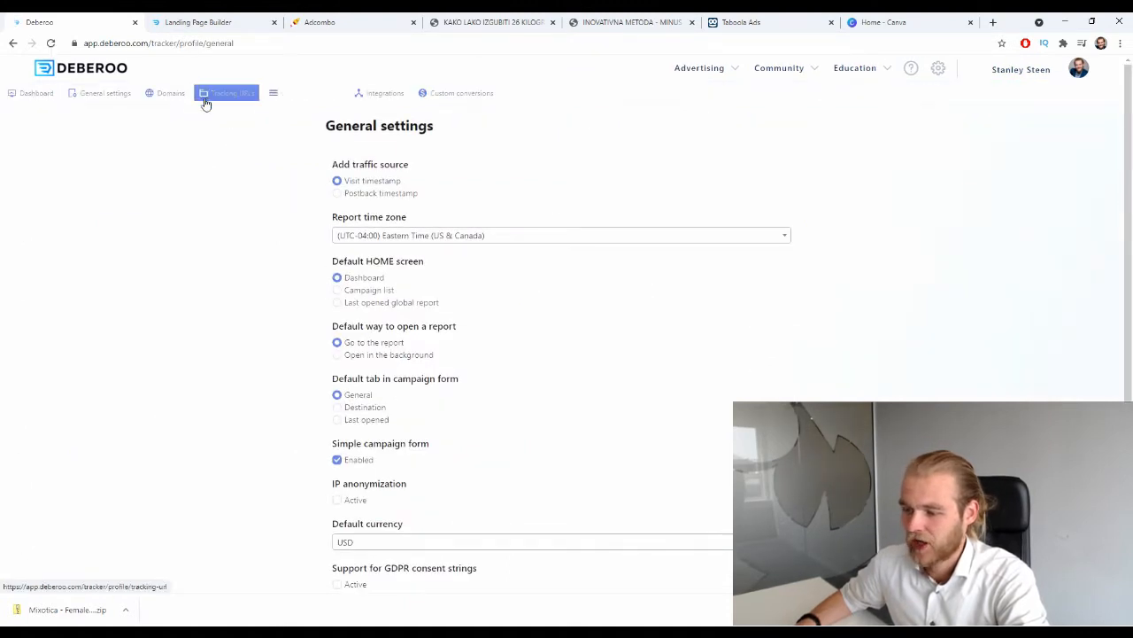
{"action": "left_click", "coordinate": [209, 100]}
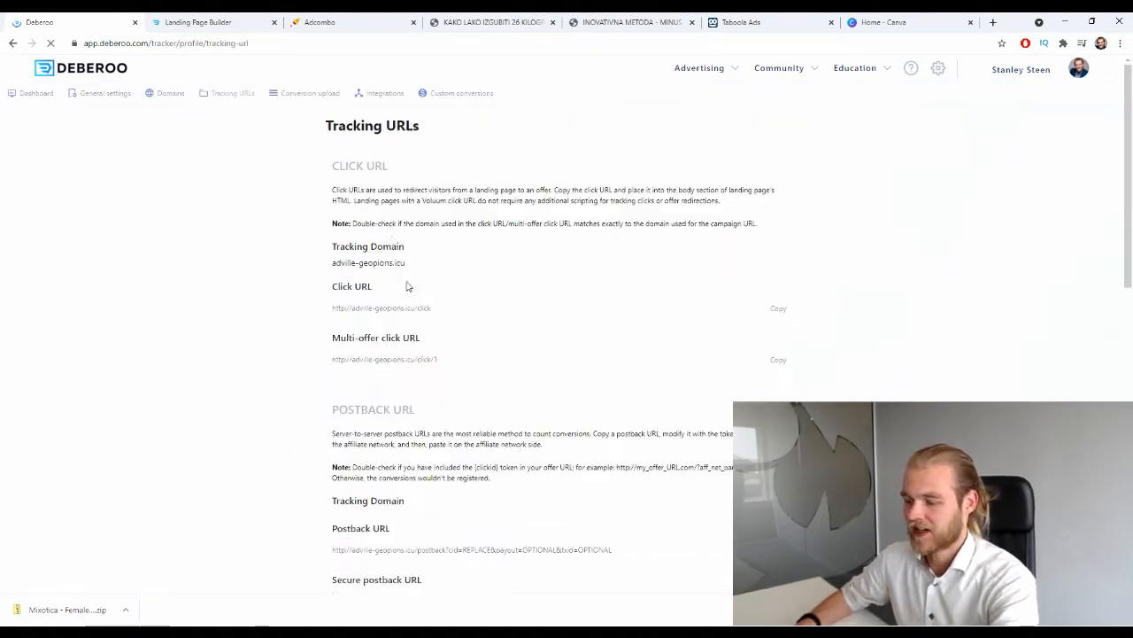
{"action": "triple_click", "coordinate": [453, 308]}
{"action": "key", "text": "ctrl+c"}
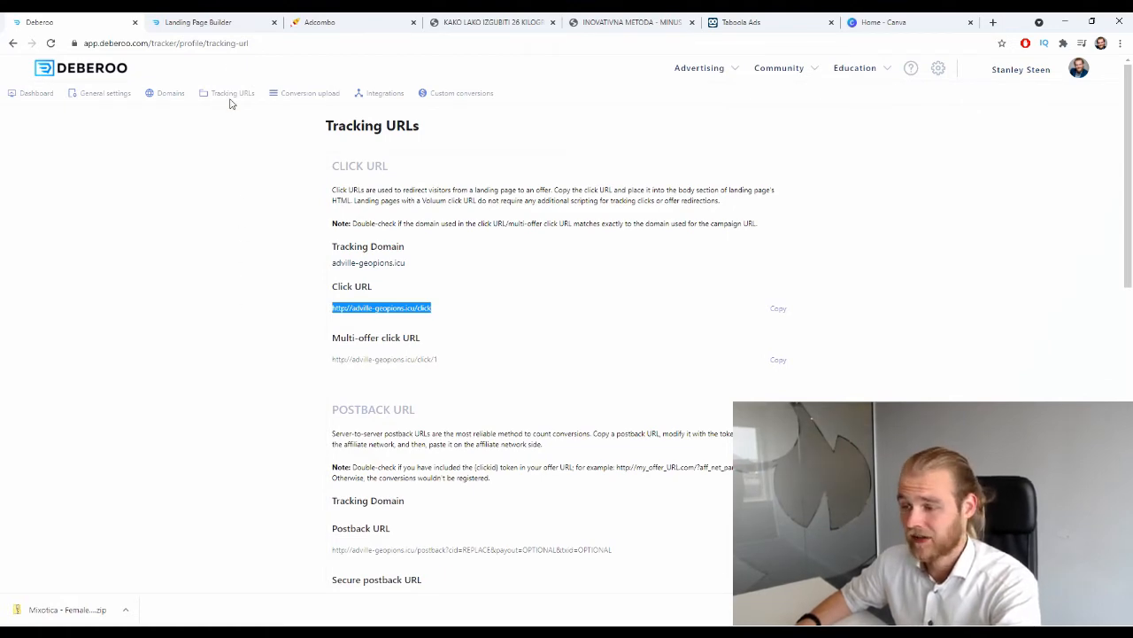
{"action": "left_click", "coordinate": [229, 21]}
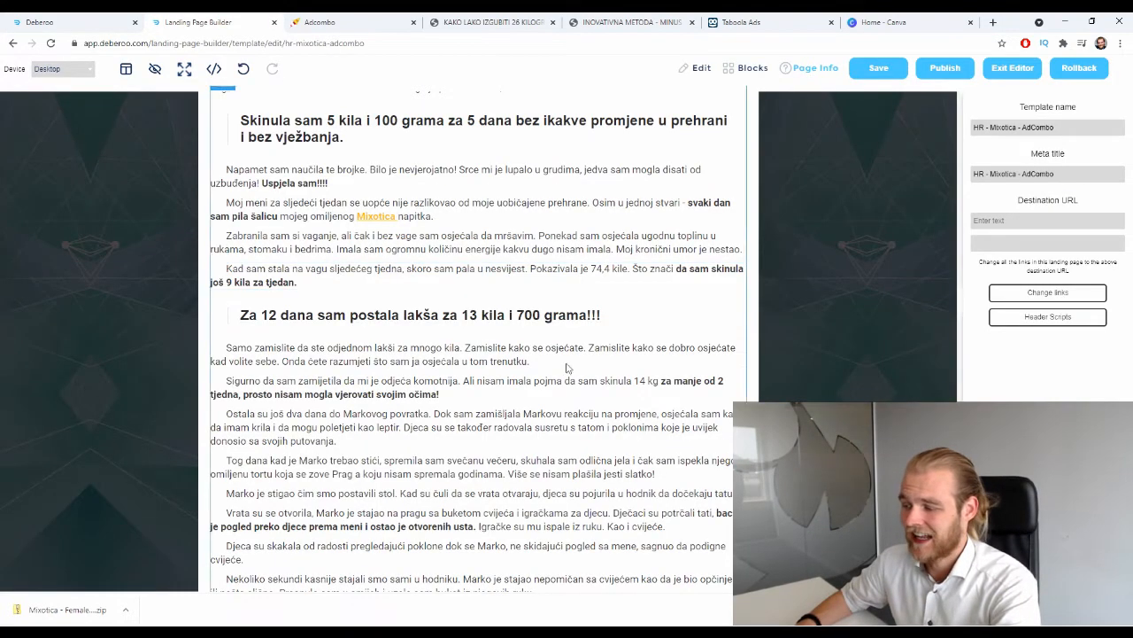
{"action": "left_click", "coordinate": [1036, 220]}
{"action": "key", "text": "ctrl+v"}
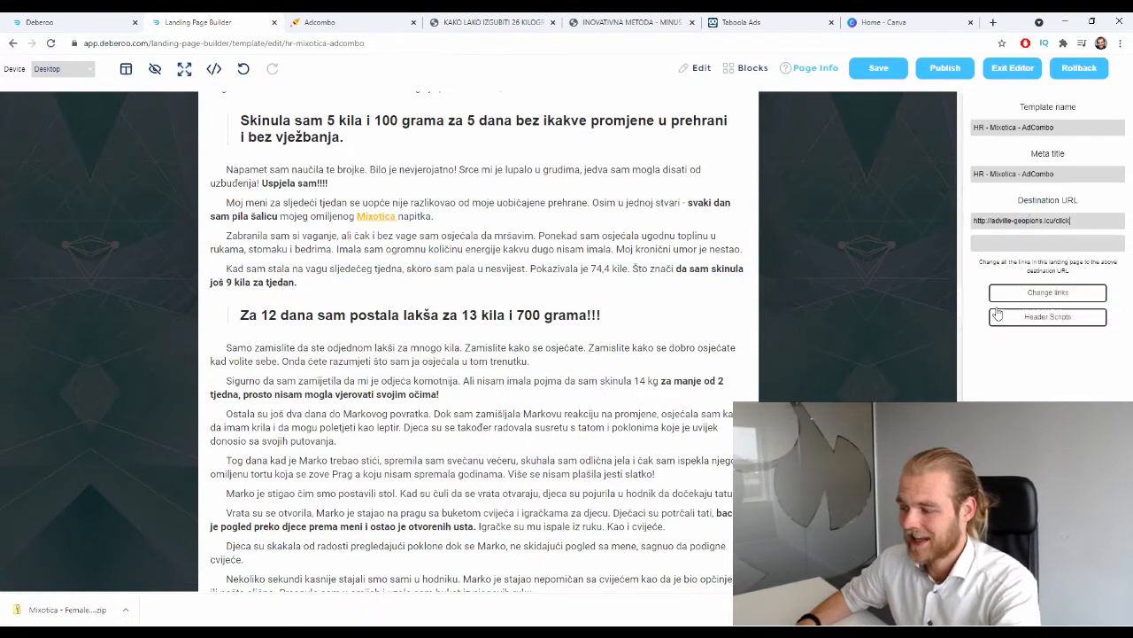
{"action": "left_click", "coordinate": [1013, 293]}
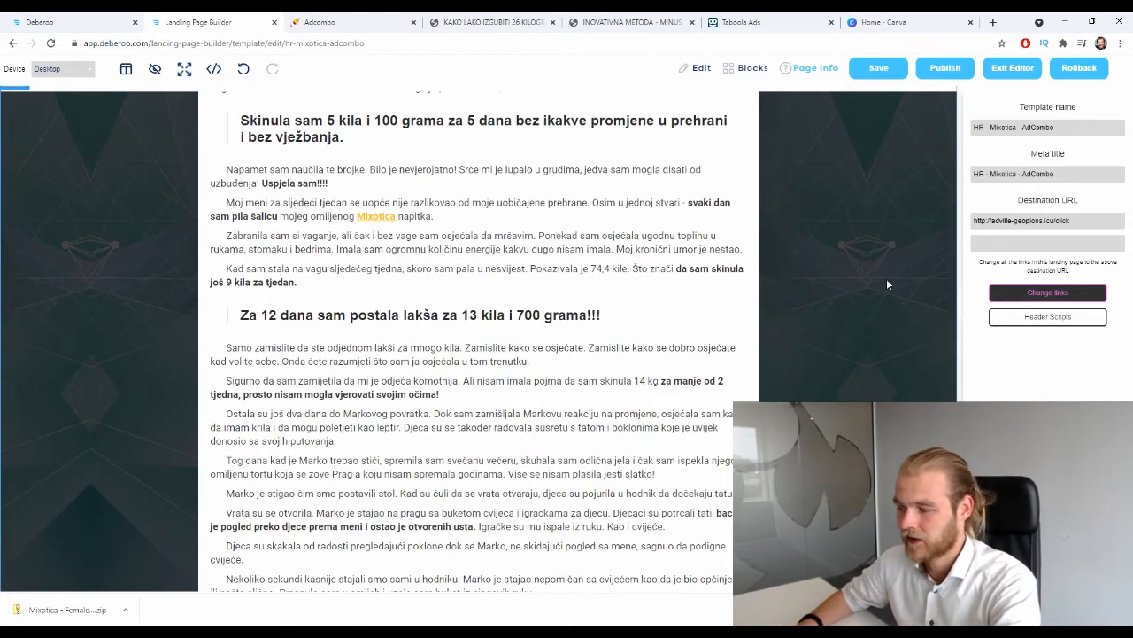
Publish the HR - Mixotica - AdCombo landing page, open the live page and copy its web address.
{"action": "left_click", "coordinate": [938, 69]}
{"action": "left_click", "coordinate": [681, 344]}
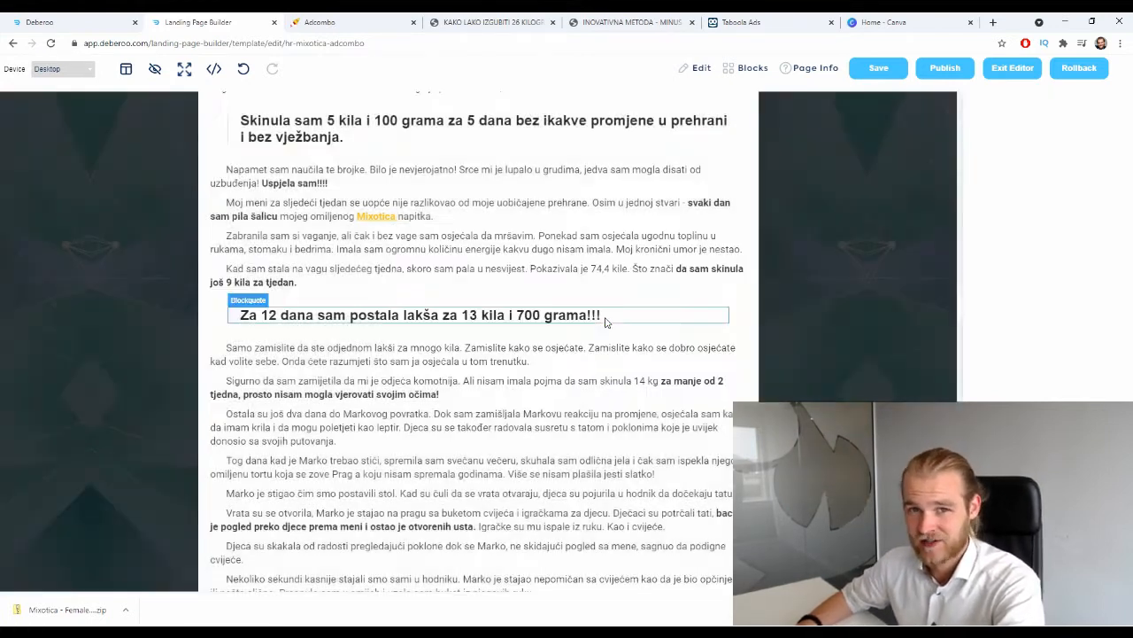
{"action": "left_click", "coordinate": [1045, 140]}
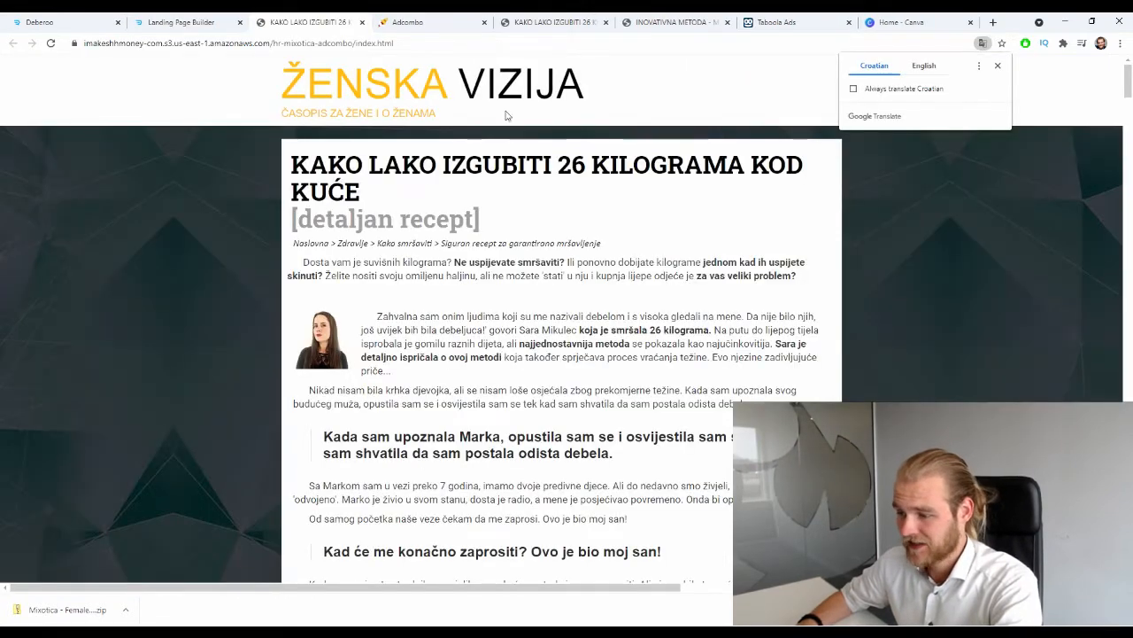
{"action": "left_click", "coordinate": [307, 42]}
{"action": "key", "text": "ctrl+c"}
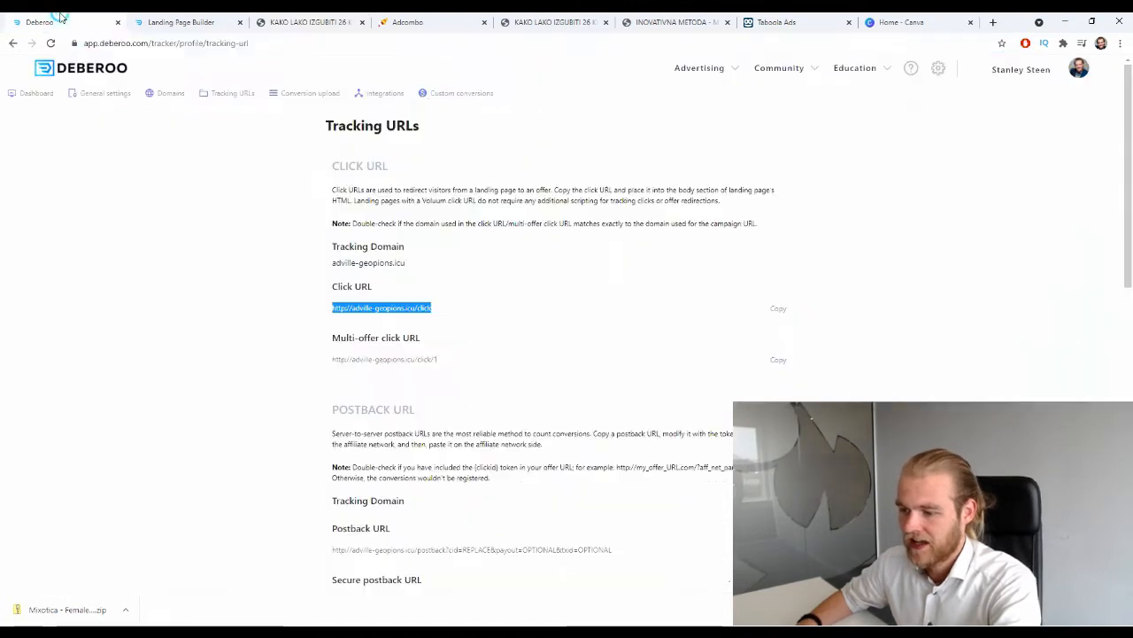
Start a new lander in the tracker with the Initial workspace and the Croatia country tag.
{"action": "left_click", "coordinate": [67, 21]}
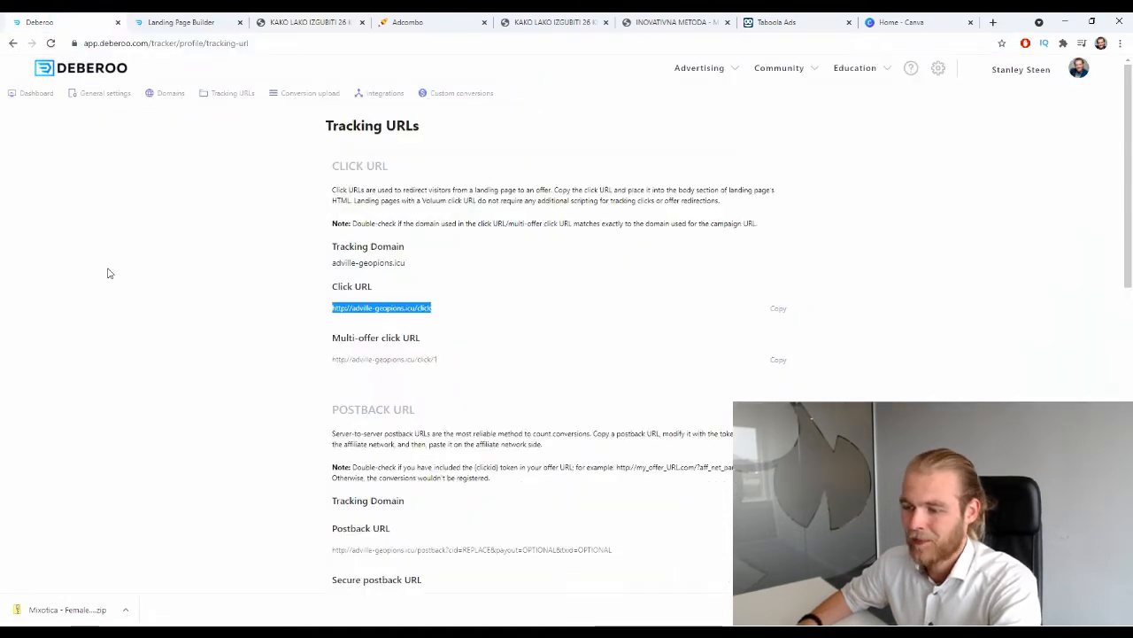
{"action": "left_click", "coordinate": [37, 95]}
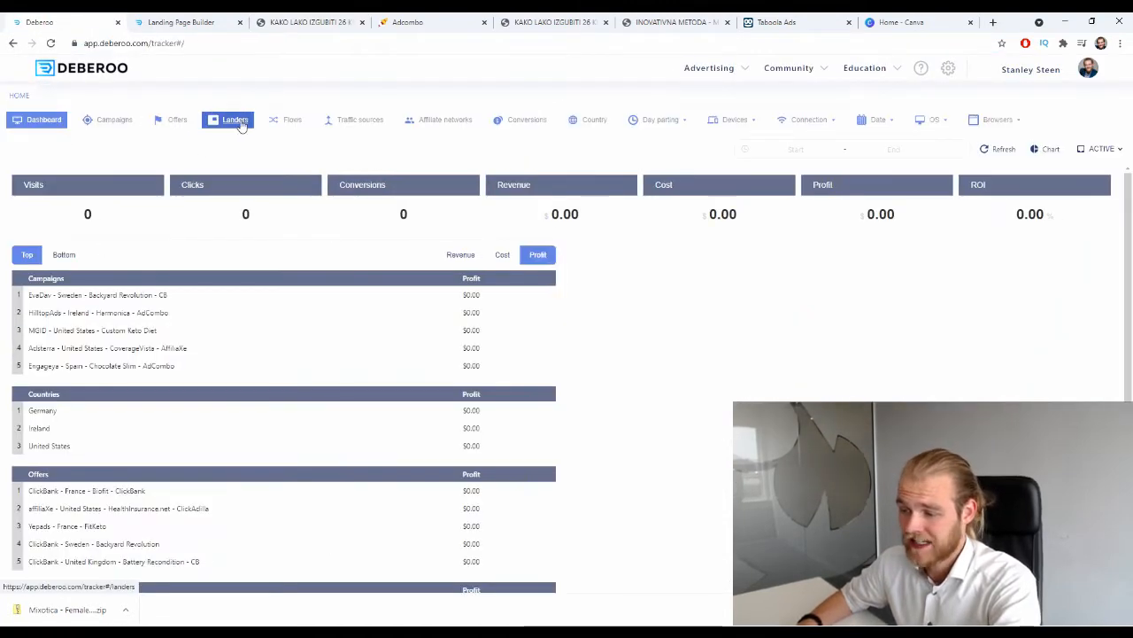
{"action": "left_click", "coordinate": [237, 121]}
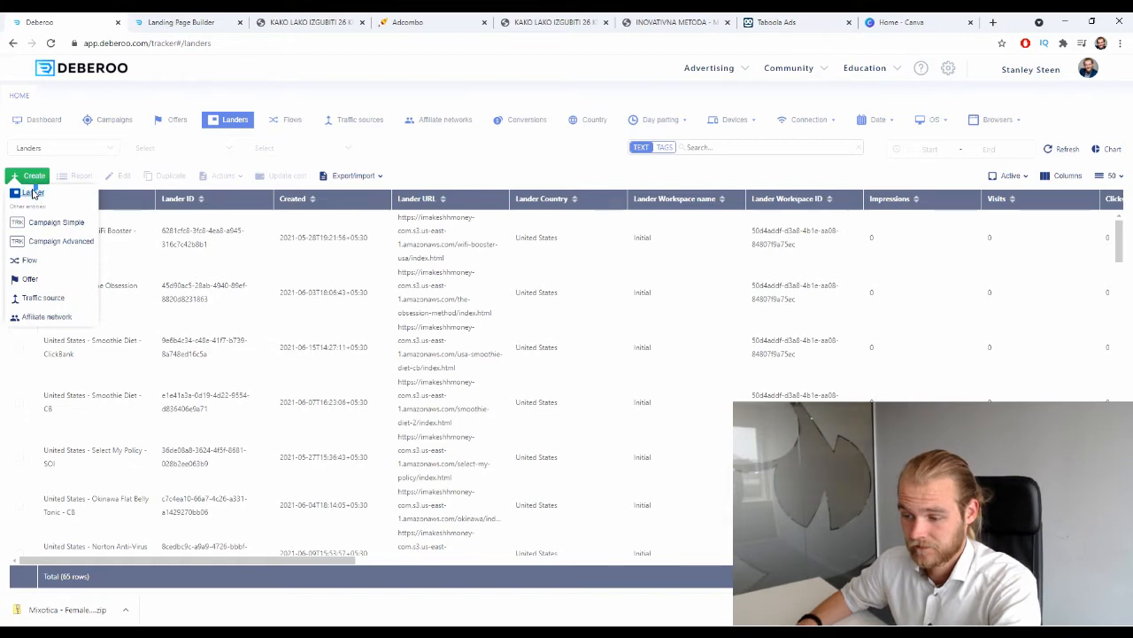
{"action": "left_click", "coordinate": [33, 192]}
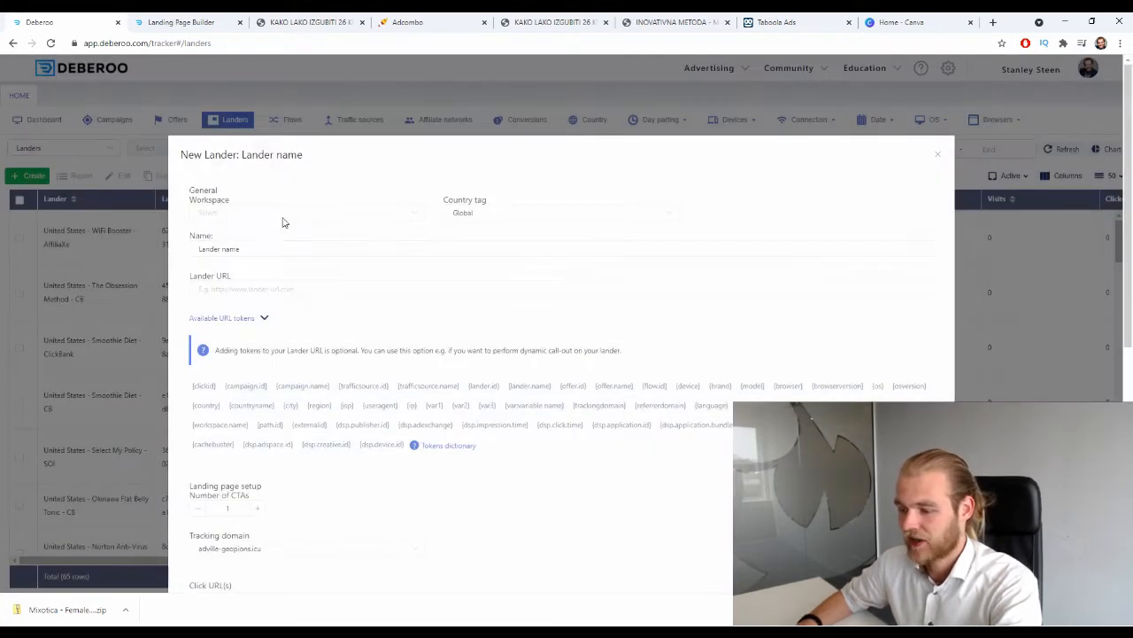
{"action": "left_click", "coordinate": [283, 216]}
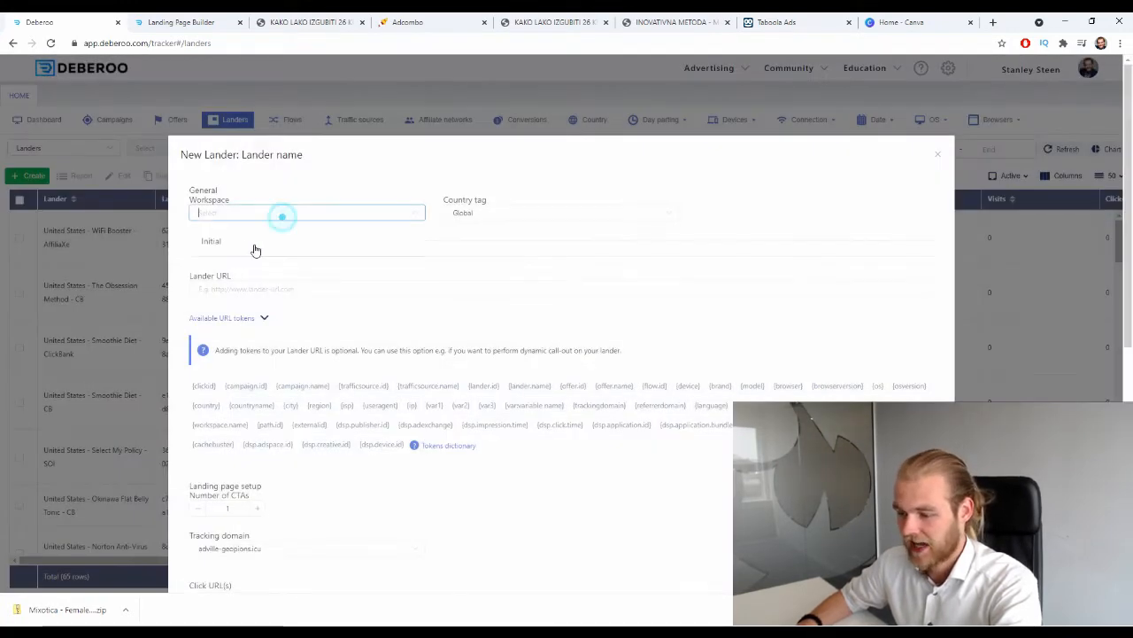
{"action": "left_click", "coordinate": [484, 213]}
{"action": "type", "text": "croa"}
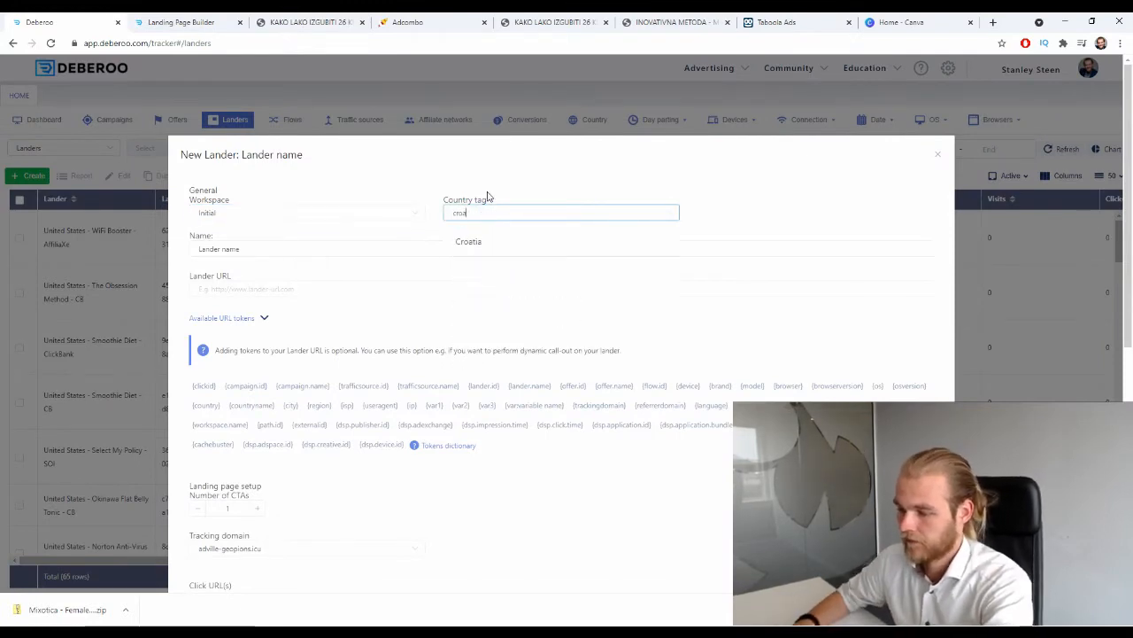
{"action": "left_click_drag", "start_coordinate": [489, 197], "coordinate": [516, 268]}
{"action": "left_click", "coordinate": [515, 218]}
{"action": "type", "text": "croa"}
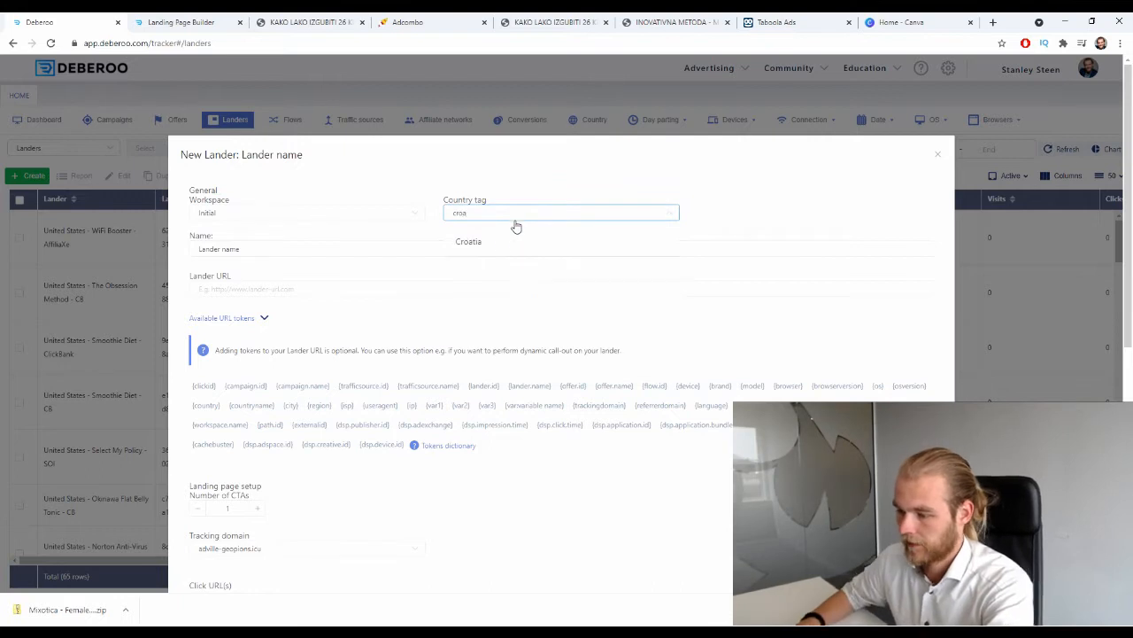
{"action": "left_click", "coordinate": [498, 237]}
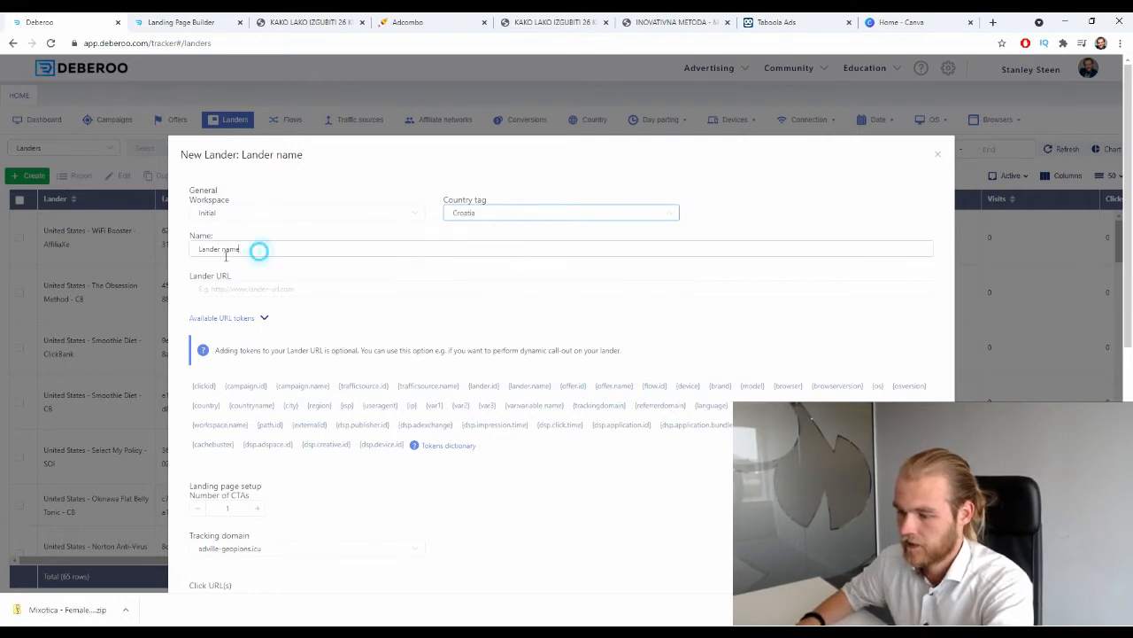
Name the new lander Mixotica - AdCombo.
{"action": "left_click_drag", "start_coordinate": [258, 250], "coordinate": [202, 263]}
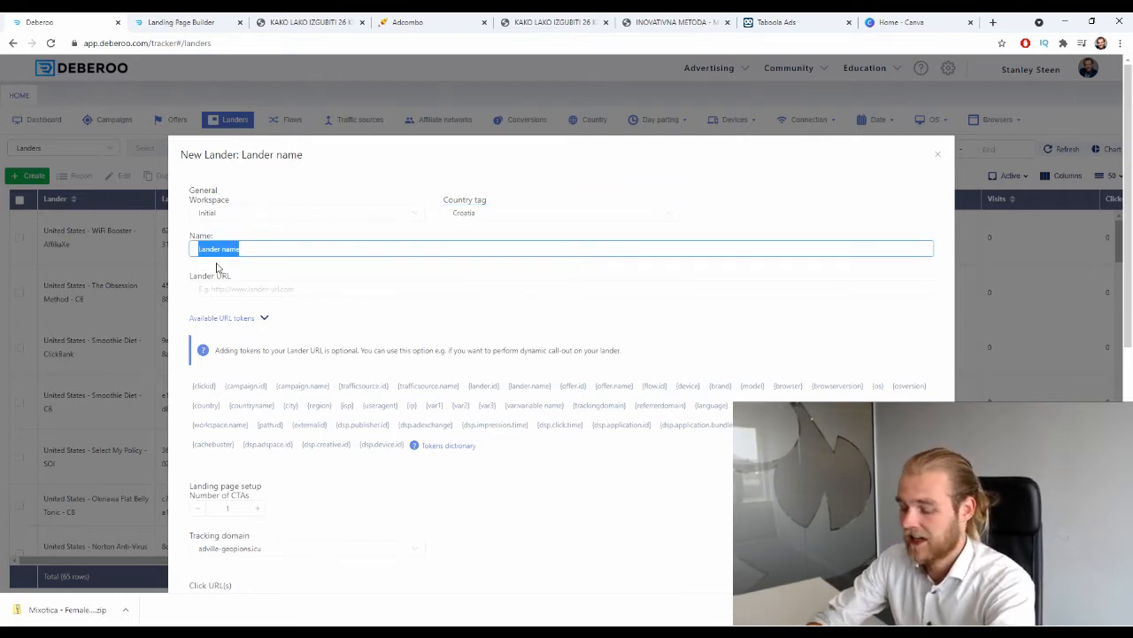
{"action": "type", "text": "Mixotica"}
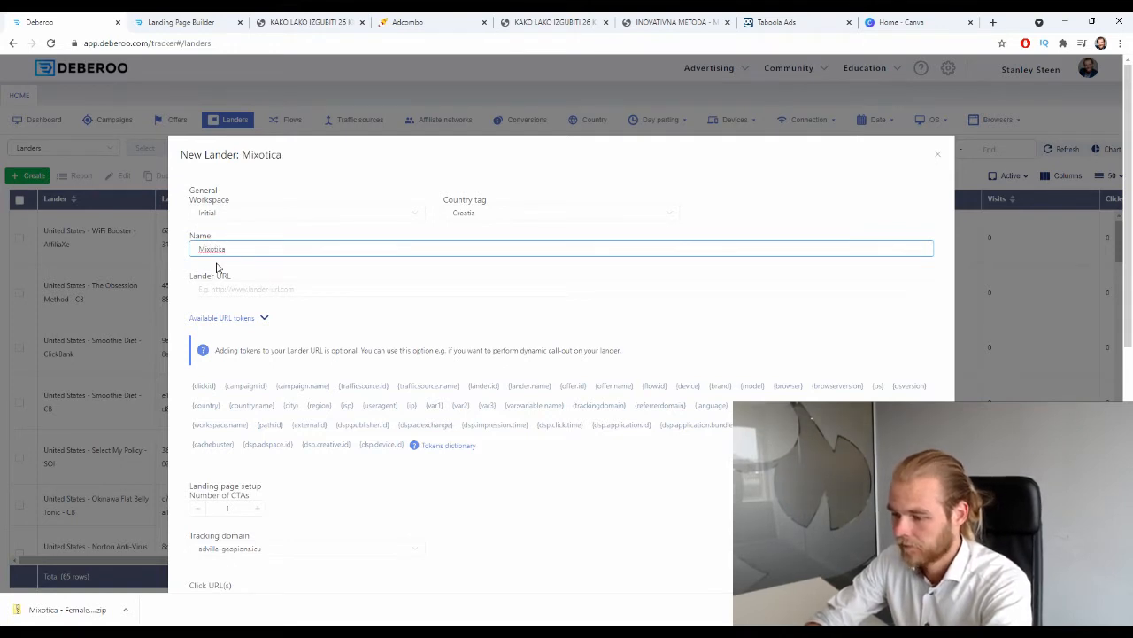
{"action": "type", "text": " - AdCOmbo"}
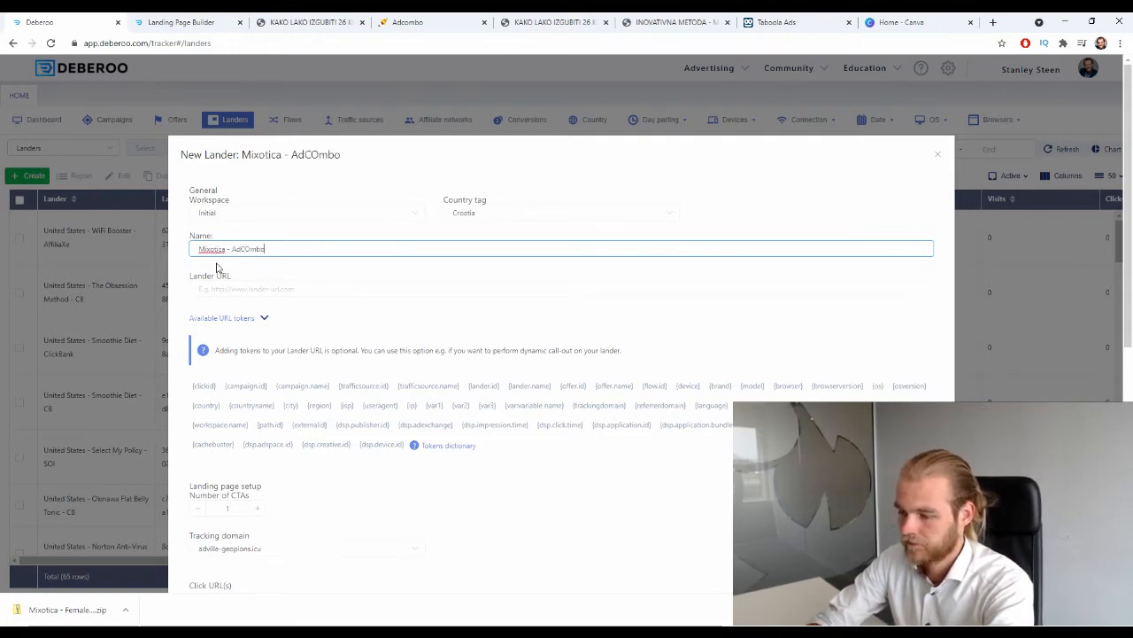
{"action": "key", "text": "BackSpace"}
{"action": "key", "text": "BackSpace"}
{"action": "key", "text": "BackSpace"}
{"action": "key", "text": "BackSpace"}
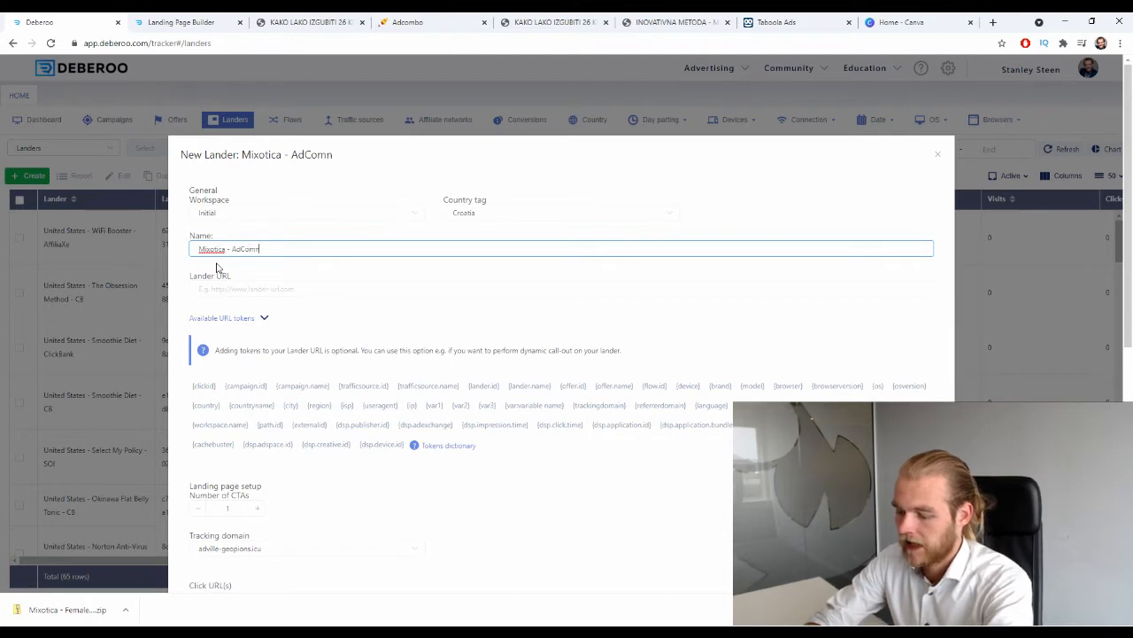
{"action": "key", "text": "BackSpace"}
{"action": "key", "text": "Tab"}
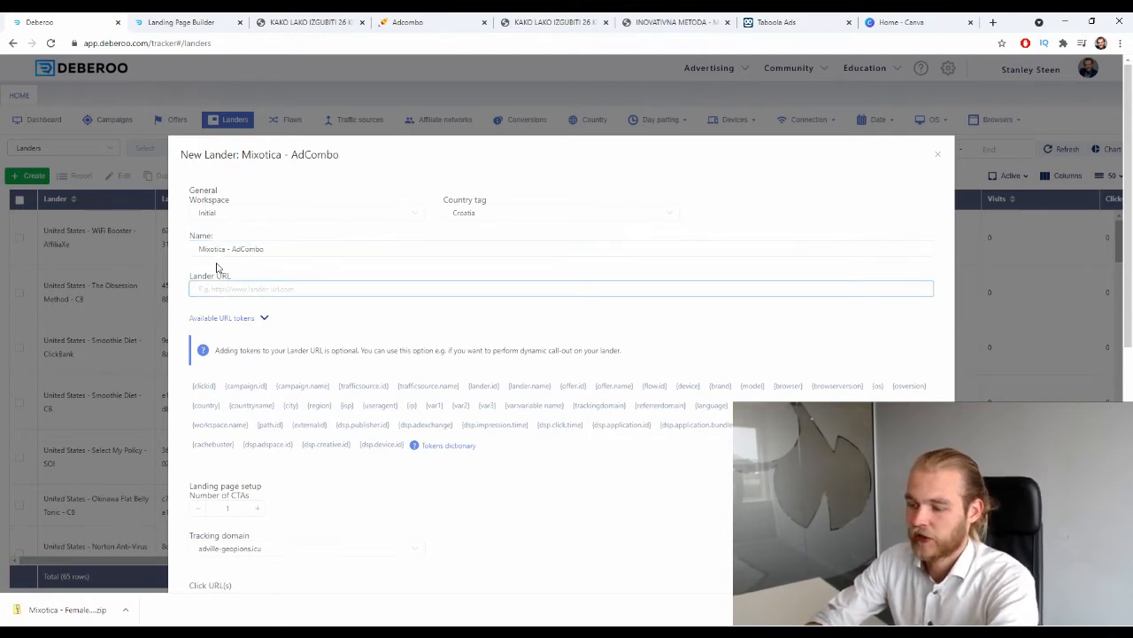
{"action": "key", "text": "ctrl+v"}
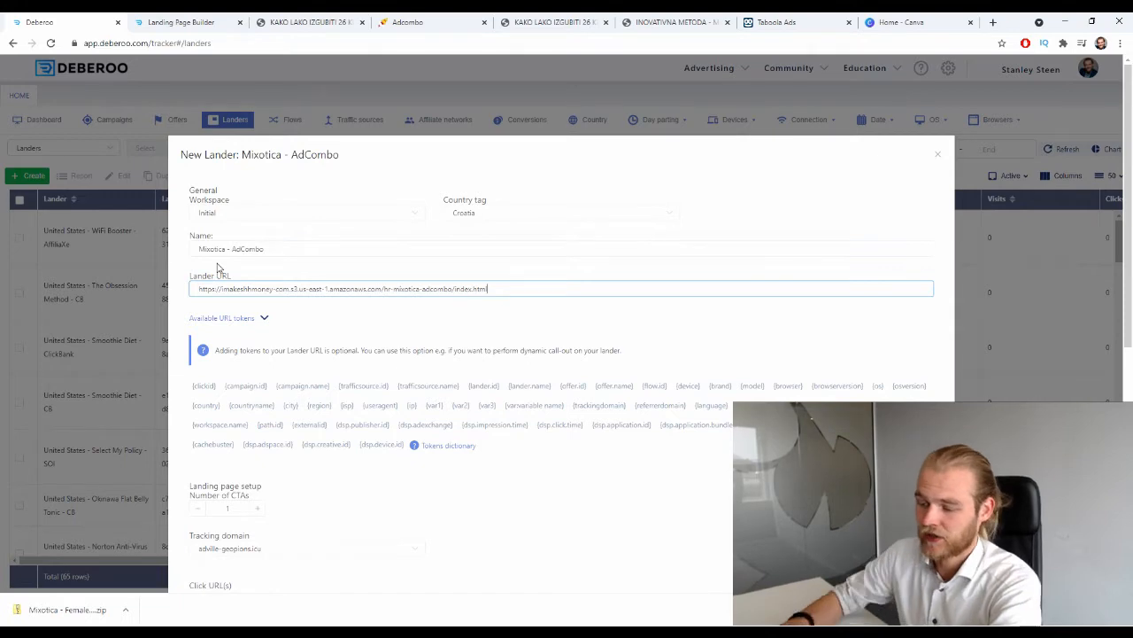
{"action": "scroll", "coordinate": [501, 218], "scroll_direction": "down", "scroll_amount": 5}
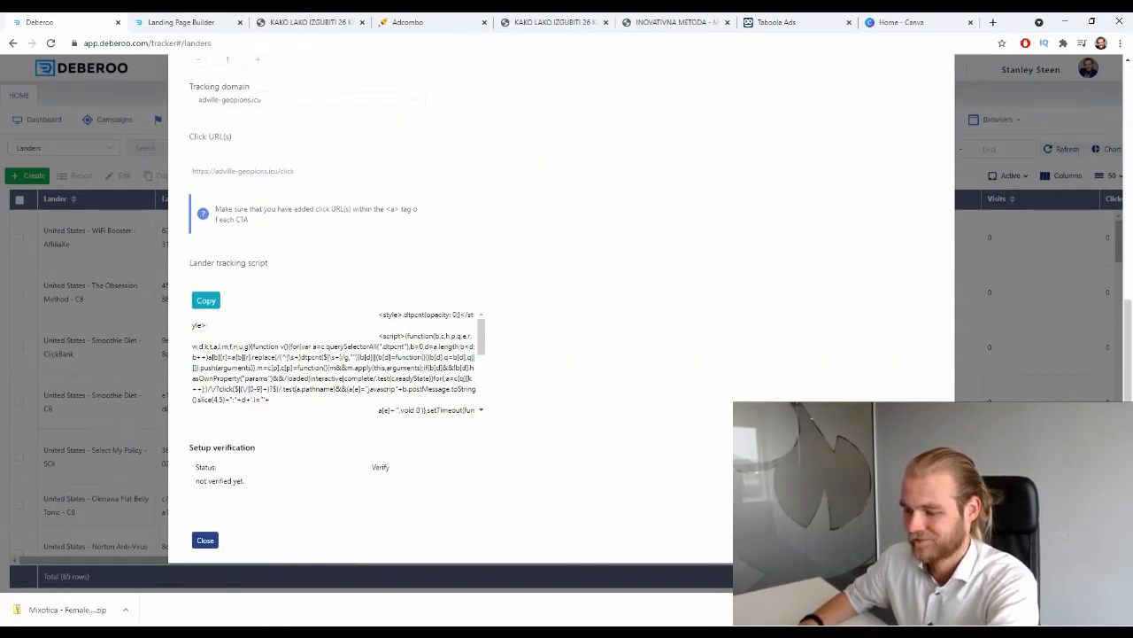
{"action": "left_click", "coordinate": [206, 540]}
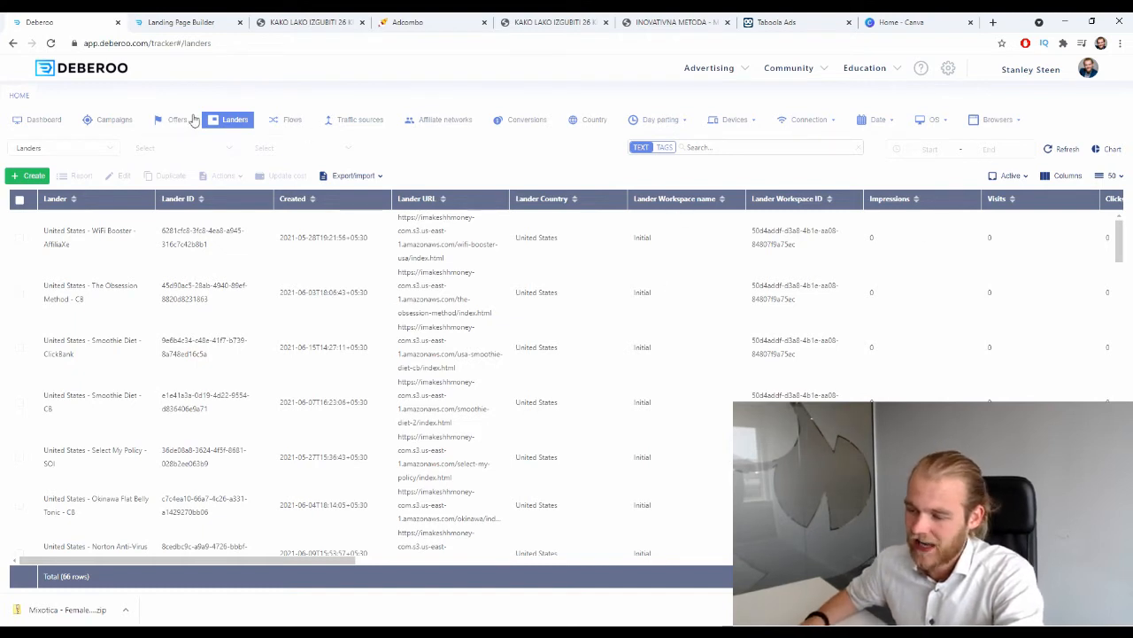
Start a new simple campaign with the Initial workspace, Taboola as traffic source and Croatia as country tag.
{"action": "left_click", "coordinate": [31, 174]}
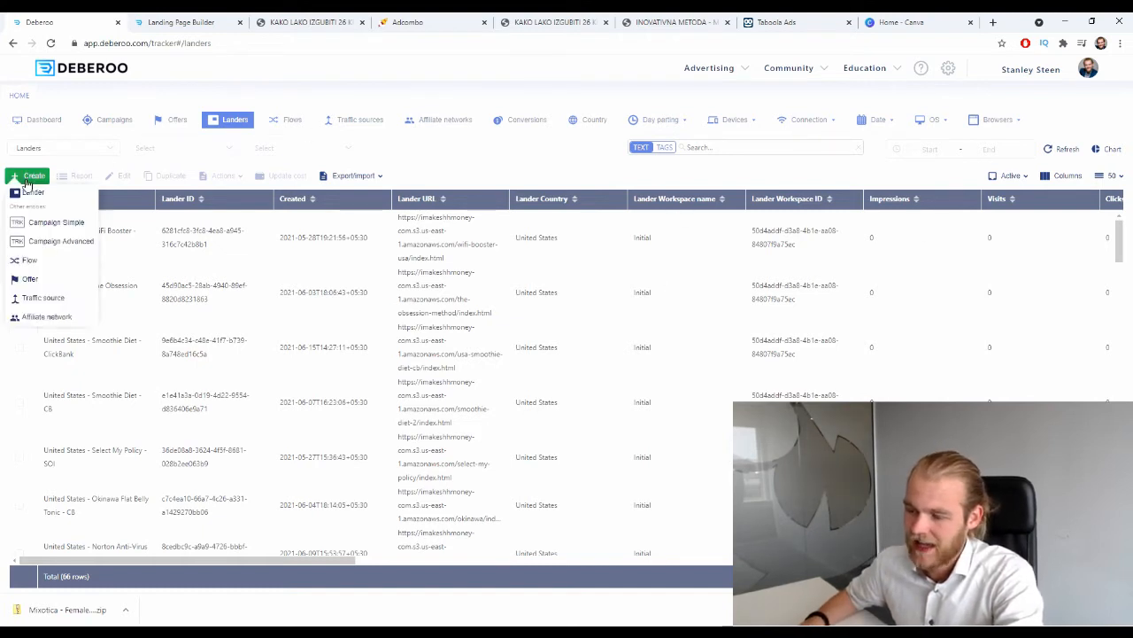
{"action": "left_click", "coordinate": [49, 226]}
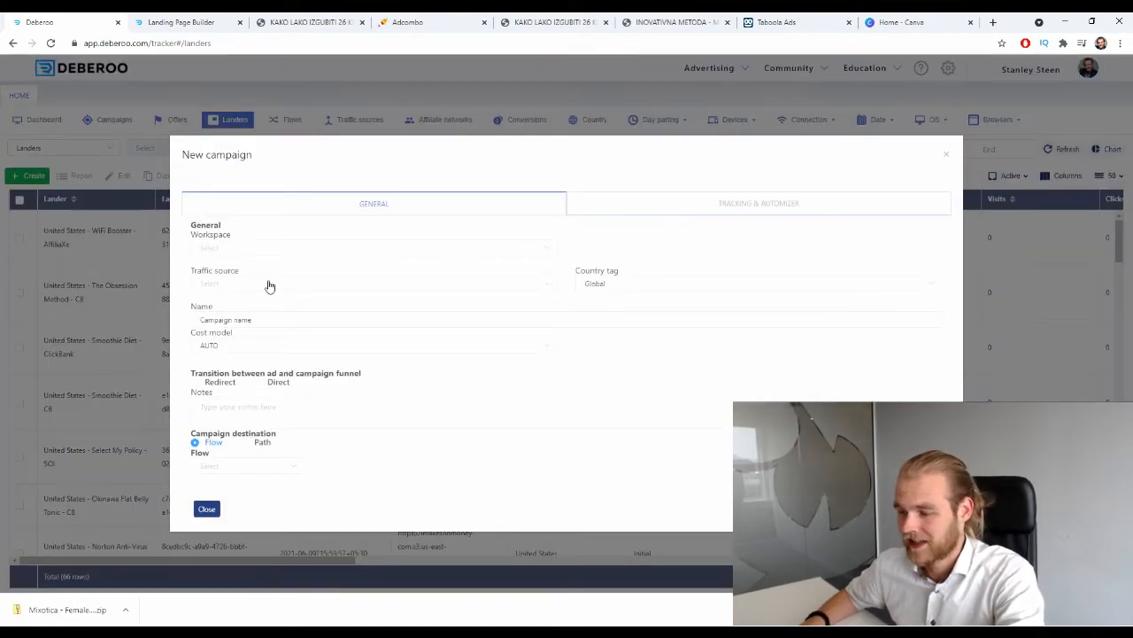
{"action": "left_click", "coordinate": [253, 247]}
{"action": "left_click", "coordinate": [240, 277]}
{"action": "left_click", "coordinate": [248, 283]}
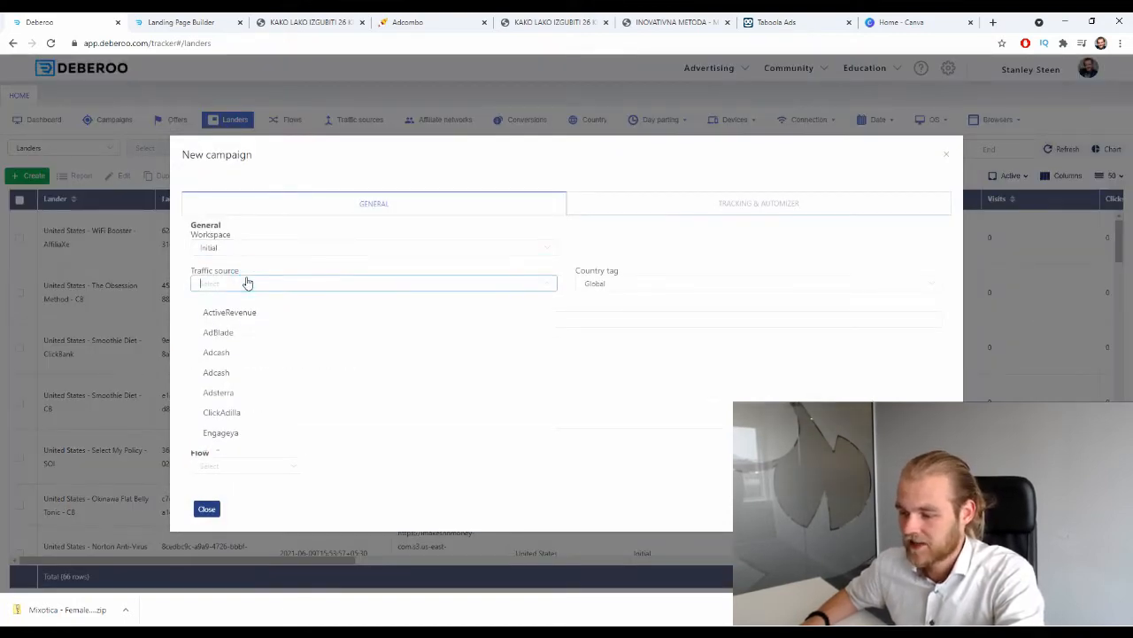
{"action": "scroll", "coordinate": [317, 358], "scroll_direction": "down", "scroll_amount": 5}
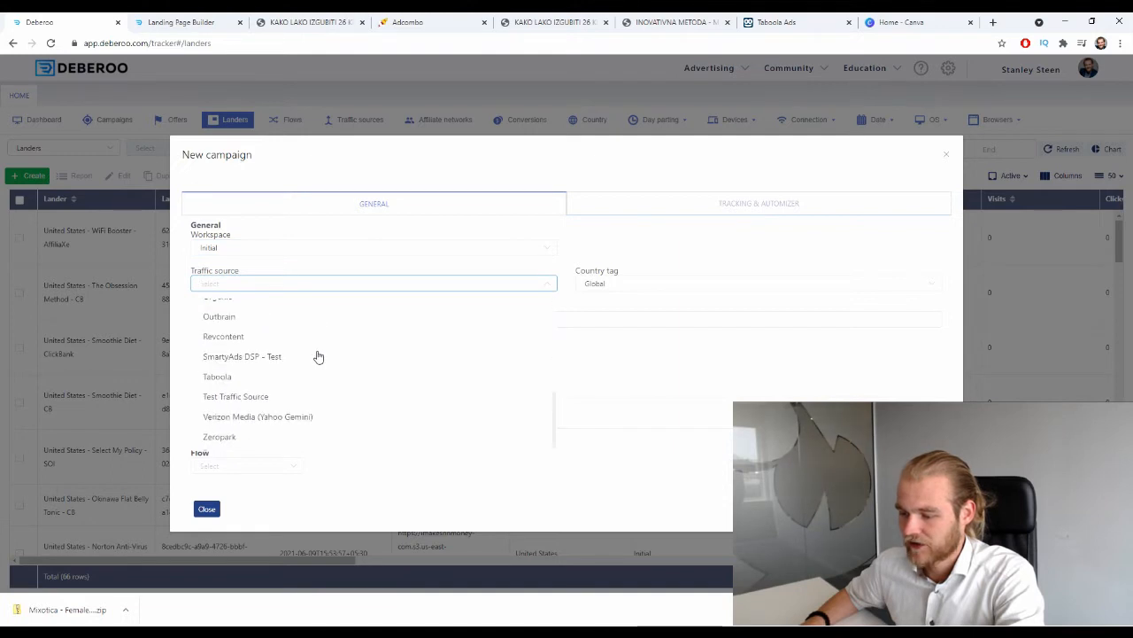
{"action": "left_click", "coordinate": [273, 380]}
{"action": "left_click", "coordinate": [619, 286]}
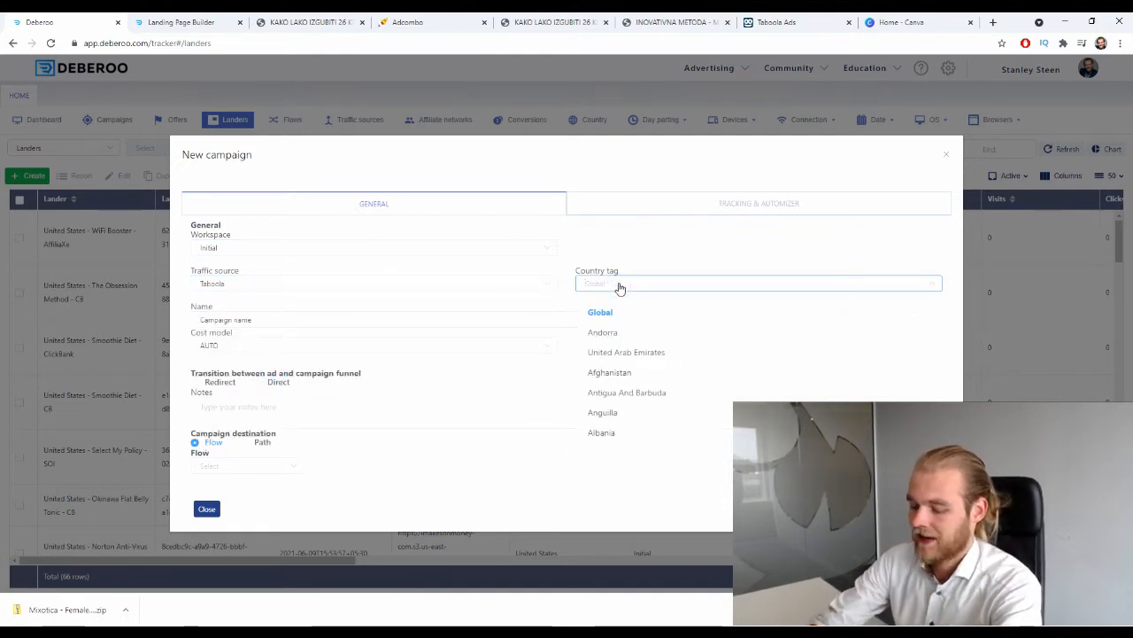
{"action": "type", "text": "cro"}
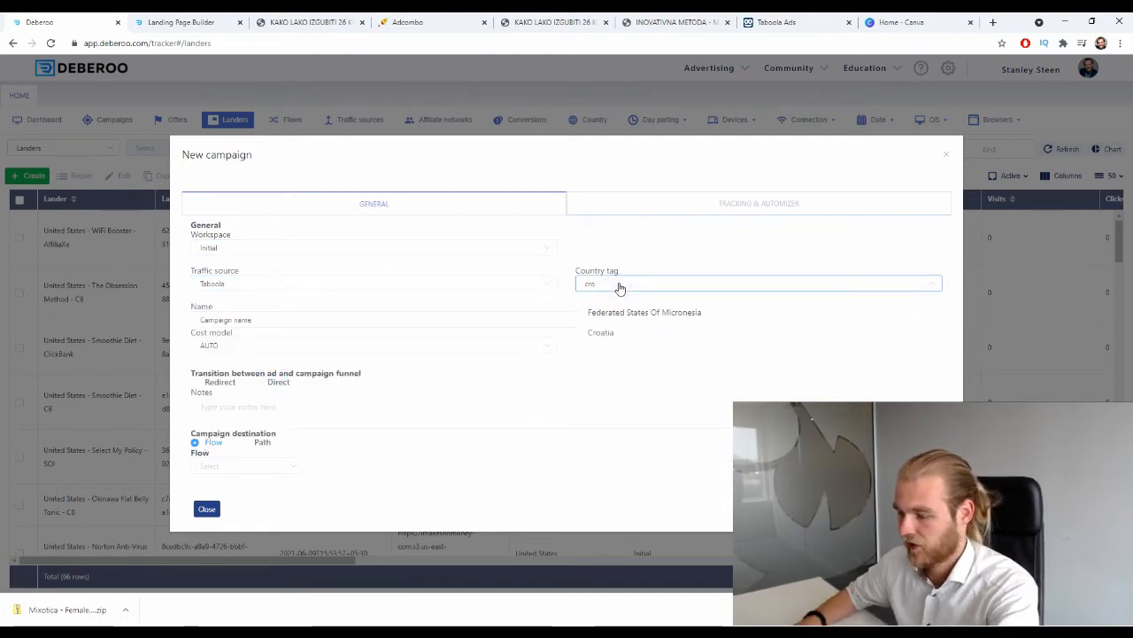
{"action": "left_click", "coordinate": [662, 334]}
Name the new campaign Mixotica - AdCombo.
{"action": "left_click", "coordinate": [265, 318]}
{"action": "key", "text": "ctrl+a"}
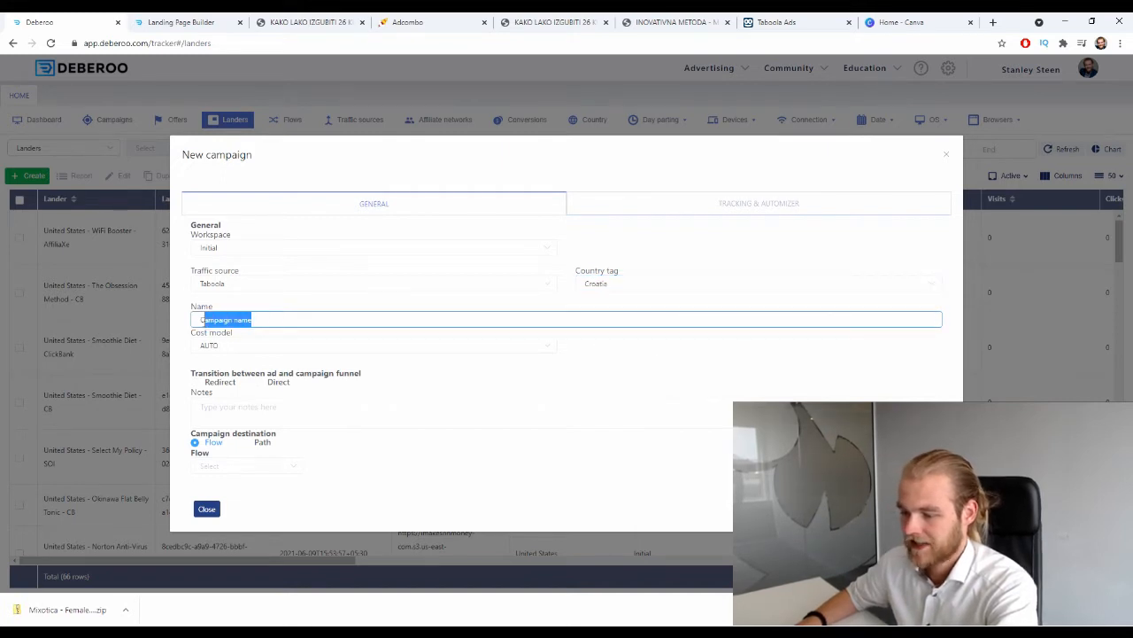
{"action": "type", "text": "M"}
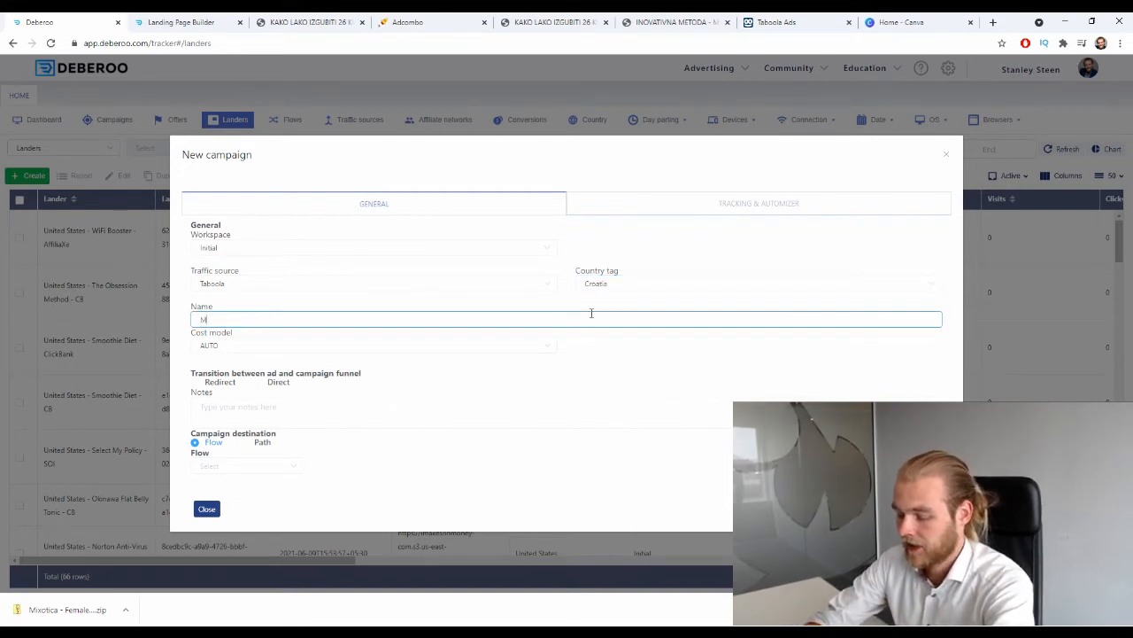
{"action": "type", "text": "ixotica -"}
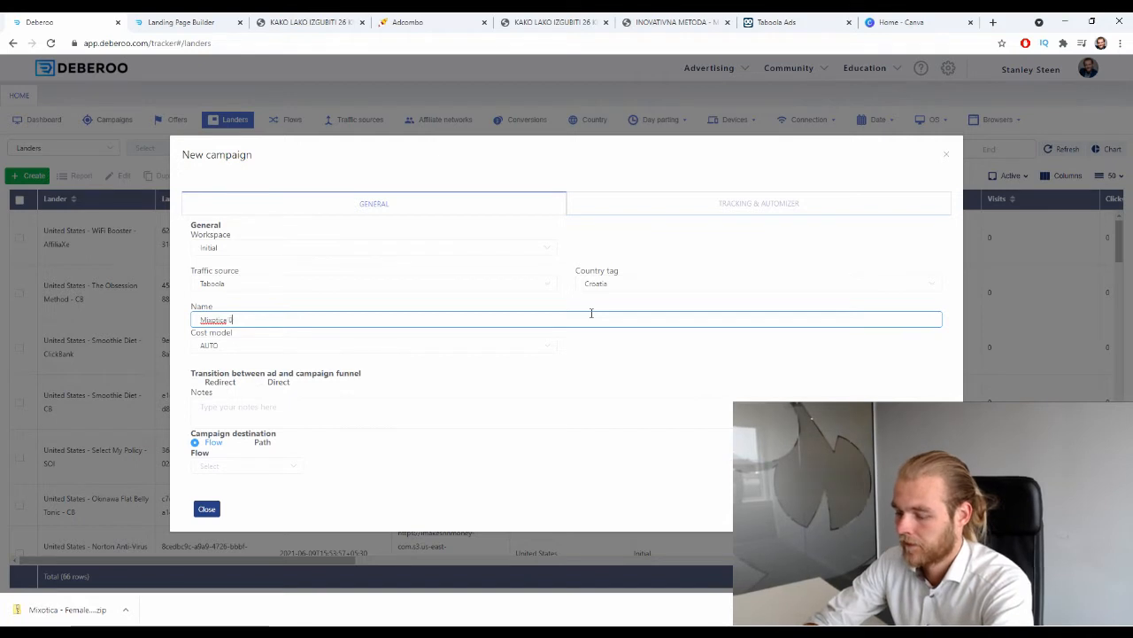
{"action": "type", "text": " AdCom"}
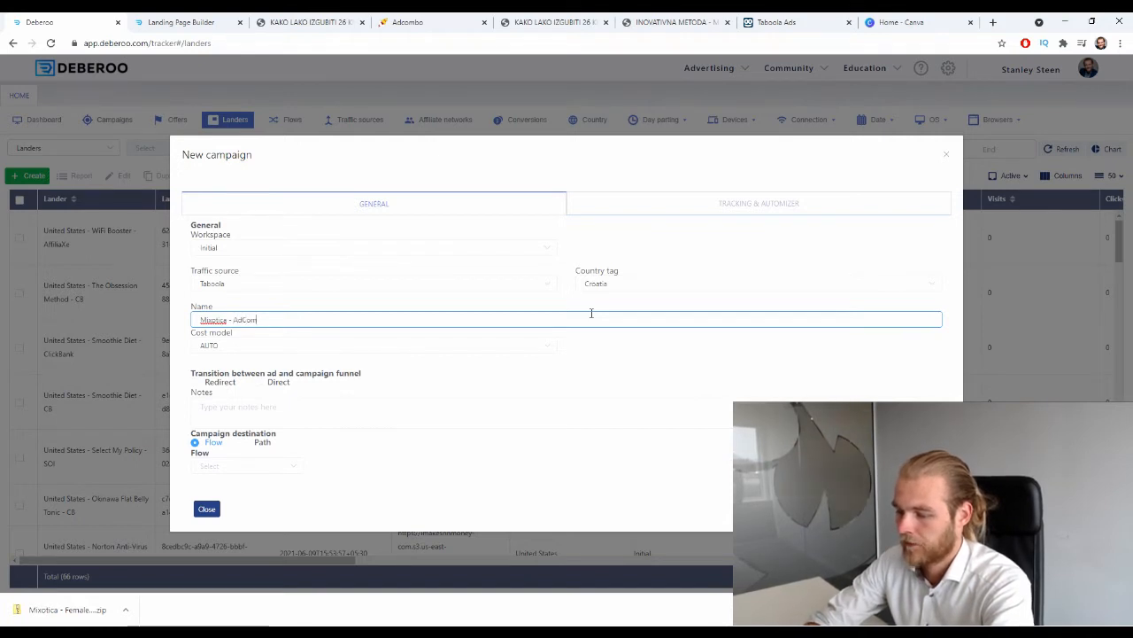
{"action": "type", "text": "bo"}
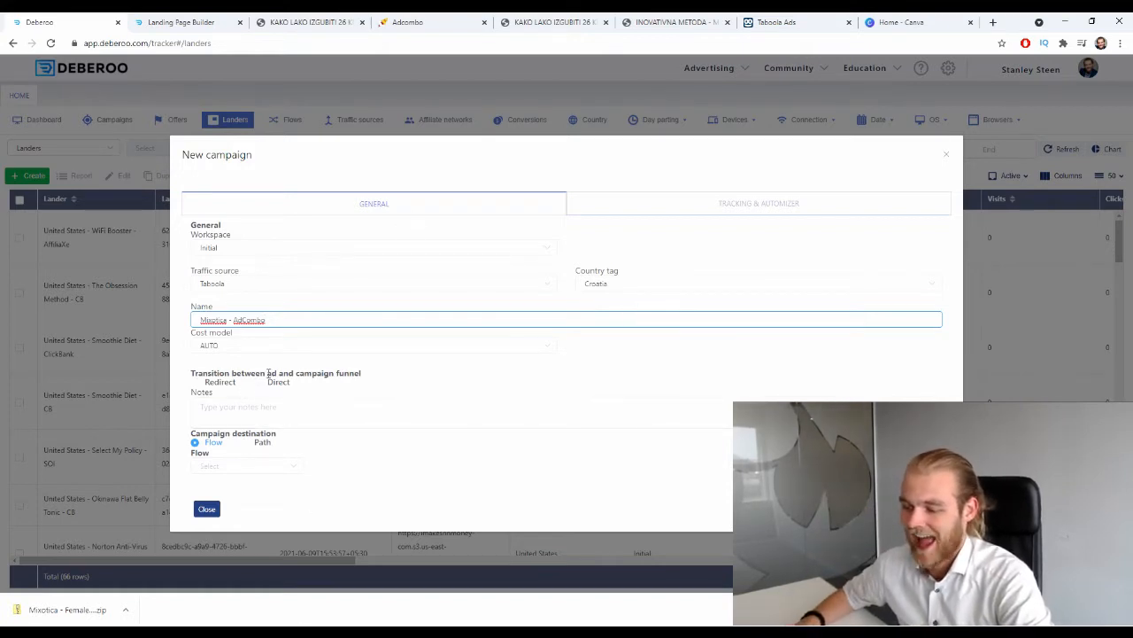
Set the transition between ad and campaign funnel to Redirect and the campaign destination to Path.
{"action": "left_click", "coordinate": [201, 383]}
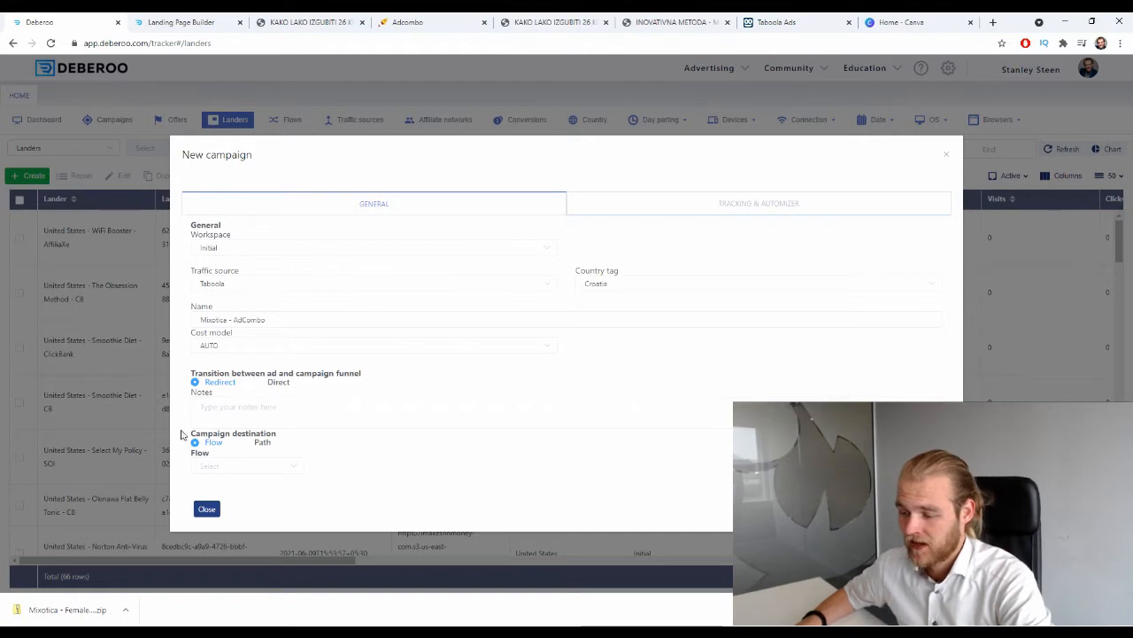
{"action": "left_click_drag", "start_coordinate": [192, 432], "coordinate": [283, 435]}
{"action": "left_click", "coordinate": [282, 436]}
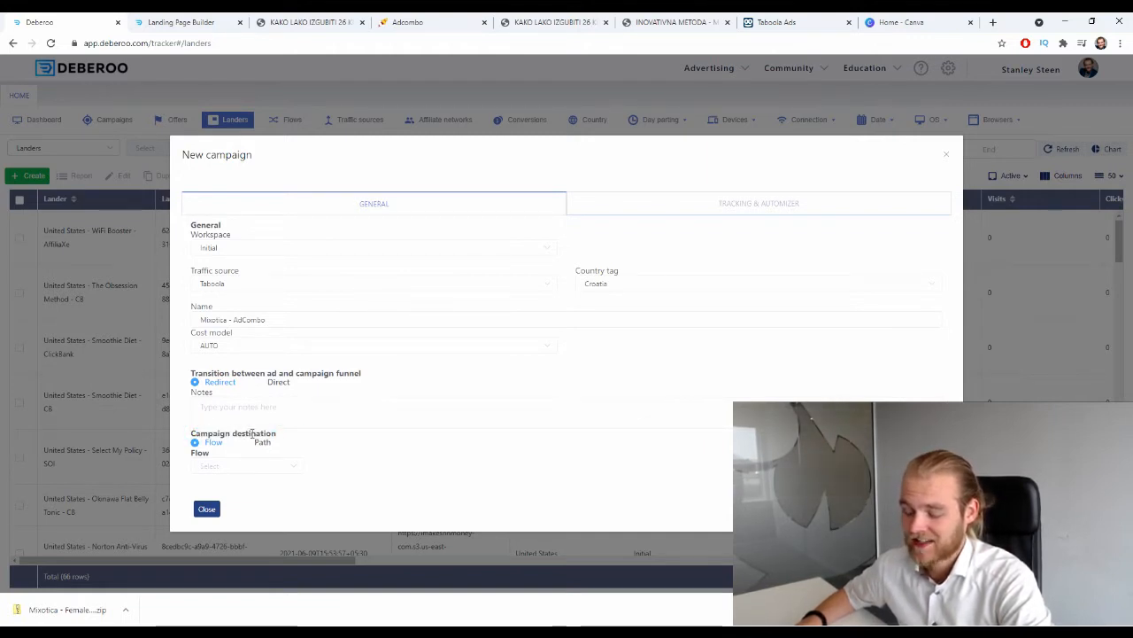
{"action": "left_click", "coordinate": [232, 465]}
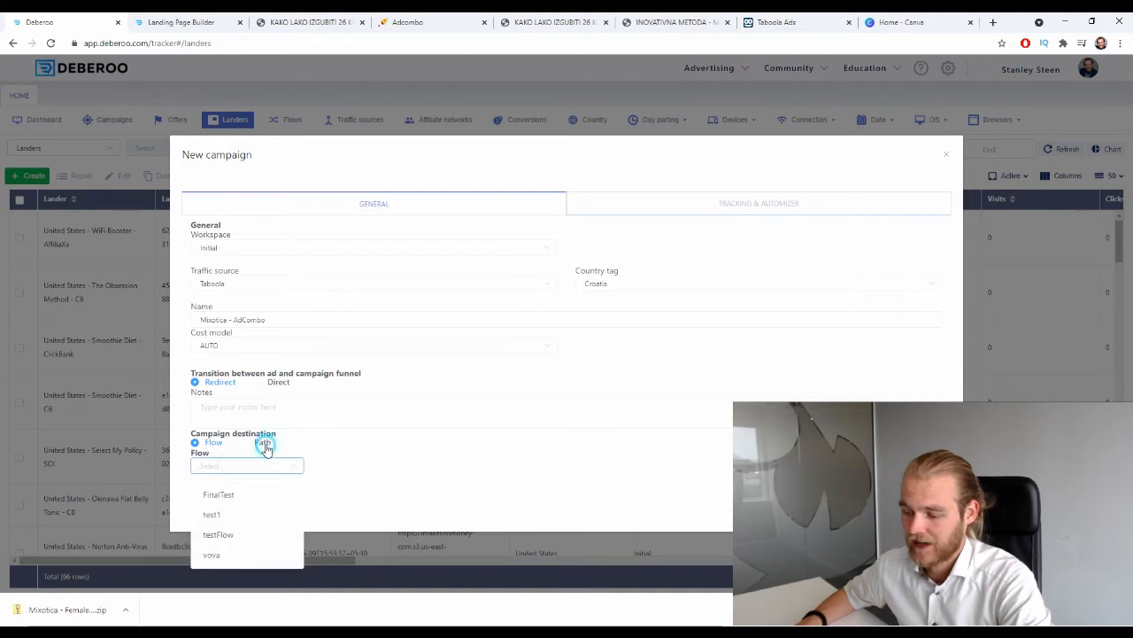
{"action": "left_click", "coordinate": [263, 443]}
Set the transition to offer to 302 and add one lander entry and one offer entry to the path.
{"action": "scroll", "coordinate": [279, 389], "scroll_direction": "down", "scroll_amount": 2}
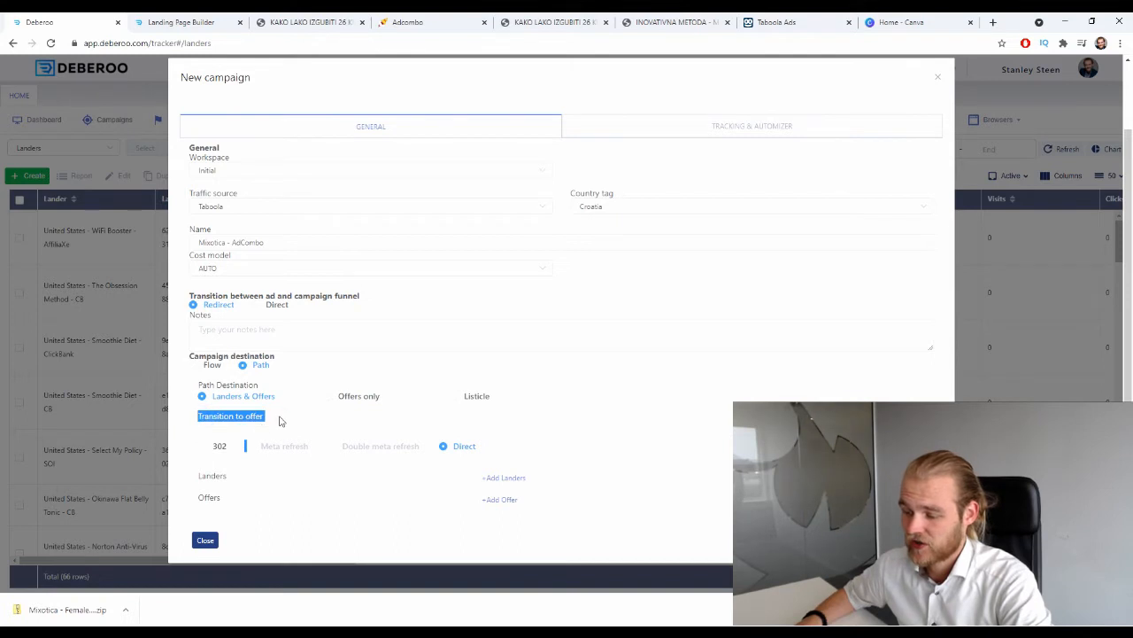
{"action": "left_click", "coordinate": [218, 446]}
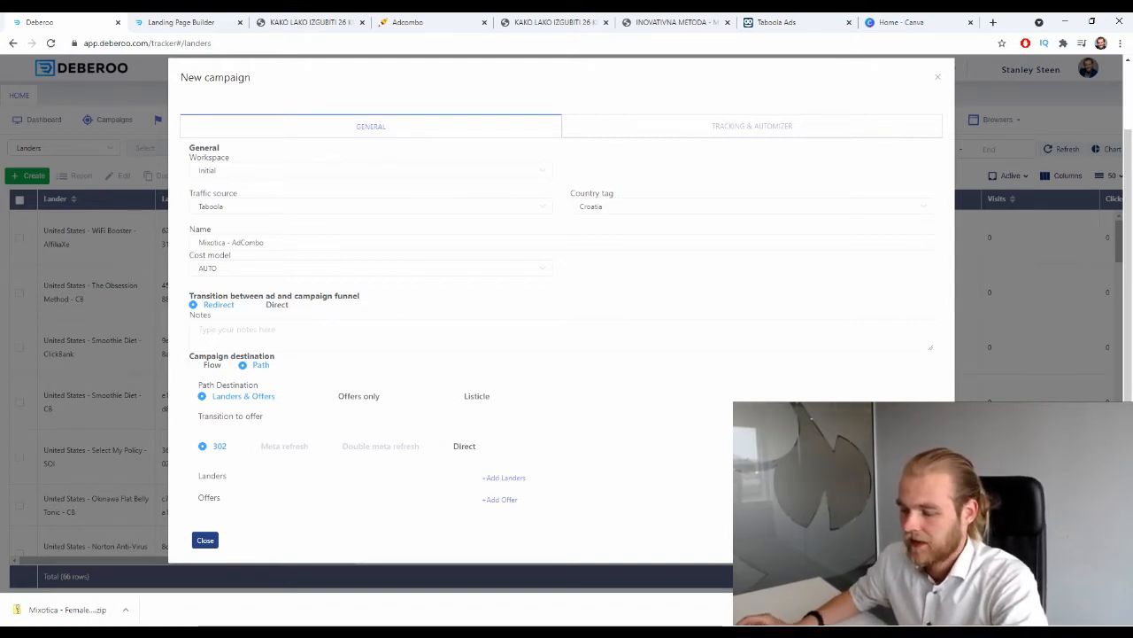
{"action": "left_click", "coordinate": [510, 480]}
{"action": "left_click", "coordinate": [517, 517]}
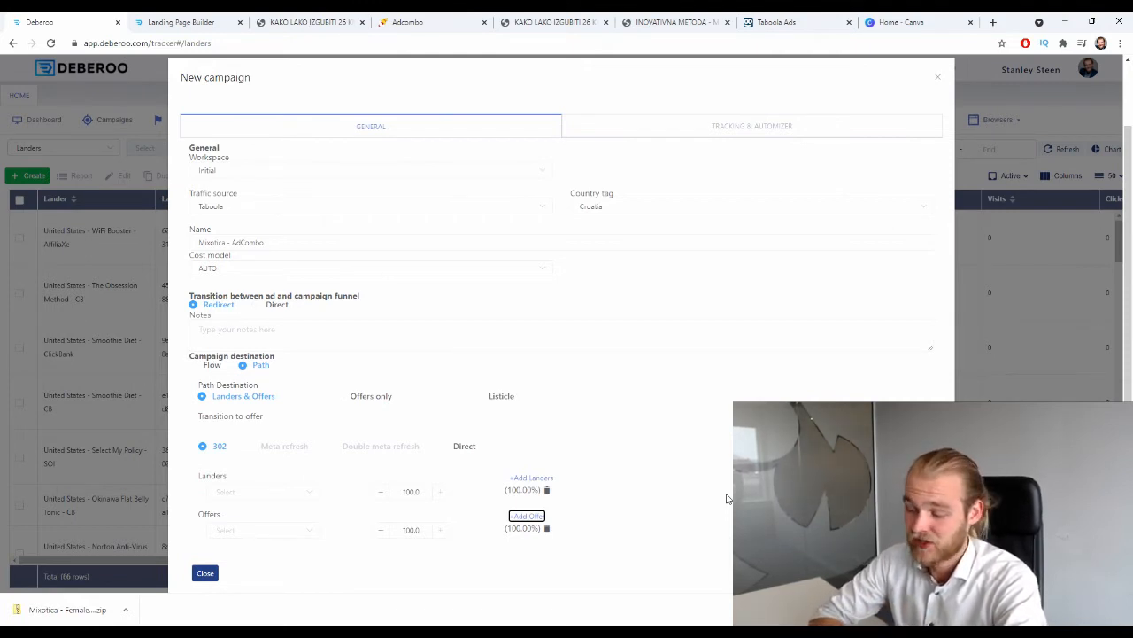
Add a second offer entry and a second lander entry to the path, and remove both extra entries again.
{"action": "left_click", "coordinate": [527, 515]}
{"action": "left_click", "coordinate": [531, 477]}
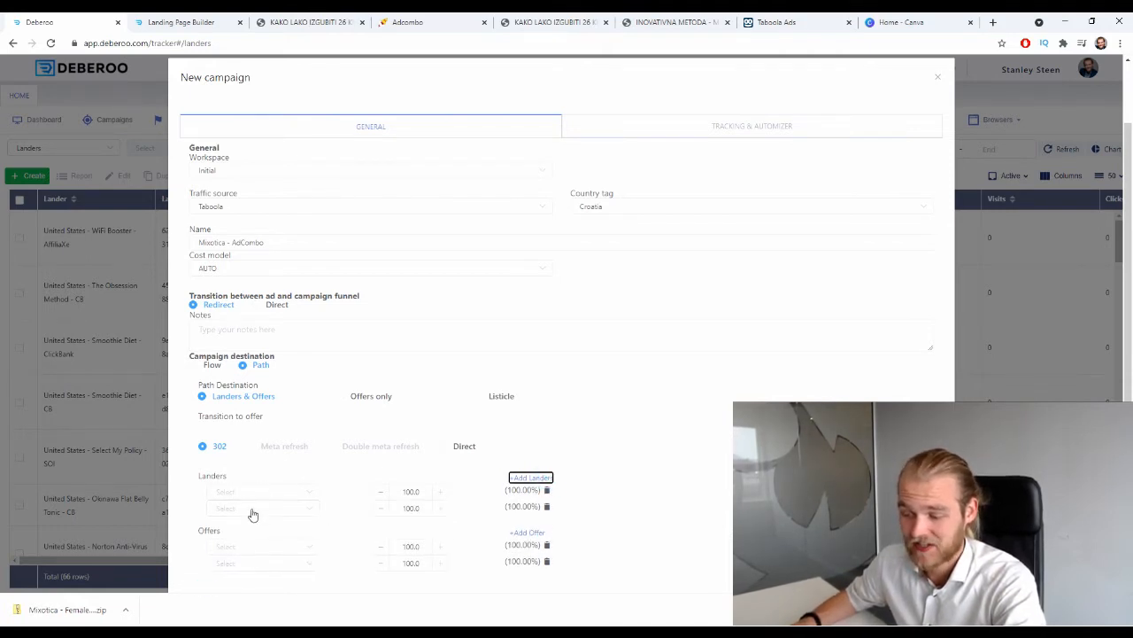
{"action": "left_click", "coordinate": [546, 561]}
{"action": "left_click", "coordinate": [547, 506]}
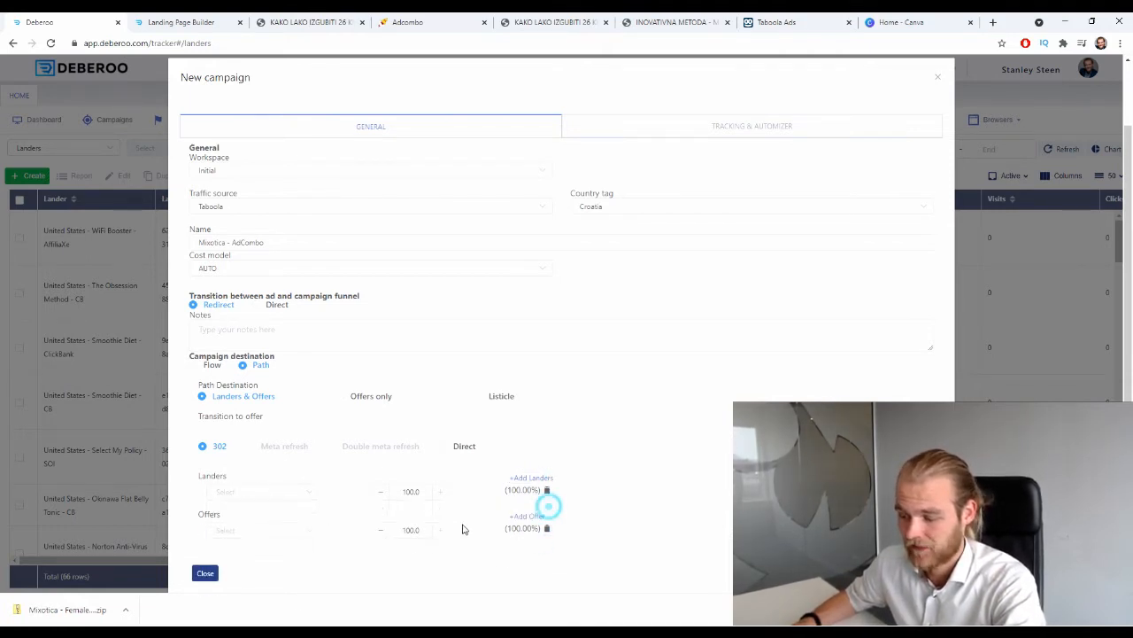
Assign the lander Croatia - Mixotica - AdCombo and the offer AdCombo - Croatia - Mixotica to the campaign path.
{"action": "left_click", "coordinate": [289, 492]}
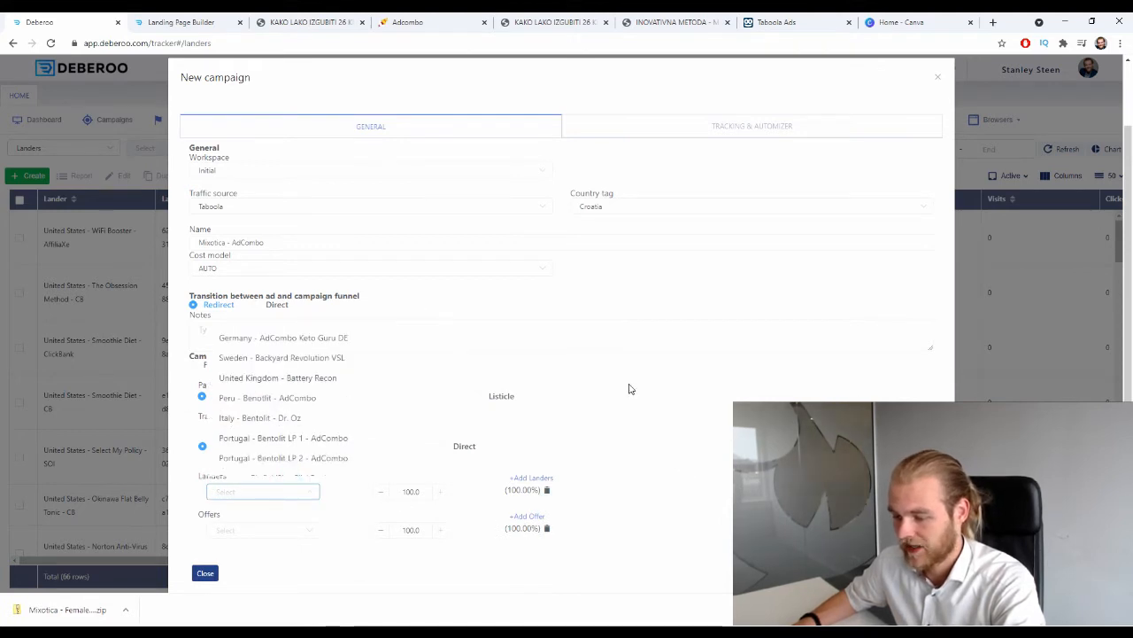
{"action": "type", "text": "cro"}
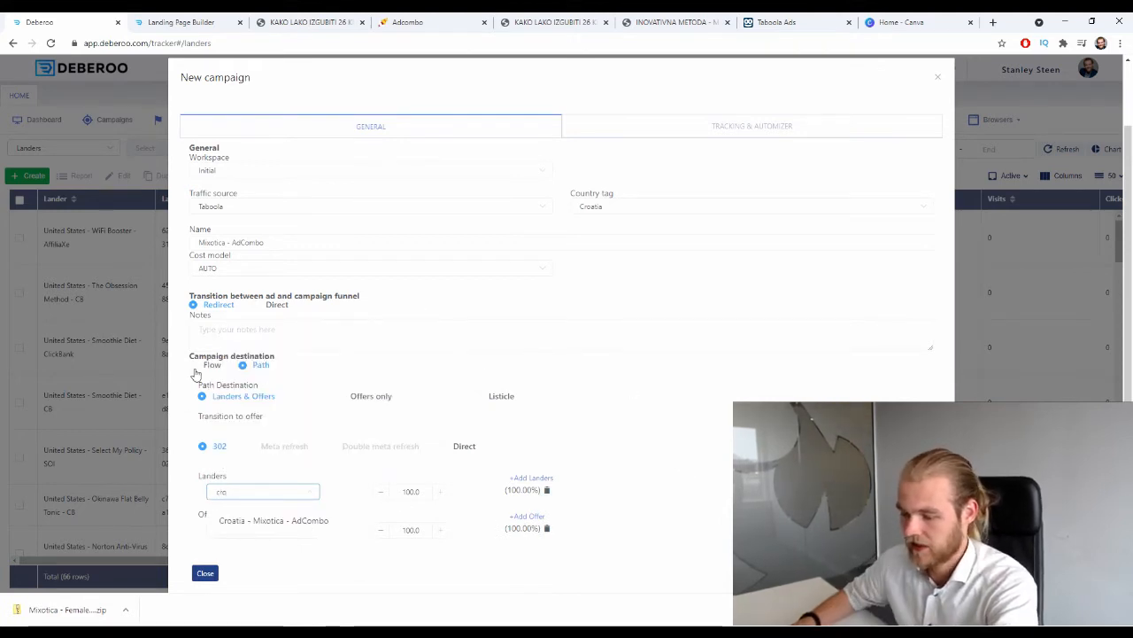
{"action": "left_click", "coordinate": [298, 516]}
{"action": "left_click", "coordinate": [271, 528]}
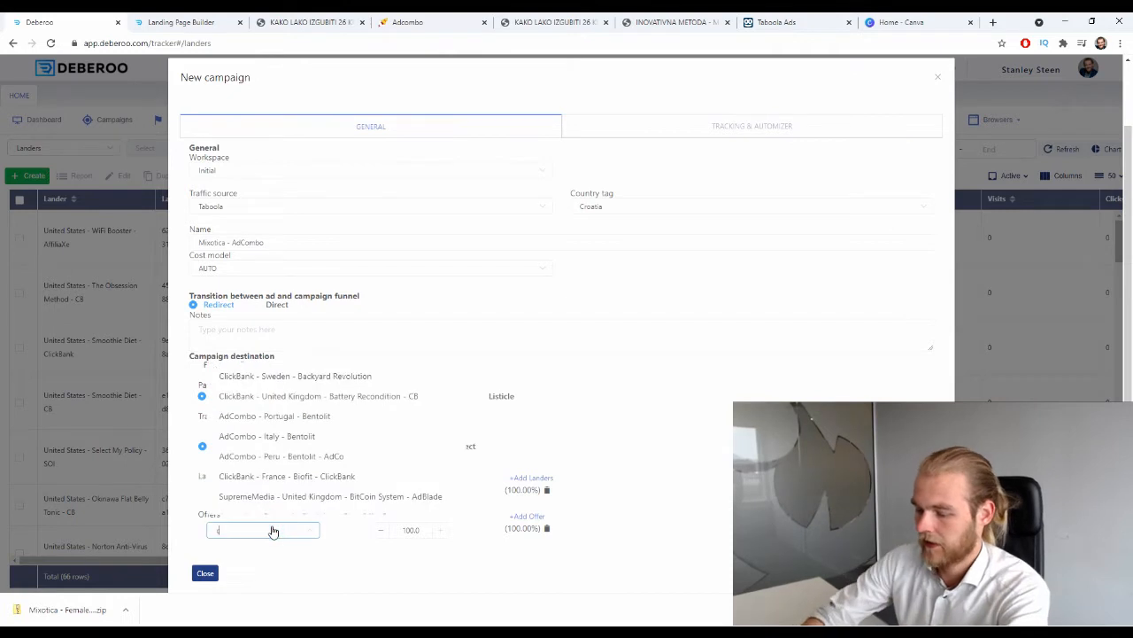
{"action": "type", "text": "croa"}
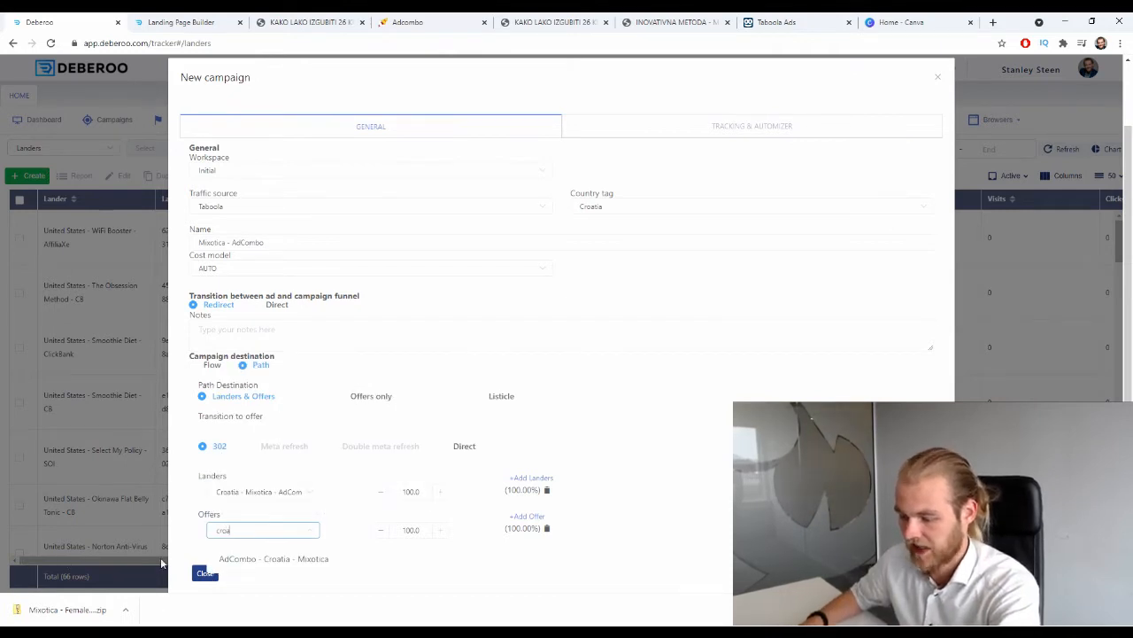
{"action": "left_click", "coordinate": [240, 558]}
Save the campaign and select the full campaign URL in its tracking settings.
{"action": "scroll", "coordinate": [529, 542], "scroll_direction": "down", "scroll_amount": 1}
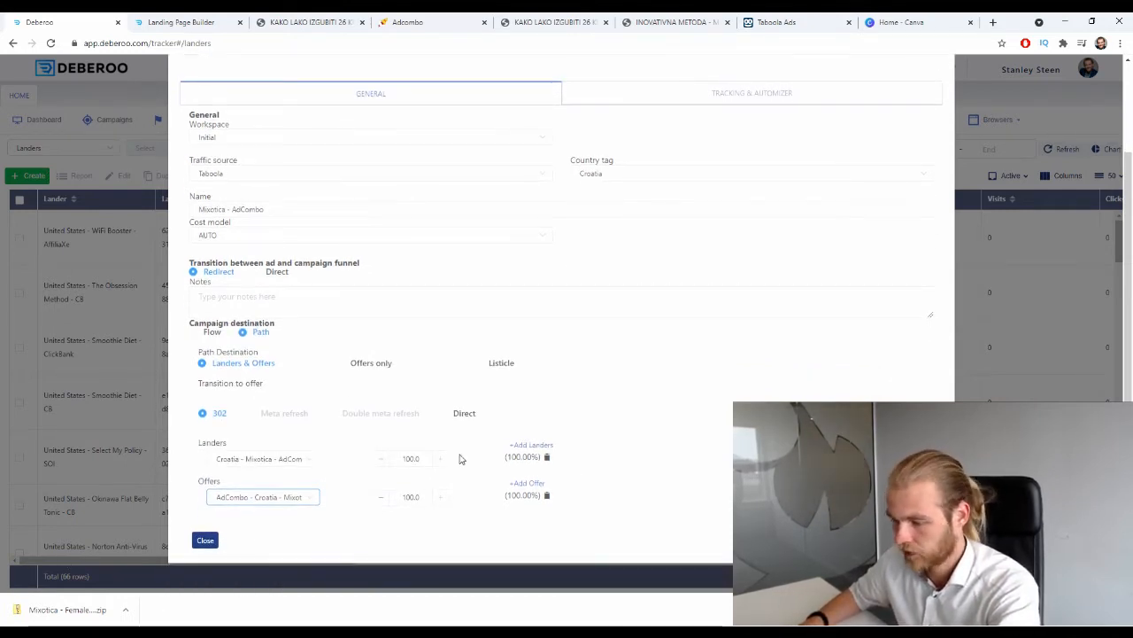
{"action": "left_click", "coordinate": [532, 408]}
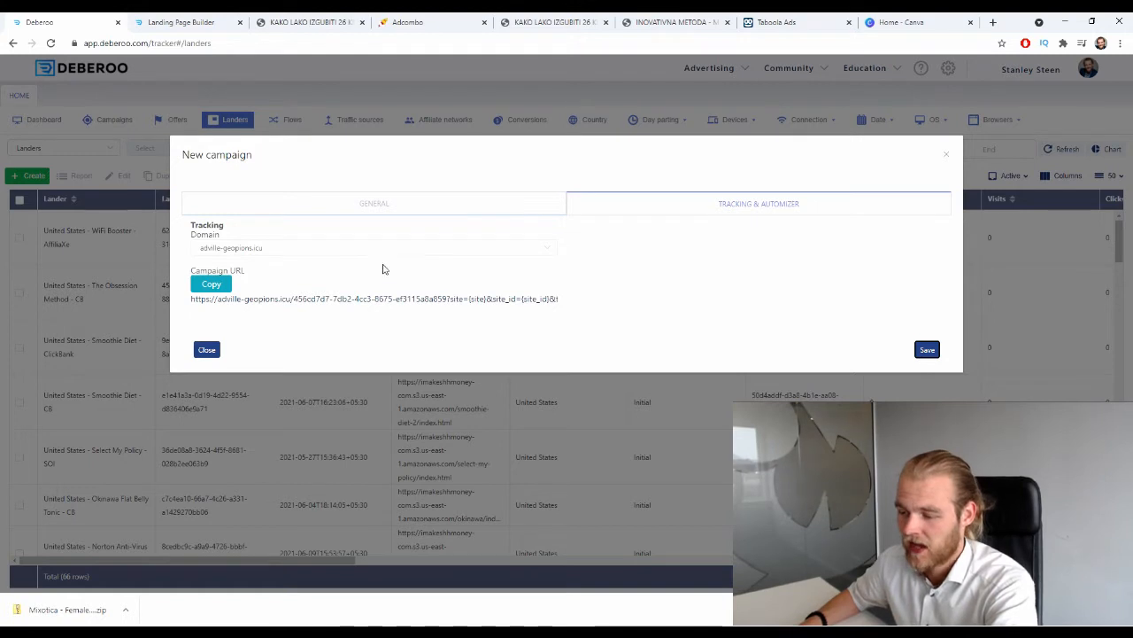
{"action": "triple_click", "coordinate": [196, 268]}
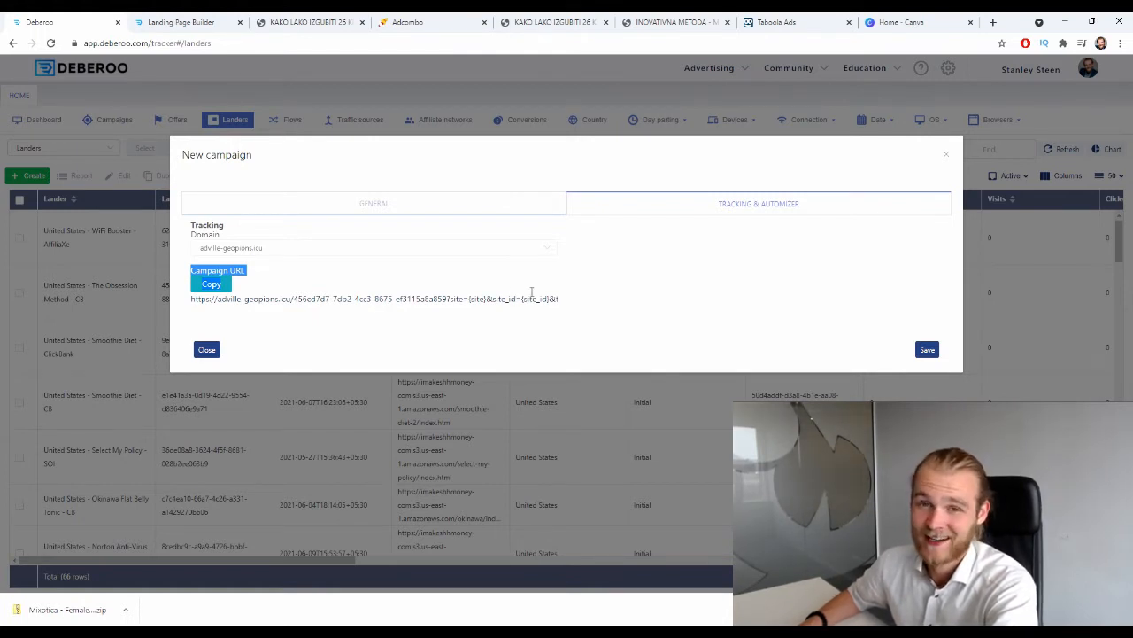
{"action": "left_click", "coordinate": [532, 296]}
{"action": "triple_click", "coordinate": [213, 298]}
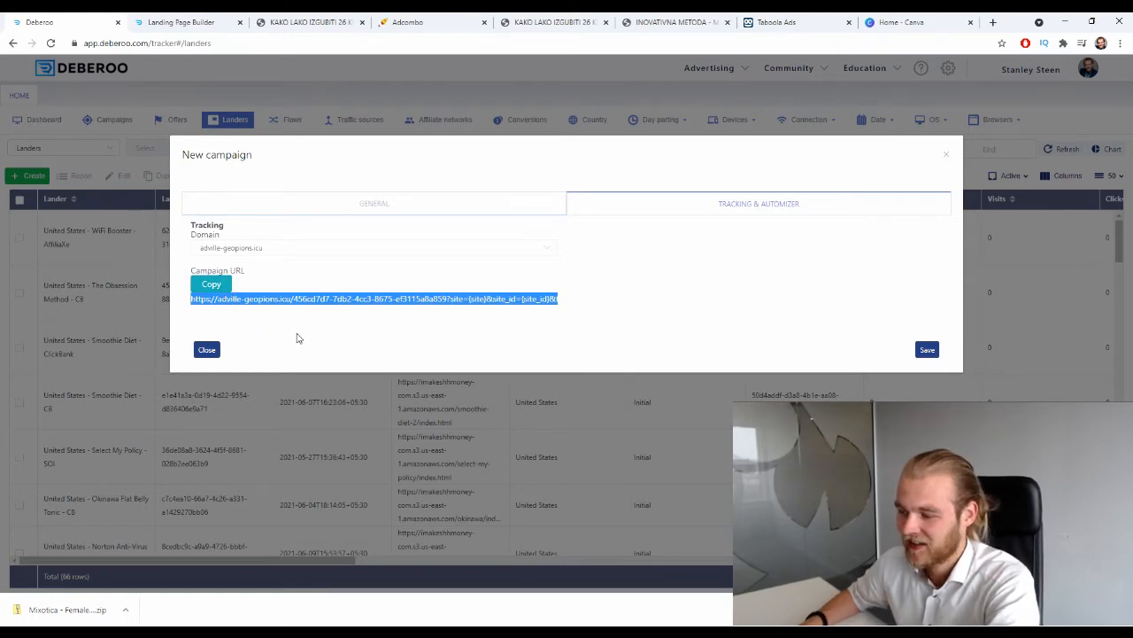
Close the two landing page previews and the published Mixotica lander page in the browser.
{"action": "left_click", "coordinate": [586, 25]}
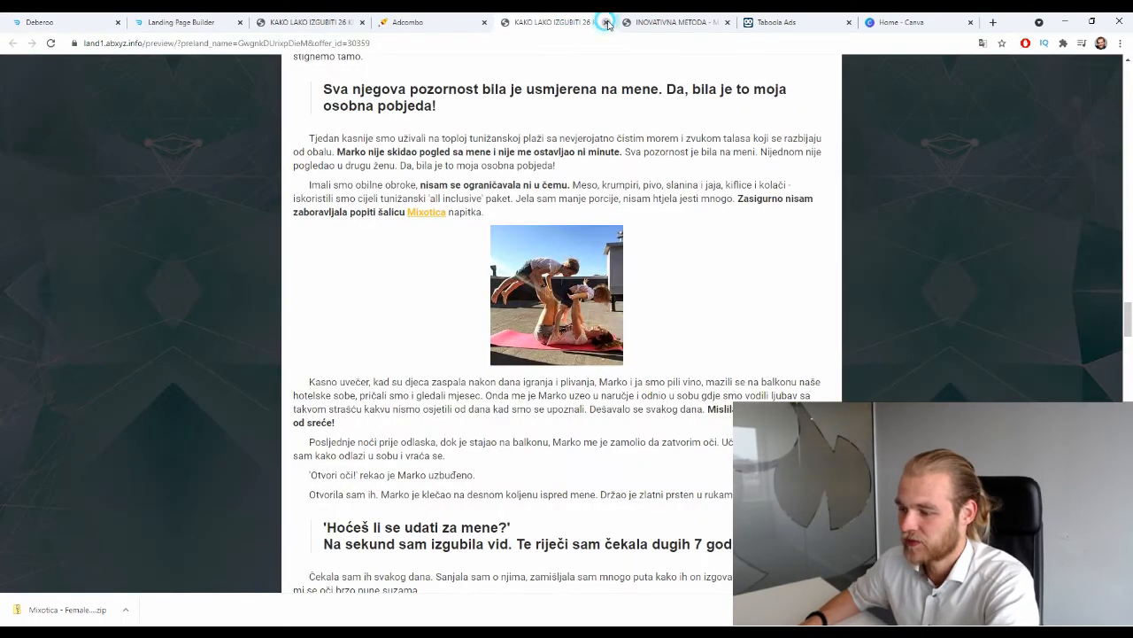
{"action": "left_click", "coordinate": [606, 22]}
{"action": "left_click", "coordinate": [605, 22]}
{"action": "left_click", "coordinate": [328, 22]}
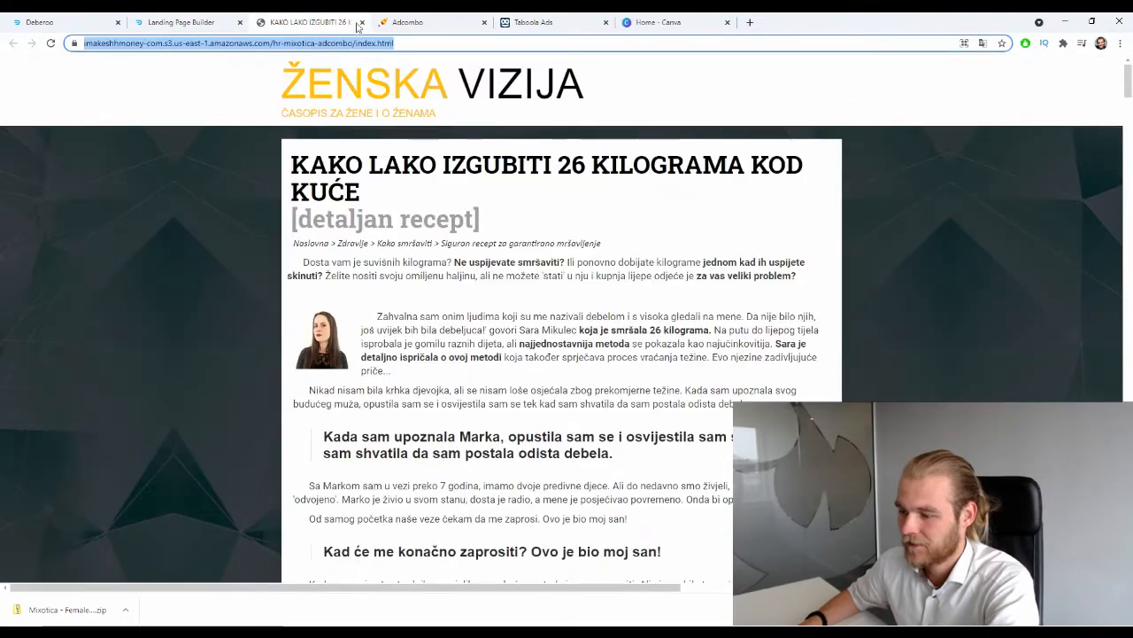
{"action": "left_click", "coordinate": [362, 22]}
Switch to Taboola Ads, start creating a new campaign and reload the new campaign form.
{"action": "left_click", "coordinate": [432, 20]}
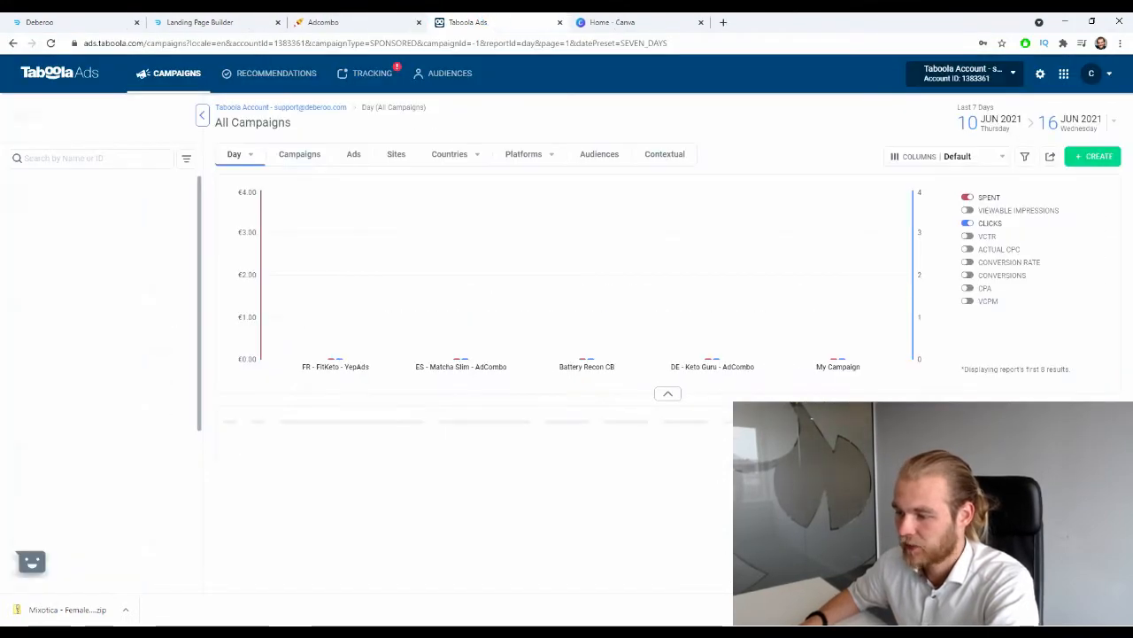
{"action": "left_click", "coordinate": [1088, 158]}
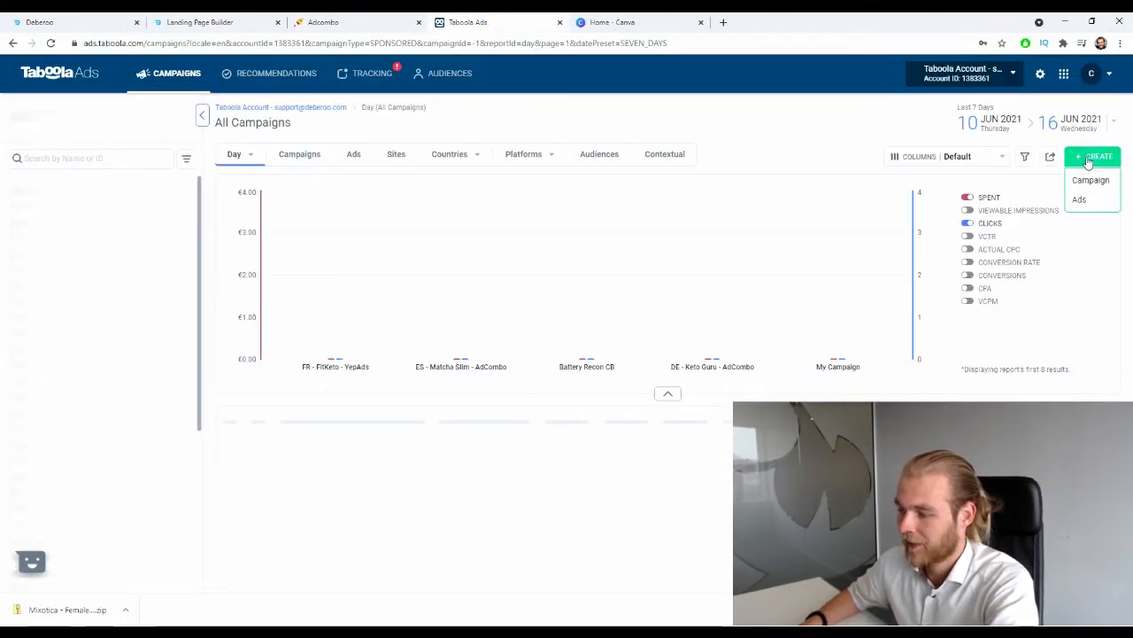
{"action": "left_click", "coordinate": [1090, 180]}
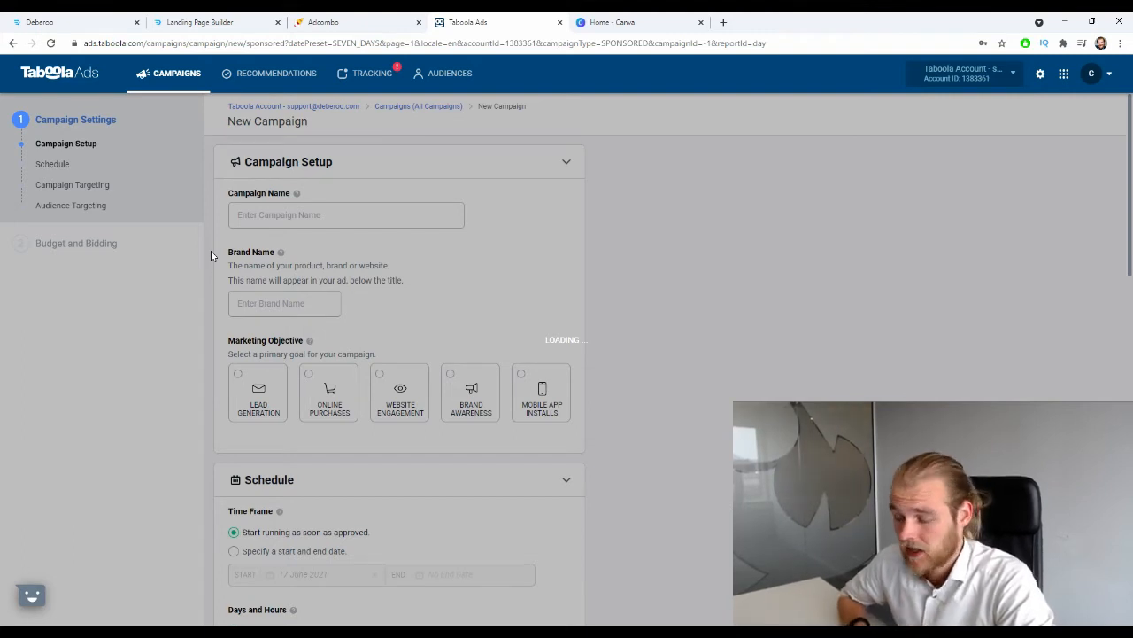
{"action": "left_click", "coordinate": [51, 43]}
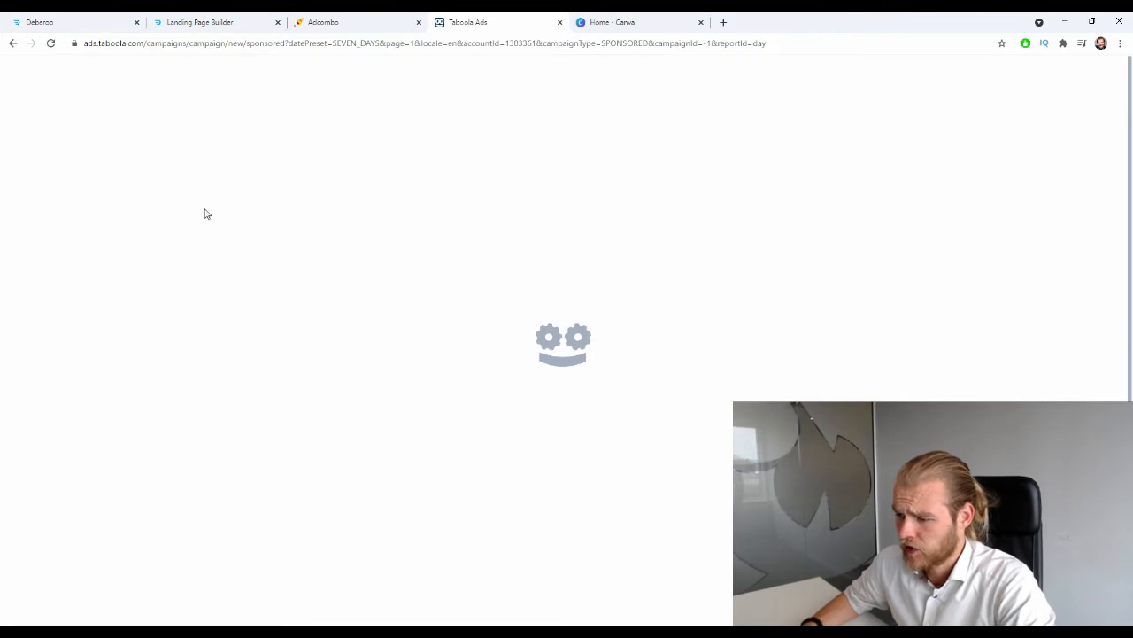
{"action": "scroll", "coordinate": [504, 210], "scroll_direction": "down", "scroll_amount": 2}
{"action": "scroll", "coordinate": [331, 218], "scroll_direction": "up", "scroll_amount": 2}
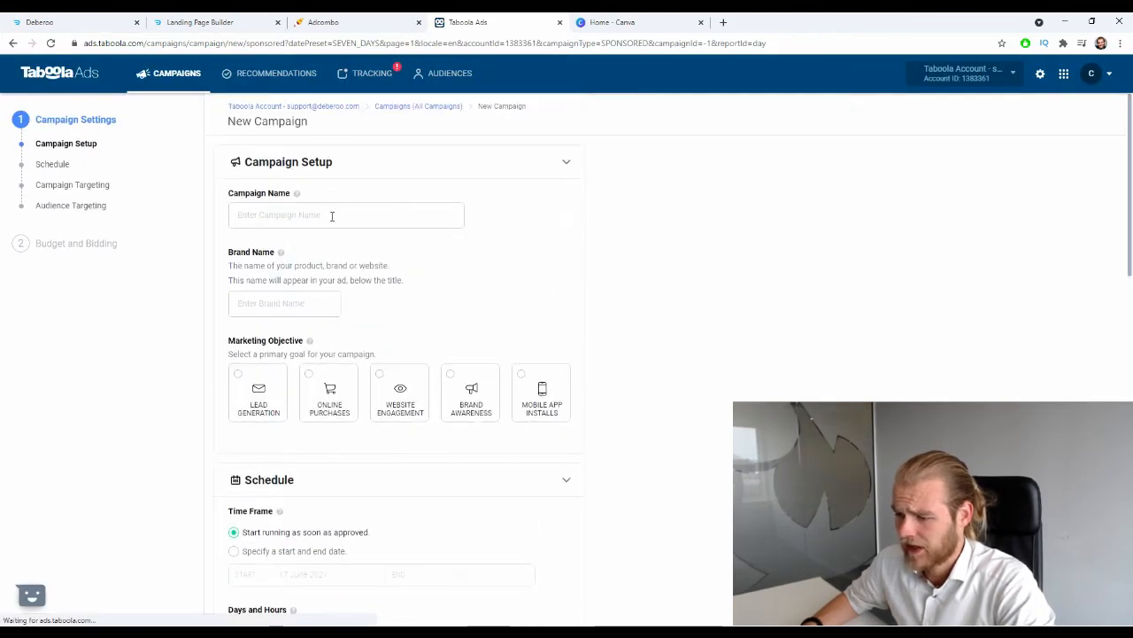
Name the new Taboola campaign HR - Mixotica - AdCombo.
{"action": "left_click", "coordinate": [358, 213]}
{"action": "type", "text": "HR"}
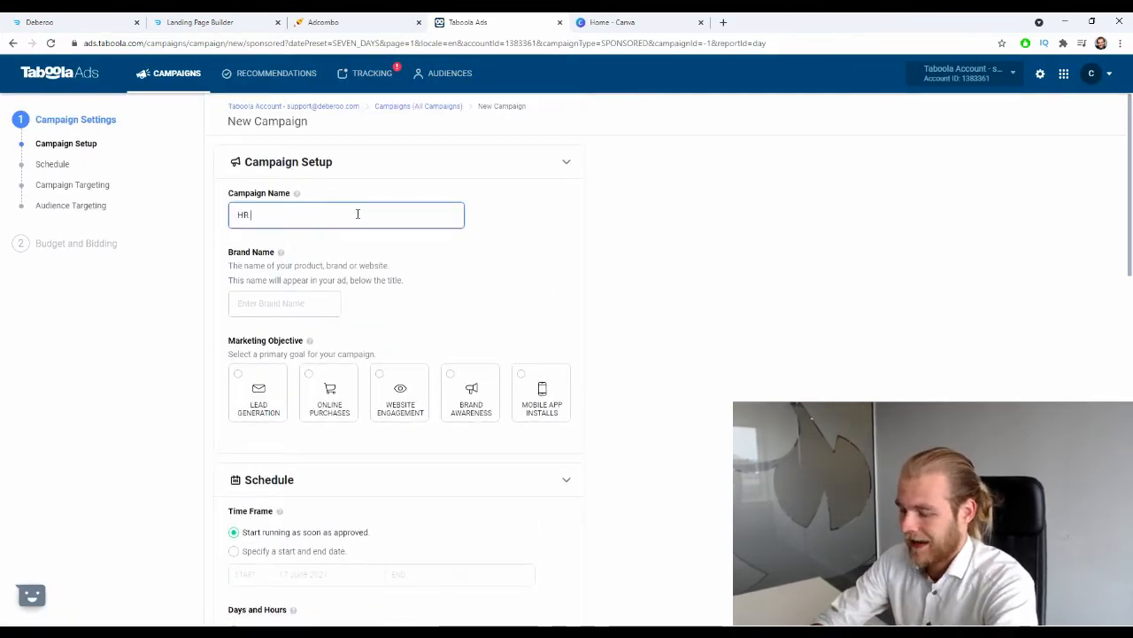
{"action": "type", "text": " -"}
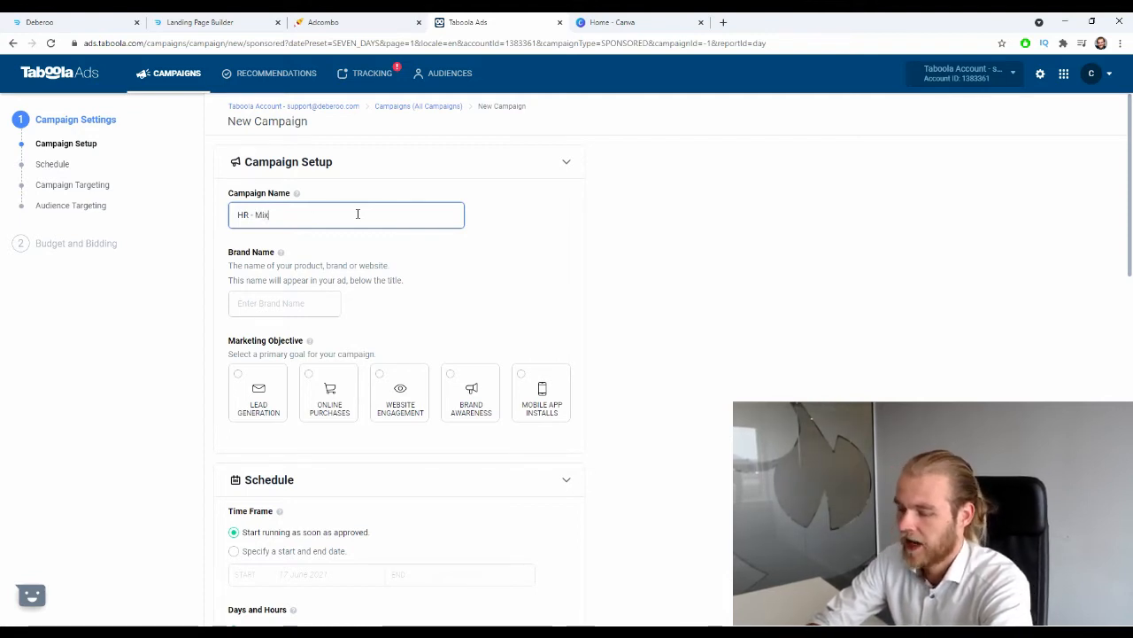
{"action": "type", "text": " Mixot"}
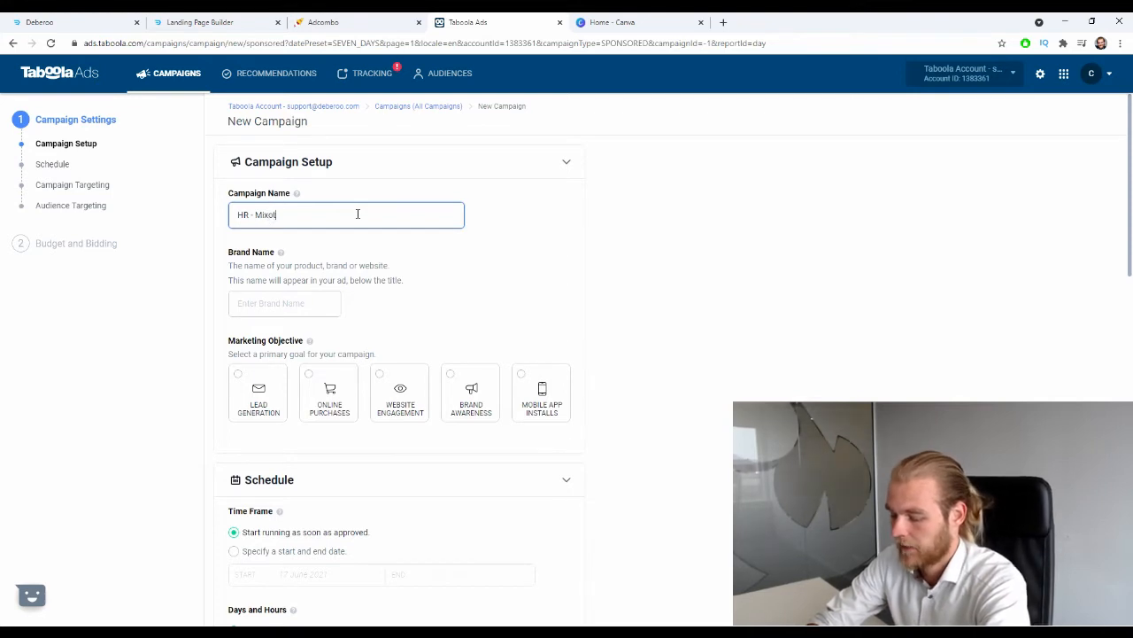
{"action": "type", "text": "ica -"}
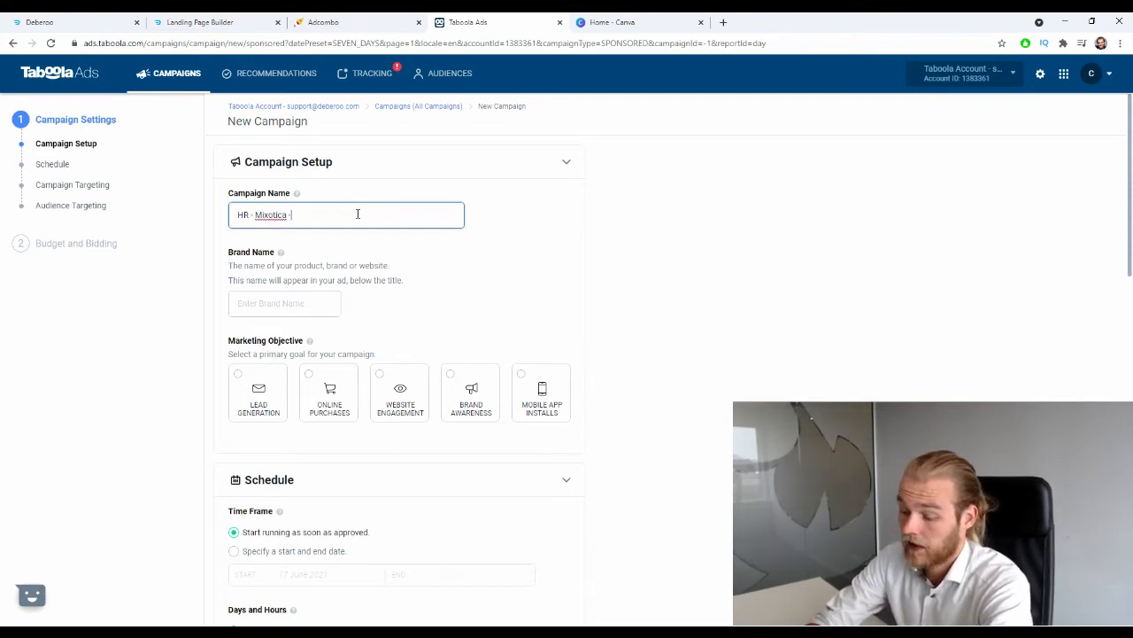
{"action": "type", "text": " AdCm"}
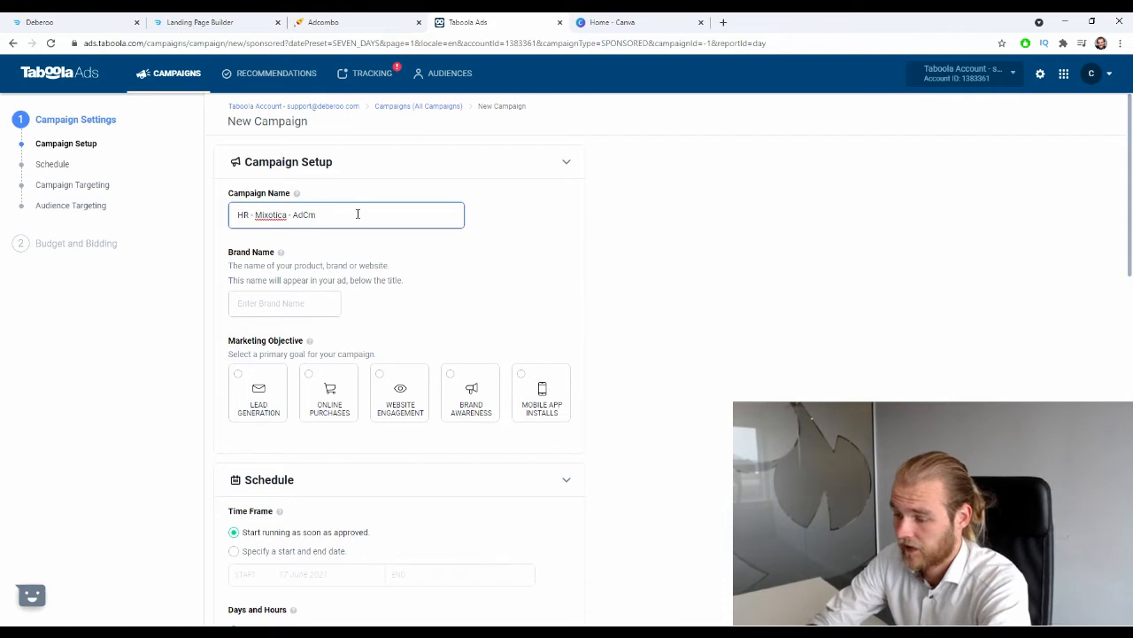
{"action": "key", "text": "BackSpace"}
{"action": "key", "text": "BackSpace"}
{"action": "type", "text": "ombo"}
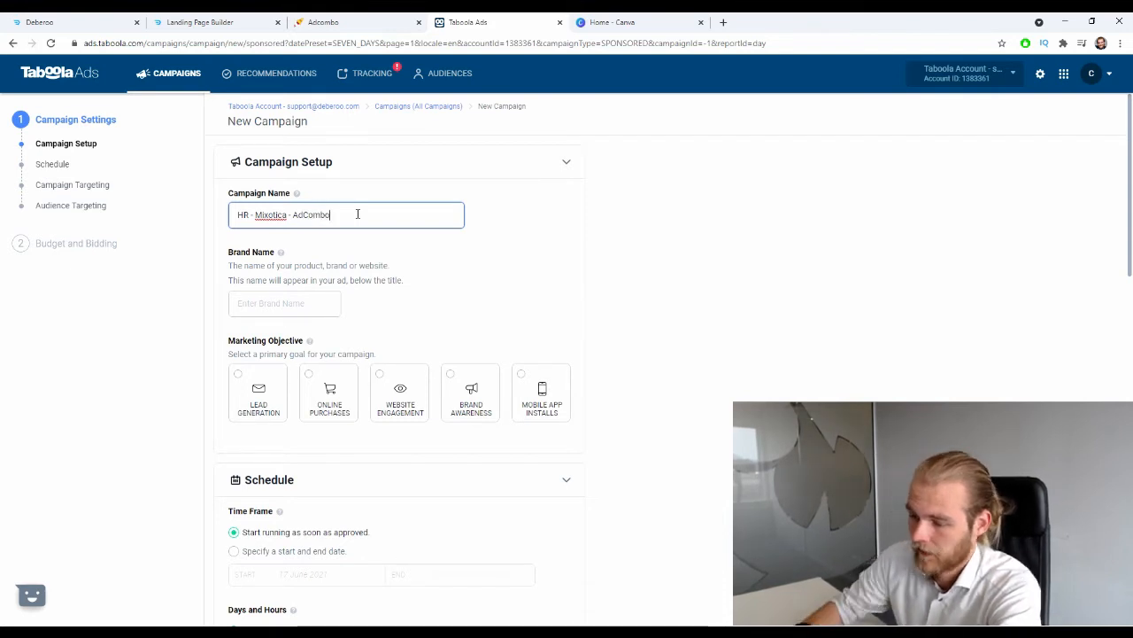
Look through the Mixotica page in the Landing Page Builder for a brand name to use in the ad.
{"action": "left_click", "coordinate": [297, 303]}
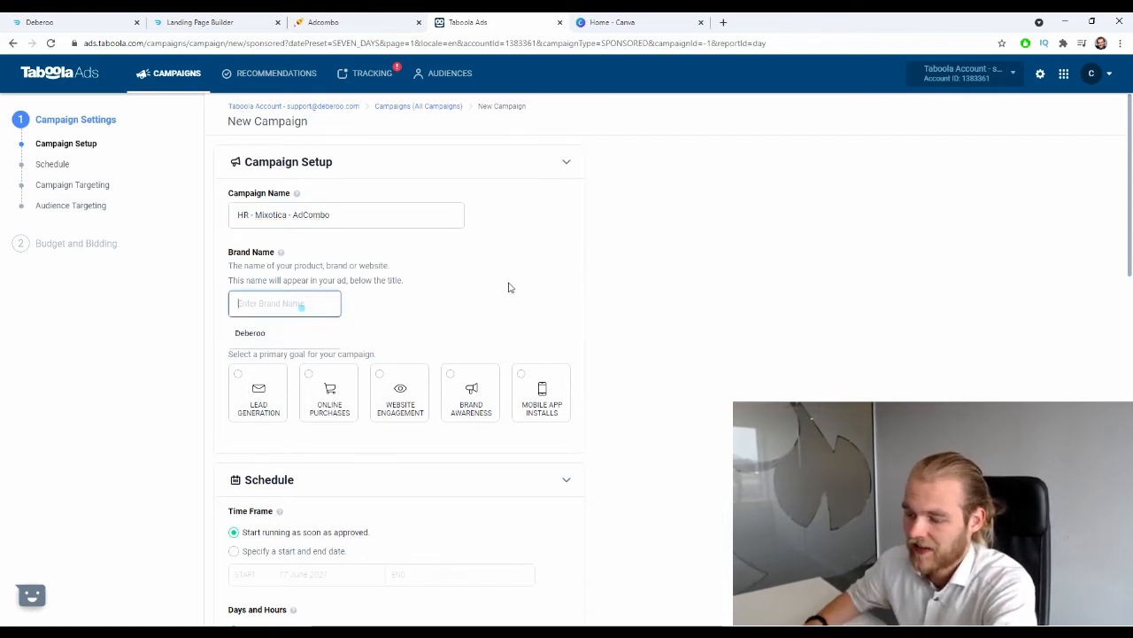
{"action": "left_click", "coordinate": [571, 281]}
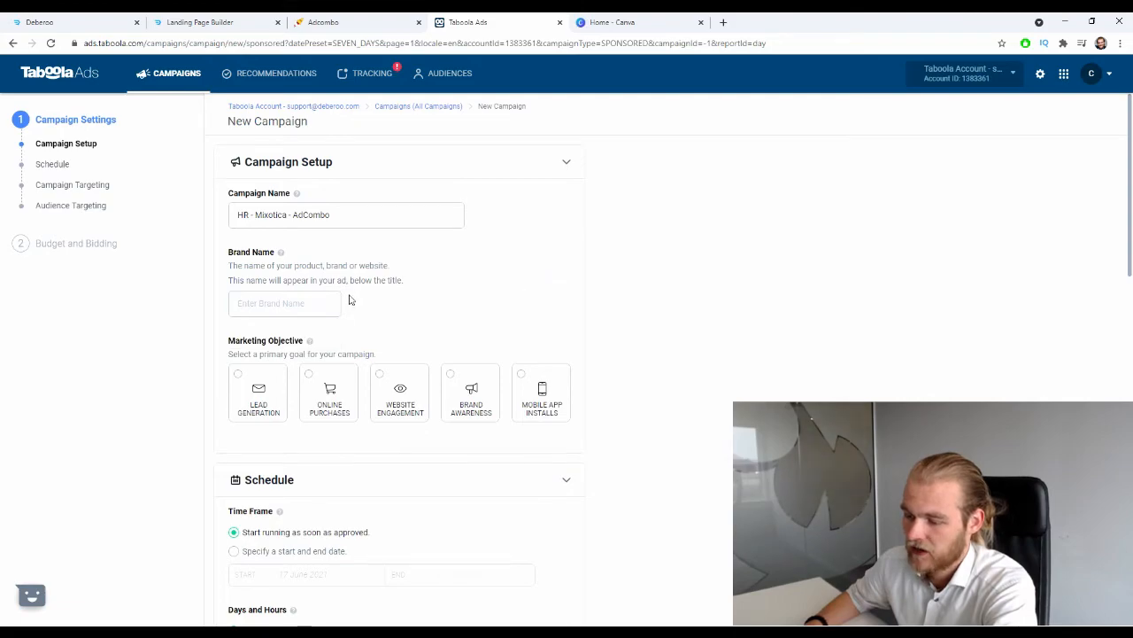
{"action": "left_click", "coordinate": [197, 21]}
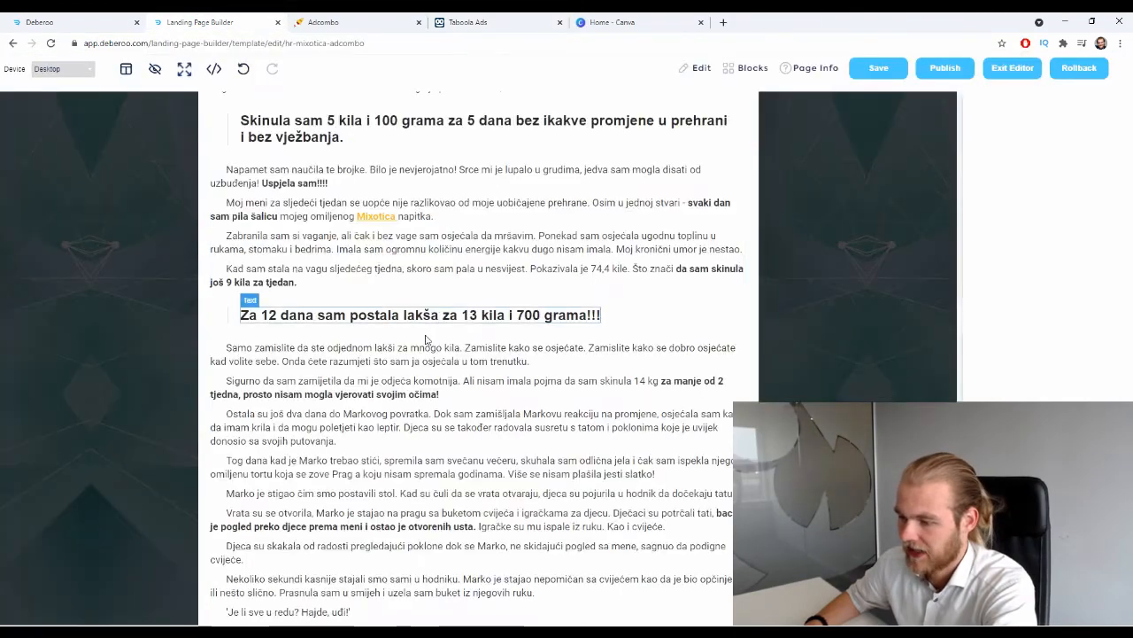
{"action": "scroll", "coordinate": [431, 334], "scroll_direction": "down", "scroll_amount": 5}
{"action": "scroll", "coordinate": [431, 334], "scroll_direction": "up", "scroll_amount": 20}
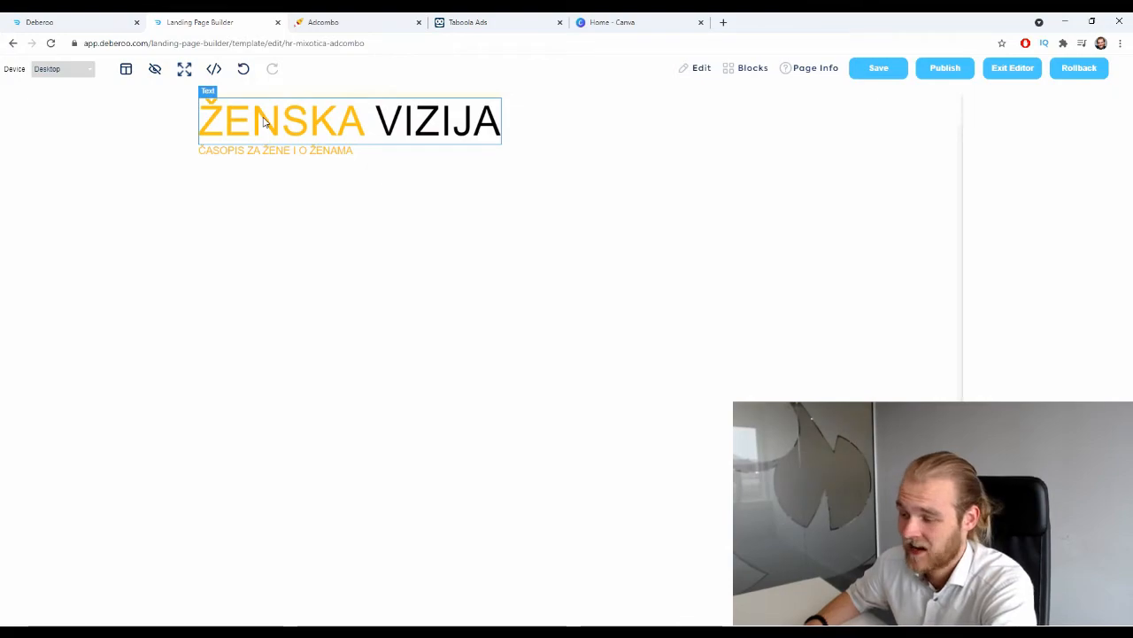
{"action": "scroll", "coordinate": [367, 286], "scroll_direction": "down", "scroll_amount": 5}
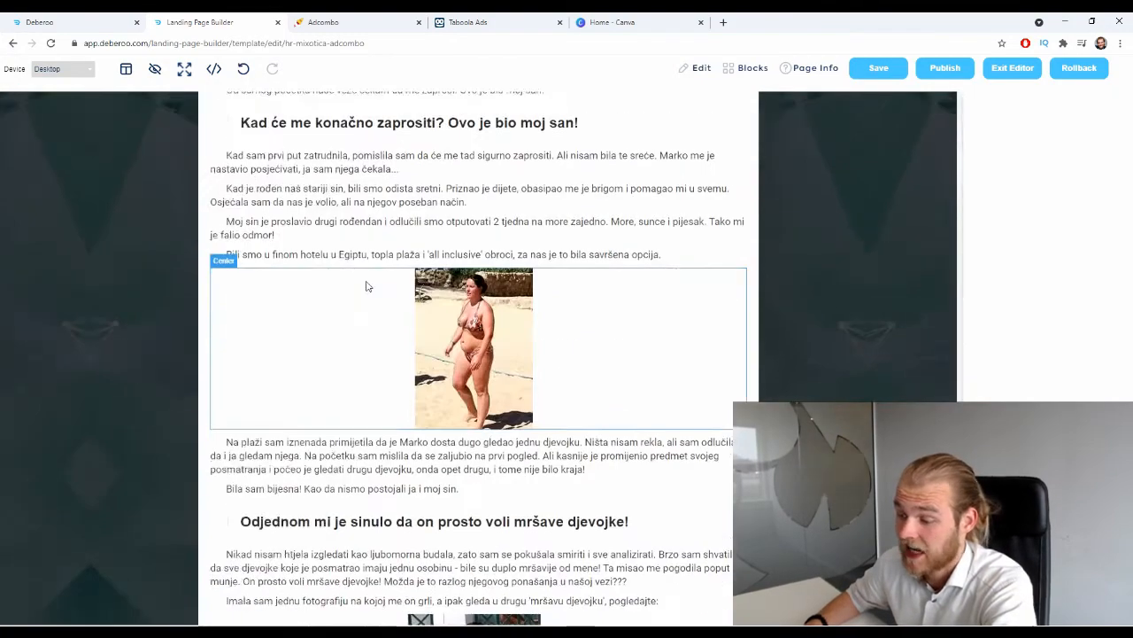
Back in Taboola Ads, set the brand name to Mixotica and the marketing objective to Online Purchases.
{"action": "left_click", "coordinate": [526, 17]}
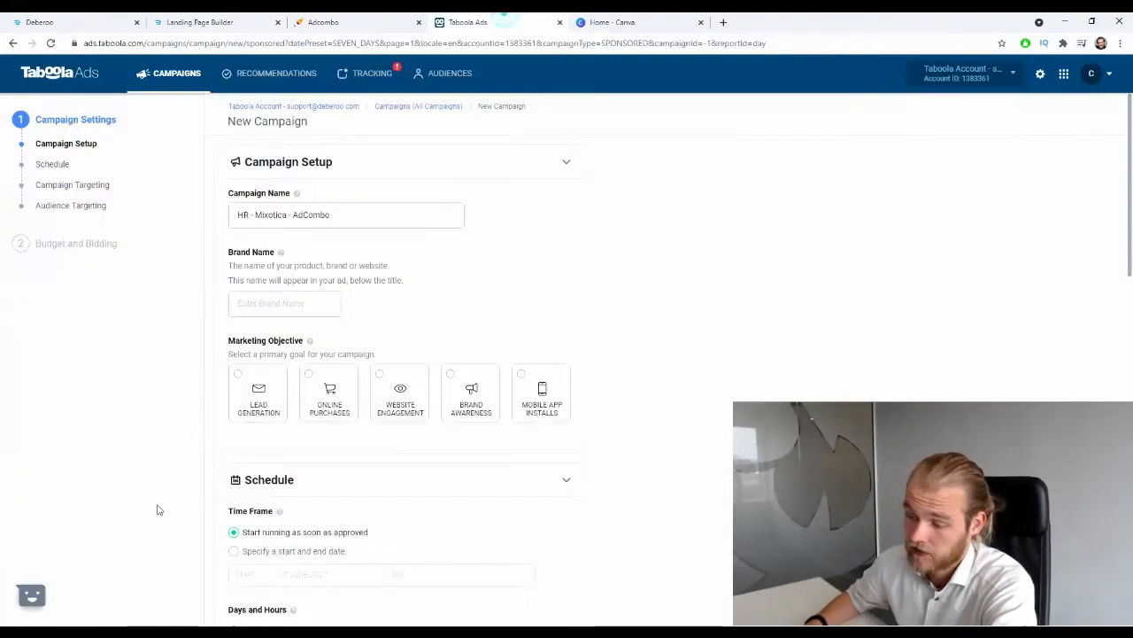
{"action": "left_click", "coordinate": [285, 302]}
{"action": "type", "text": "Mixo"}
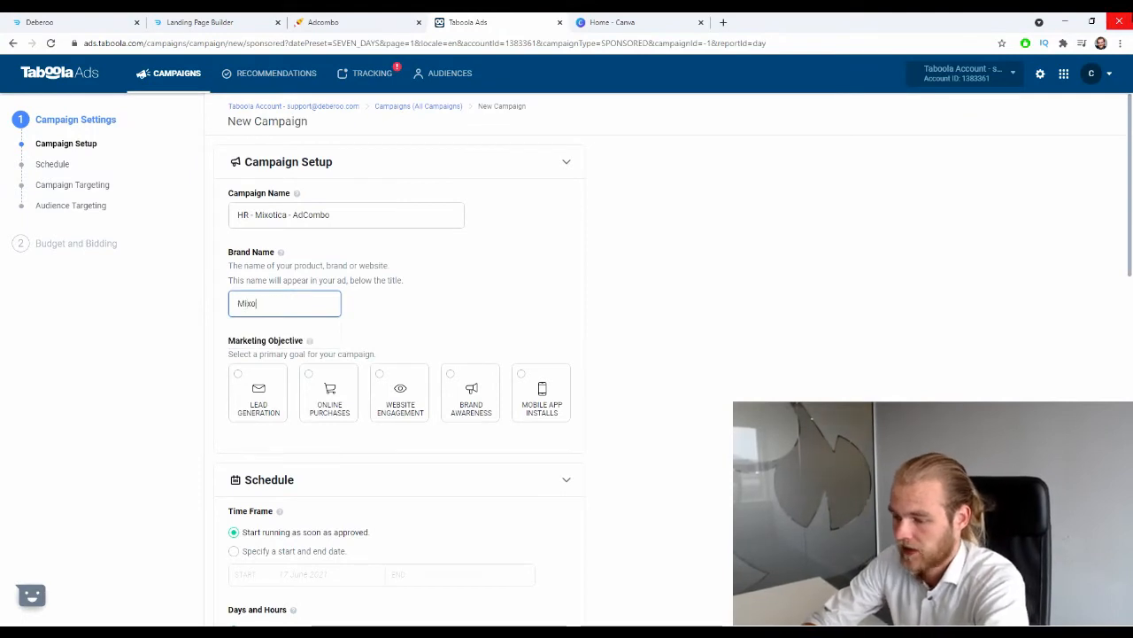
{"action": "type", "text": "tica"}
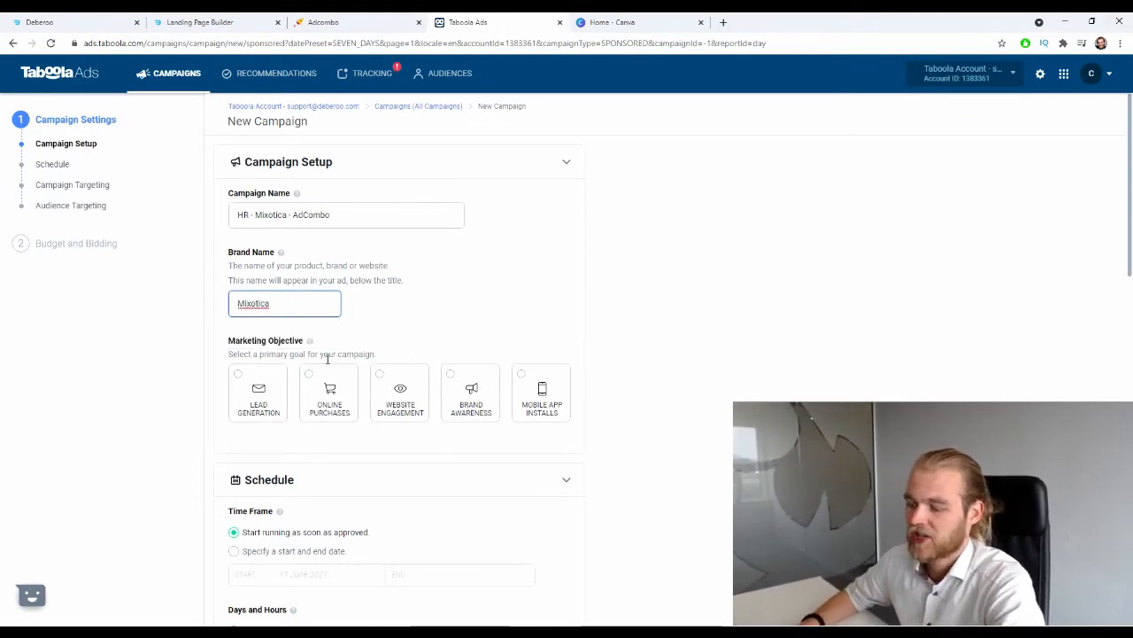
{"action": "left_click", "coordinate": [311, 386]}
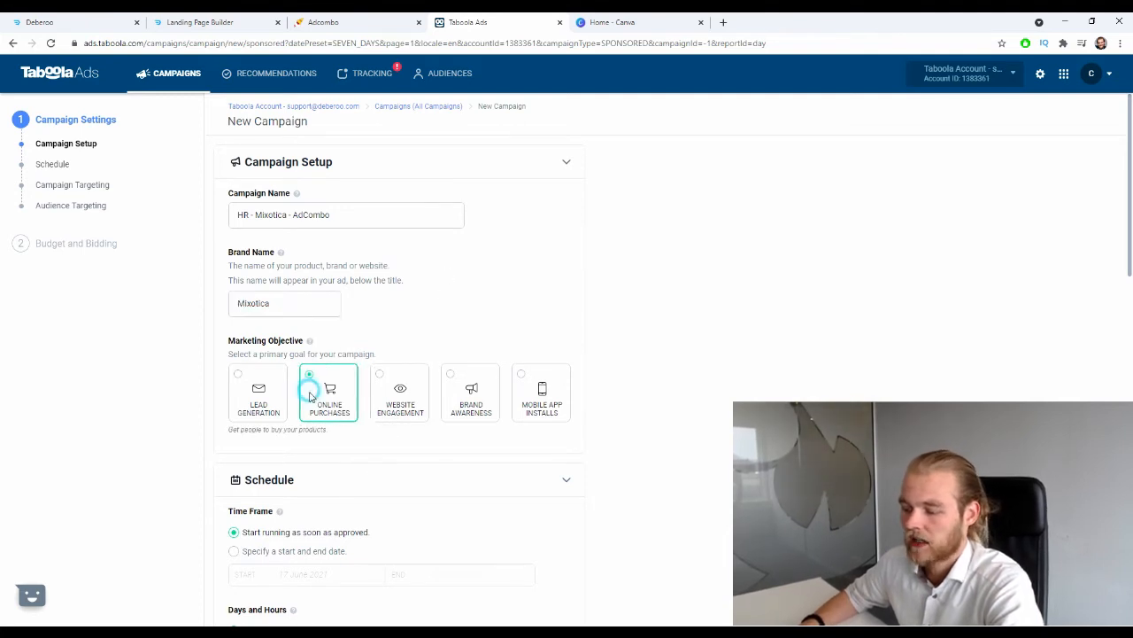
Specify a campaign start date of 30 December 2021 in the schedule, leaving the end date open.
{"action": "scroll", "coordinate": [869, 335], "scroll_direction": "down", "scroll_amount": 1}
{"action": "scroll", "coordinate": [870, 335], "scroll_direction": "down", "scroll_amount": 2}
{"action": "scroll", "coordinate": [868, 336], "scroll_direction": "up", "scroll_amount": 1}
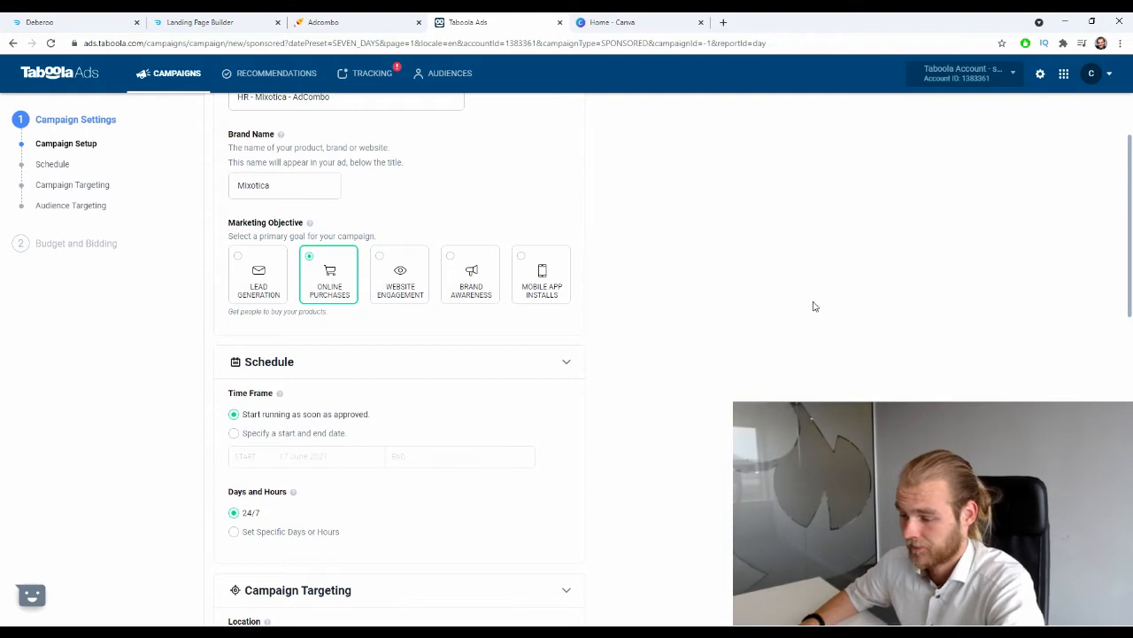
{"action": "scroll", "coordinate": [814, 306], "scroll_direction": "down", "scroll_amount": 1}
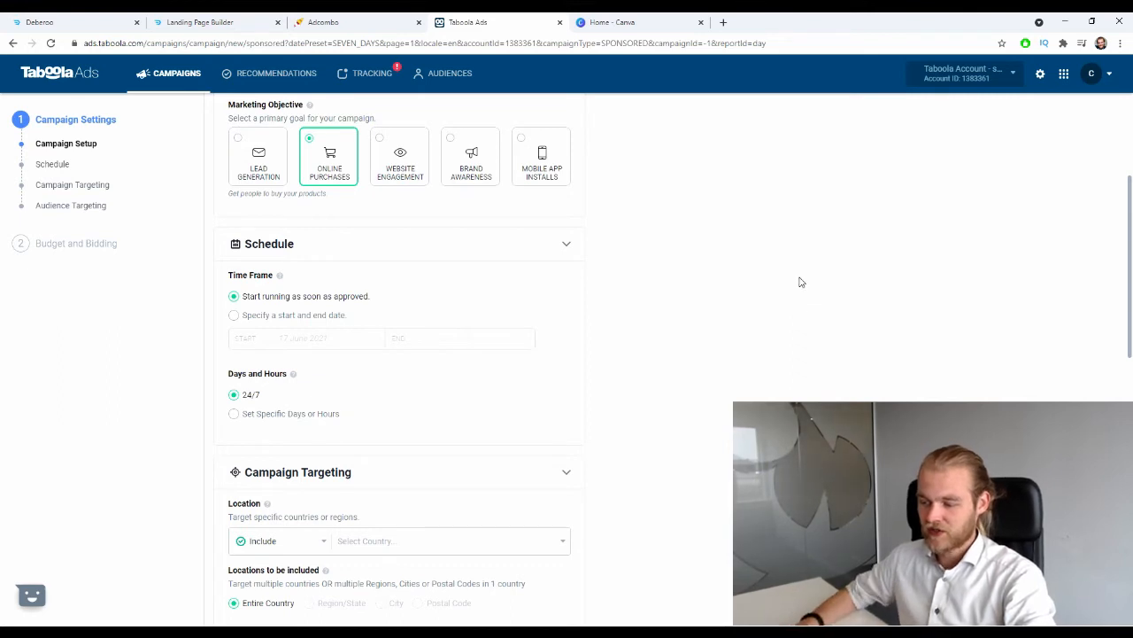
{"action": "left_click", "coordinate": [233, 316]}
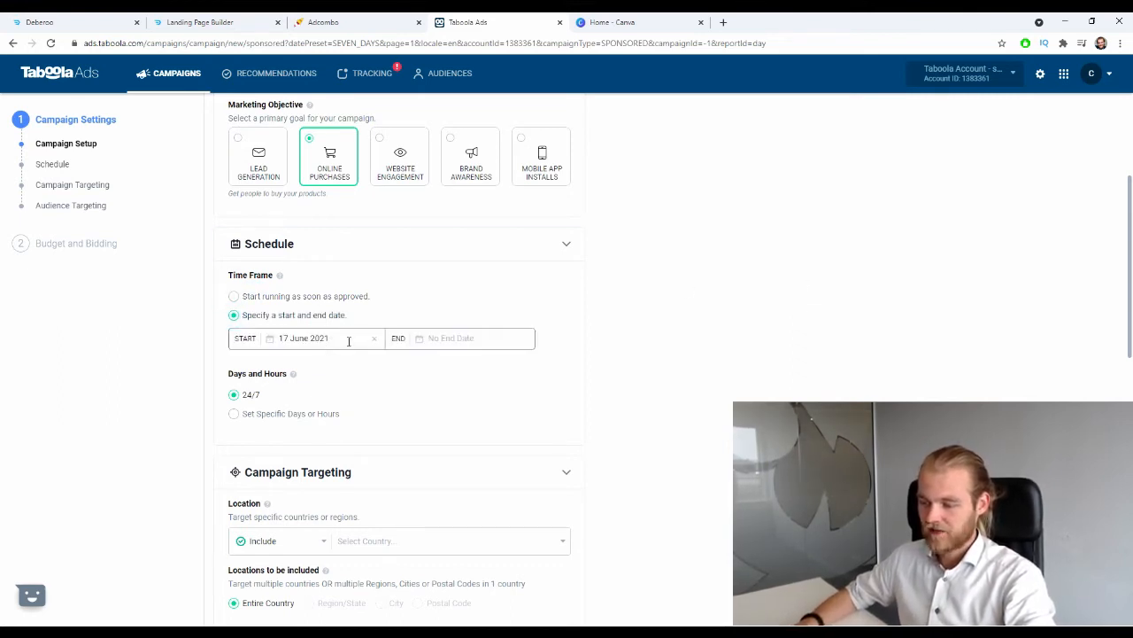
{"action": "left_click", "coordinate": [349, 337]}
{"action": "left_click", "coordinate": [390, 378]}
{"action": "left_click", "coordinate": [389, 378]}
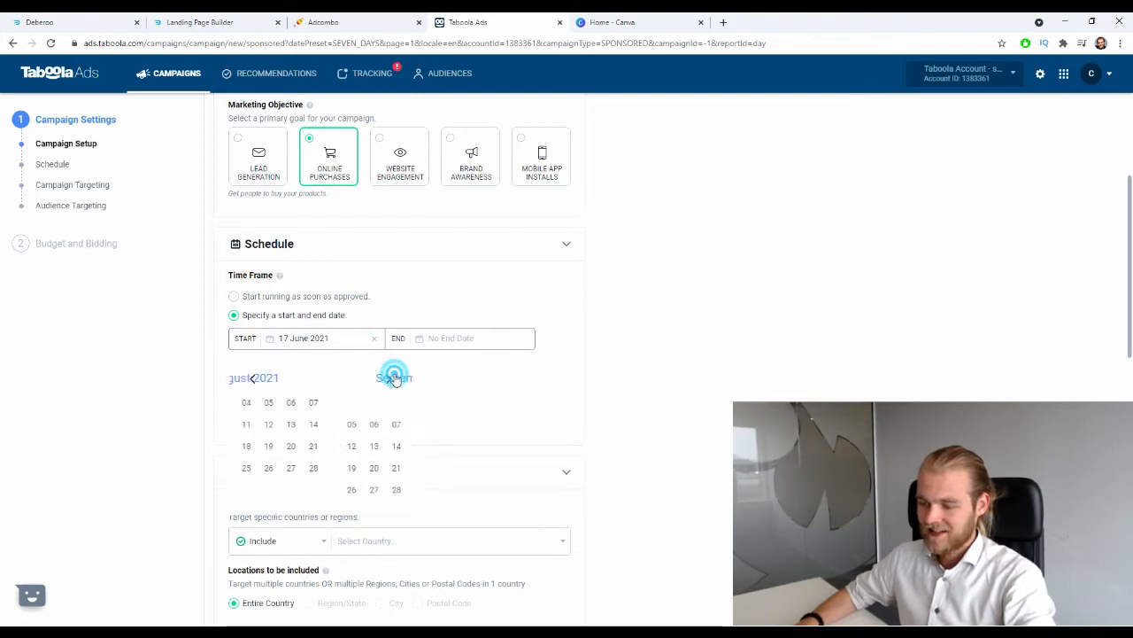
{"action": "left_click", "coordinate": [389, 379]}
{"action": "left_click", "coordinate": [390, 378]}
{"action": "left_click", "coordinate": [389, 378]}
{"action": "left_click", "coordinate": [390, 378]}
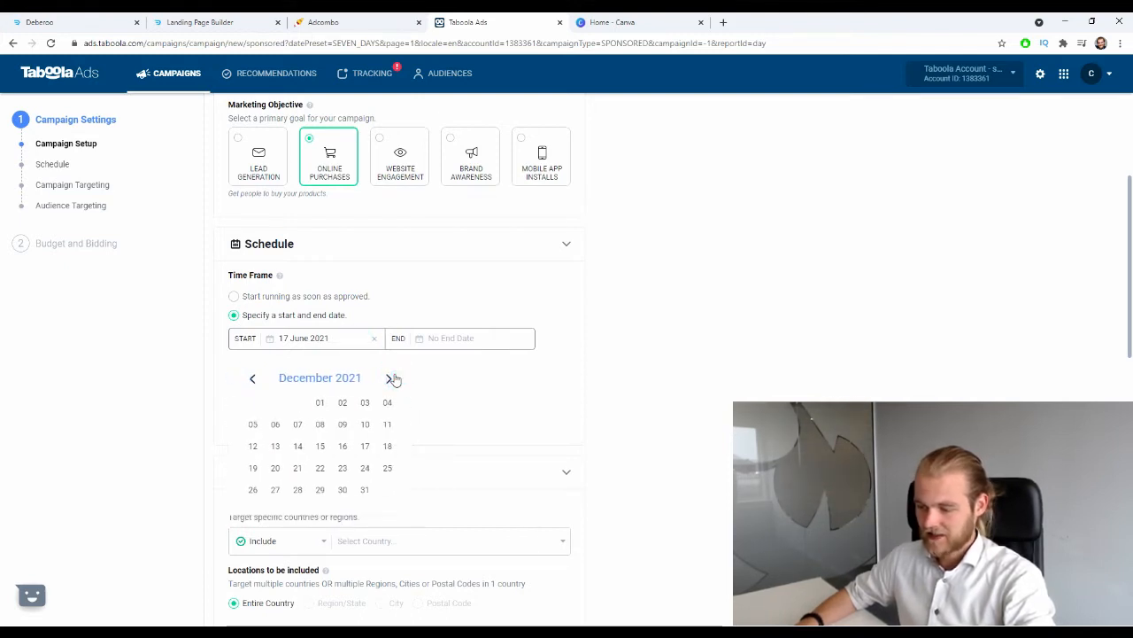
{"action": "left_click", "coordinate": [343, 490]}
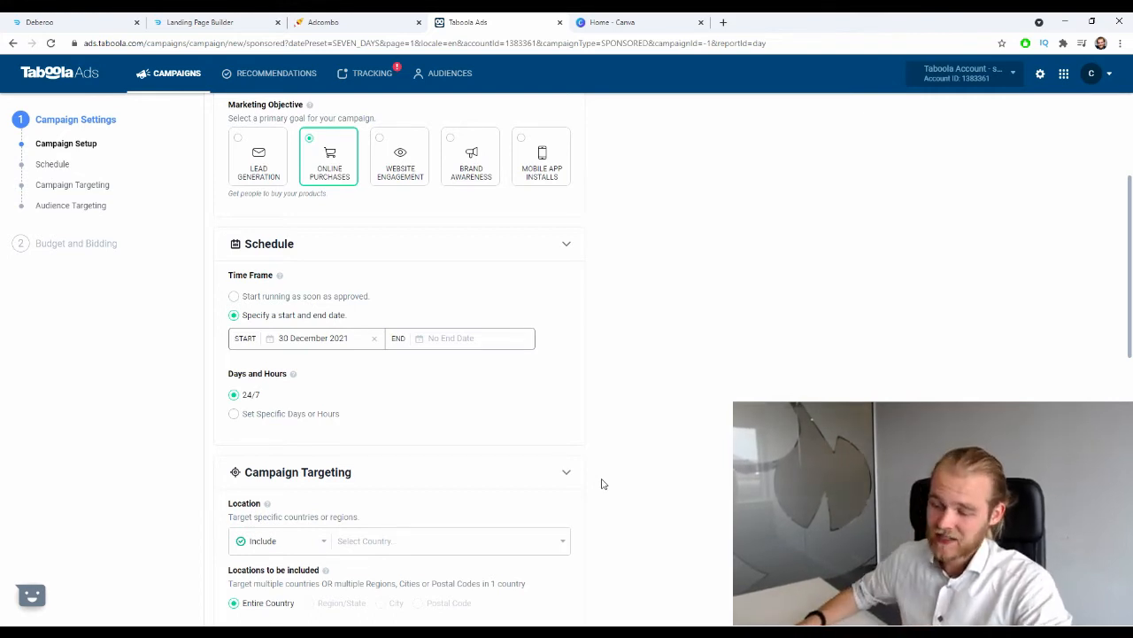
Preview the specific days and hours scheduling options, keeping the campaign set to run 24/7.
{"action": "left_click", "coordinate": [234, 414]}
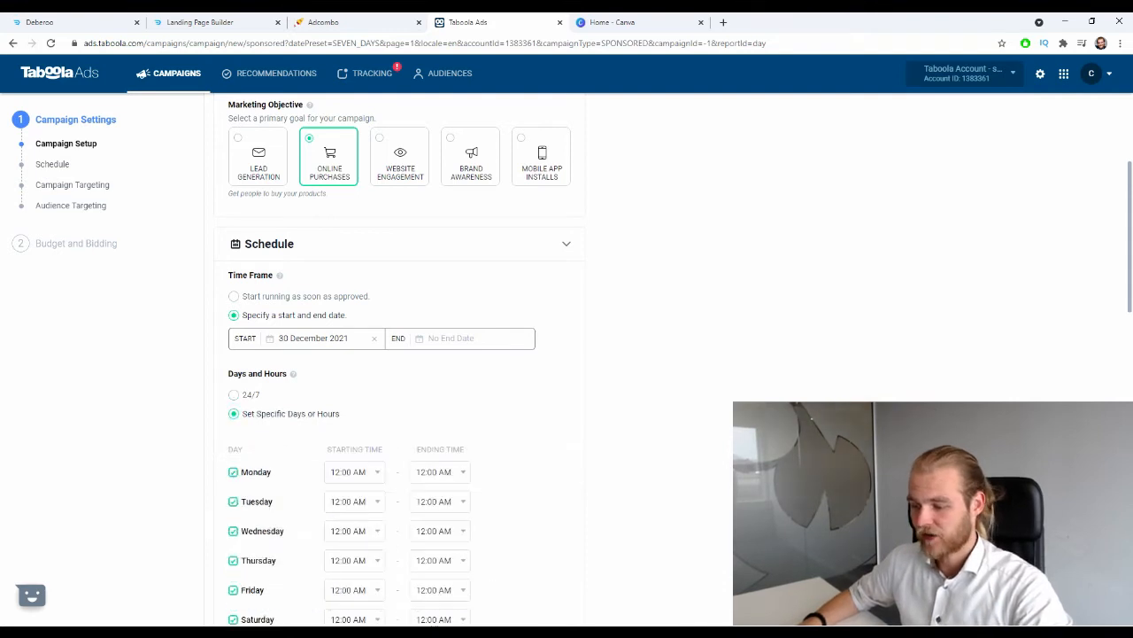
{"action": "scroll", "coordinate": [665, 369], "scroll_direction": "down", "scroll_amount": 1}
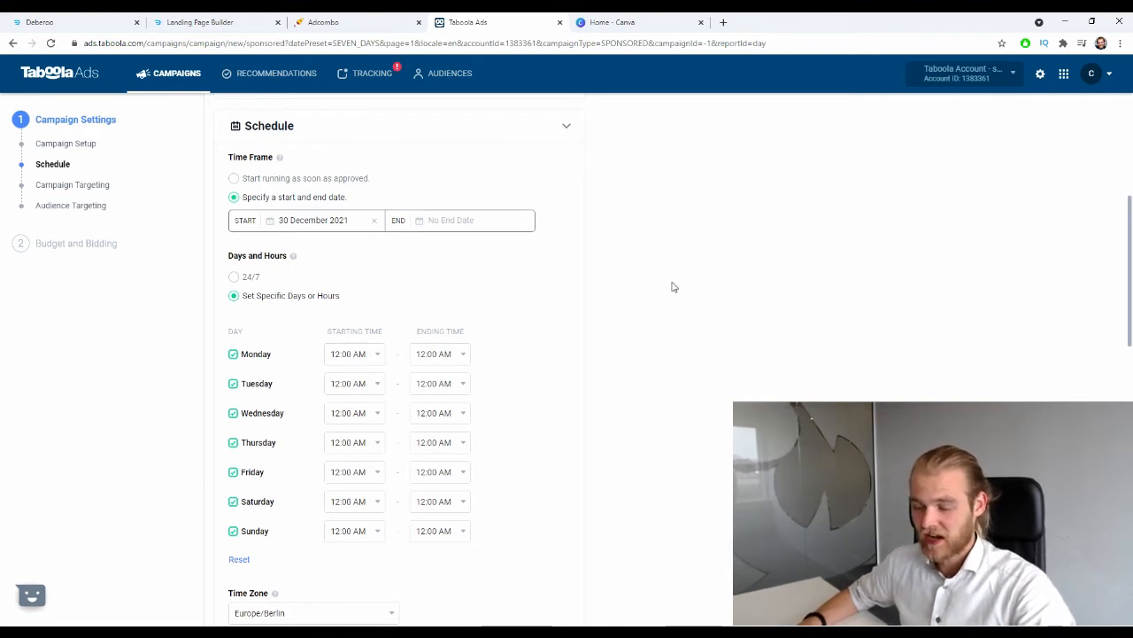
{"action": "left_click", "coordinate": [256, 279]}
Include Croatia as the target country in the campaign targeting.
{"action": "scroll", "coordinate": [947, 302], "scroll_direction": "down", "scroll_amount": 2}
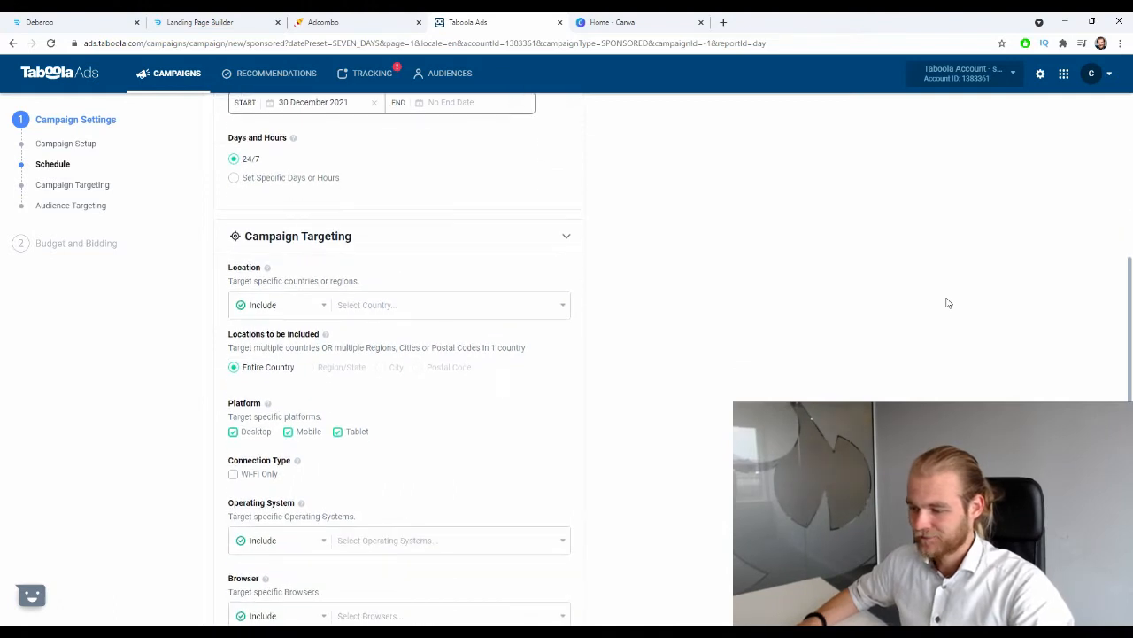
{"action": "scroll", "coordinate": [941, 302], "scroll_direction": "down", "scroll_amount": 1}
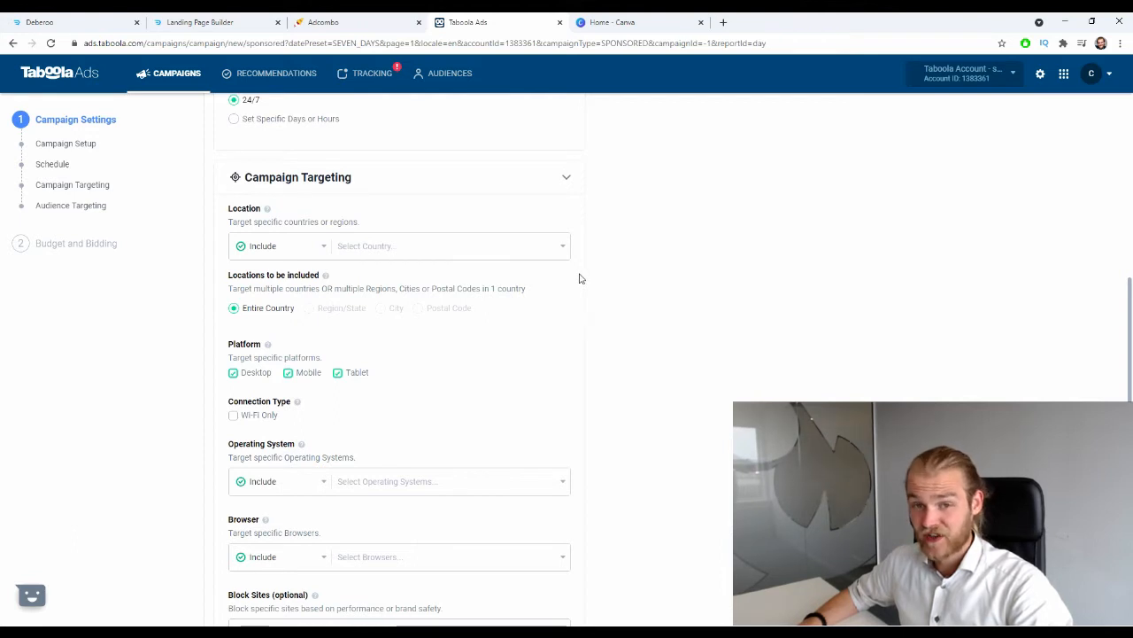
{"action": "left_click", "coordinate": [472, 241]}
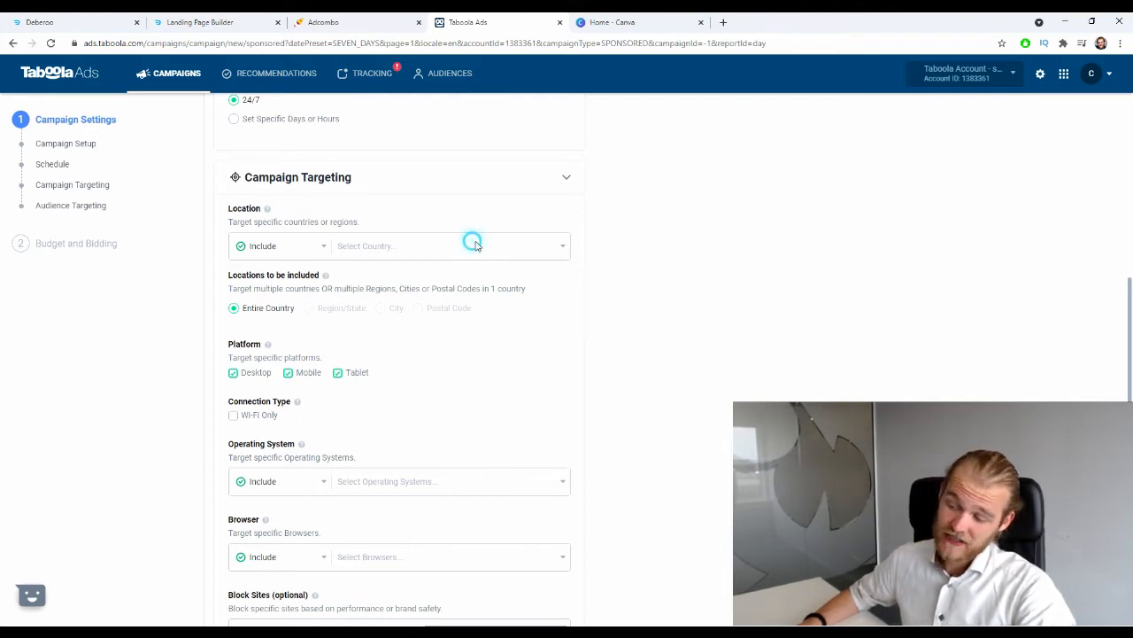
{"action": "type", "text": "HR"}
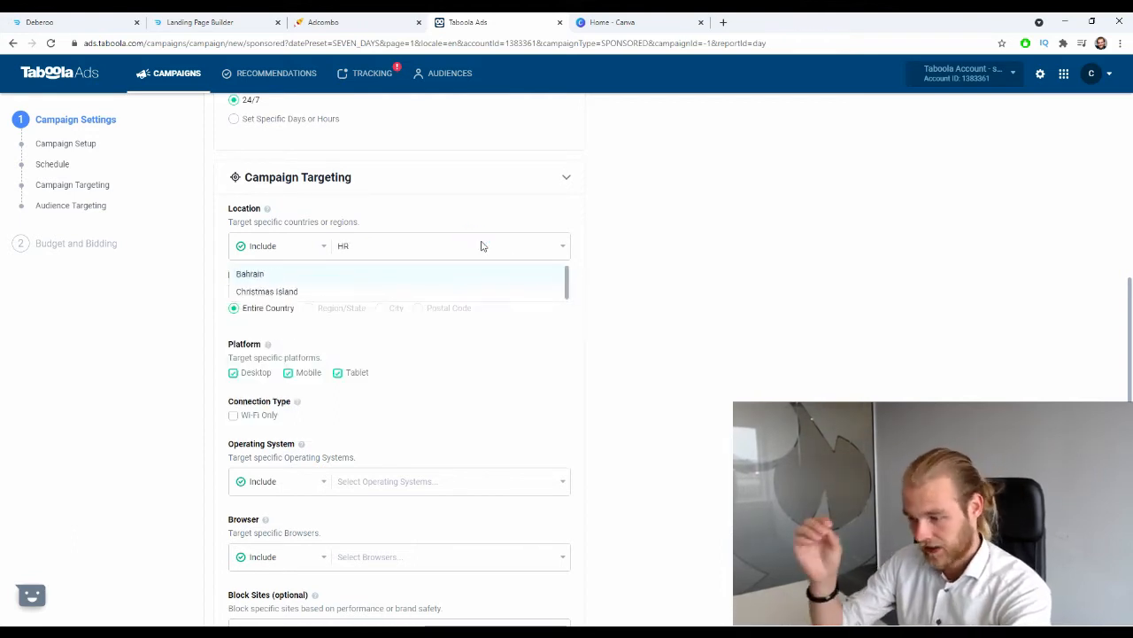
{"action": "key", "text": "BackSpace"}
{"action": "key", "text": "BackSpace"}
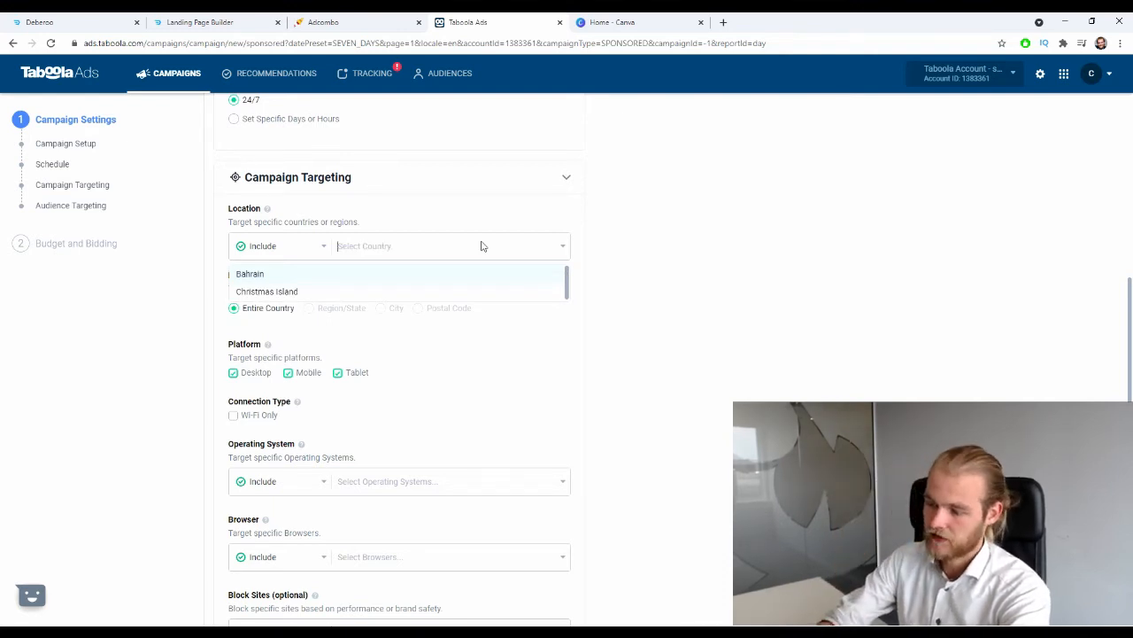
{"action": "type", "text": "croat"}
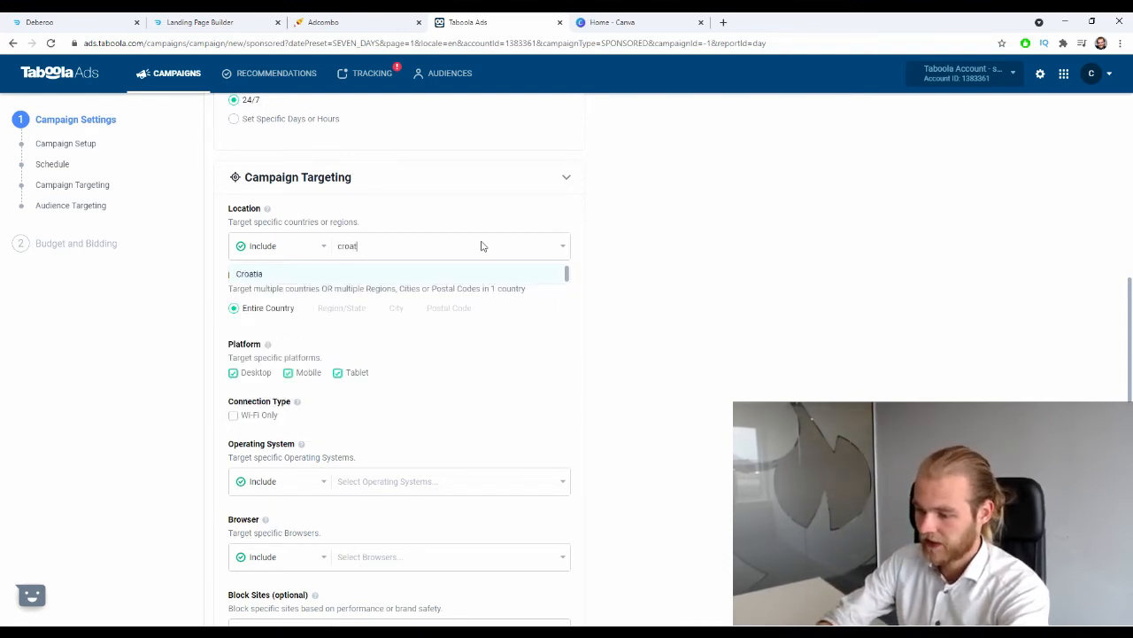
{"action": "left_click", "coordinate": [270, 275]}
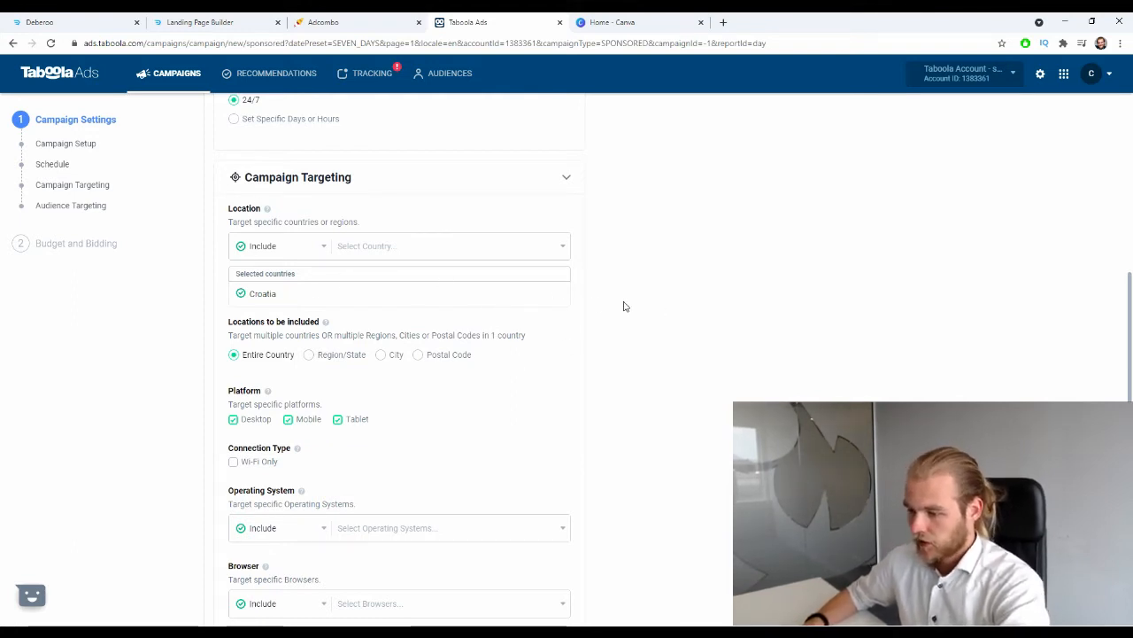
{"action": "left_click", "coordinate": [408, 248]}
{"action": "left_click", "coordinate": [670, 266]}
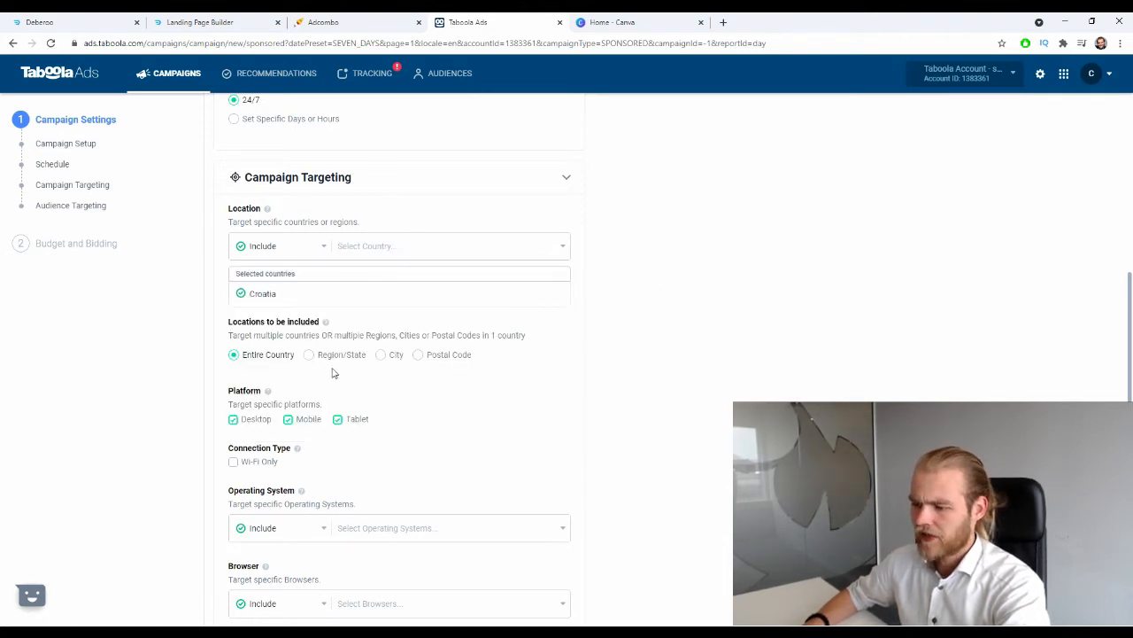
Preview the Region/State, City and Postal Code location options, keeping Entire Country as the included location.
{"action": "scroll", "coordinate": [331, 372], "scroll_direction": "down", "scroll_amount": 1}
{"action": "left_click_drag", "start_coordinate": [232, 263], "coordinate": [303, 269]}
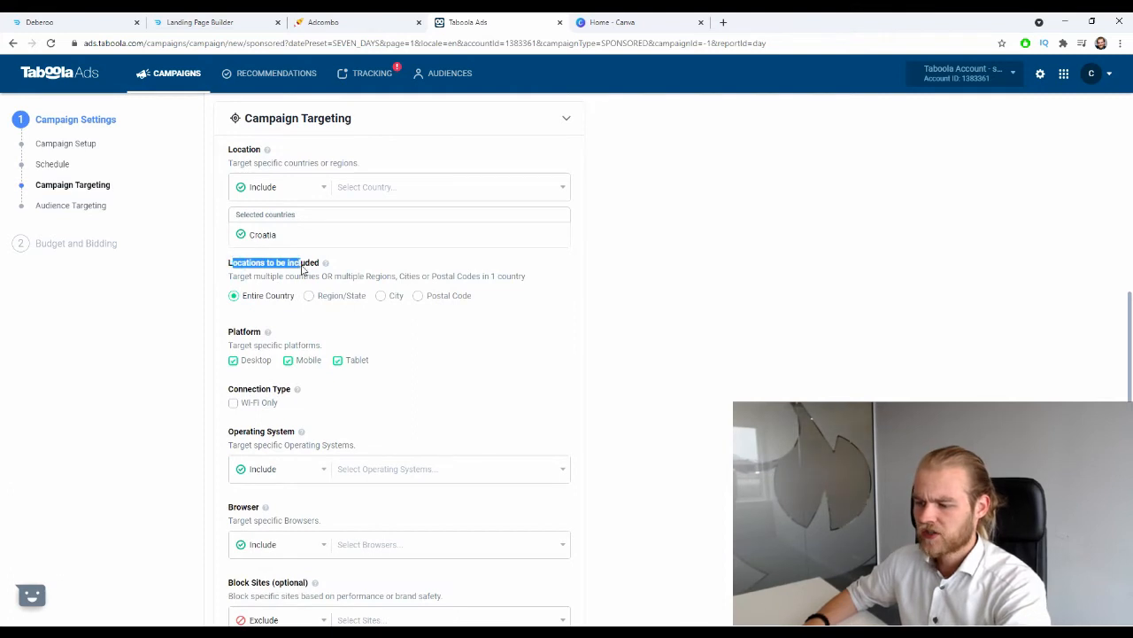
{"action": "left_click", "coordinate": [305, 275]}
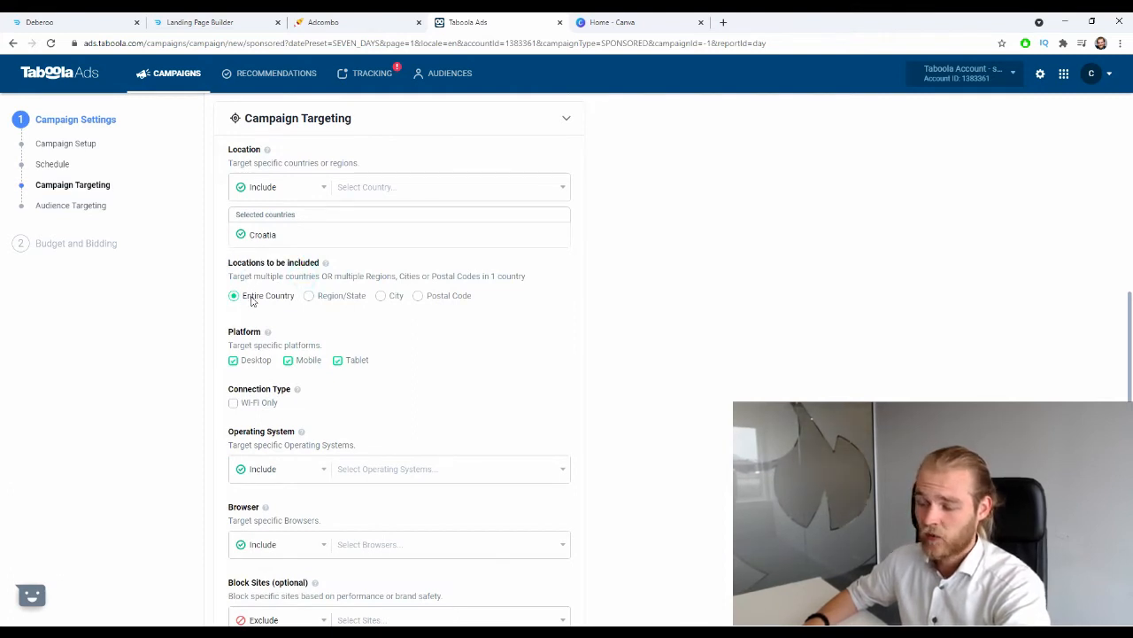
{"action": "left_click", "coordinate": [308, 295]}
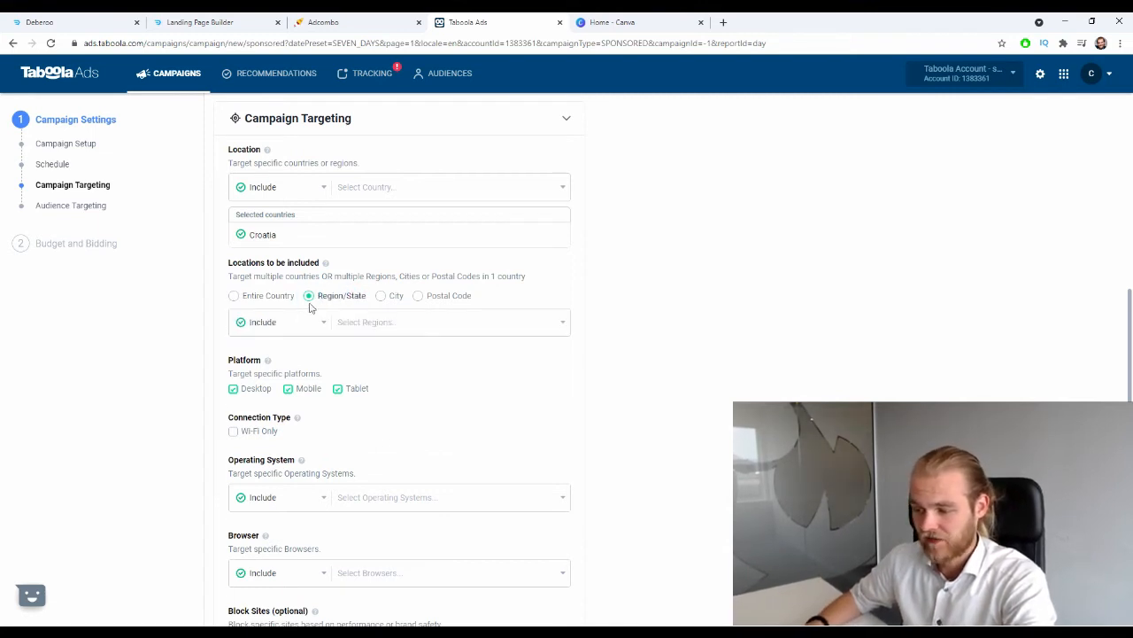
{"action": "left_click", "coordinate": [381, 298]}
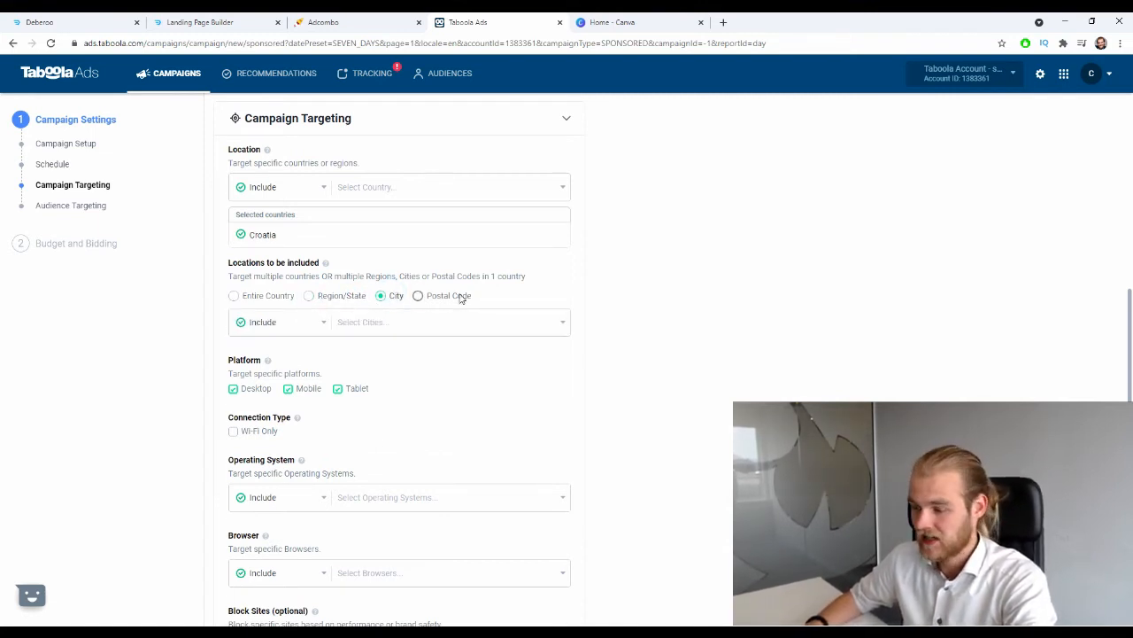
{"action": "left_click", "coordinate": [418, 296]}
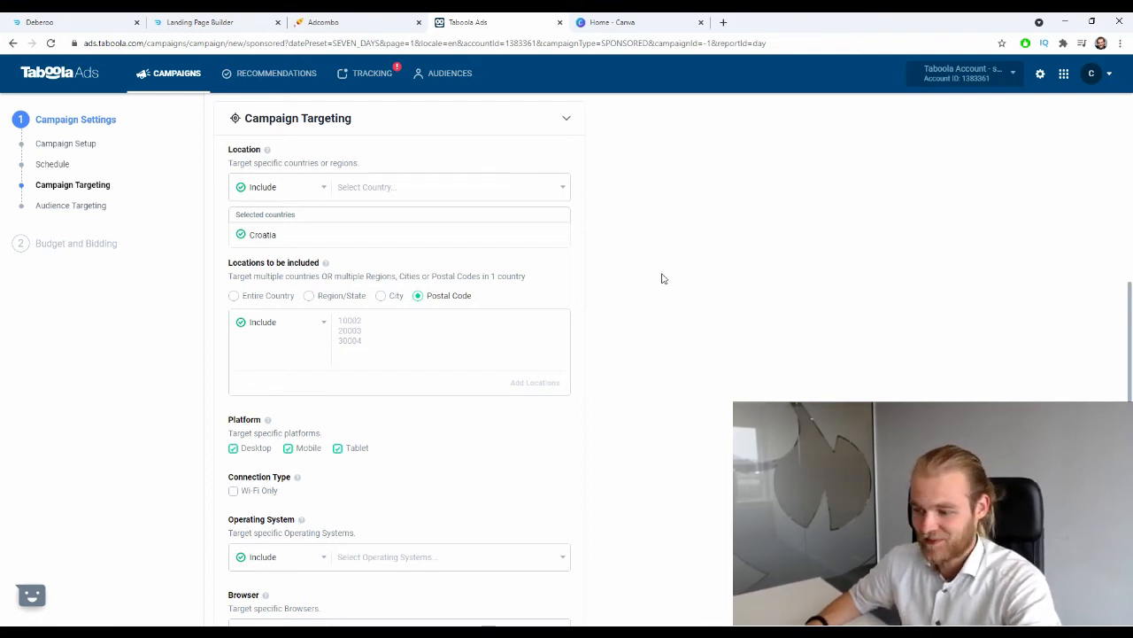
{"action": "left_click", "coordinate": [241, 291]}
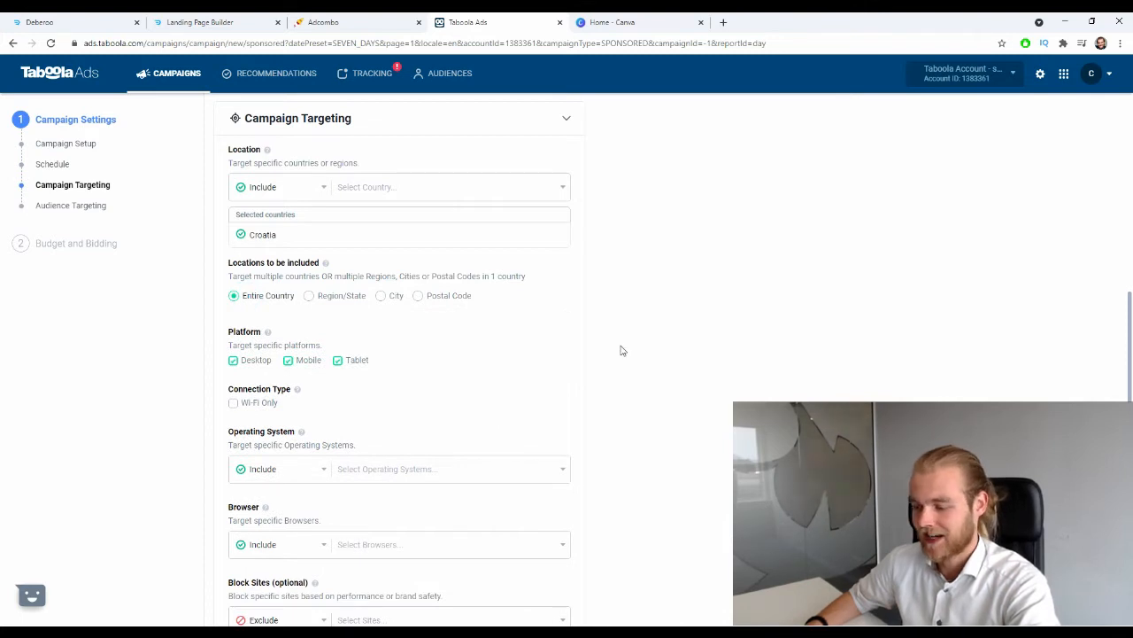
Limit the platform targeting to Mobile by removing Desktop and Tablet.
{"action": "scroll", "coordinate": [621, 333], "scroll_direction": "down", "scroll_amount": 2}
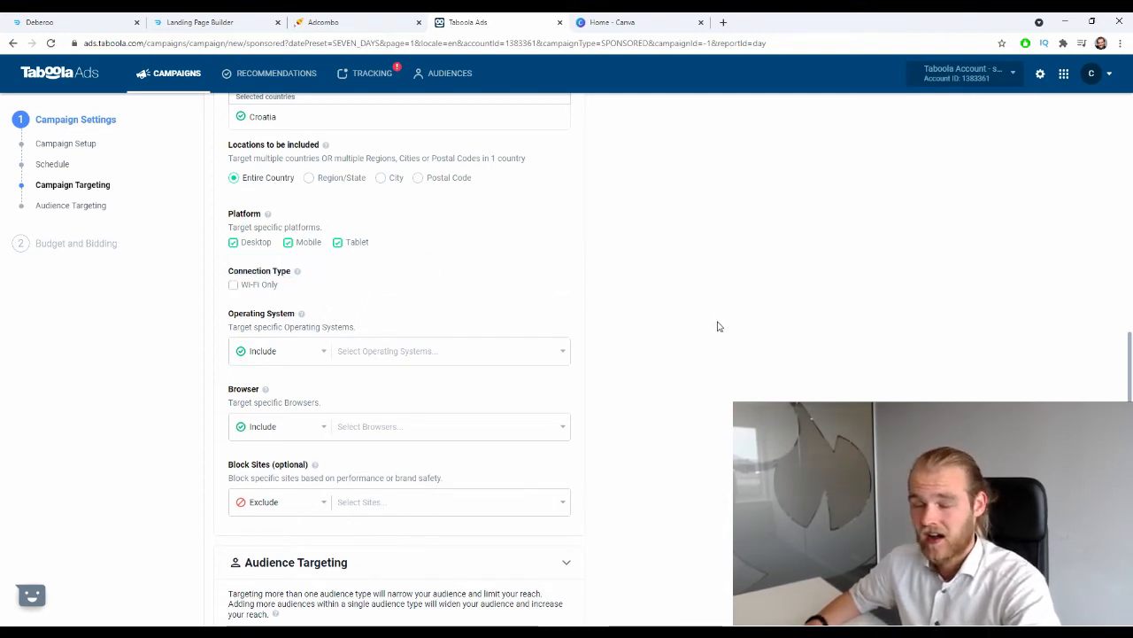
{"action": "left_click", "coordinate": [338, 241]}
{"action": "left_click", "coordinate": [233, 241]}
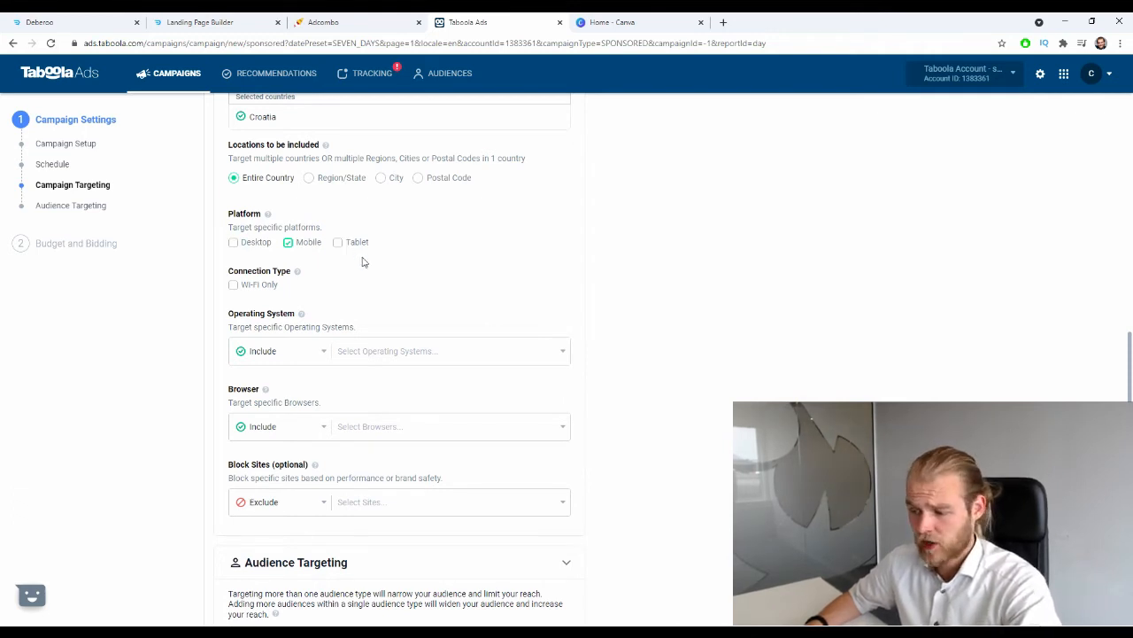
Set the operating system targeting to Exclude and look through the Android versions without selecting any.
{"action": "scroll", "coordinate": [789, 291], "scroll_direction": "down", "scroll_amount": 2}
{"action": "scroll", "coordinate": [297, 243], "scroll_direction": "up", "scroll_amount": 1}
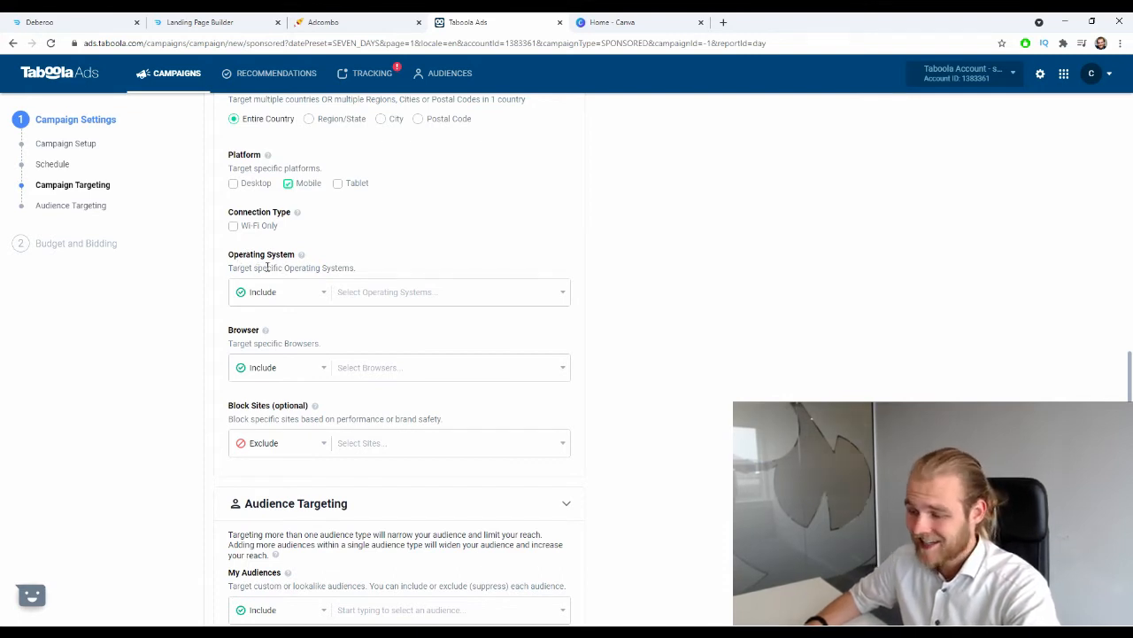
{"action": "left_click", "coordinate": [387, 292]}
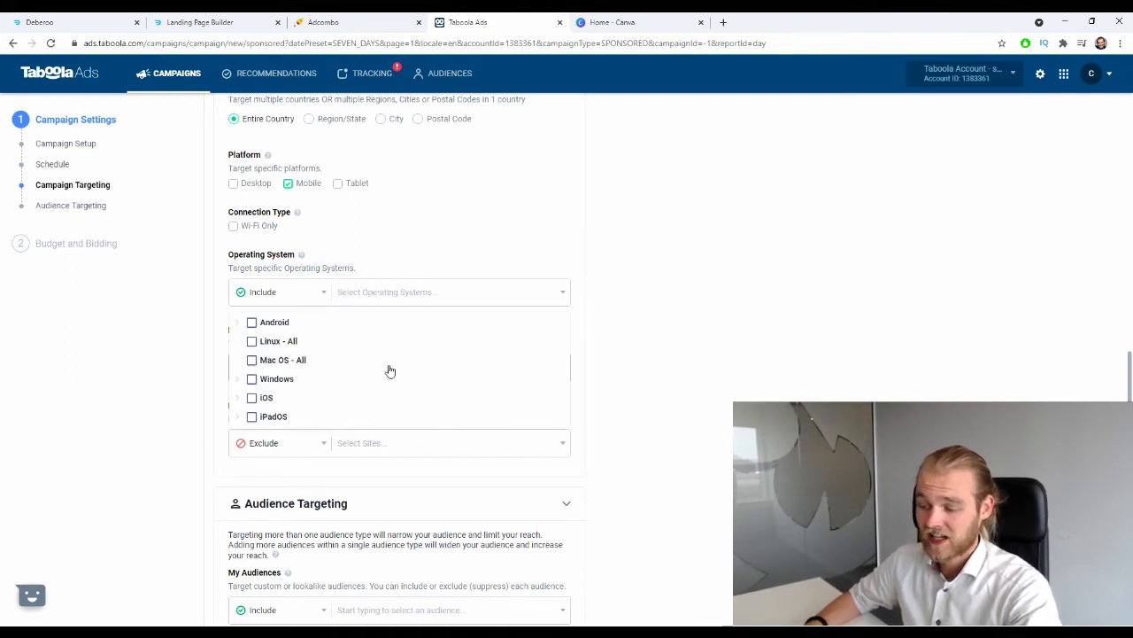
{"action": "left_click", "coordinate": [307, 295]}
{"action": "left_click", "coordinate": [264, 354]}
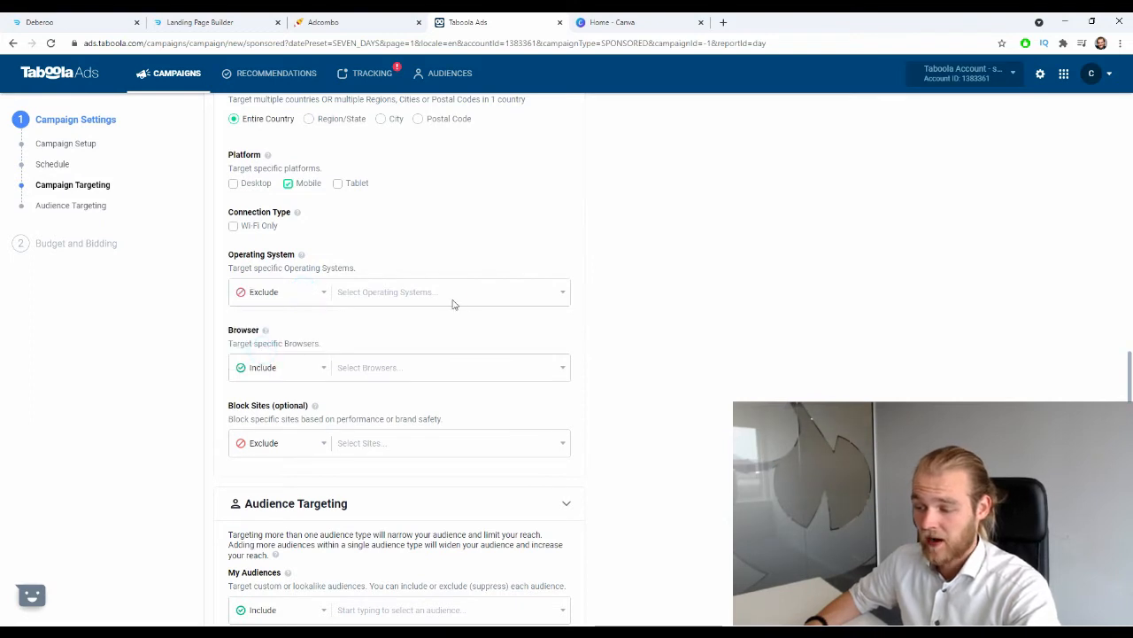
{"action": "left_click", "coordinate": [453, 304]}
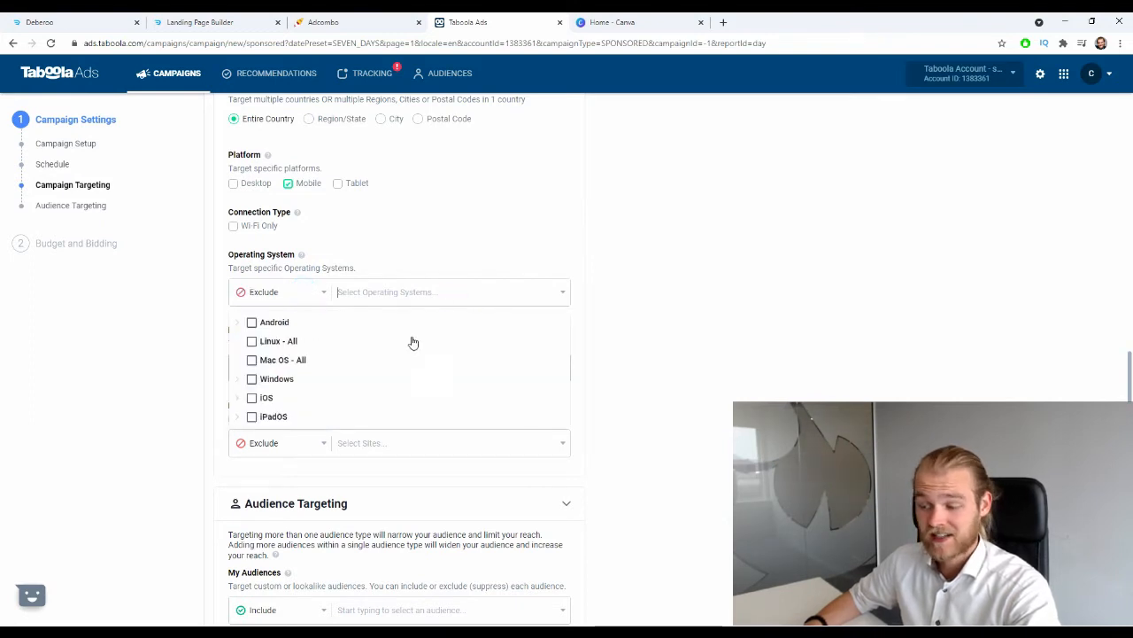
{"action": "left_click", "coordinate": [237, 327]}
{"action": "scroll", "coordinate": [431, 398], "scroll_direction": "down", "scroll_amount": 4}
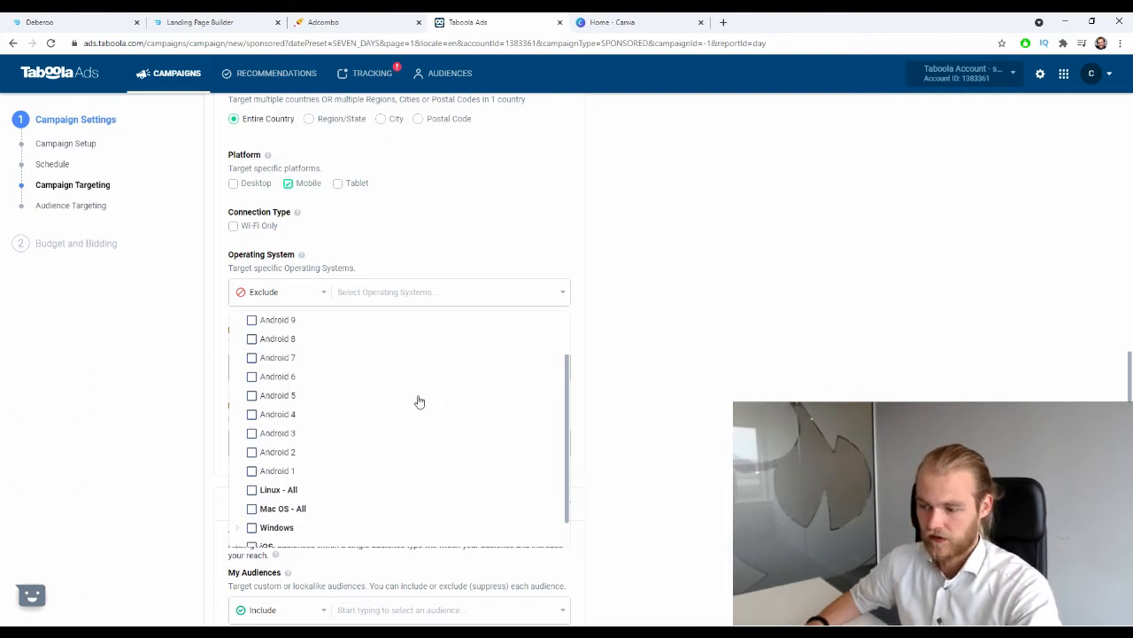
{"action": "scroll", "coordinate": [420, 399], "scroll_direction": "up", "scroll_amount": 2}
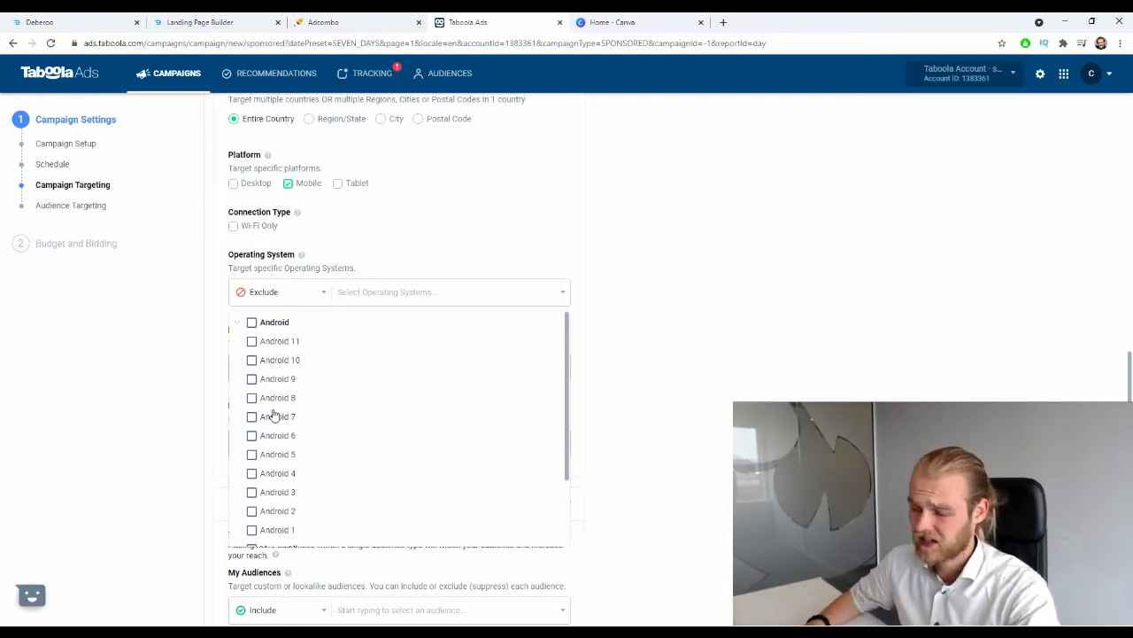
{"action": "left_click", "coordinate": [707, 369]}
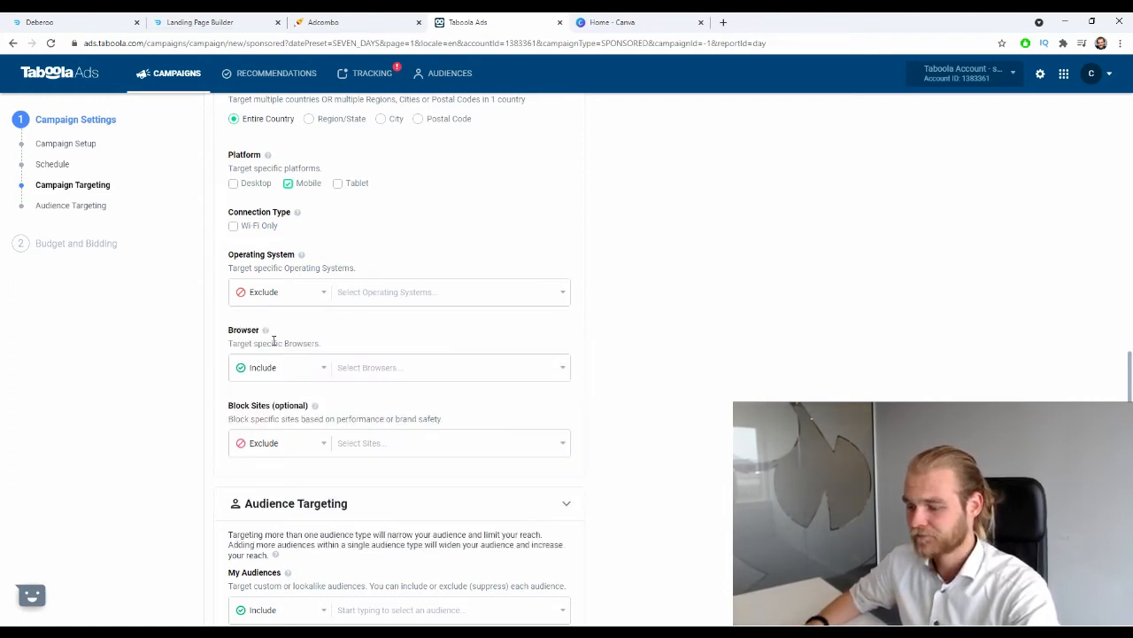
Set the browser targeting to Exclude and look through the list of browsers without selecting any.
{"action": "left_click", "coordinate": [288, 369]}
{"action": "left_click", "coordinate": [282, 427]}
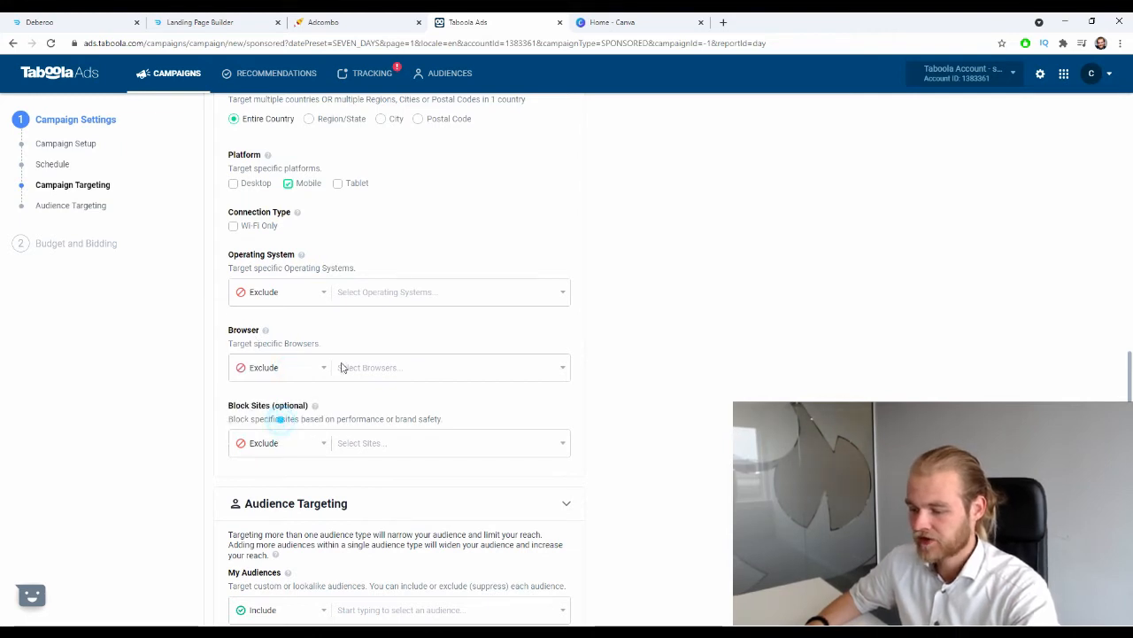
{"action": "left_click", "coordinate": [342, 367]}
{"action": "scroll", "coordinate": [526, 423], "scroll_direction": "down", "scroll_amount": 5}
{"action": "scroll", "coordinate": [523, 425], "scroll_direction": "down", "scroll_amount": 2}
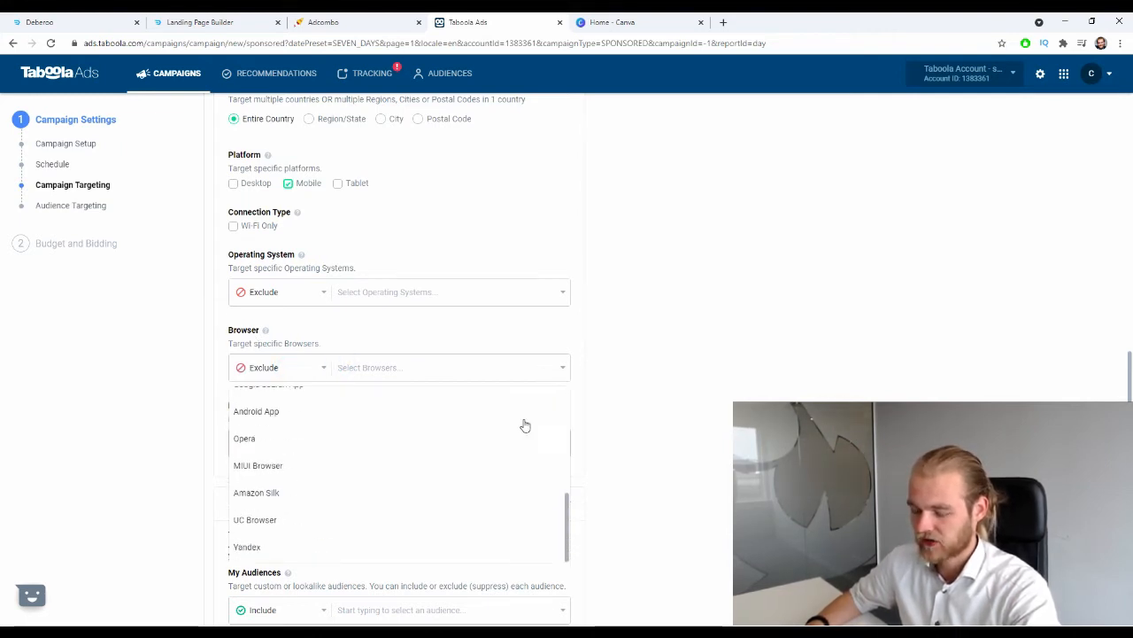
{"action": "scroll", "coordinate": [529, 423], "scroll_direction": "up", "scroll_amount": 6}
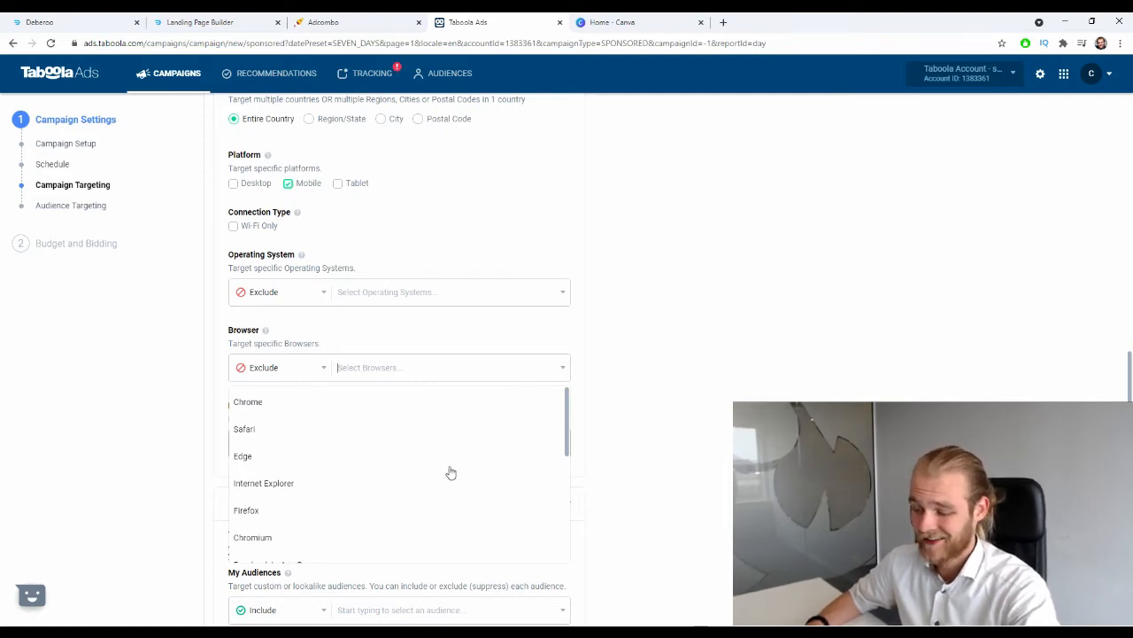
{"action": "scroll", "coordinate": [449, 470], "scroll_direction": "down", "scroll_amount": 1}
{"action": "scroll", "coordinate": [372, 463], "scroll_direction": "down", "scroll_amount": 1}
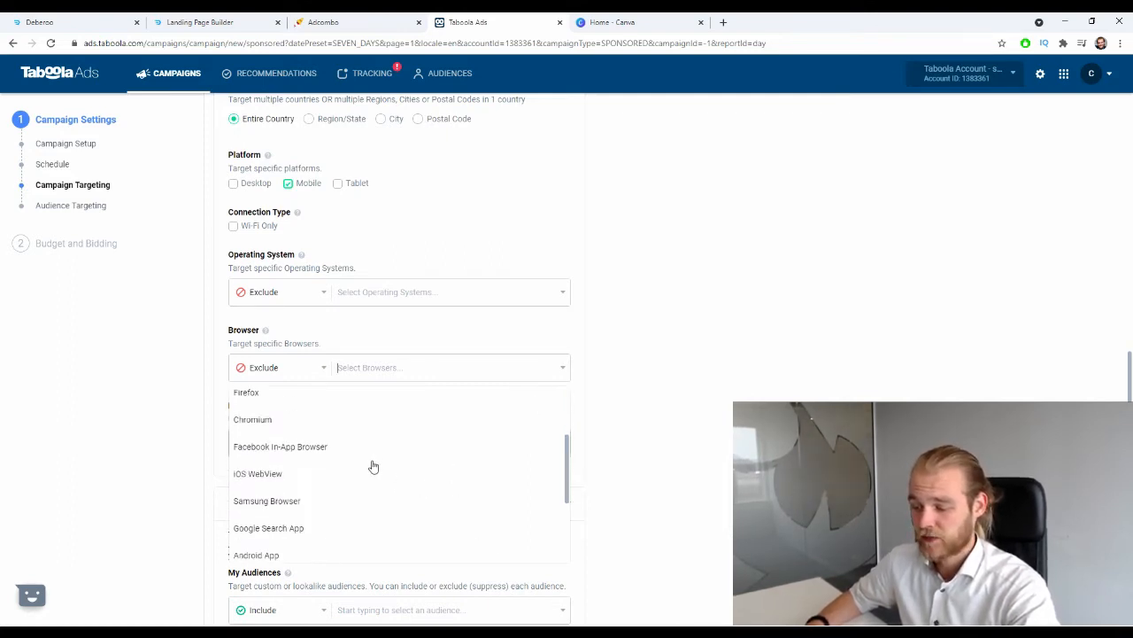
{"action": "scroll", "coordinate": [386, 437], "scroll_direction": "down", "scroll_amount": 2}
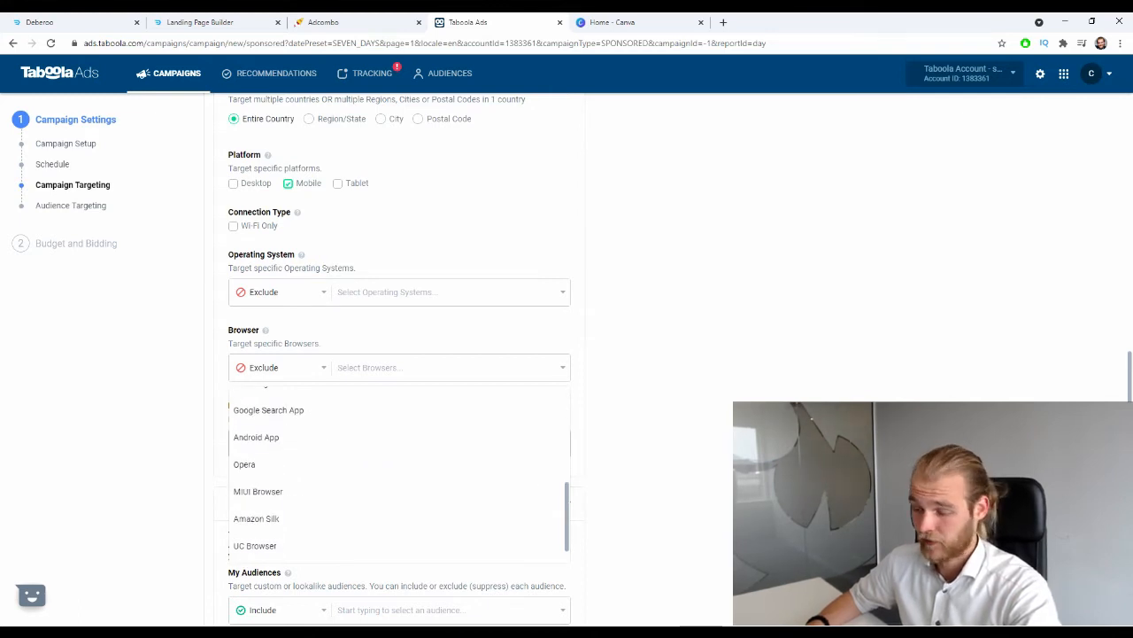
{"action": "left_click", "coordinate": [704, 428]}
{"action": "scroll", "coordinate": [704, 429], "scroll_direction": "down", "scroll_amount": 1}
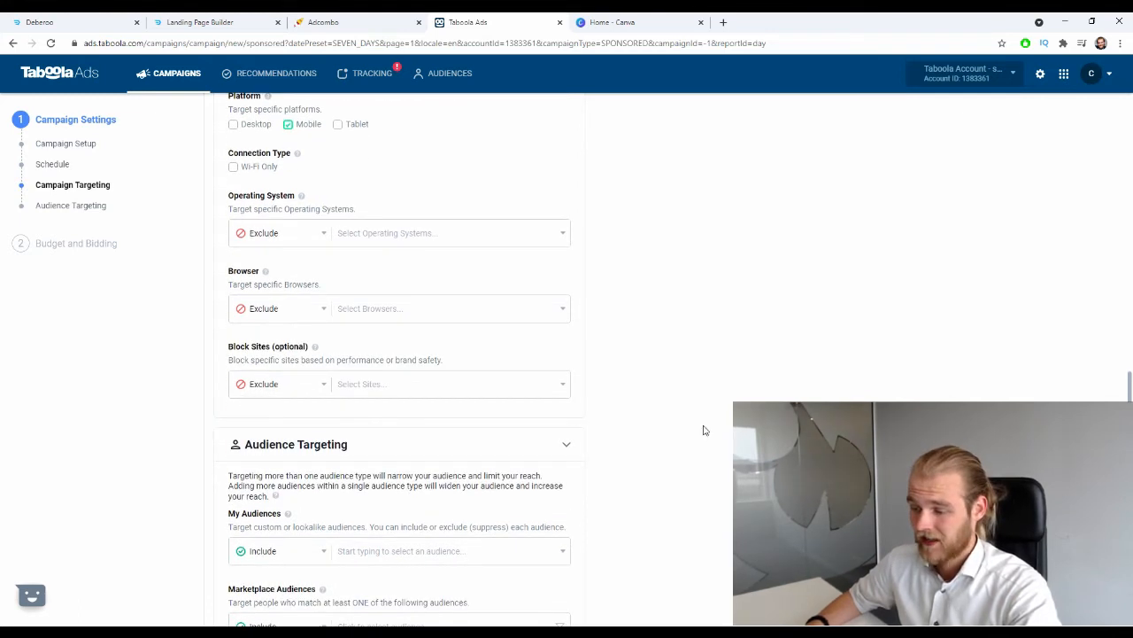
Look through the sites available for the optional Block Sites exclusion without selecting any.
{"action": "left_click", "coordinate": [413, 394]}
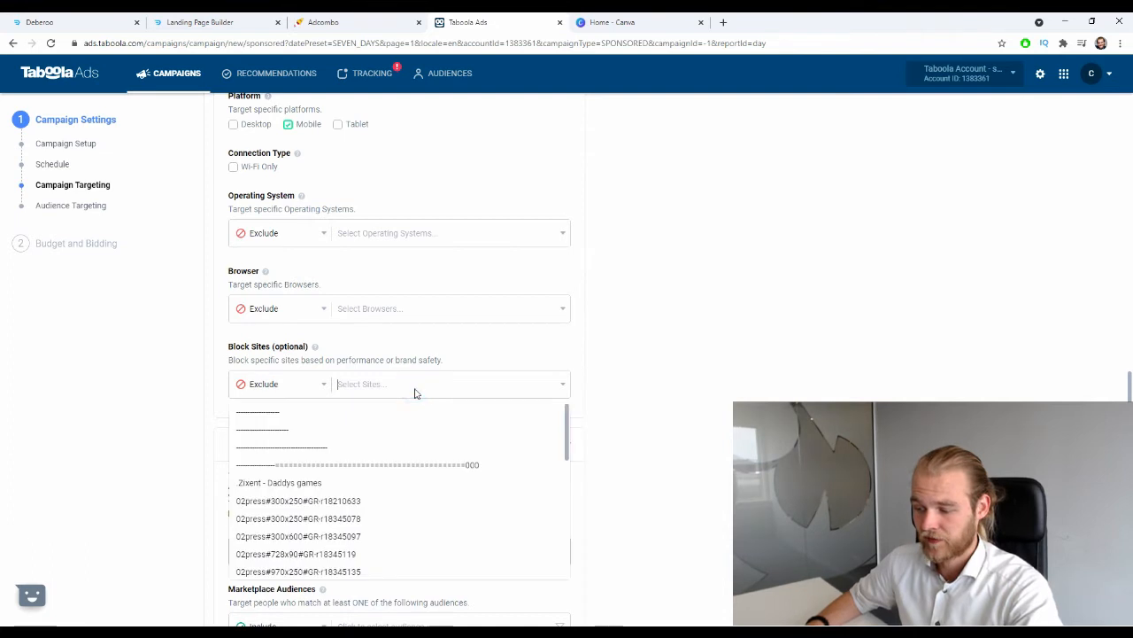
{"action": "scroll", "coordinate": [431, 429], "scroll_direction": "down", "scroll_amount": 10}
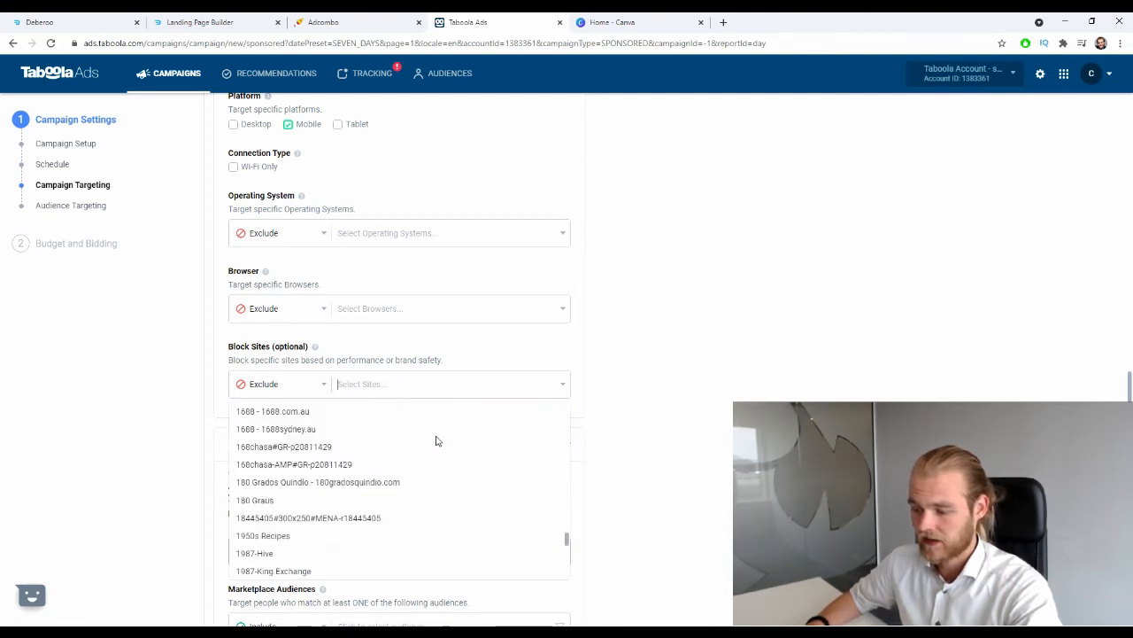
{"action": "scroll", "coordinate": [437, 437], "scroll_direction": "down", "scroll_amount": 10}
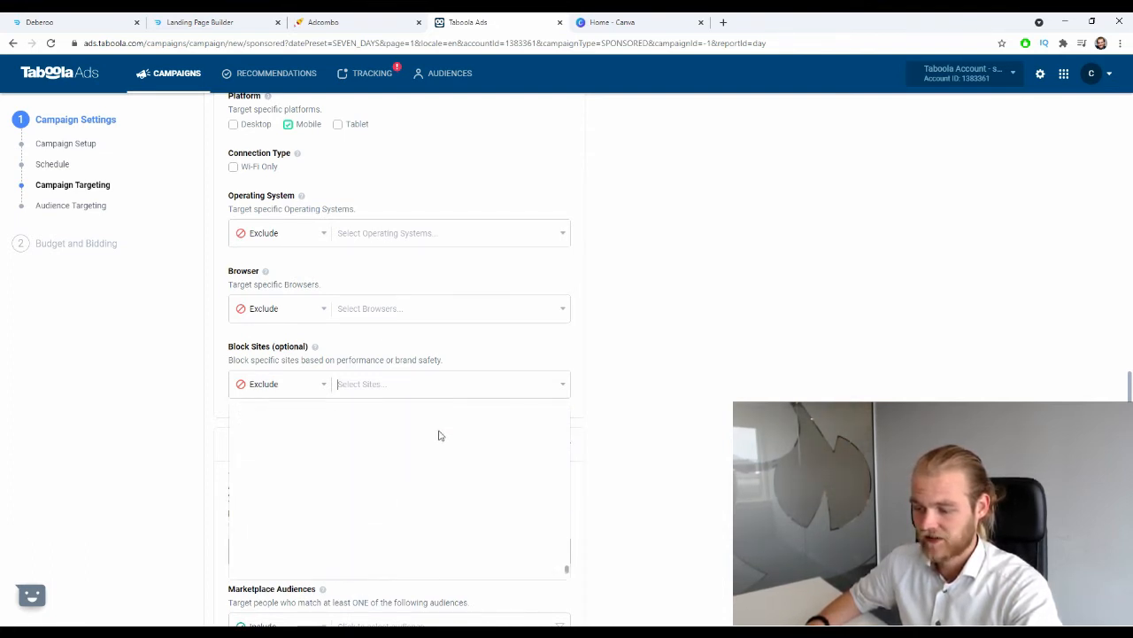
{"action": "scroll", "coordinate": [451, 456], "scroll_direction": "down", "scroll_amount": 10}
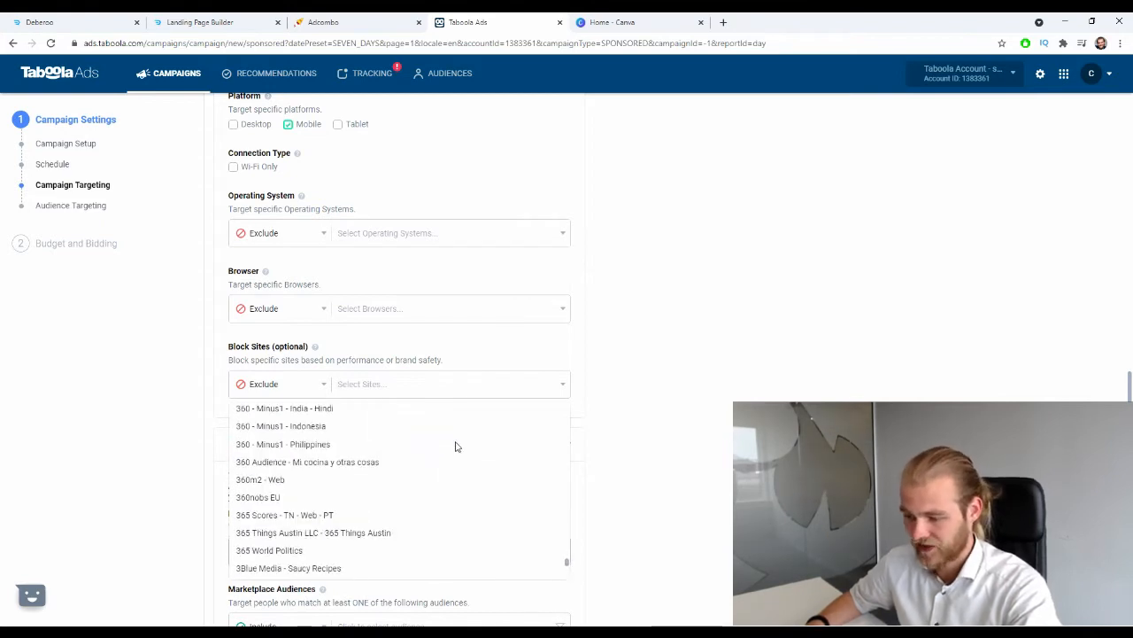
{"action": "scroll", "coordinate": [443, 389], "scroll_direction": "down", "scroll_amount": 1}
{"action": "left_click", "coordinate": [762, 323]}
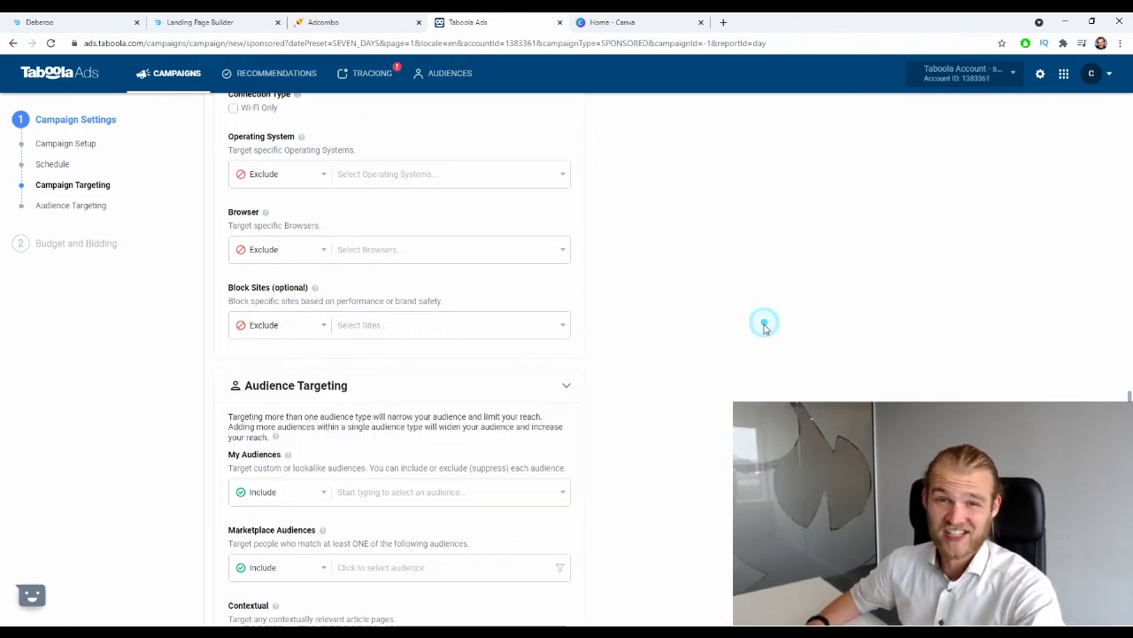
Review the My Audiences, Marketplace Audiences and Contextual options in the audience targeting, leaving them all empty.
{"action": "scroll", "coordinate": [758, 346], "scroll_direction": "down", "scroll_amount": 2}
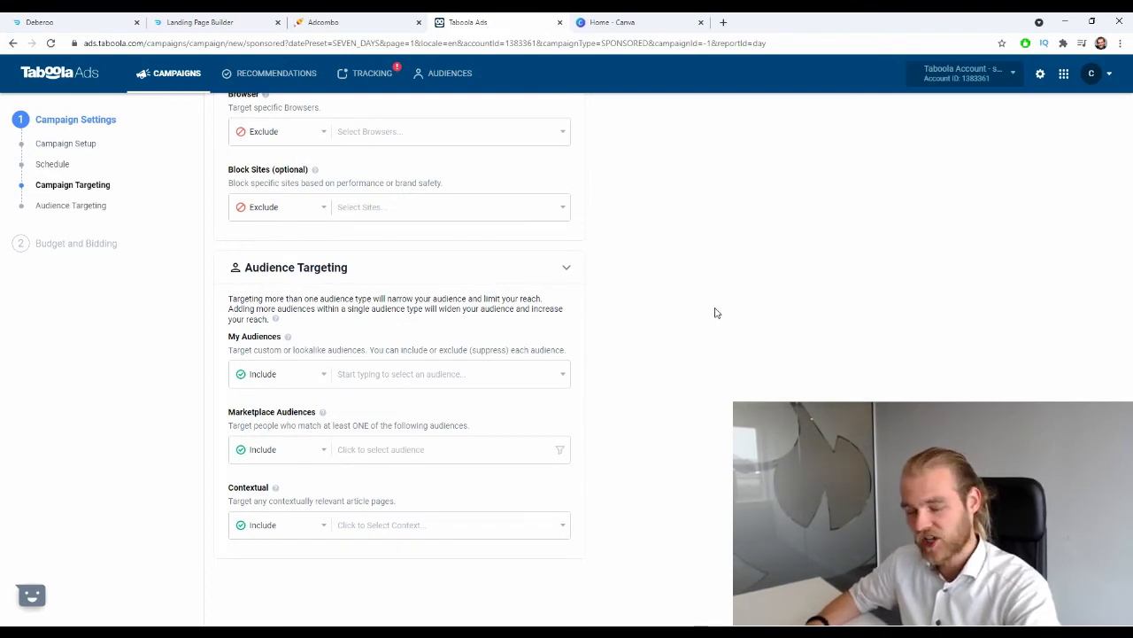
{"action": "left_click", "coordinate": [451, 376]}
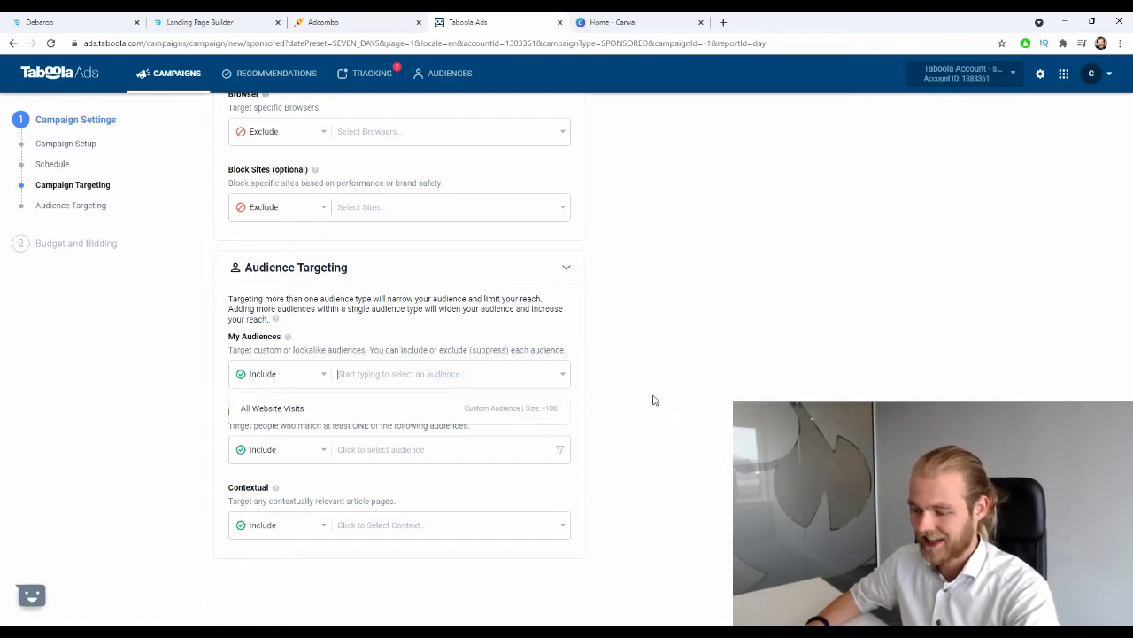
{"action": "left_click", "coordinate": [649, 398]}
{"action": "left_click", "coordinate": [513, 450]}
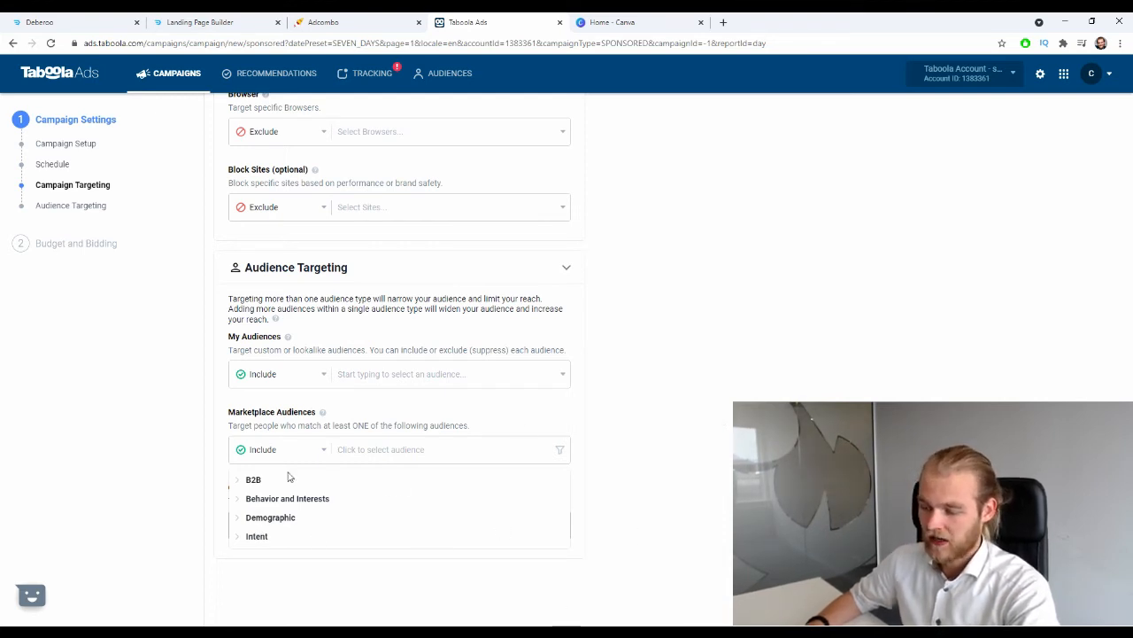
{"action": "left_click", "coordinate": [704, 432]}
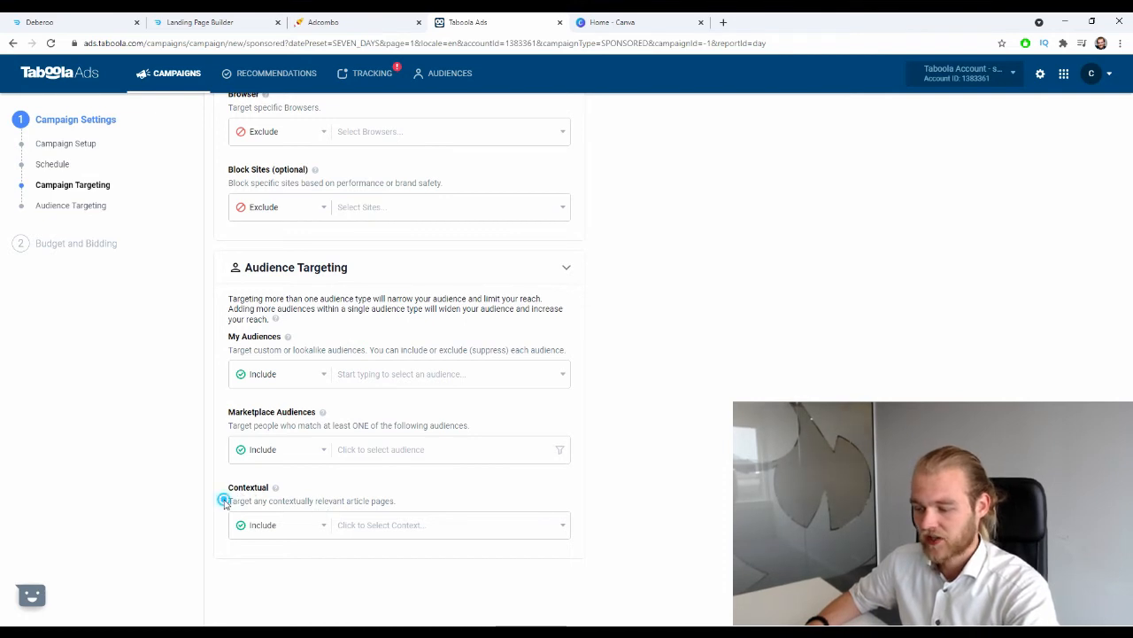
{"action": "left_click_drag", "start_coordinate": [225, 501], "coordinate": [302, 502]}
{"action": "left_click", "coordinate": [149, 480]}
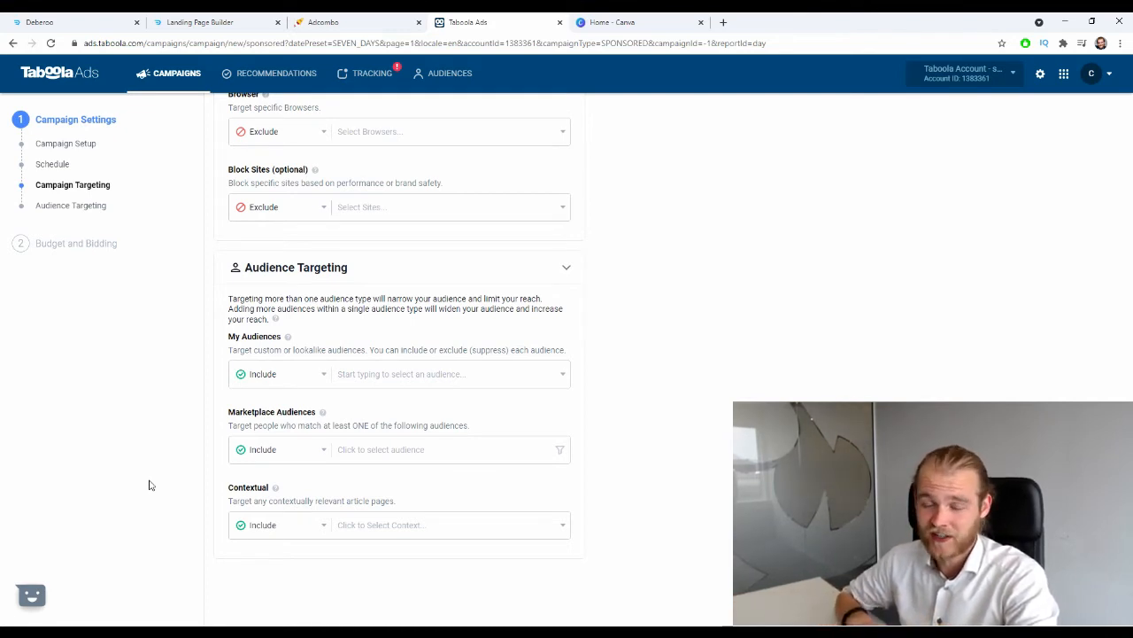
Proceed to the Budget and Bidding stage and set the daily budget to 250 EUR.
{"action": "scroll", "coordinate": [531, 576], "scroll_direction": "down", "scroll_amount": 1}
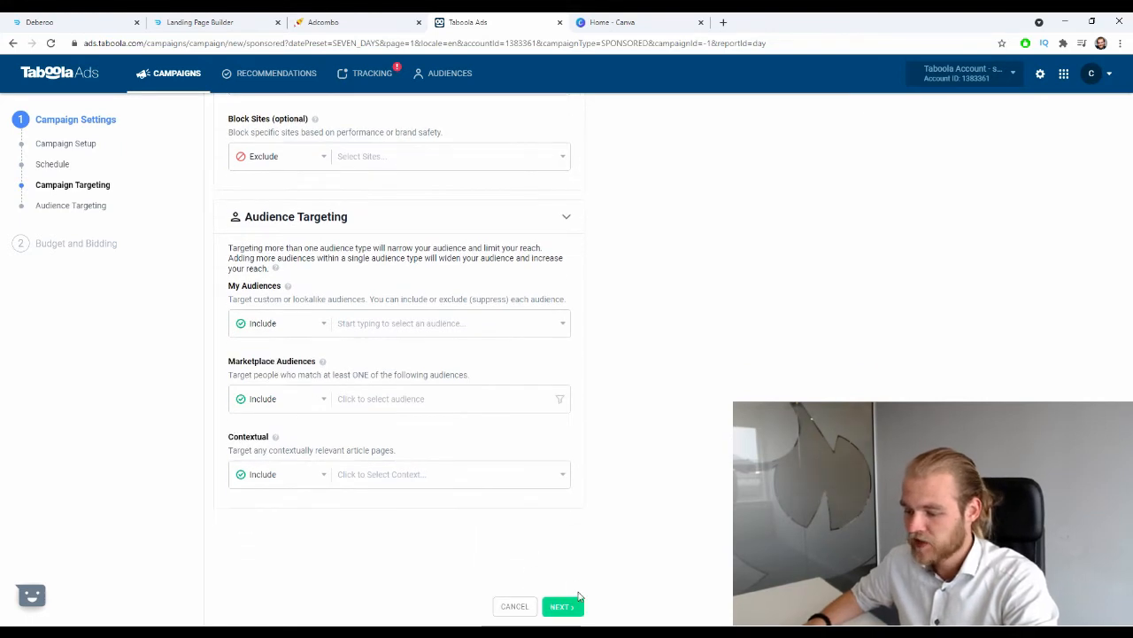
{"action": "left_click", "coordinate": [576, 599]}
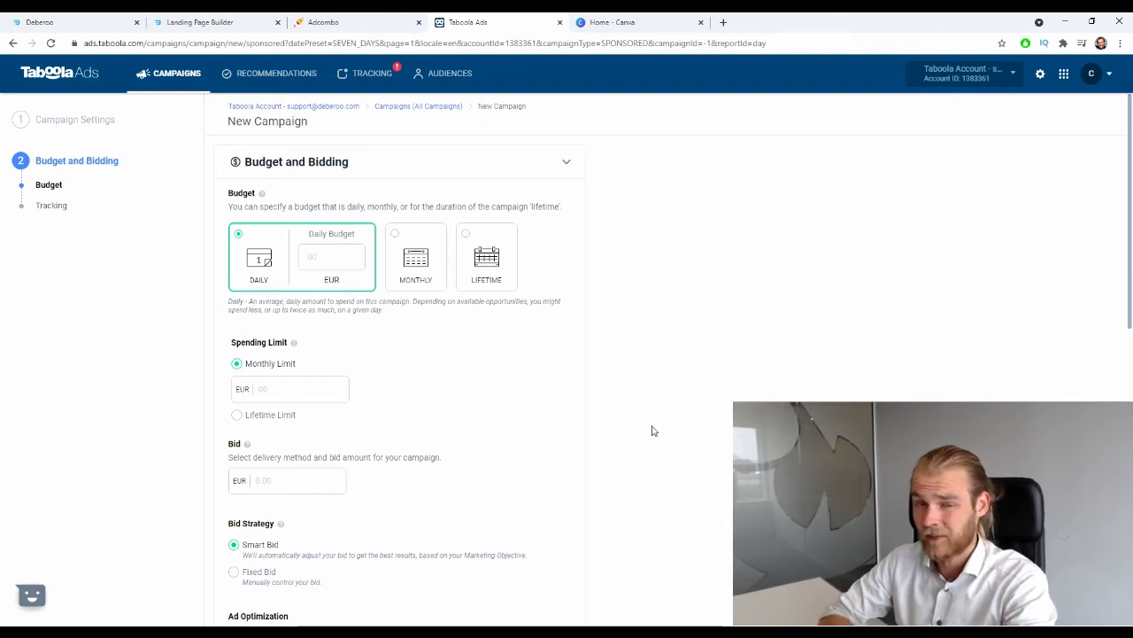
{"action": "left_click", "coordinate": [342, 259]}
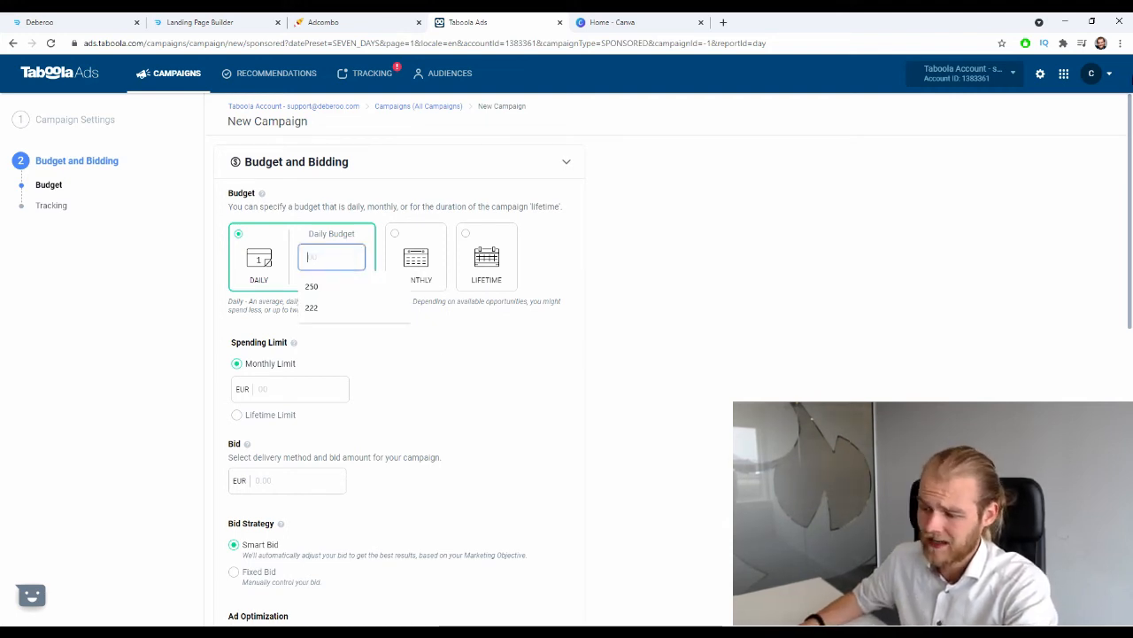
{"action": "left_click", "coordinate": [328, 286]}
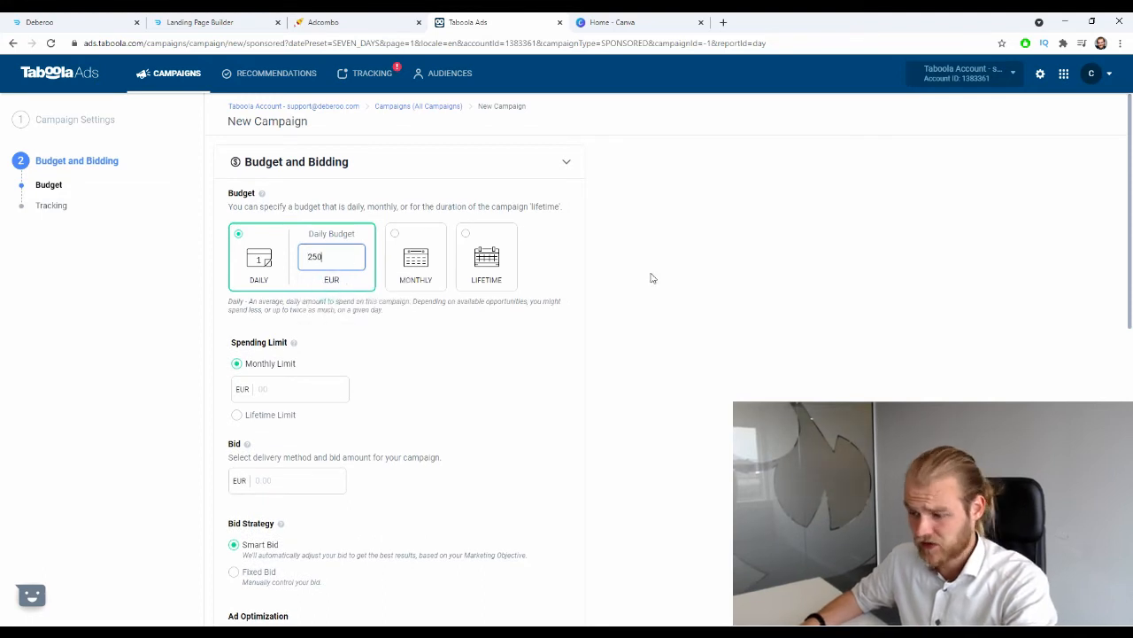
{"action": "left_click", "coordinate": [759, 271]}
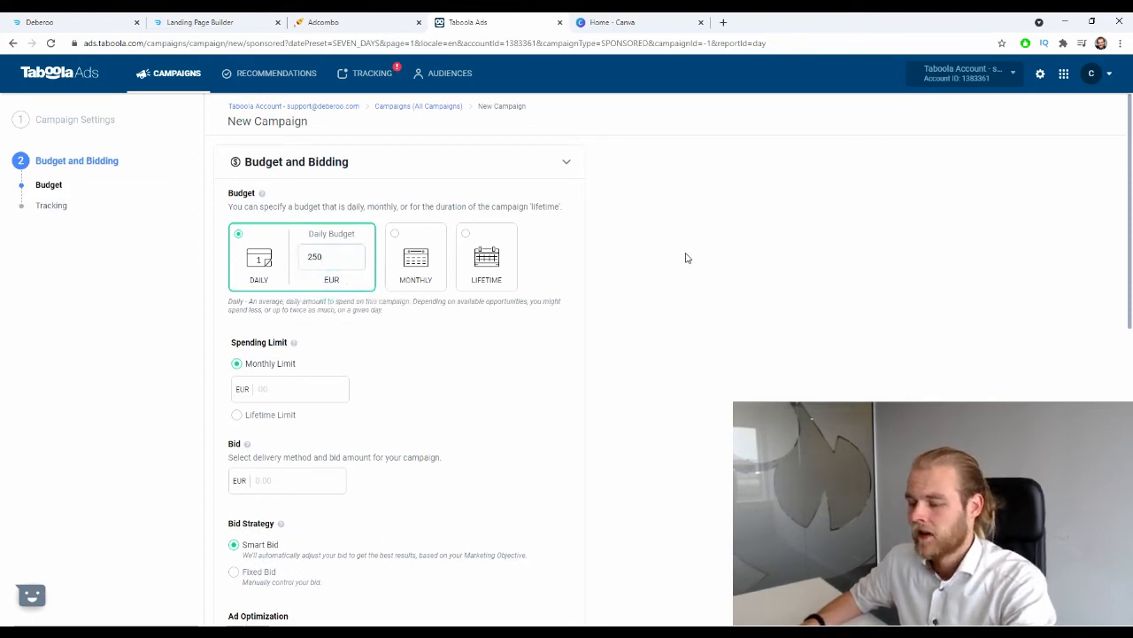
Switch the spending limit to Lifetime Limit and set it to 5000 EUR.
{"action": "scroll", "coordinate": [684, 255], "scroll_direction": "down", "scroll_amount": 1}
{"action": "scroll", "coordinate": [494, 240], "scroll_direction": "down", "scroll_amount": 2}
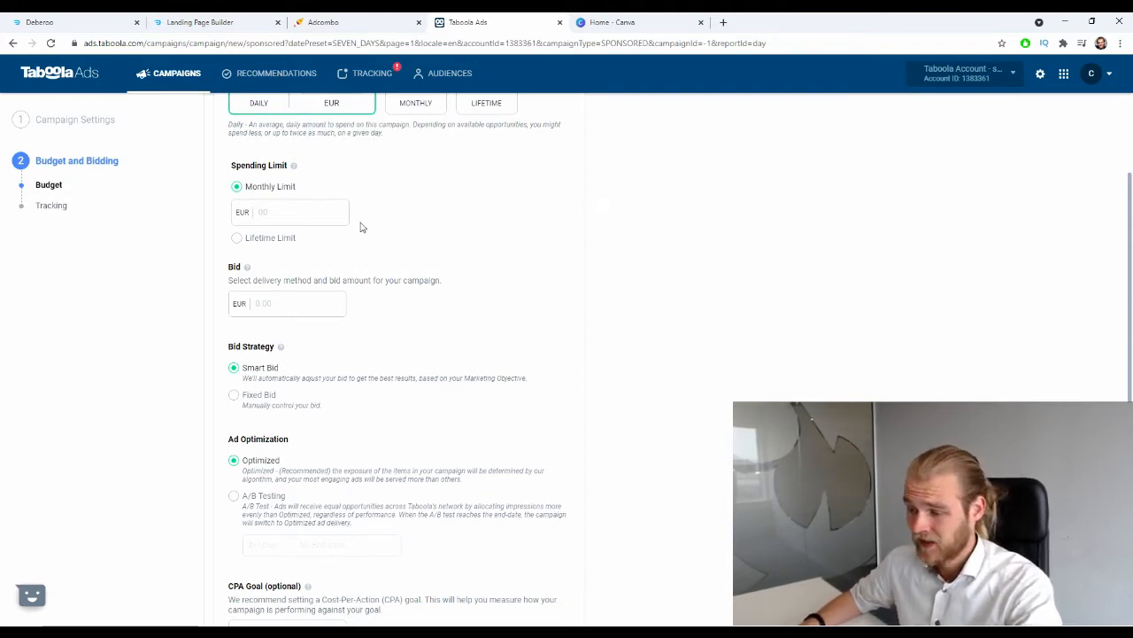
{"action": "left_click", "coordinate": [276, 237]}
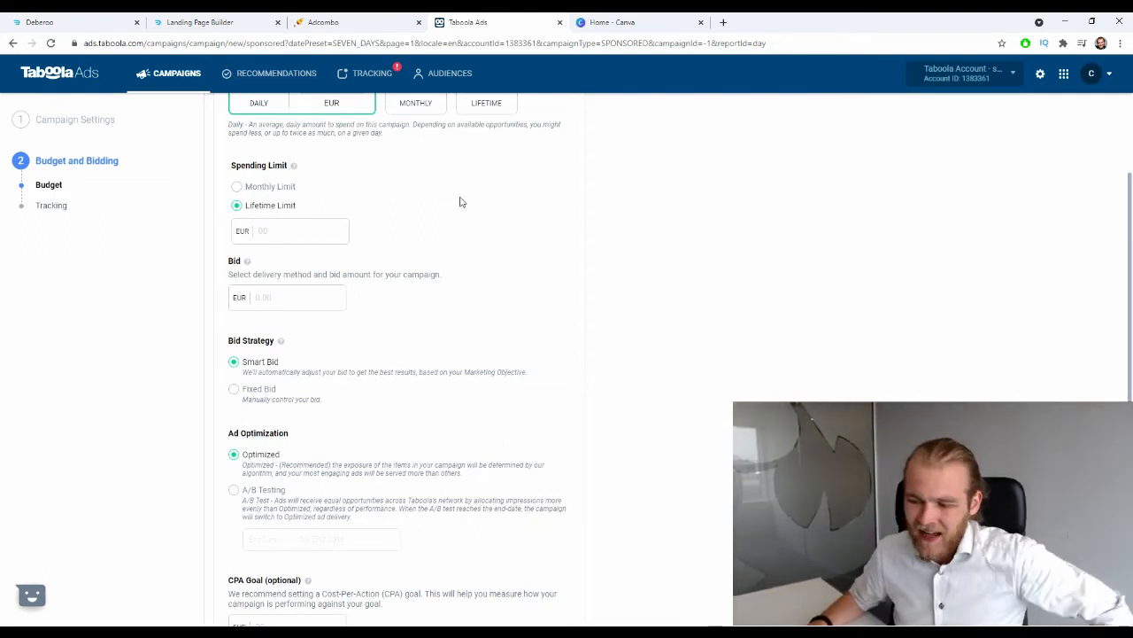
{"action": "left_click", "coordinate": [295, 188]}
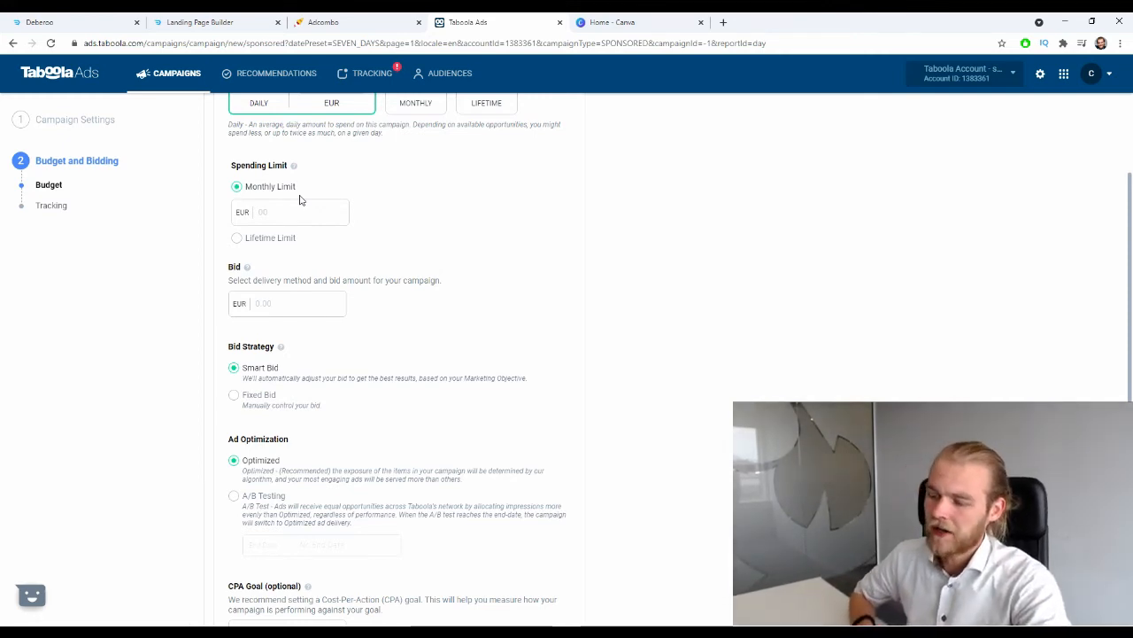
{"action": "left_click", "coordinate": [270, 237]}
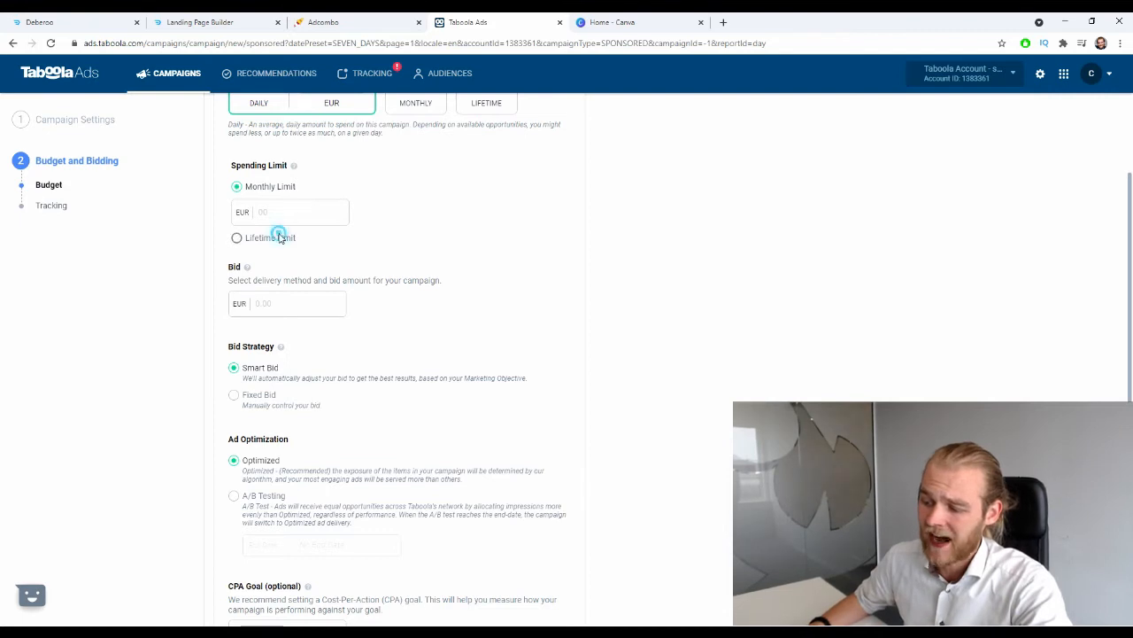
{"action": "scroll", "coordinate": [405, 271], "scroll_direction": "up", "scroll_amount": 2}
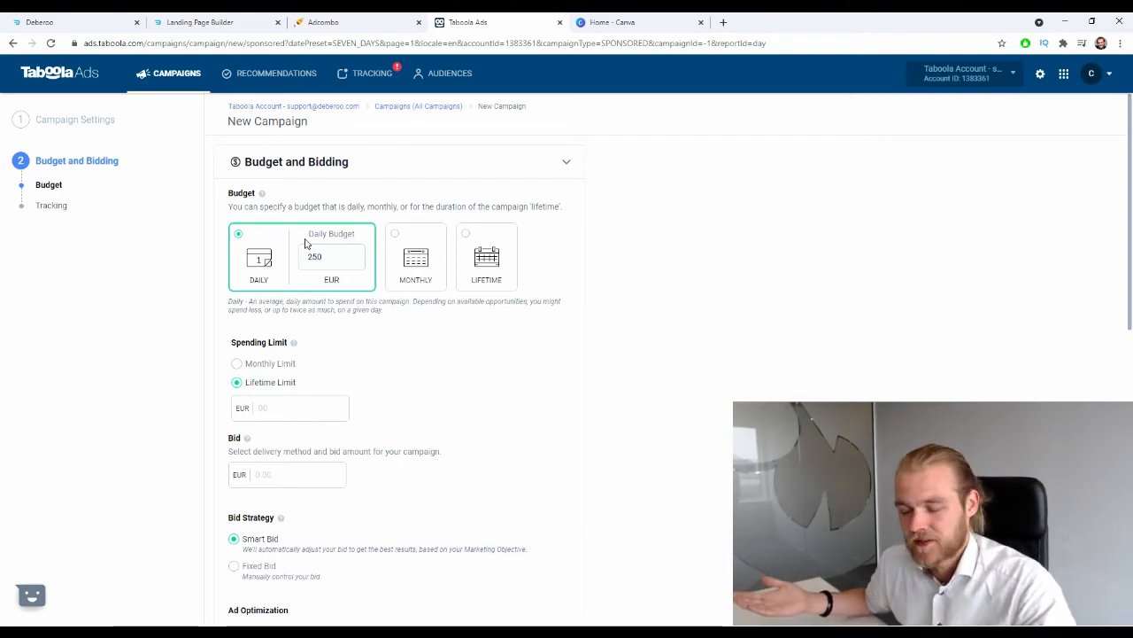
{"action": "left_click", "coordinate": [306, 407]}
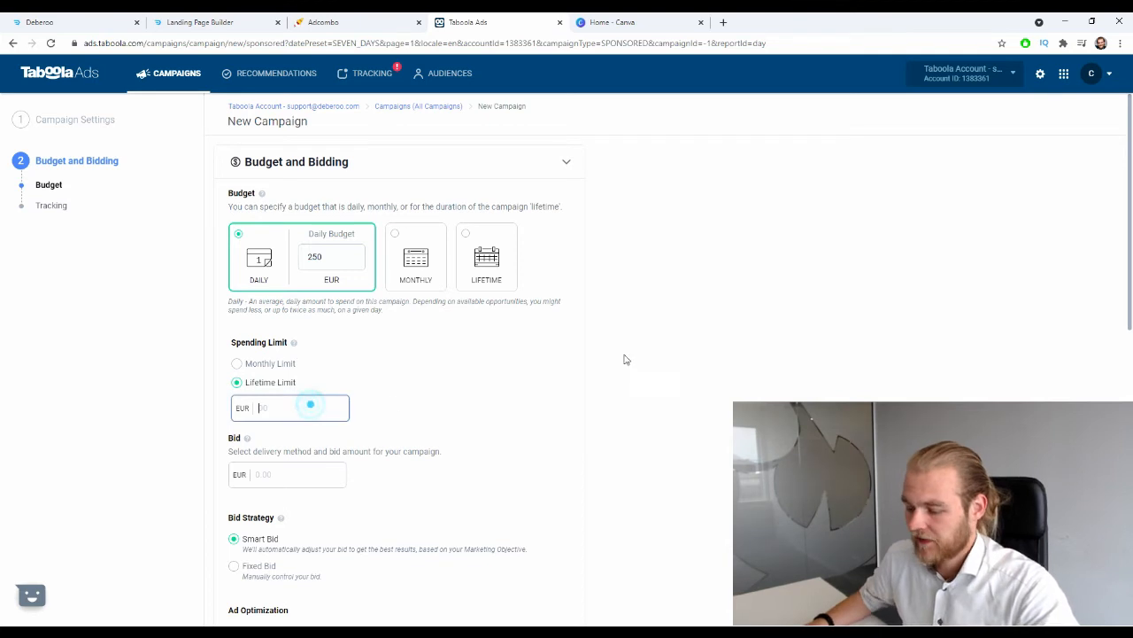
{"action": "type", "text": "5000"}
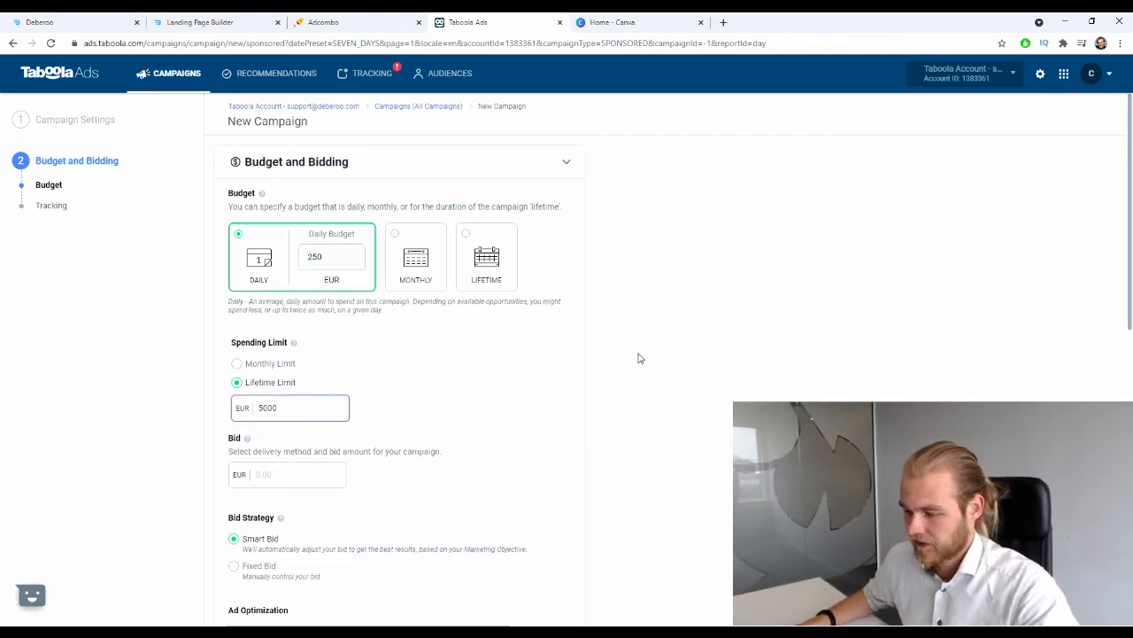
{"action": "left_click", "coordinate": [641, 358]}
Try a bid amount of 1.01 EUR and read the note about it.
{"action": "scroll", "coordinate": [576, 209], "scroll_direction": "down", "scroll_amount": 2}
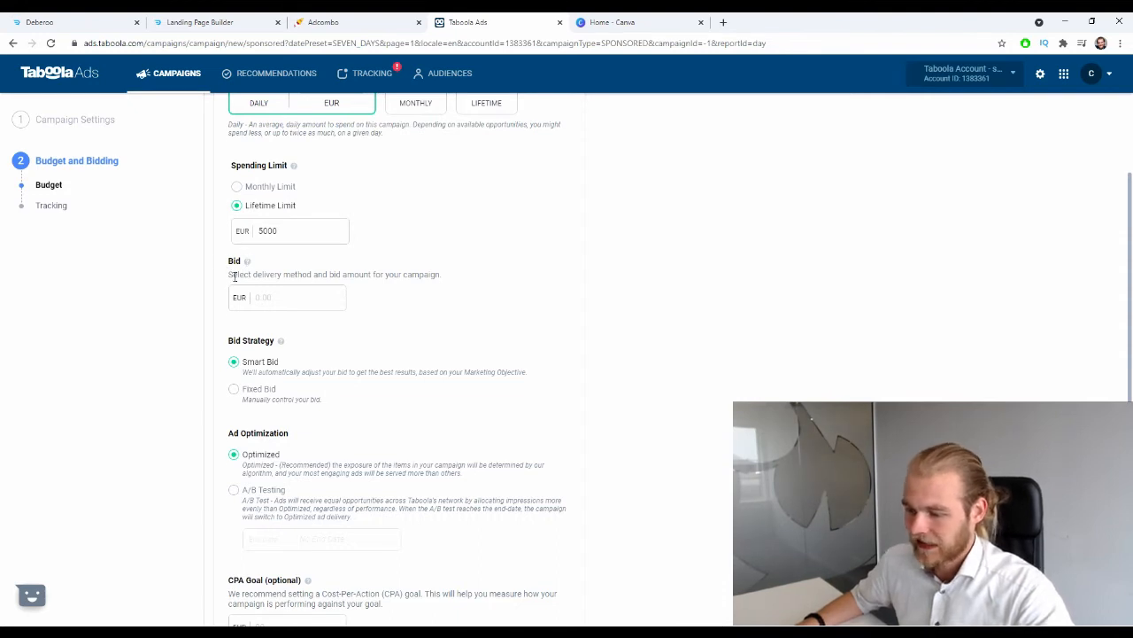
{"action": "left_click", "coordinate": [295, 295]}
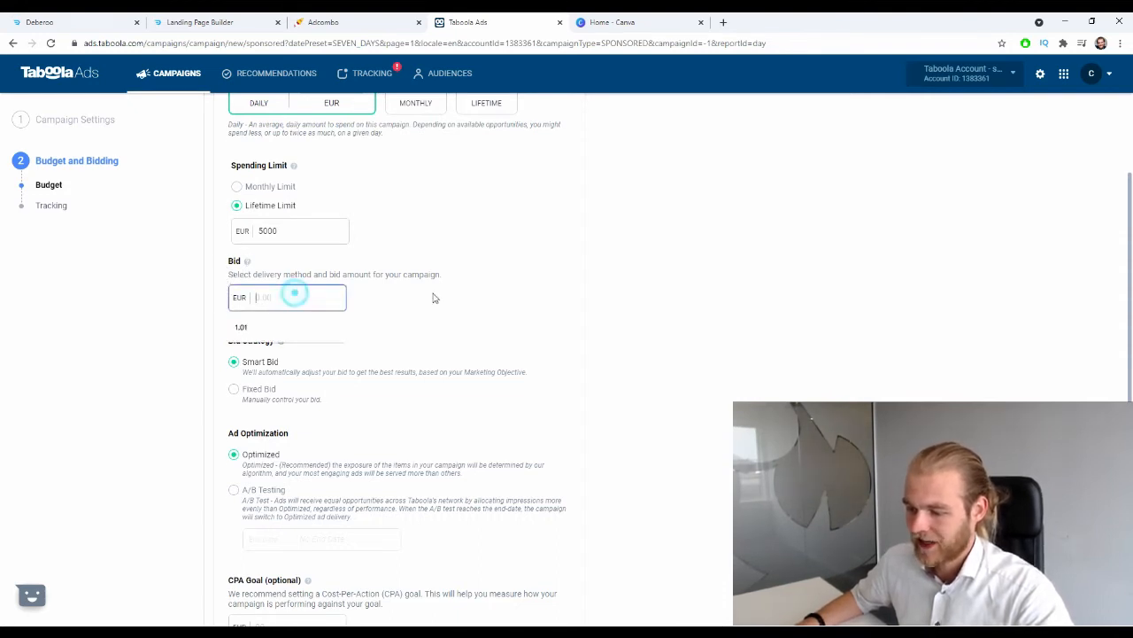
{"action": "left_click", "coordinate": [690, 278]}
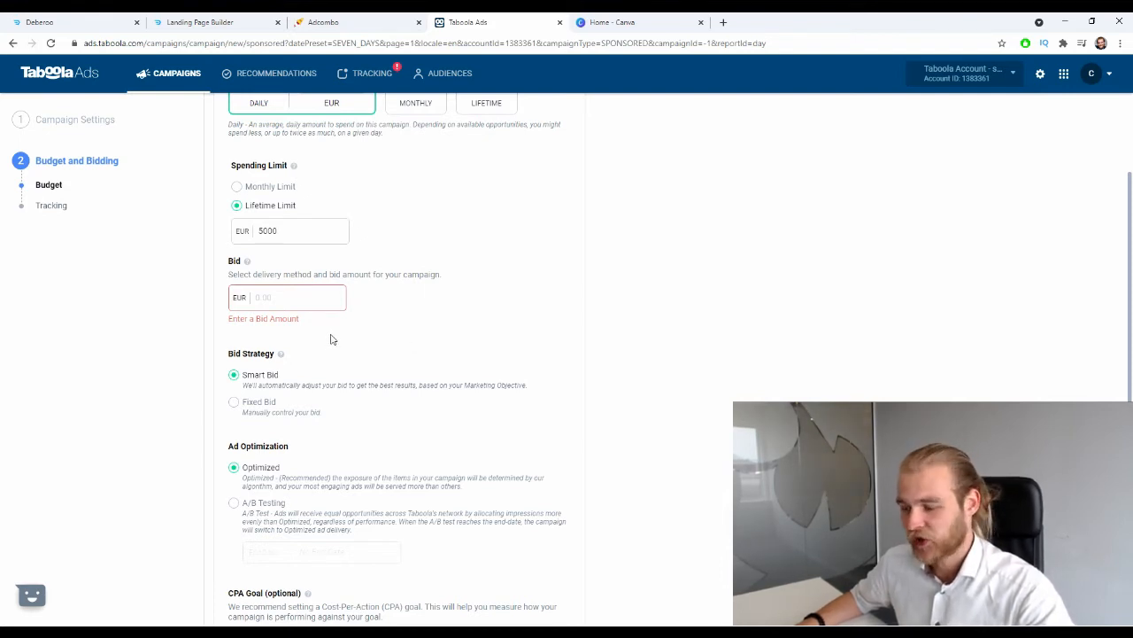
{"action": "left_click", "coordinate": [328, 294]}
{"action": "type", "text": "1.01"}
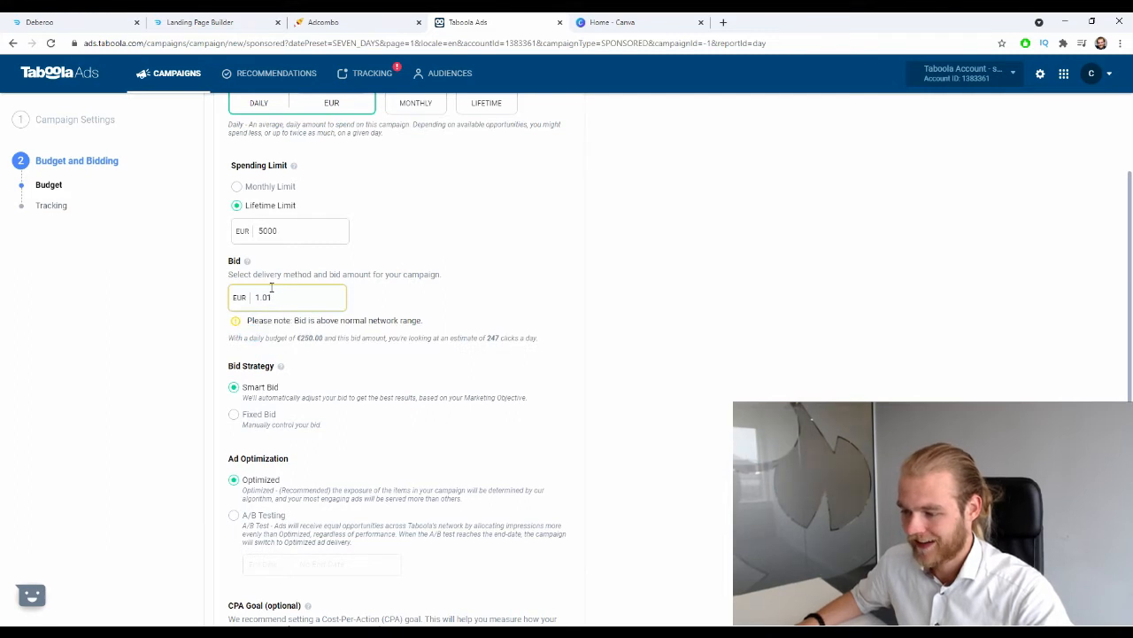
{"action": "left_click_drag", "start_coordinate": [248, 321], "coordinate": [421, 324]}
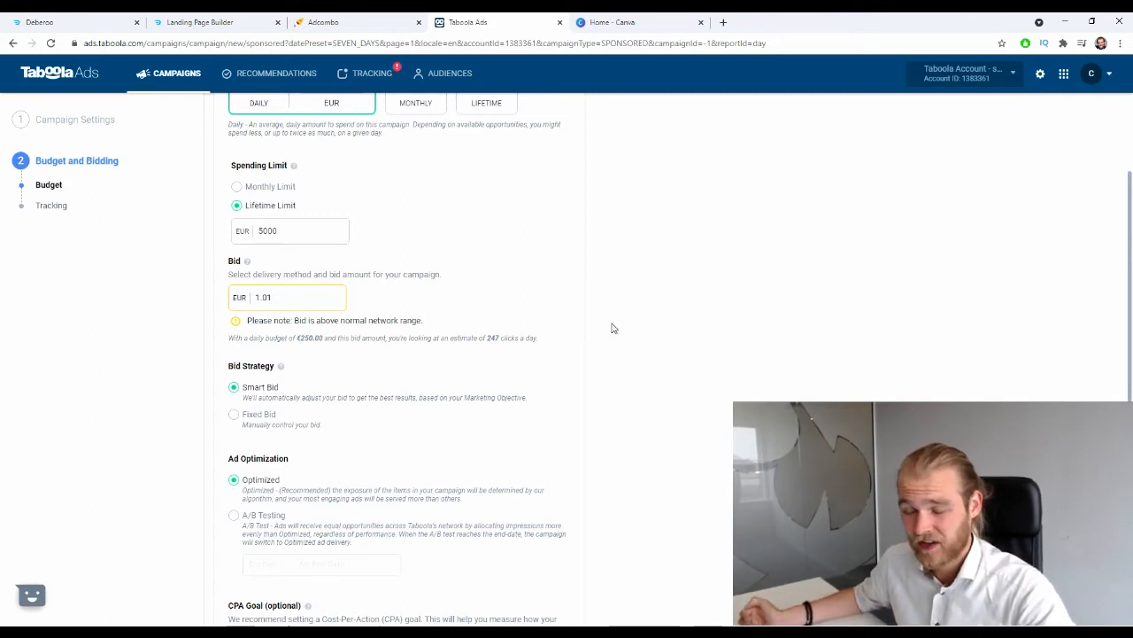
Set the campaign's bid amount to 0.01 EUR.
{"action": "left_click_drag", "start_coordinate": [299, 297], "coordinate": [235, 309]}
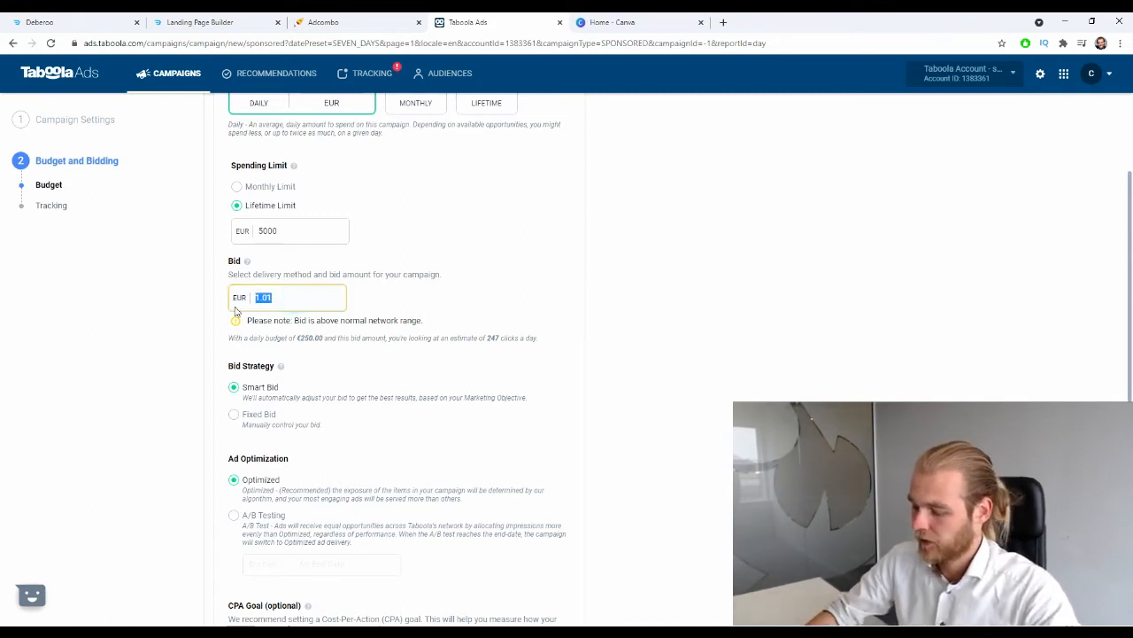
{"action": "type", "text": "0.01"}
{"action": "left_click", "coordinate": [760, 352]}
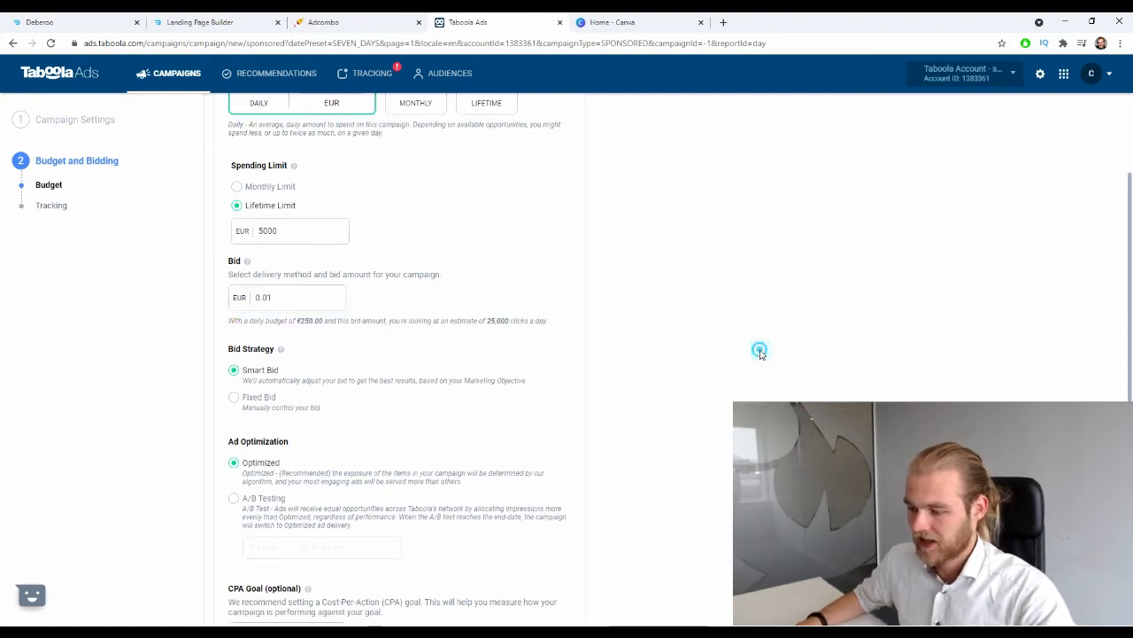
Set the campaign's bid amount to 0.25 EUR and the bid strategy to Fixed Bid.
{"action": "double_click", "coordinate": [301, 296]}
{"action": "type", "text": "0."}
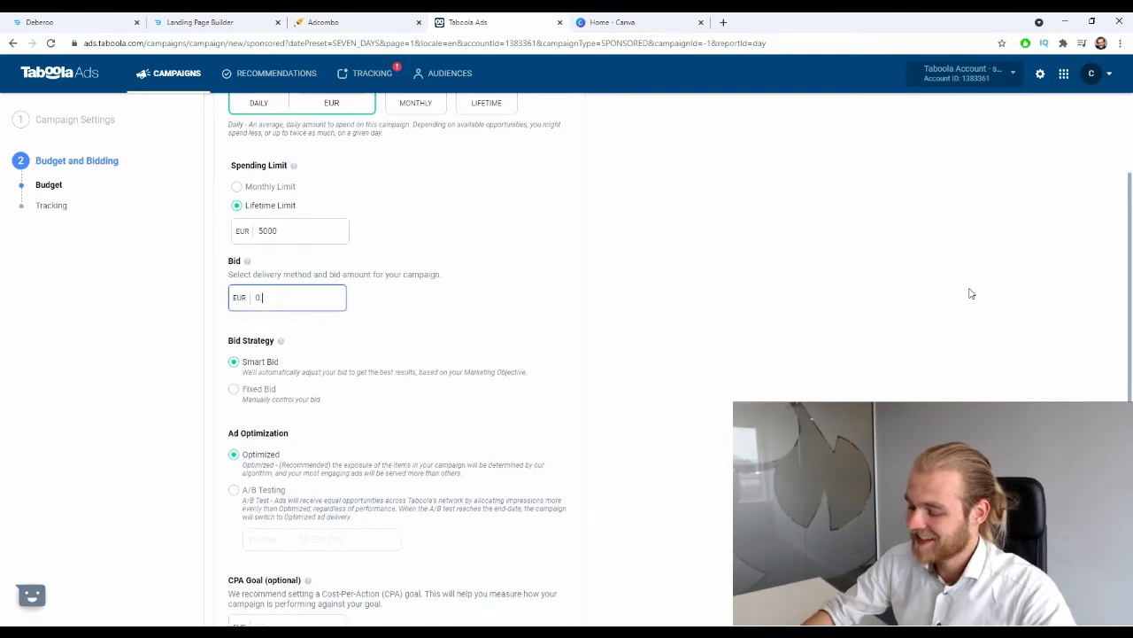
{"action": "type", "text": "25"}
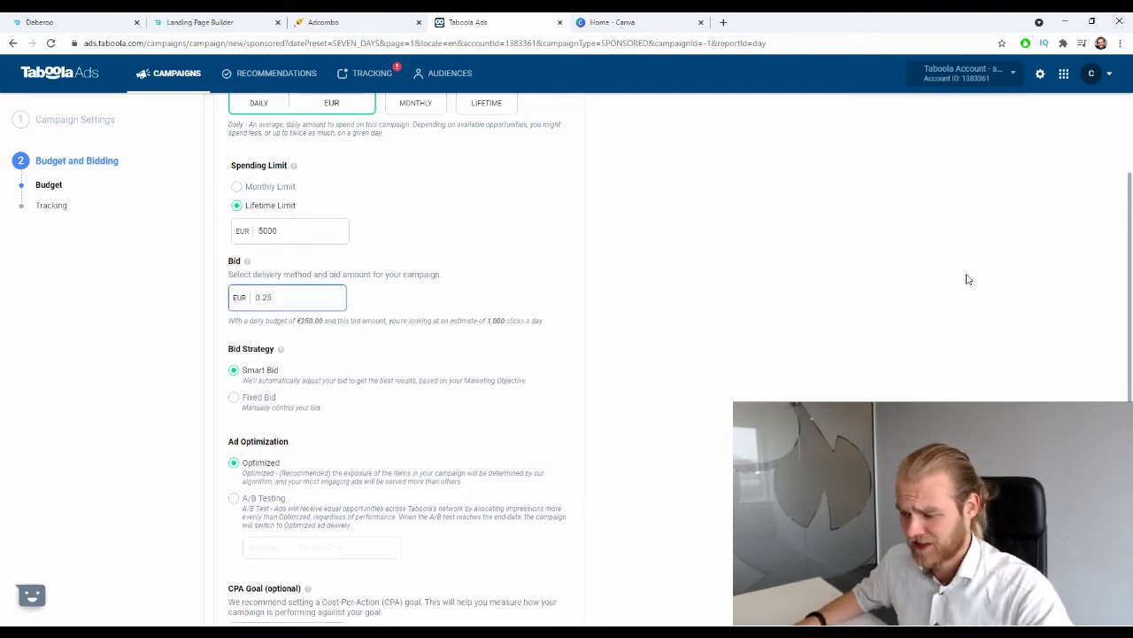
{"action": "left_click", "coordinate": [958, 284]}
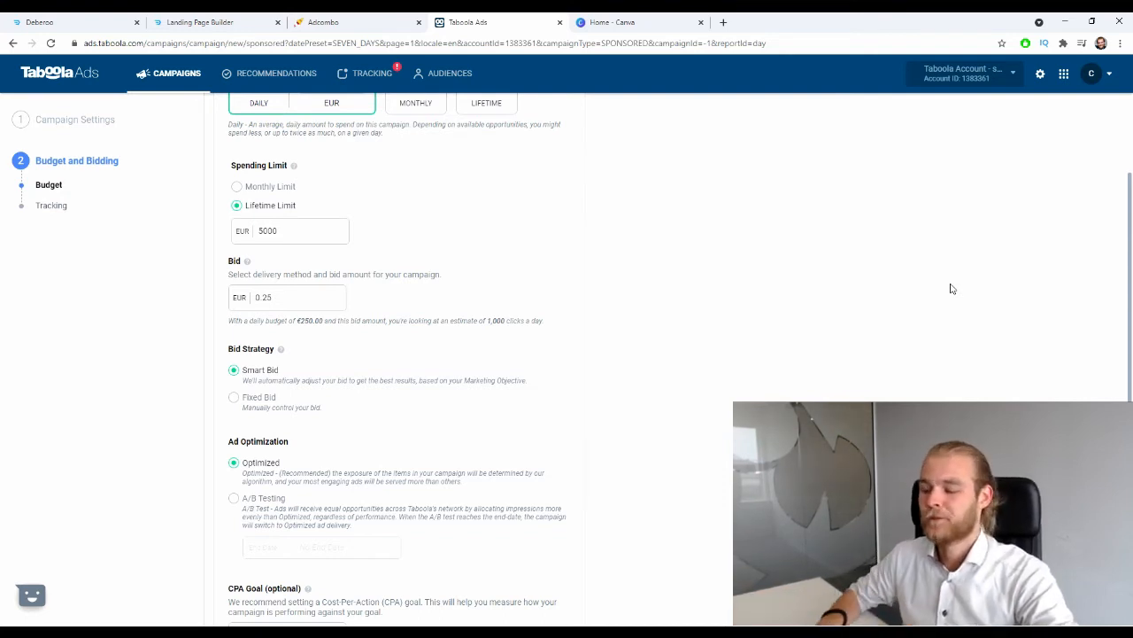
{"action": "scroll", "coordinate": [827, 276], "scroll_direction": "down", "scroll_amount": 1}
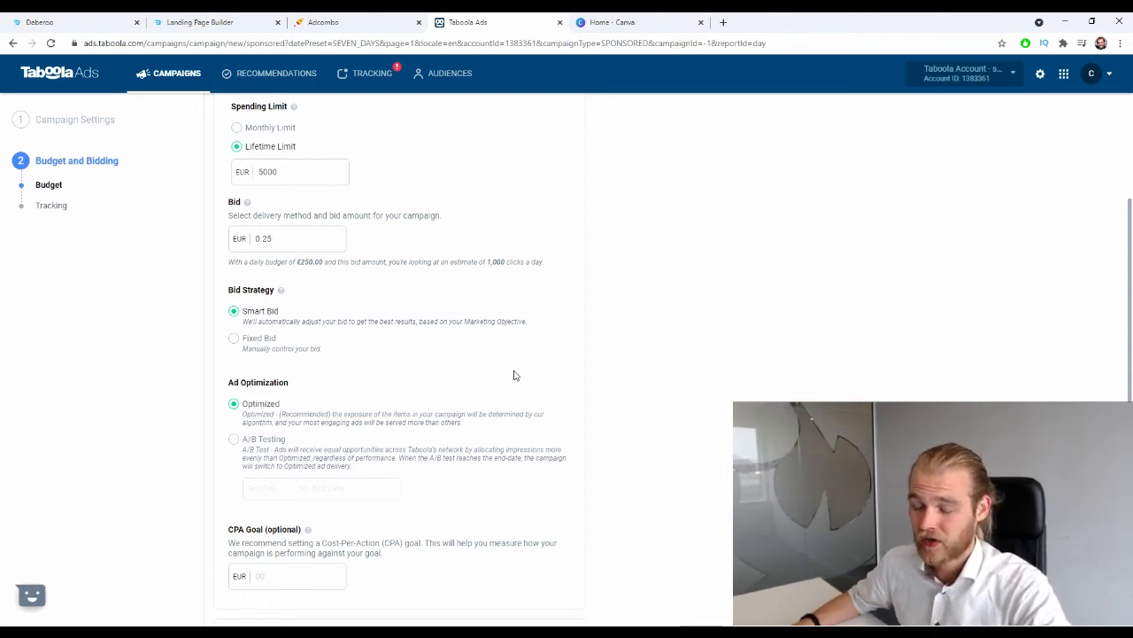
{"action": "left_click", "coordinate": [299, 355]}
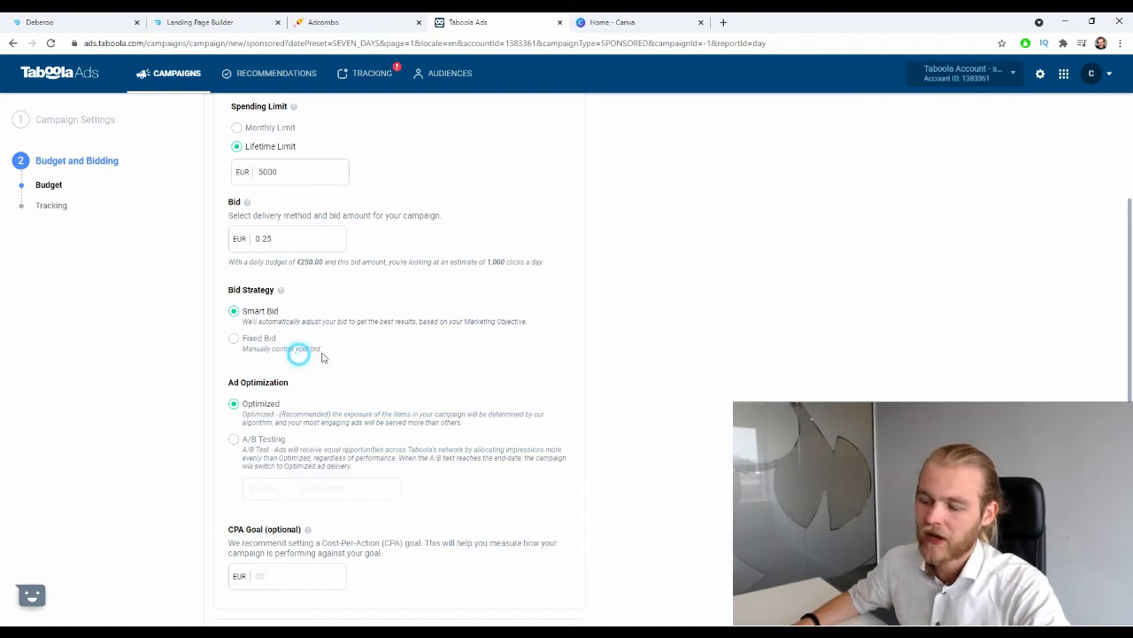
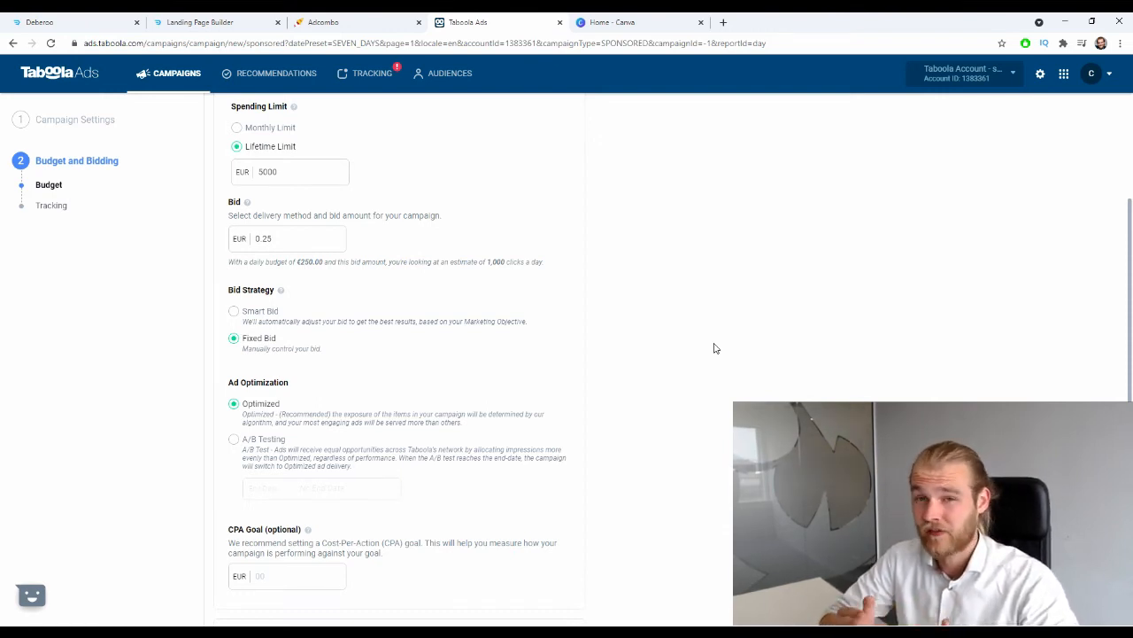
Set the ad optimization to A/B Testing with 11 January 2022 as its end date.
{"action": "scroll", "coordinate": [587, 321], "scroll_direction": "down", "scroll_amount": 2}
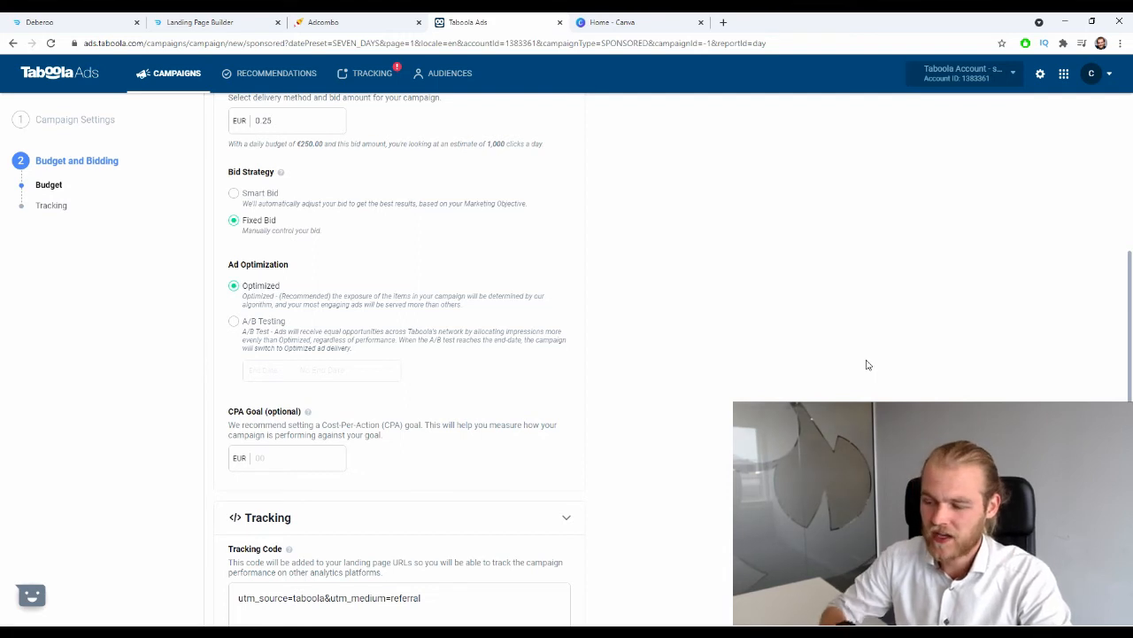
{"action": "left_click", "coordinate": [298, 321]}
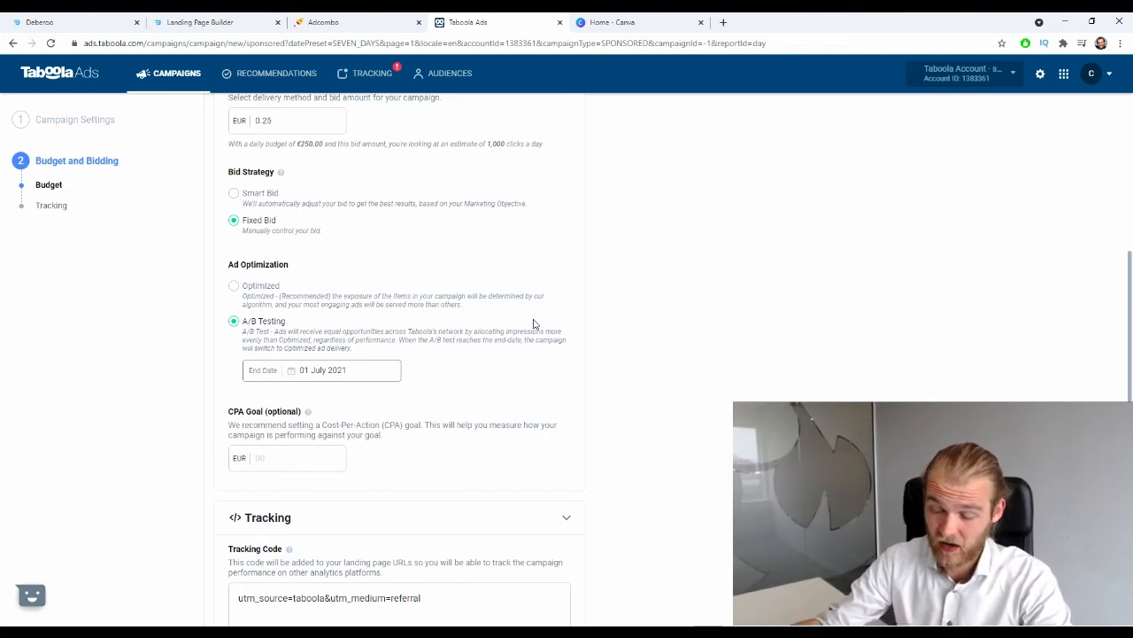
{"action": "left_click", "coordinate": [319, 369]}
{"action": "left_click", "coordinate": [404, 407]}
{"action": "left_click", "coordinate": [405, 407]}
{"action": "left_click", "coordinate": [405, 407]}
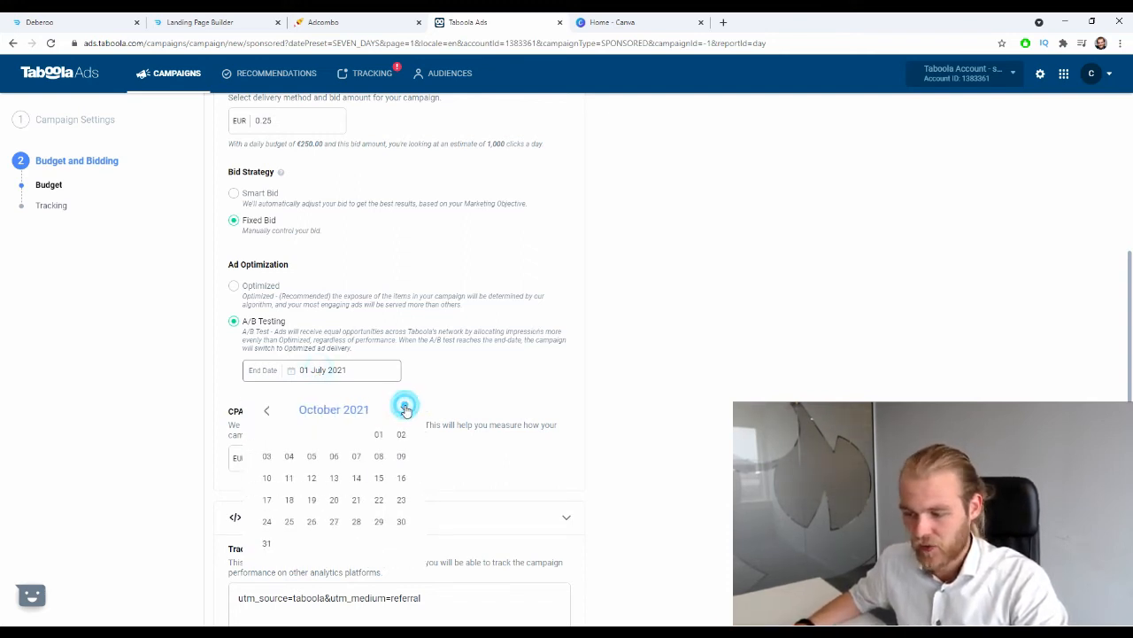
{"action": "left_click", "coordinate": [404, 407]}
{"action": "left_click", "coordinate": [405, 407]}
{"action": "left_click", "coordinate": [405, 407]}
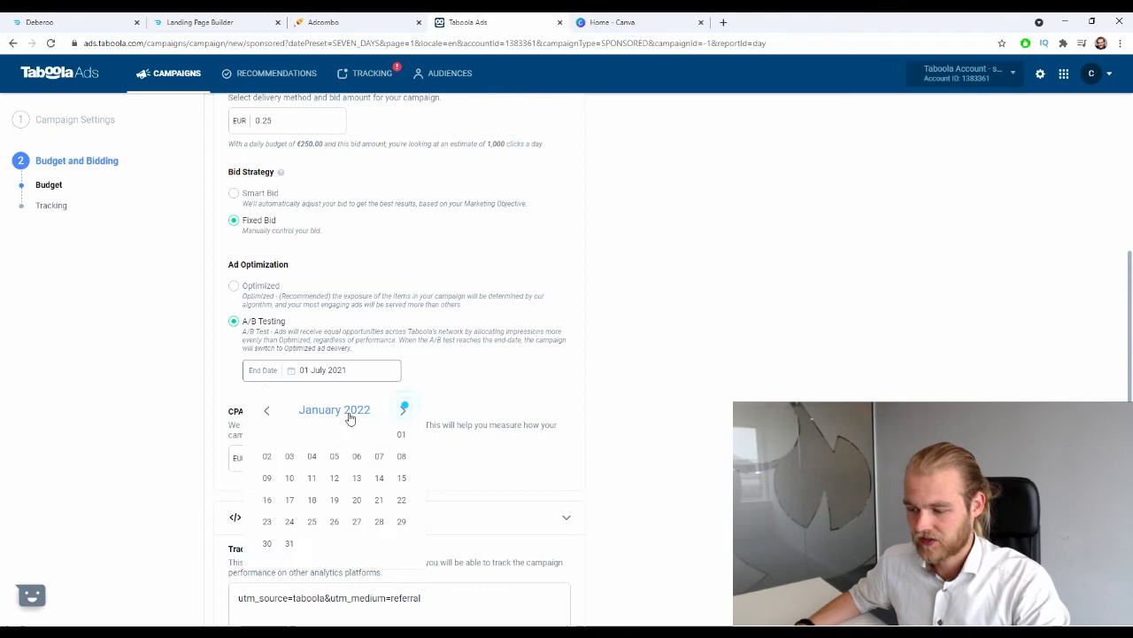
{"action": "left_click", "coordinate": [311, 481]}
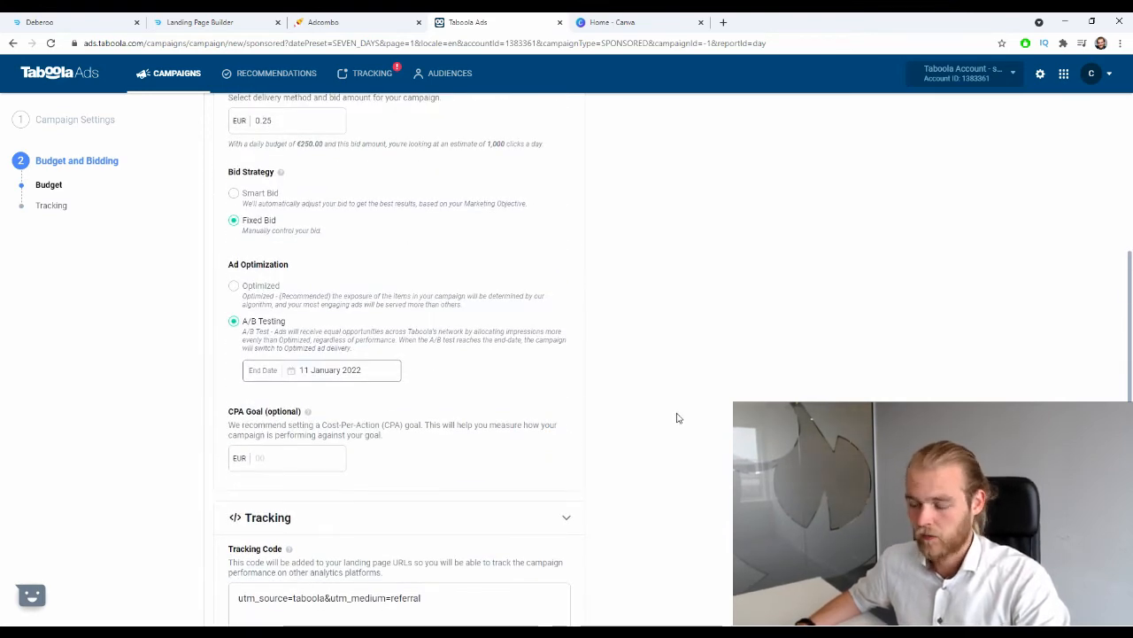
Leave the CPA goal empty and the tracking code as is, and create the campaign, continuing to ad creation.
{"action": "scroll", "coordinate": [538, 403], "scroll_direction": "down", "scroll_amount": 1}
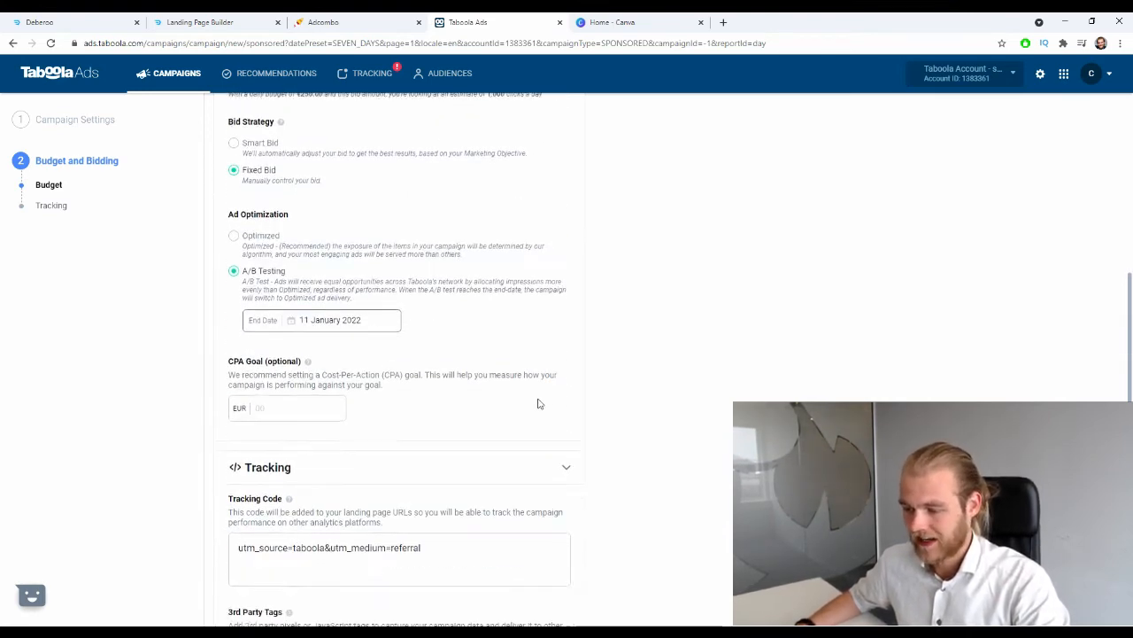
{"action": "scroll", "coordinate": [538, 403], "scroll_direction": "down", "scroll_amount": 1}
{"action": "left_click_drag", "start_coordinate": [234, 293], "coordinate": [282, 300]}
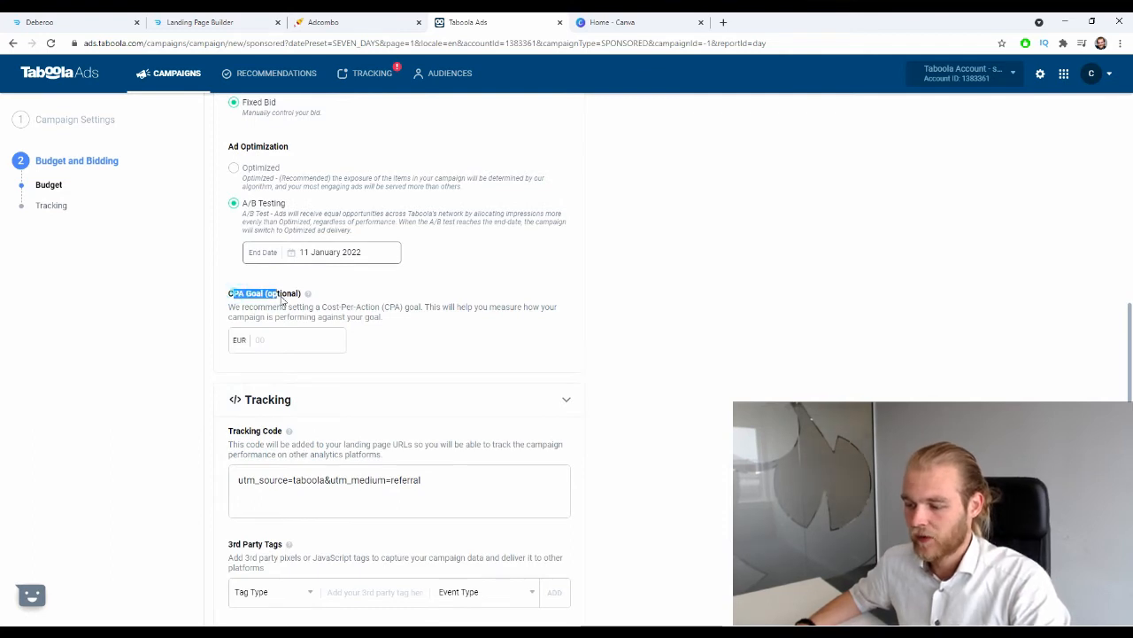
{"action": "left_click", "coordinate": [759, 309]}
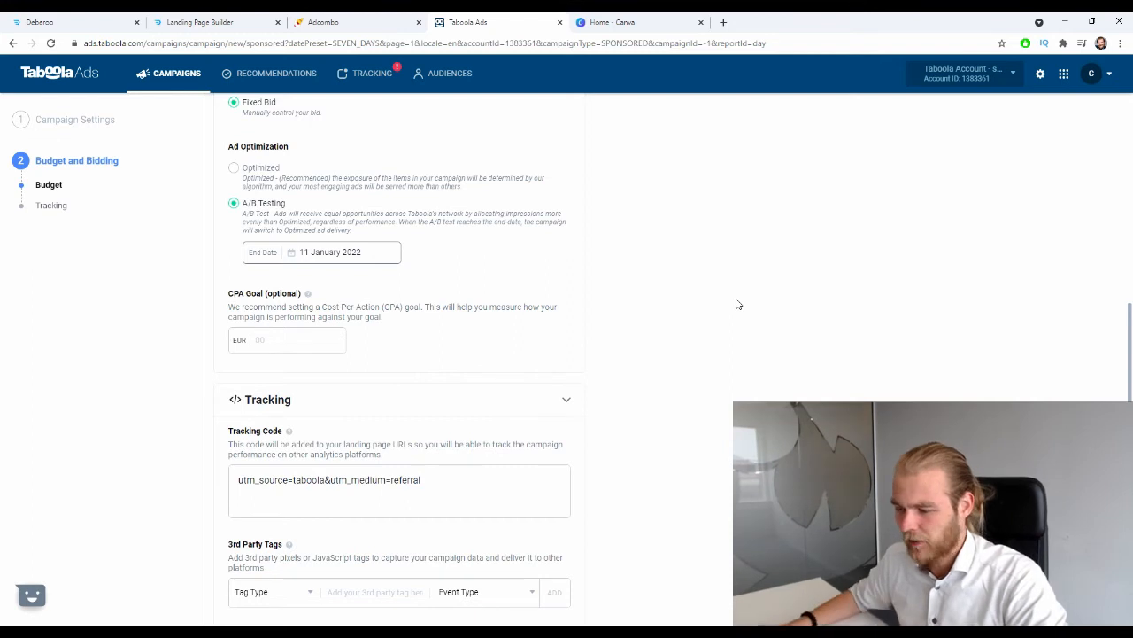
{"action": "scroll", "coordinate": [736, 304], "scroll_direction": "down", "scroll_amount": 2}
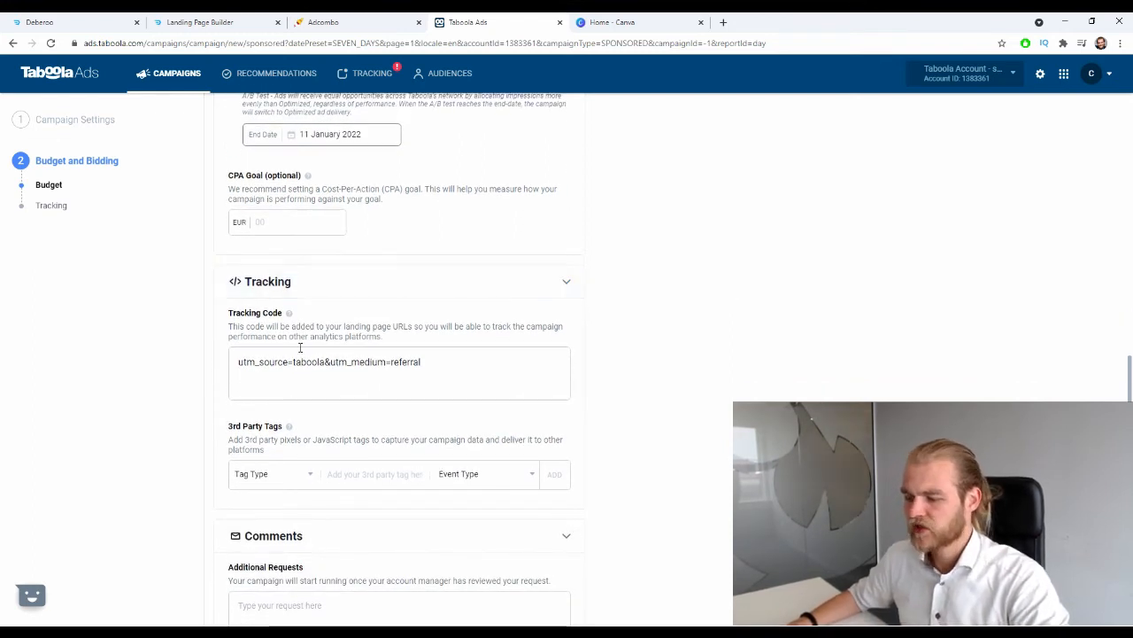
{"action": "scroll", "coordinate": [392, 310], "scroll_direction": "down", "scroll_amount": 2}
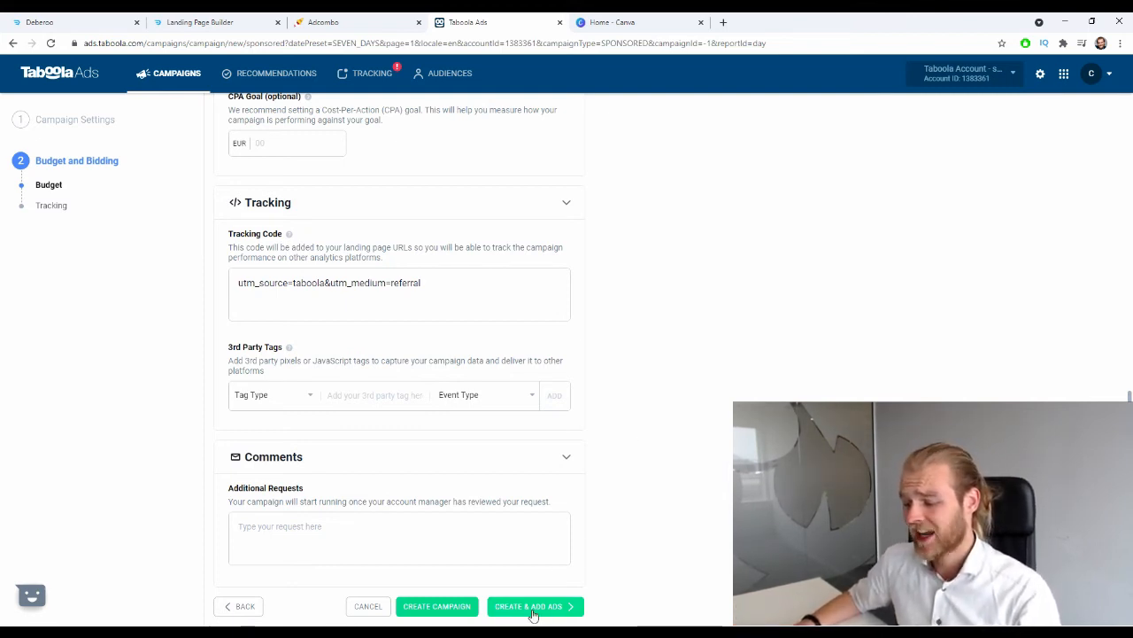
{"action": "left_click", "coordinate": [558, 618]}
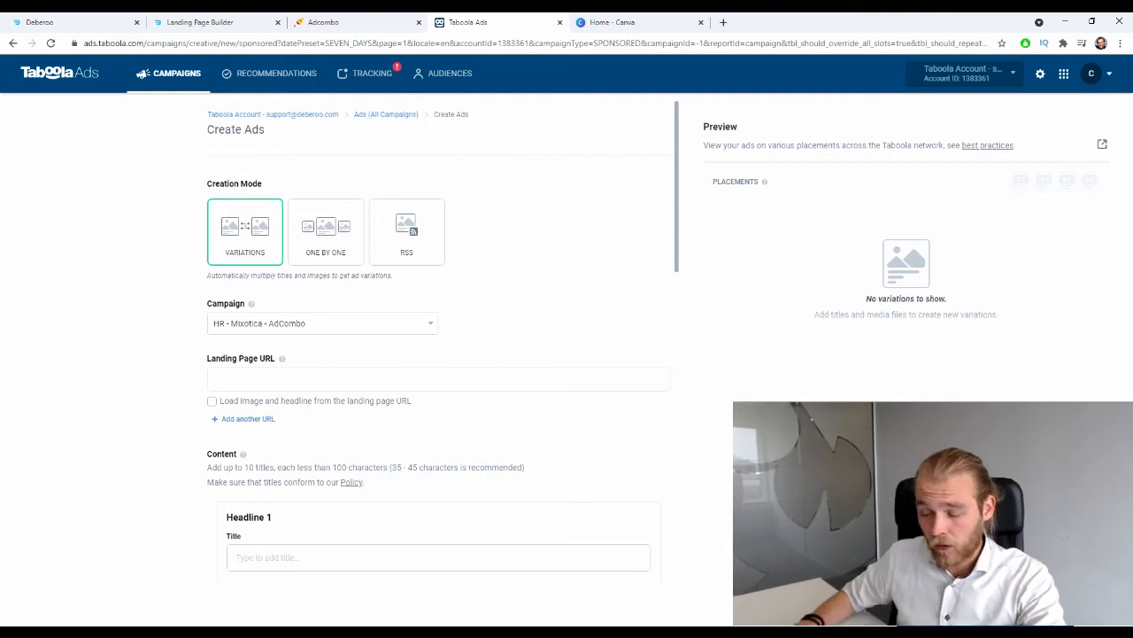
Compare the One by One creation mode, return to Variations, and paste the campaign's tracking link as the landing page URL.
{"action": "left_click", "coordinate": [326, 231]}
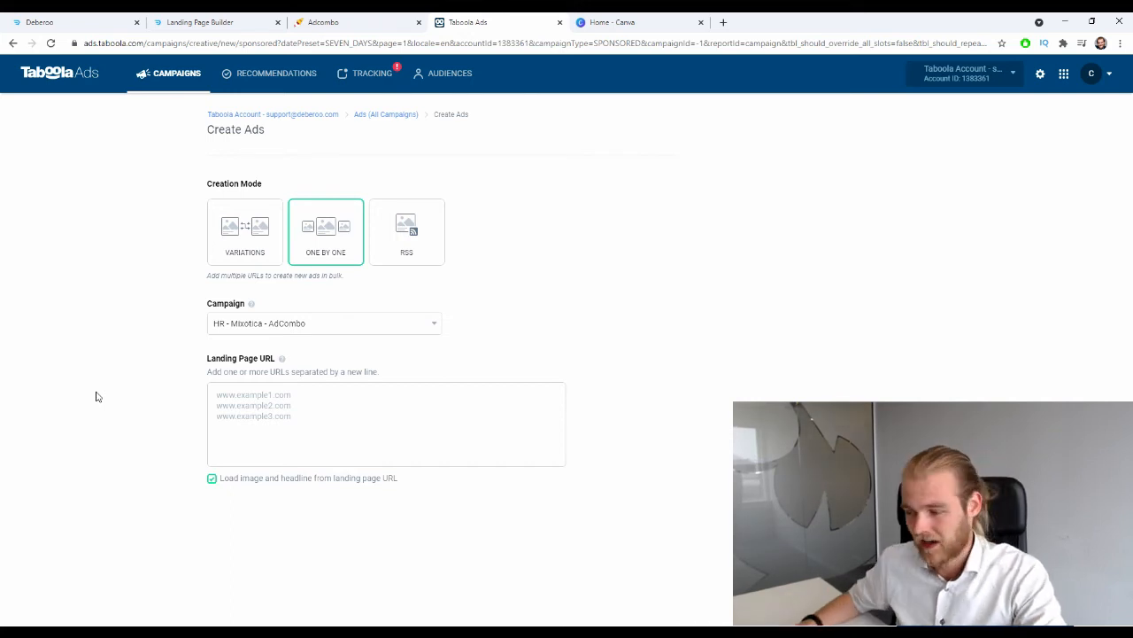
{"action": "left_click", "coordinate": [258, 233]}
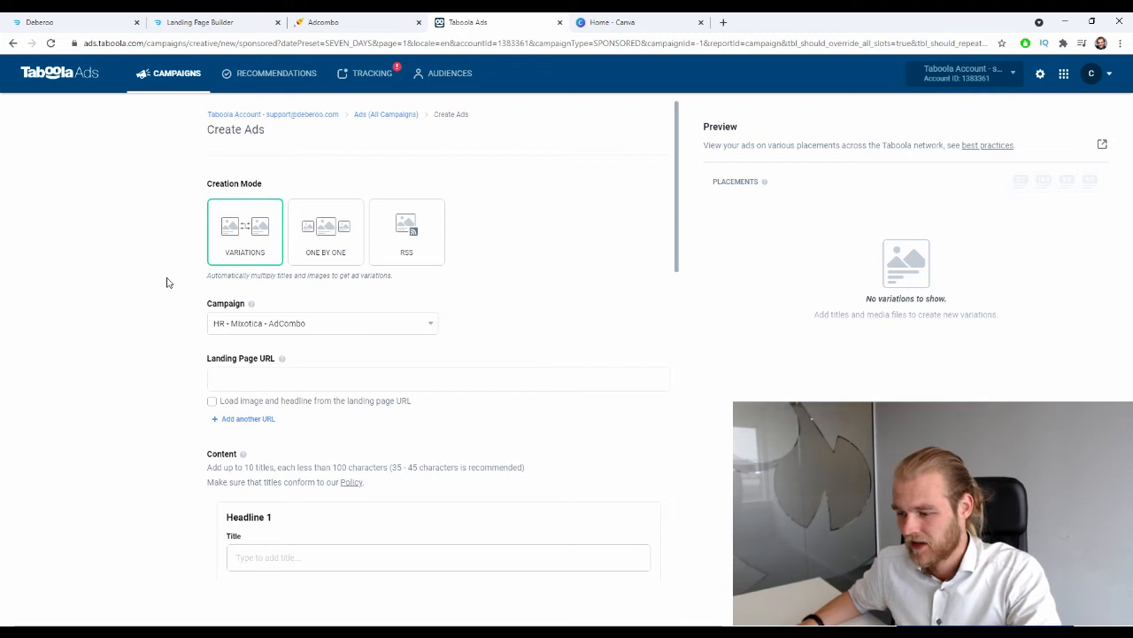
{"action": "left_click", "coordinate": [278, 374]}
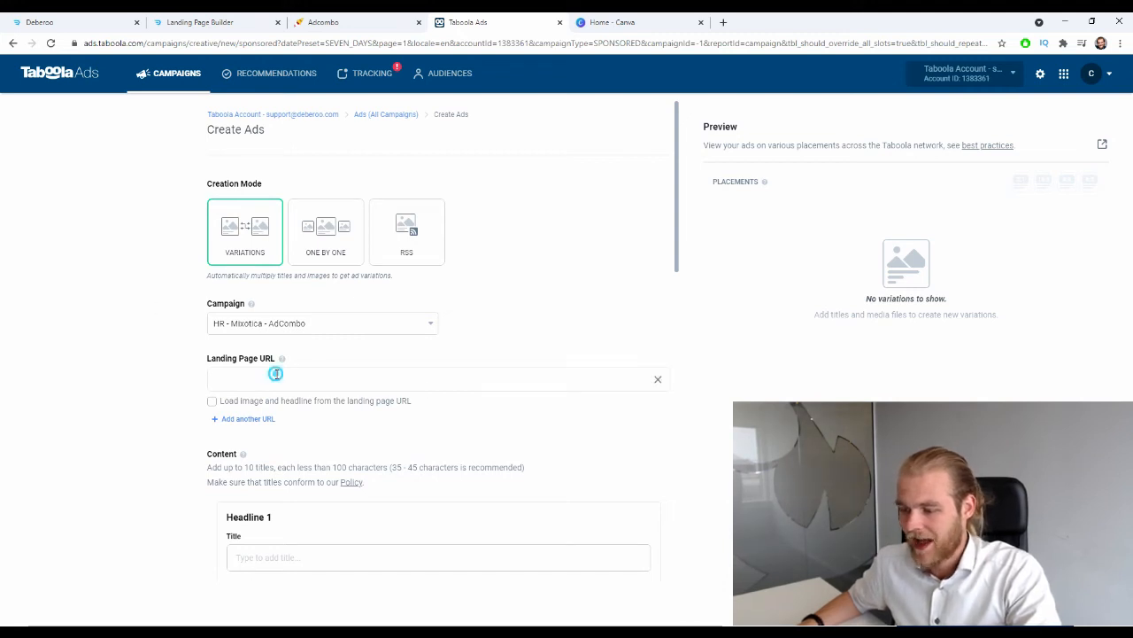
{"action": "left_click", "coordinate": [129, 320]}
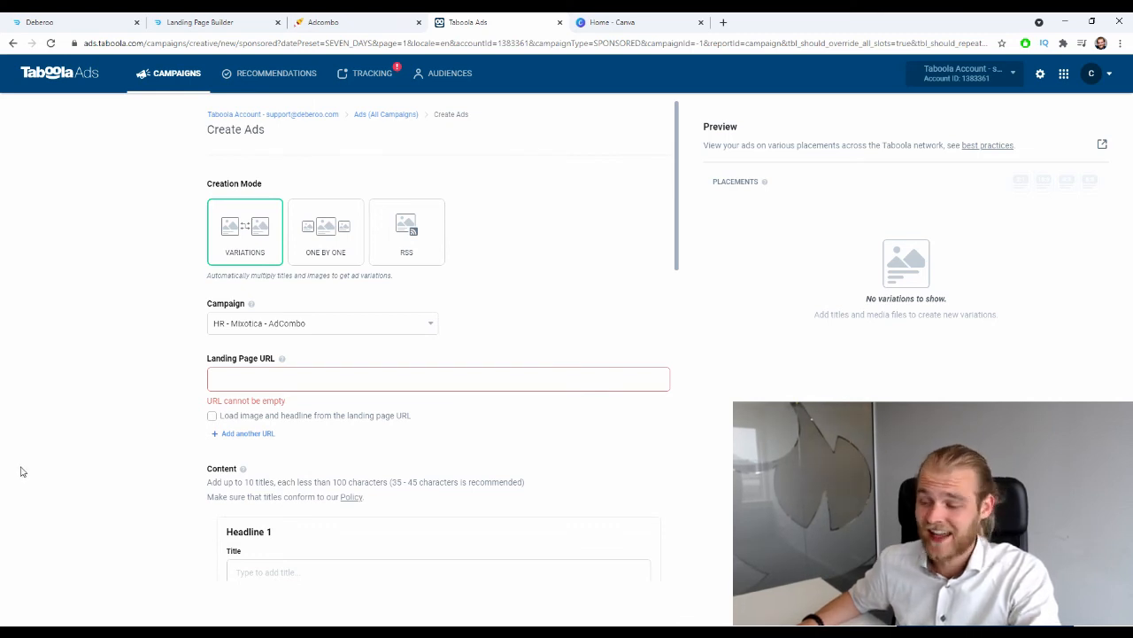
{"action": "left_click", "coordinate": [289, 385]}
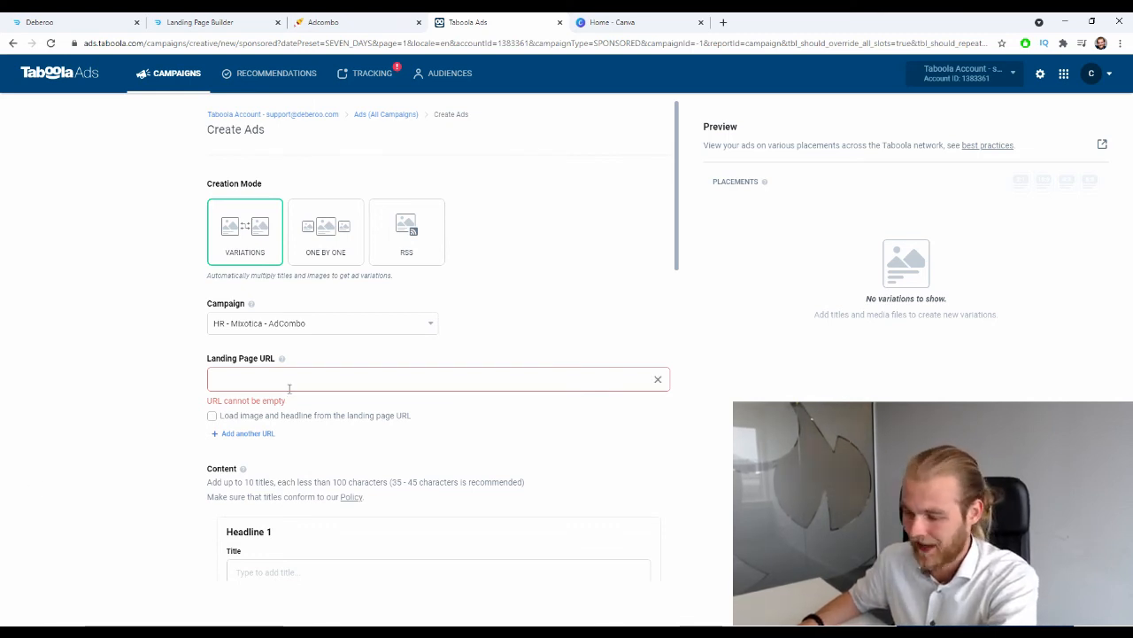
{"action": "key", "text": "ctrl+v"}
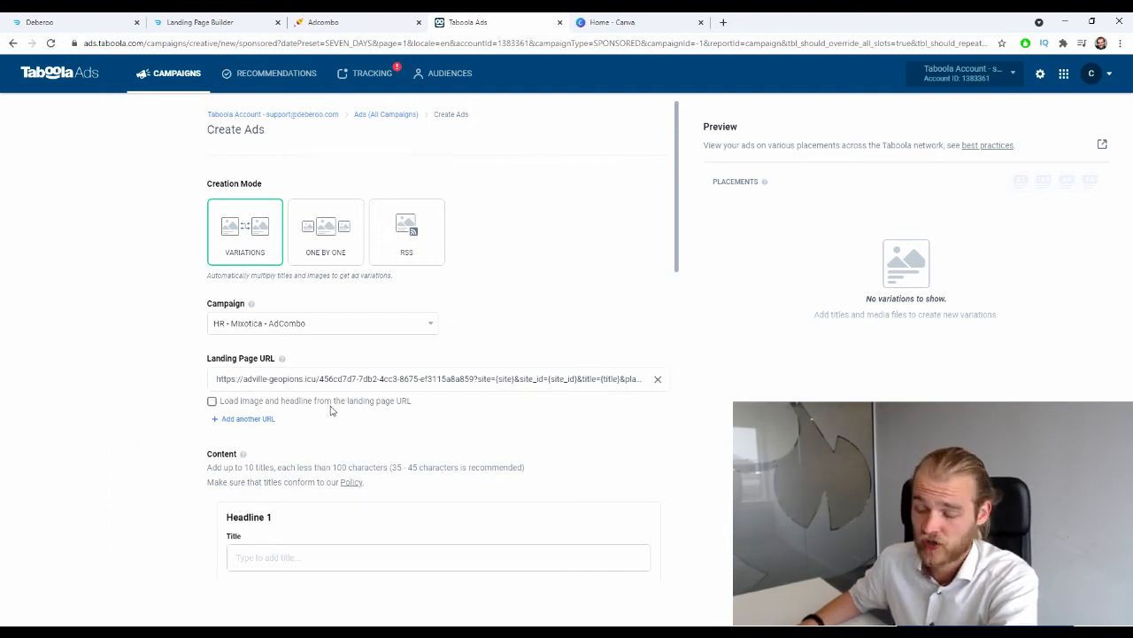
Try the Description and CTA Button options for Headline 1.
{"action": "scroll", "coordinate": [341, 397], "scroll_direction": "down", "scroll_amount": 5}
{"action": "scroll", "coordinate": [343, 398], "scroll_direction": "up", "scroll_amount": 2}
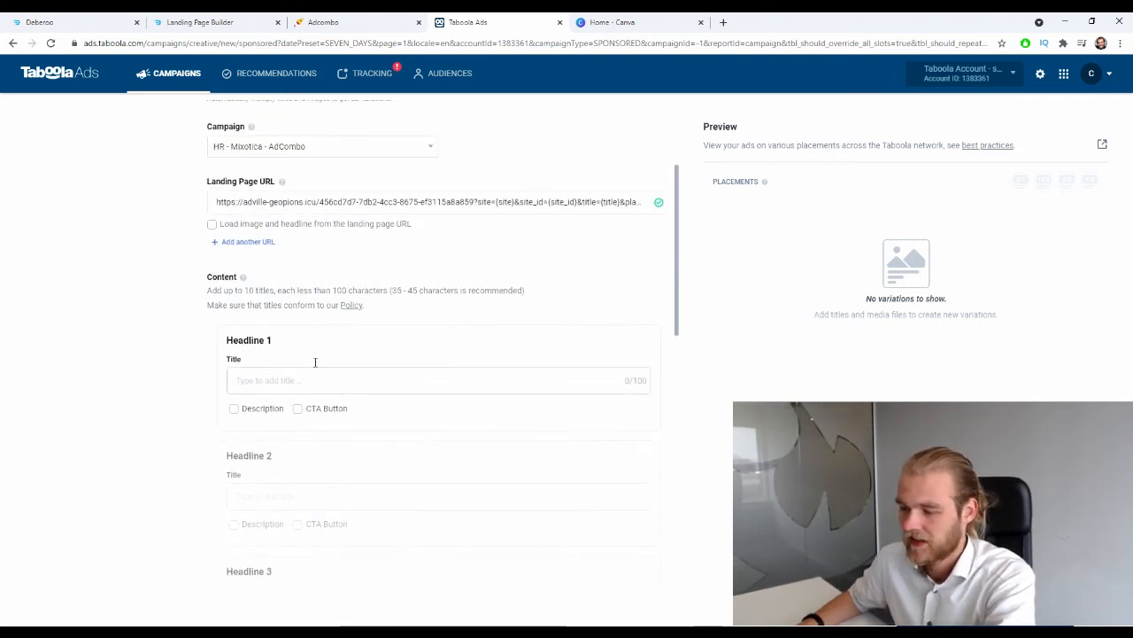
{"action": "scroll", "coordinate": [309, 346], "scroll_direction": "down", "scroll_amount": 3}
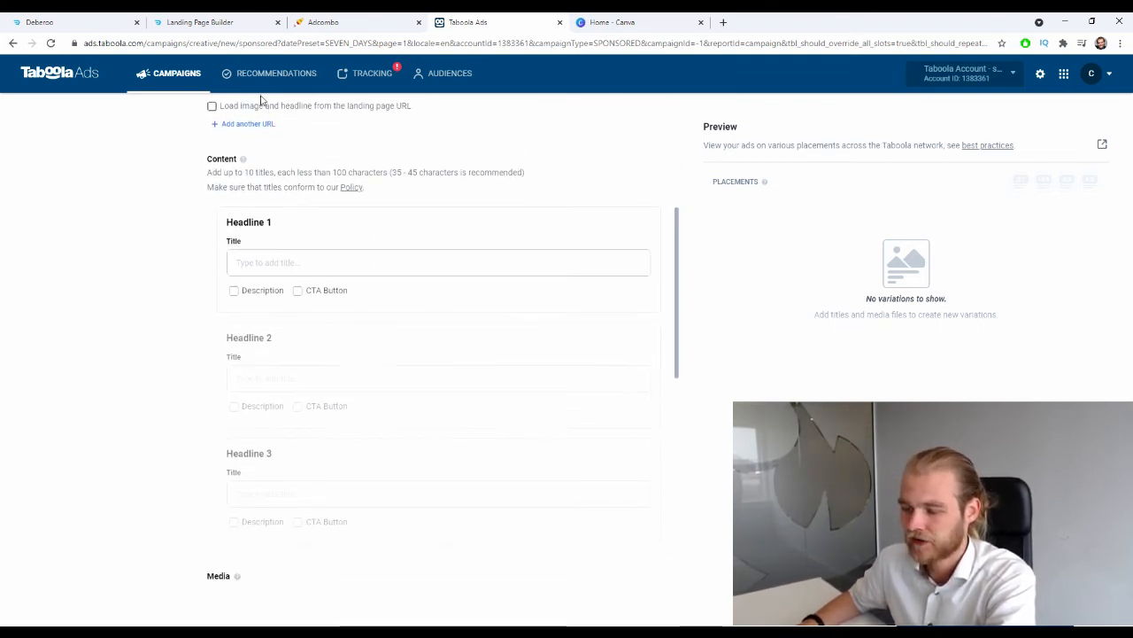
{"action": "left_click", "coordinate": [236, 292]}
{"action": "left_click", "coordinate": [299, 291]}
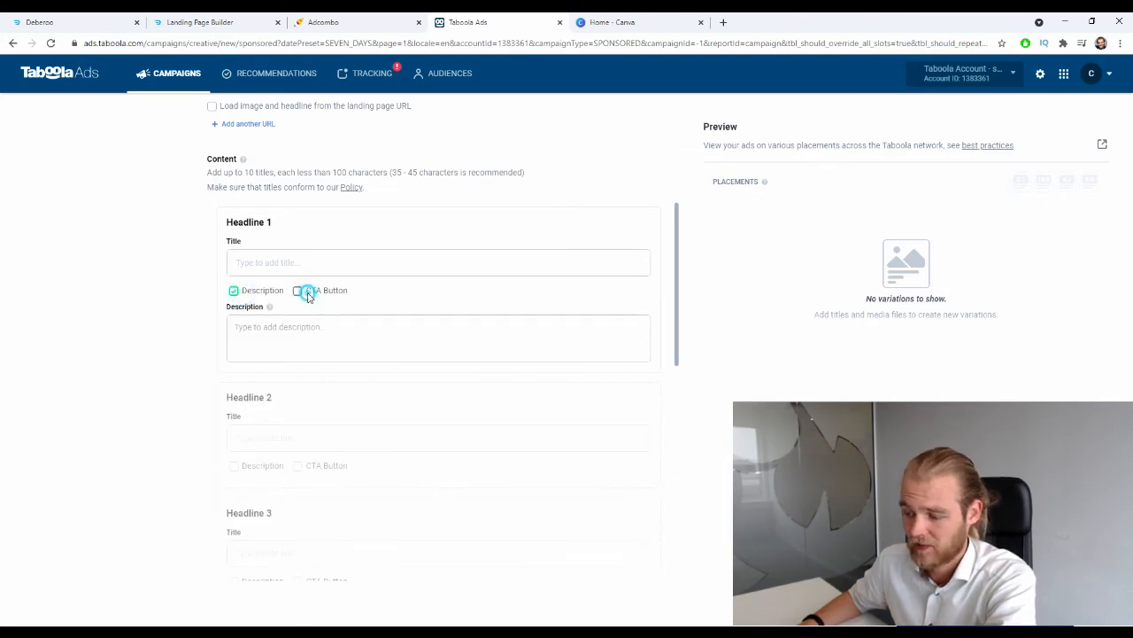
{"action": "left_click", "coordinate": [298, 291]}
{"action": "left_click", "coordinate": [234, 290]}
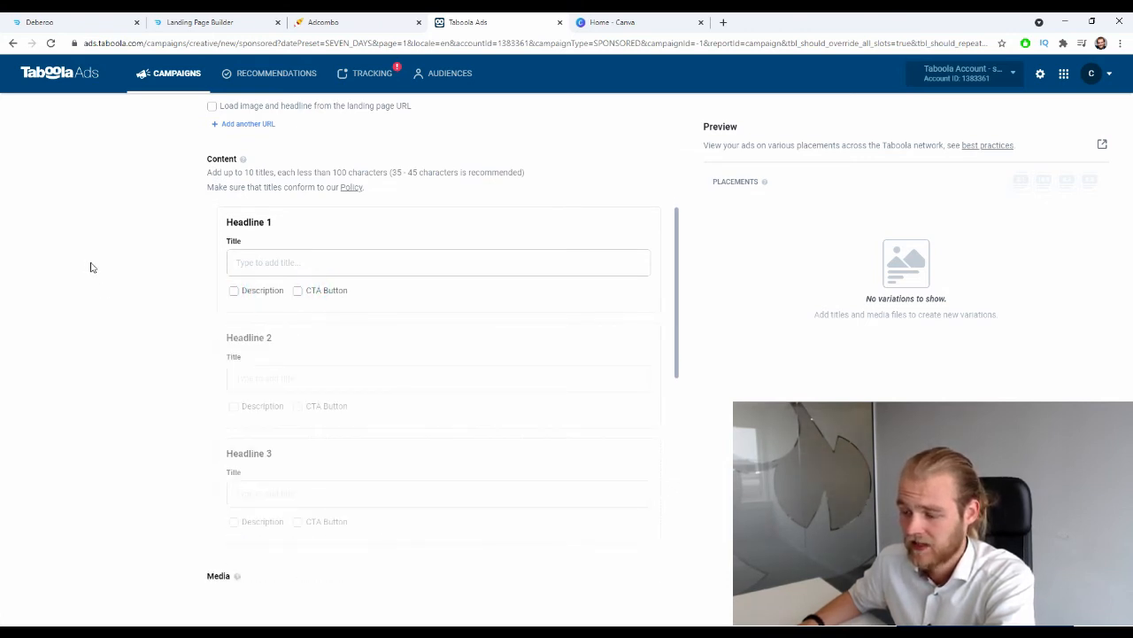
Search the stock images for "diet" instead of "happiness" and browse the pictures for the ad media.
{"action": "scroll", "coordinate": [169, 484], "scroll_direction": "down", "scroll_amount": 1}
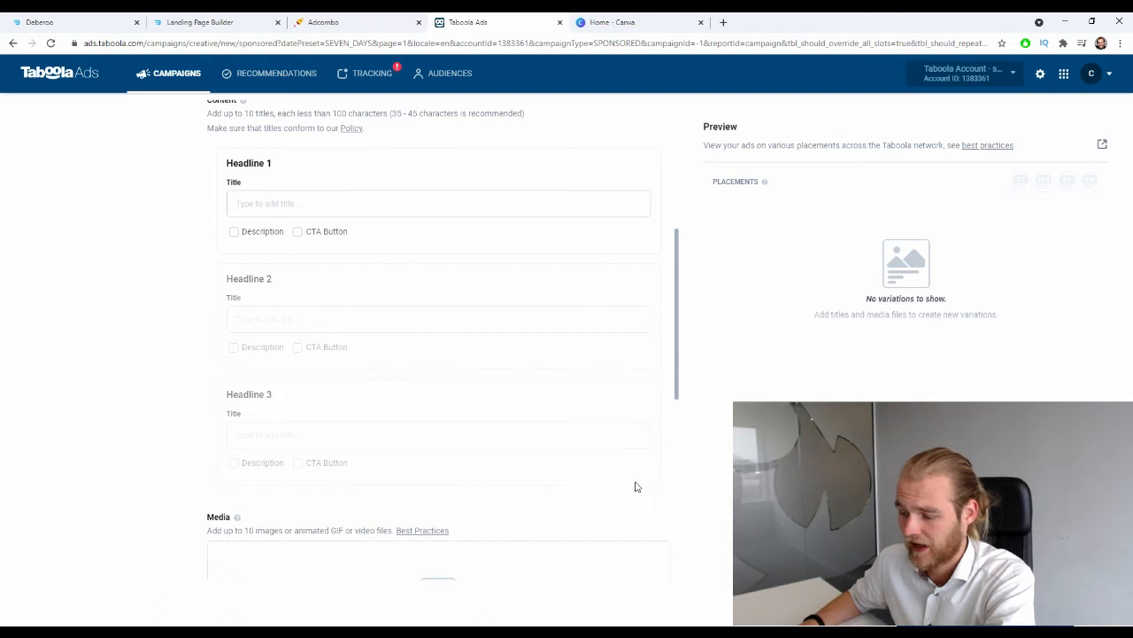
{"action": "scroll", "coordinate": [634, 486], "scroll_direction": "down", "scroll_amount": 5}
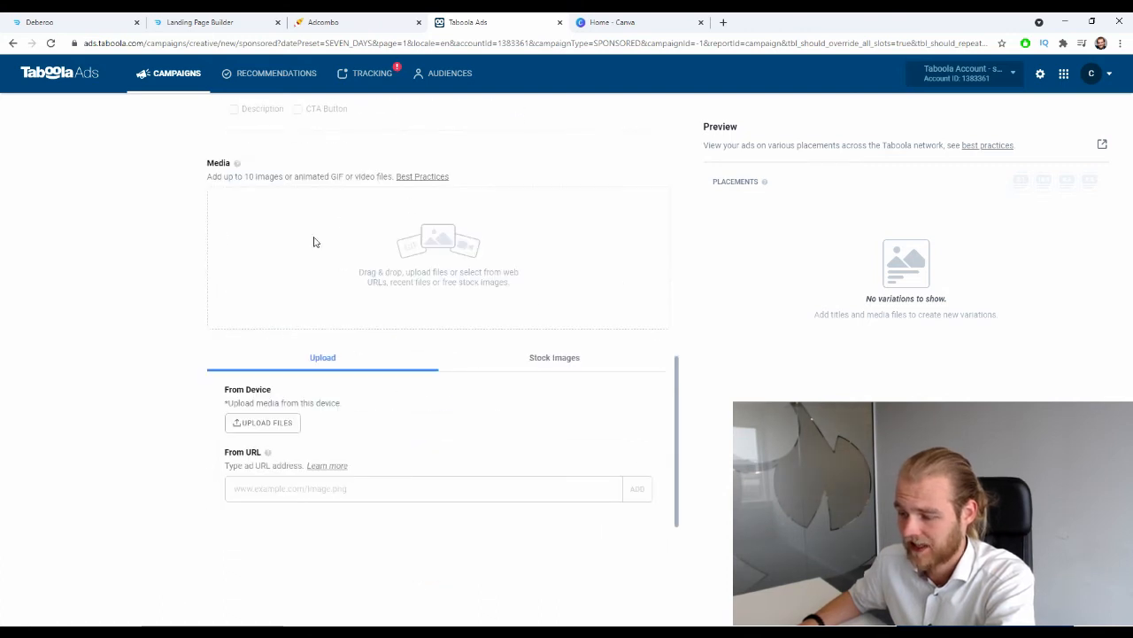
{"action": "left_click", "coordinate": [580, 363]}
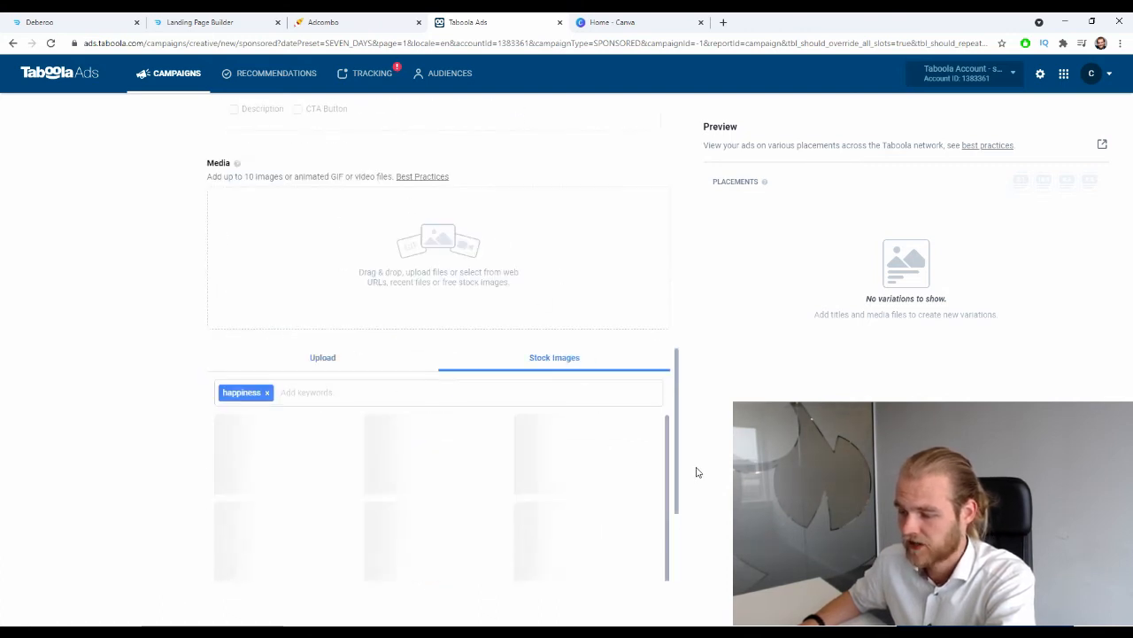
{"action": "left_click", "coordinate": [267, 393]}
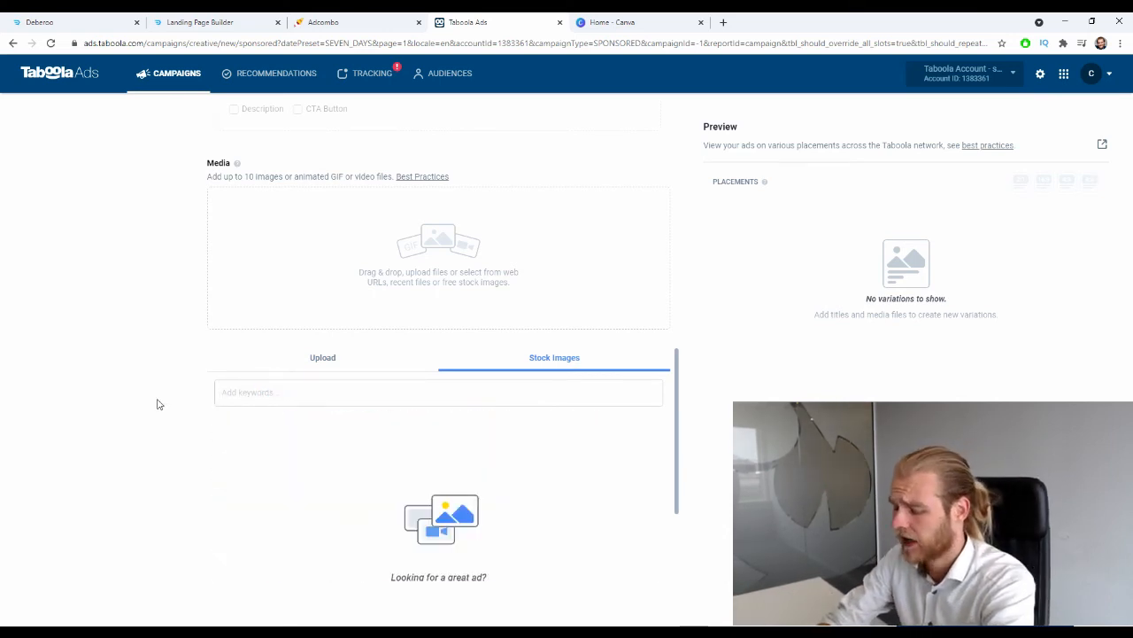
{"action": "type", "text": "diet"}
{"action": "key", "text": "Return"}
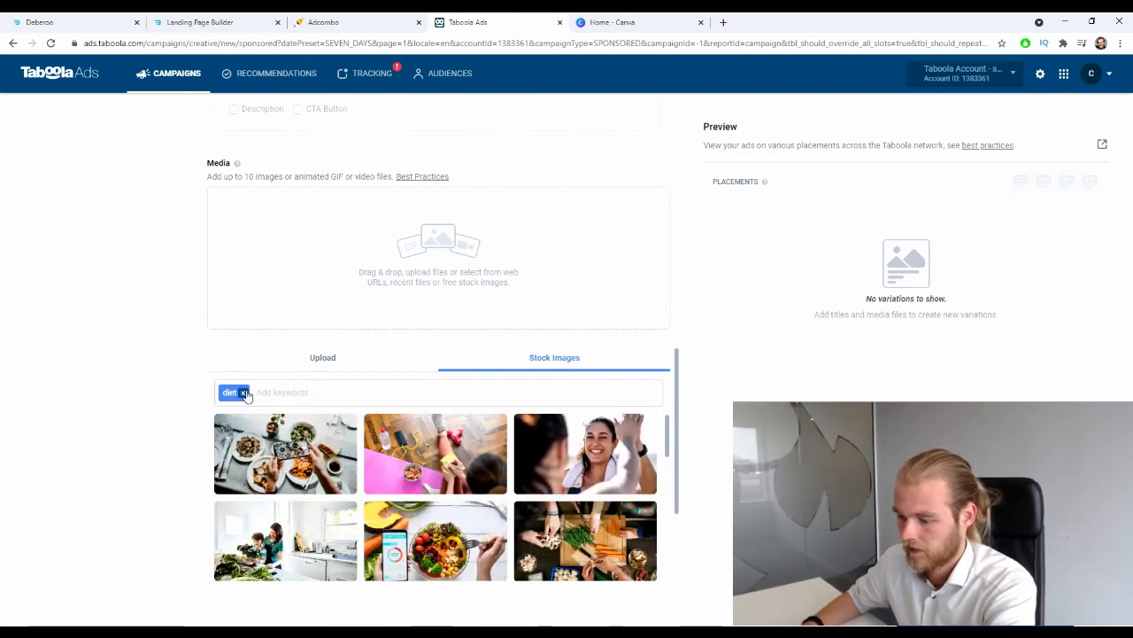
{"action": "scroll", "coordinate": [483, 458], "scroll_direction": "down", "scroll_amount": 5}
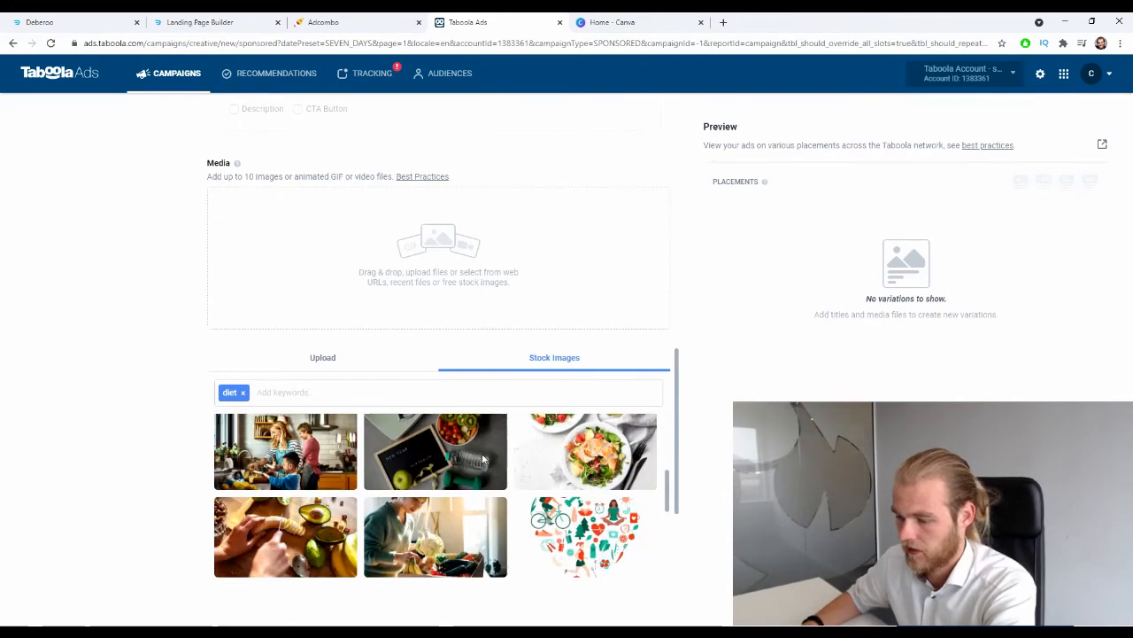
{"action": "scroll", "coordinate": [482, 458], "scroll_direction": "down", "scroll_amount": 3}
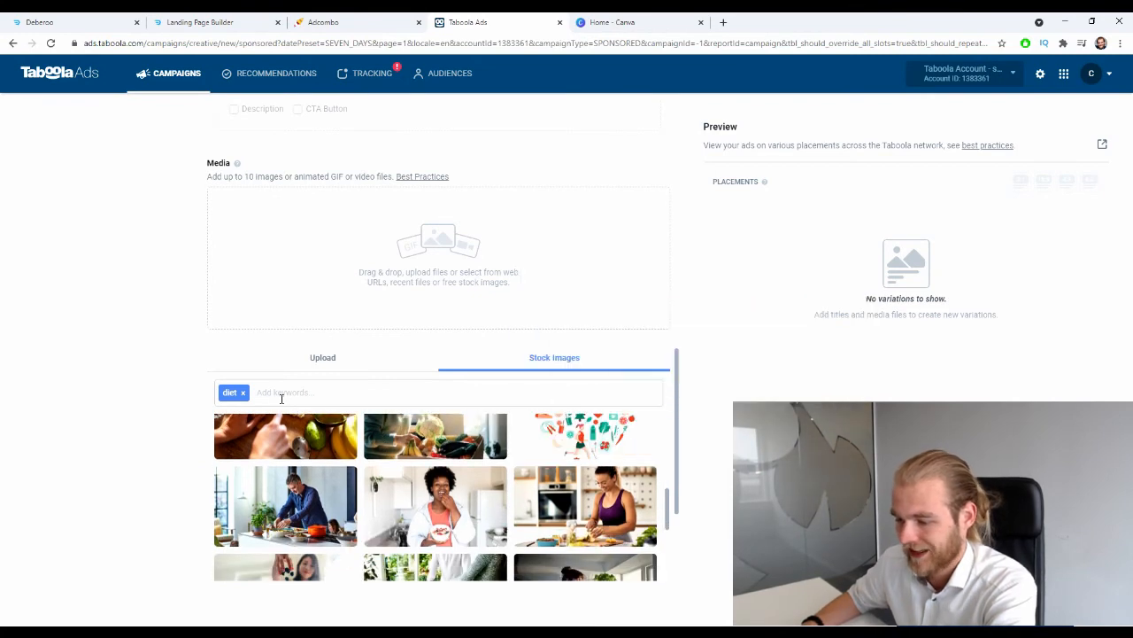
Replace the "diet" keyword with "weightloss" in the stock image search and browse the pictures for the ad media.
{"action": "left_click", "coordinate": [256, 394]}
{"action": "key", "text": "BackSpace"}
{"action": "type", "text": "w"}
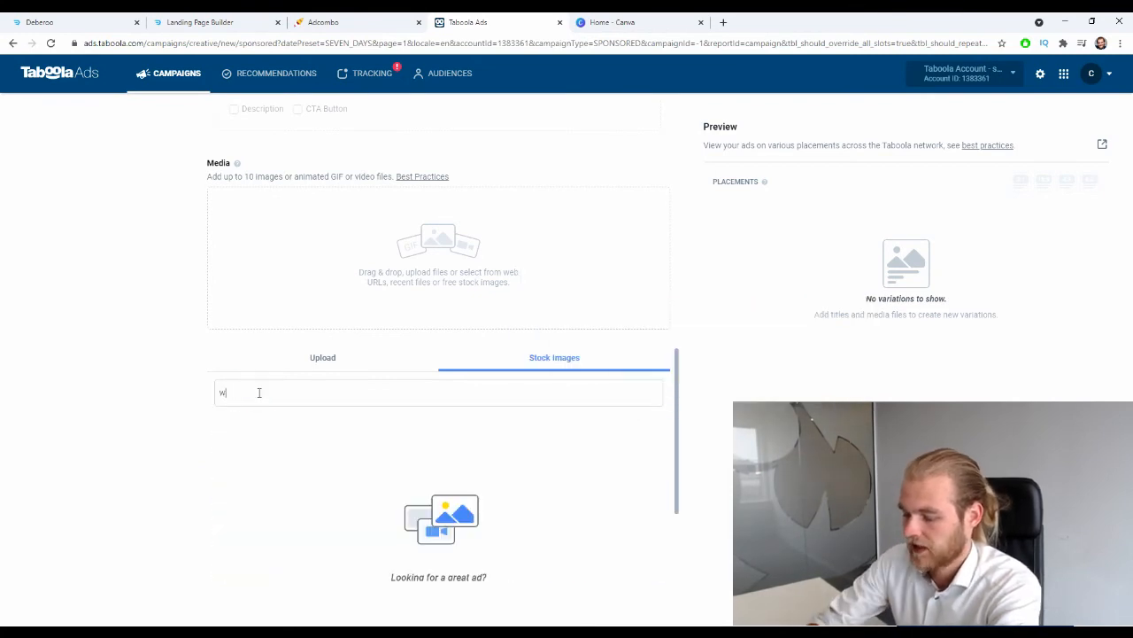
{"action": "type", "text": "eightlos"}
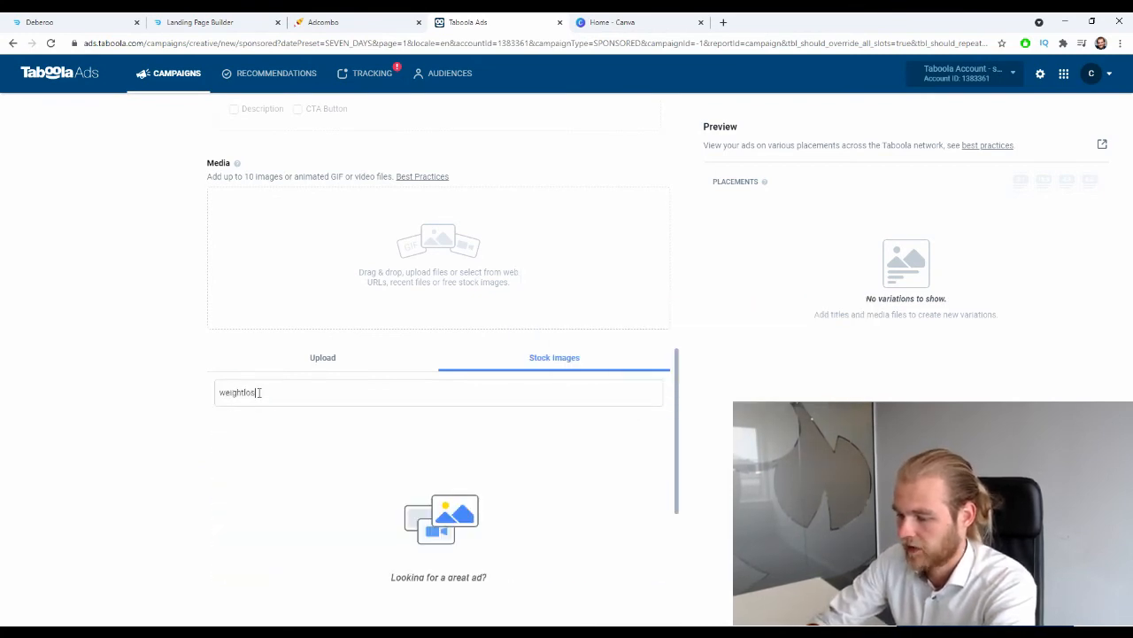
{"action": "type", "text": "s"}
{"action": "key", "text": "Return"}
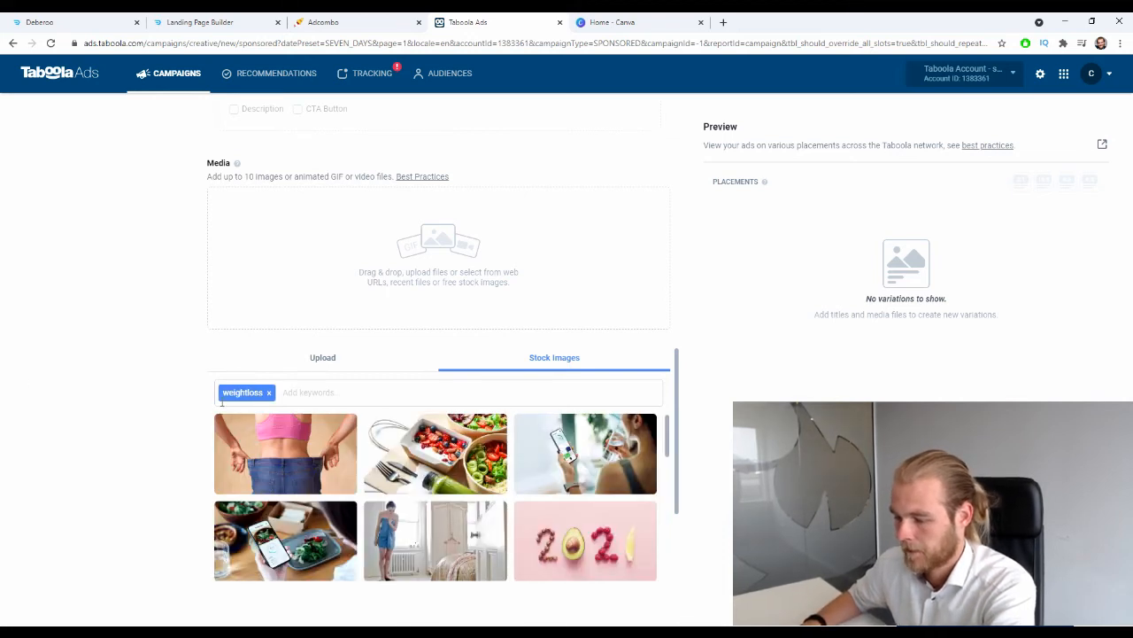
{"action": "scroll", "coordinate": [221, 404], "scroll_direction": "down", "scroll_amount": 3}
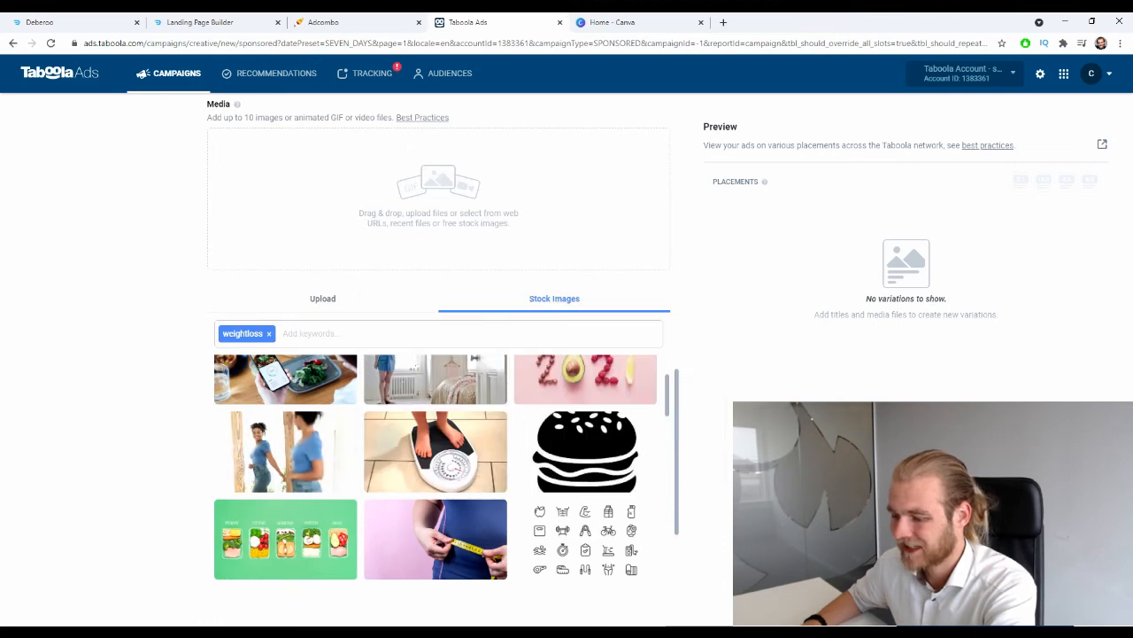
{"action": "scroll", "coordinate": [664, 465], "scroll_direction": "down", "scroll_amount": 6}
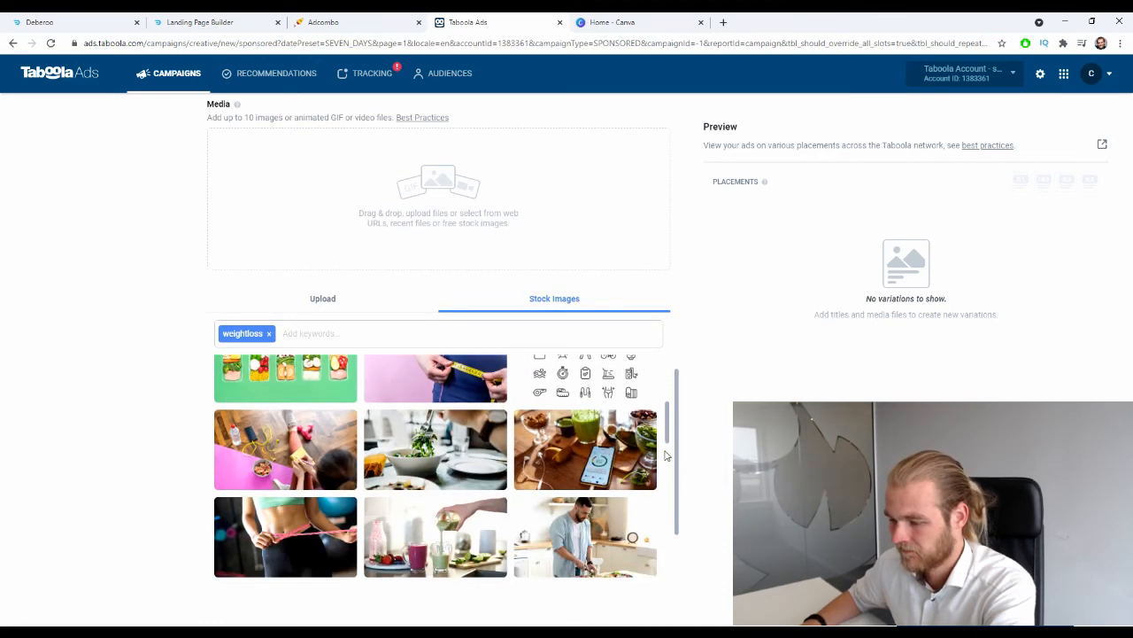
{"action": "scroll", "coordinate": [641, 455], "scroll_direction": "down", "scroll_amount": 8}
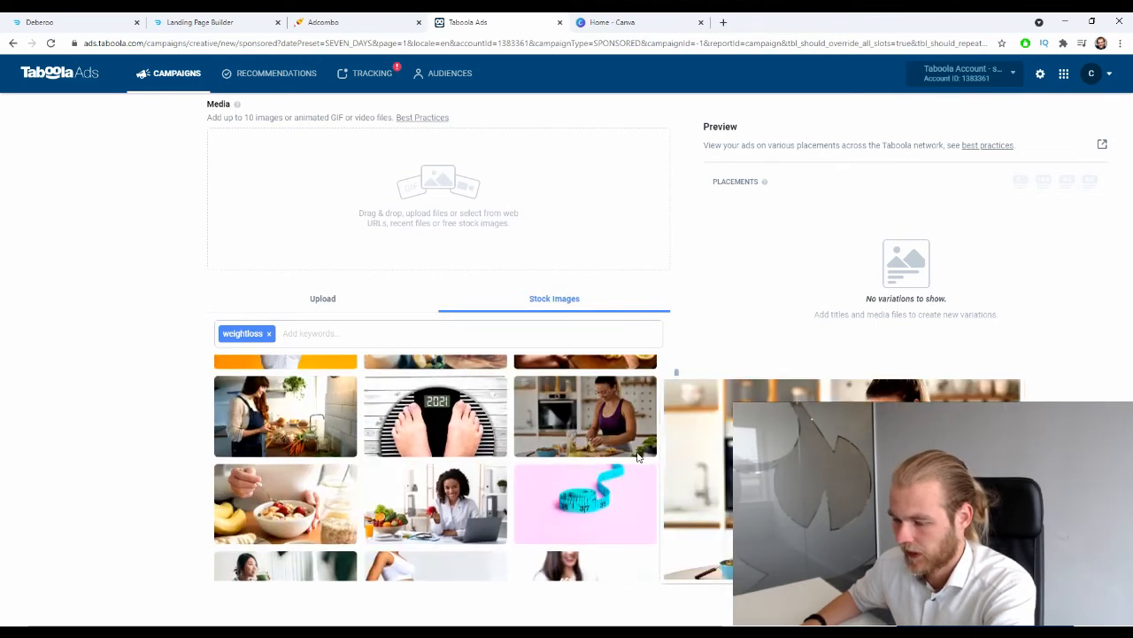
{"action": "scroll", "coordinate": [639, 454], "scroll_direction": "down", "scroll_amount": 8}
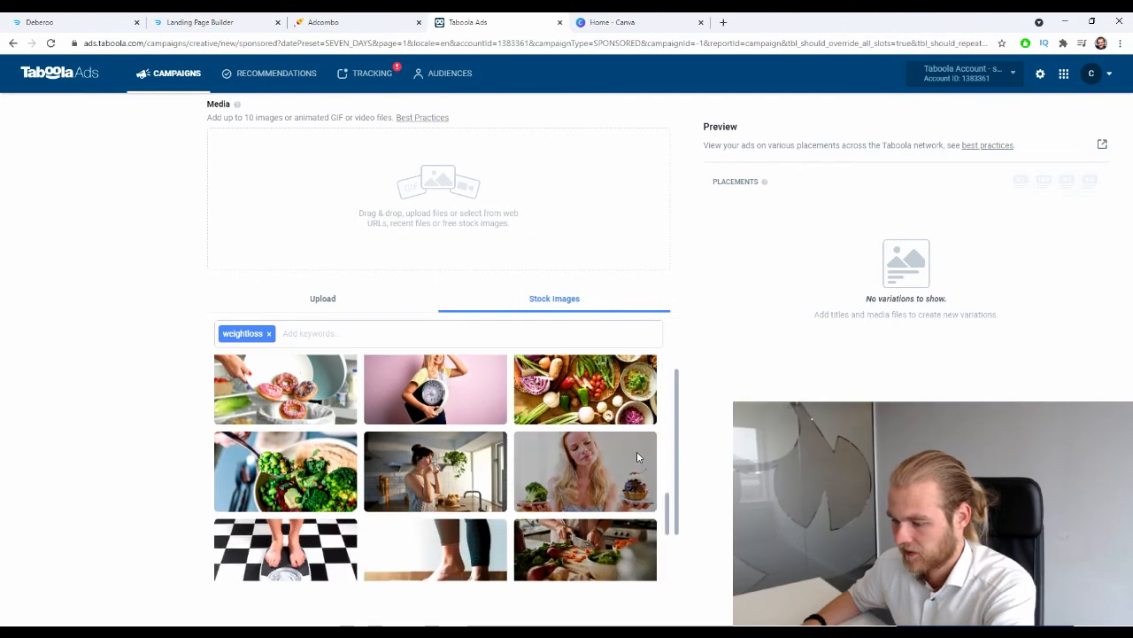
{"action": "scroll", "coordinate": [640, 458], "scroll_direction": "down", "scroll_amount": 10}
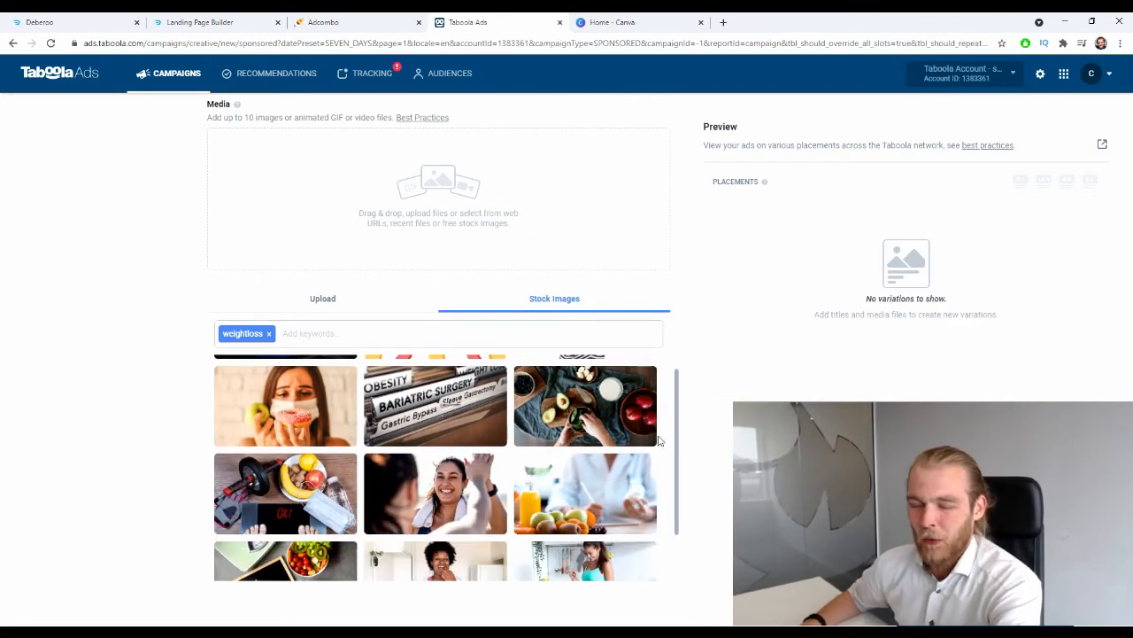
{"action": "scroll", "coordinate": [655, 461], "scroll_direction": "down", "scroll_amount": 8}
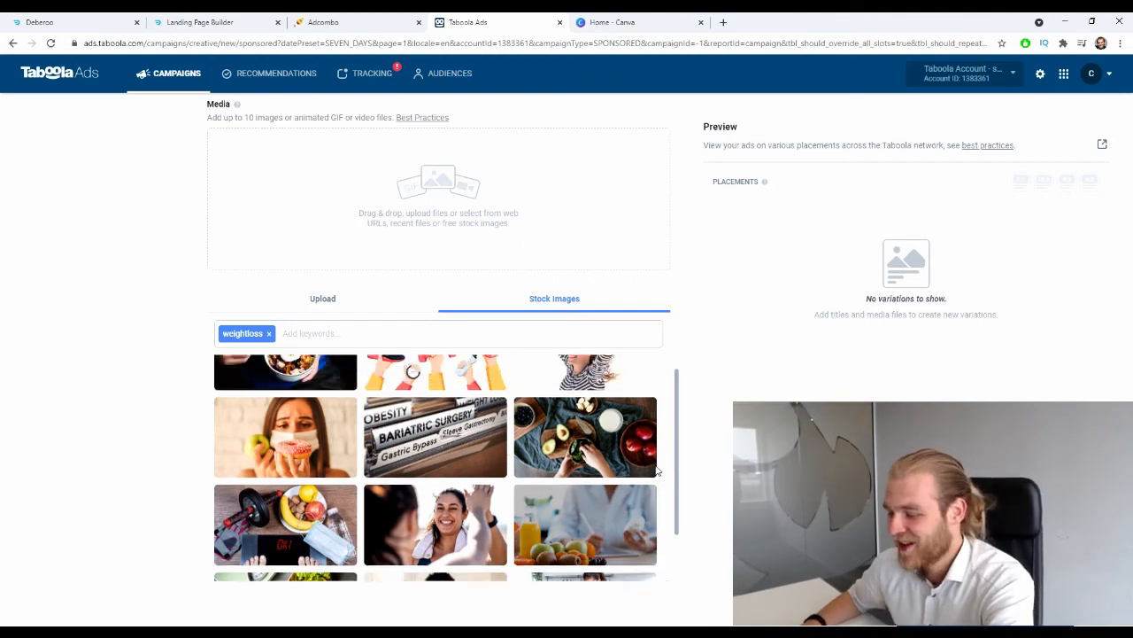
{"action": "scroll", "coordinate": [656, 476], "scroll_direction": "up", "scroll_amount": 9}
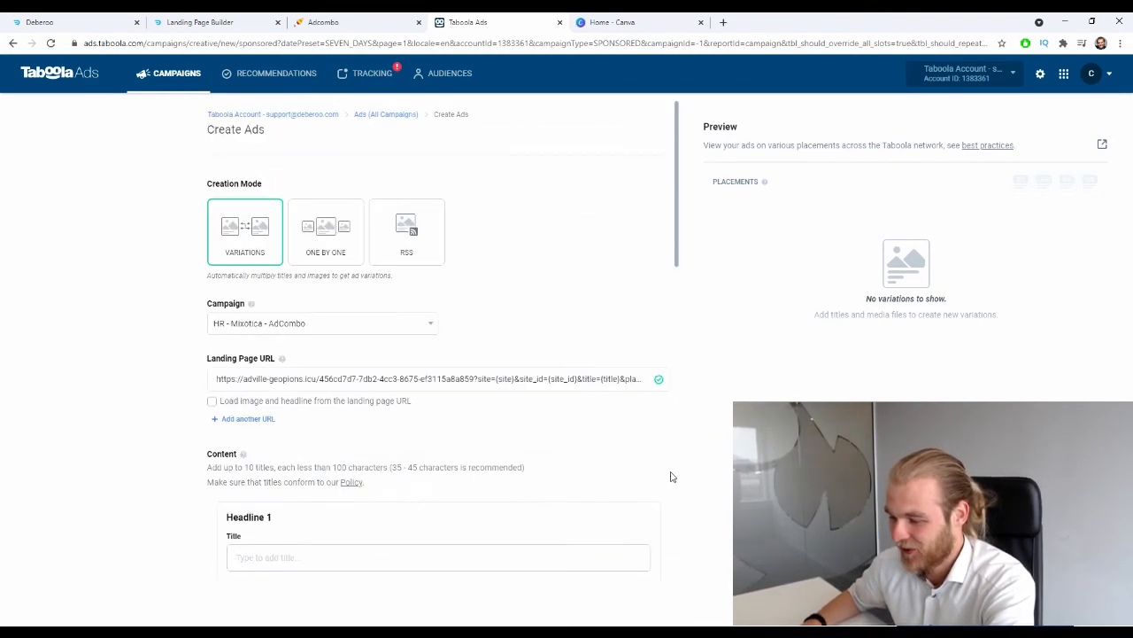
Check the Mixotica offer on AdCombo and title Headline 1 "[INCREDIBLE RESEARCH] Drink This Once Per Day and Burn Fat Like Crazy!".
{"action": "scroll", "coordinate": [678, 470], "scroll_direction": "down", "scroll_amount": 6}
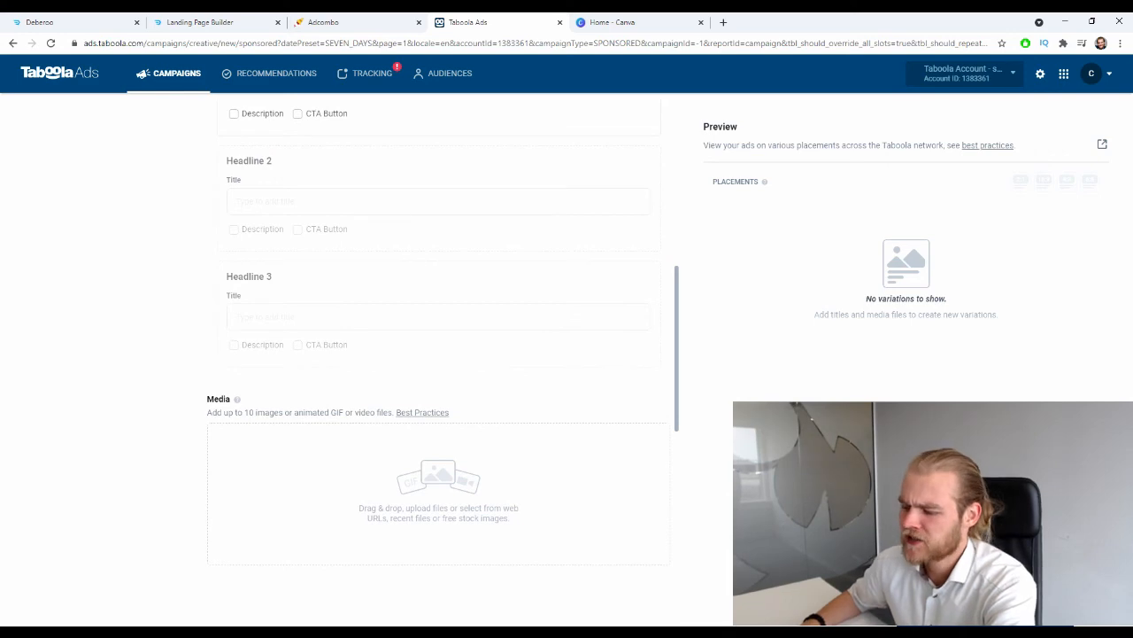
{"action": "scroll", "coordinate": [475, 313], "scroll_direction": "up", "scroll_amount": 3}
{"action": "left_click", "coordinate": [413, 372]}
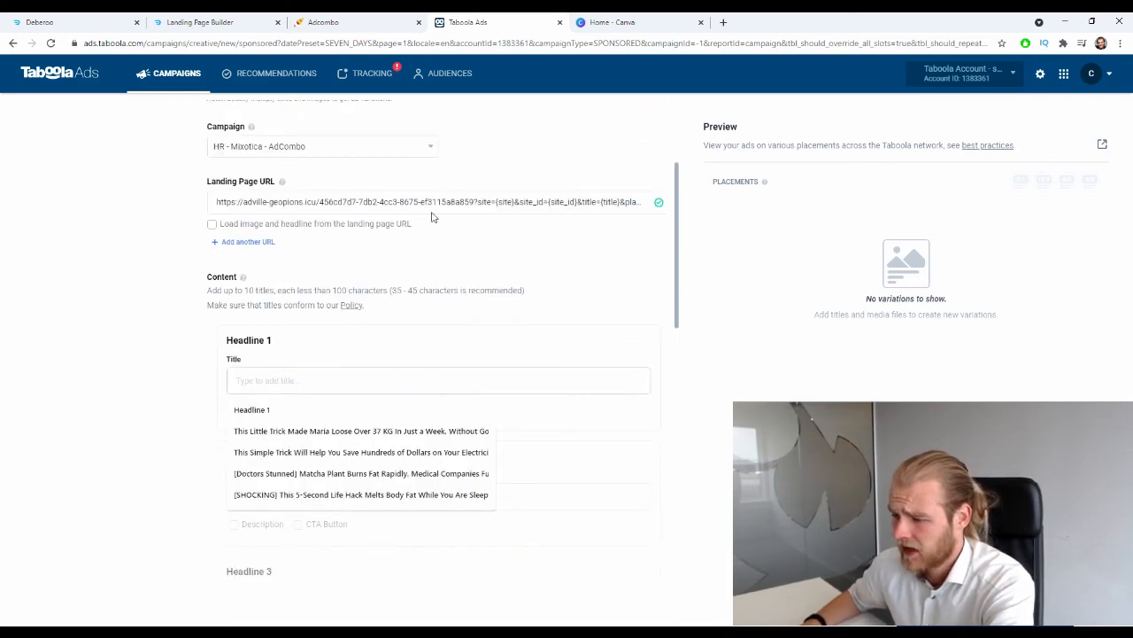
{"action": "left_click", "coordinate": [349, 22]}
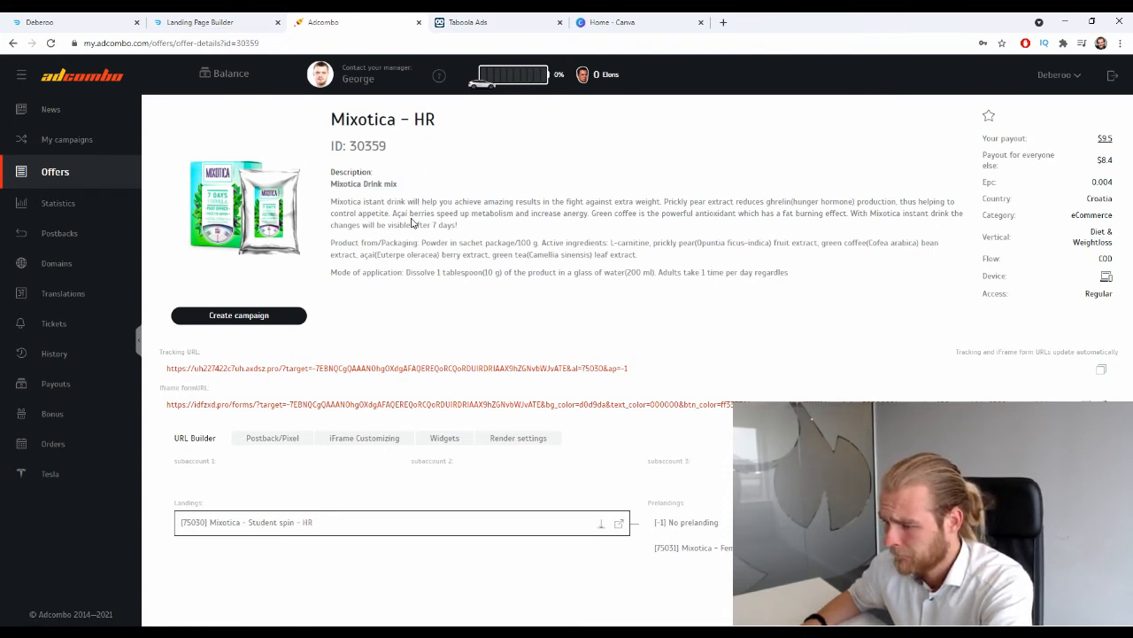
{"action": "key", "text": "ctrl+Tab"}
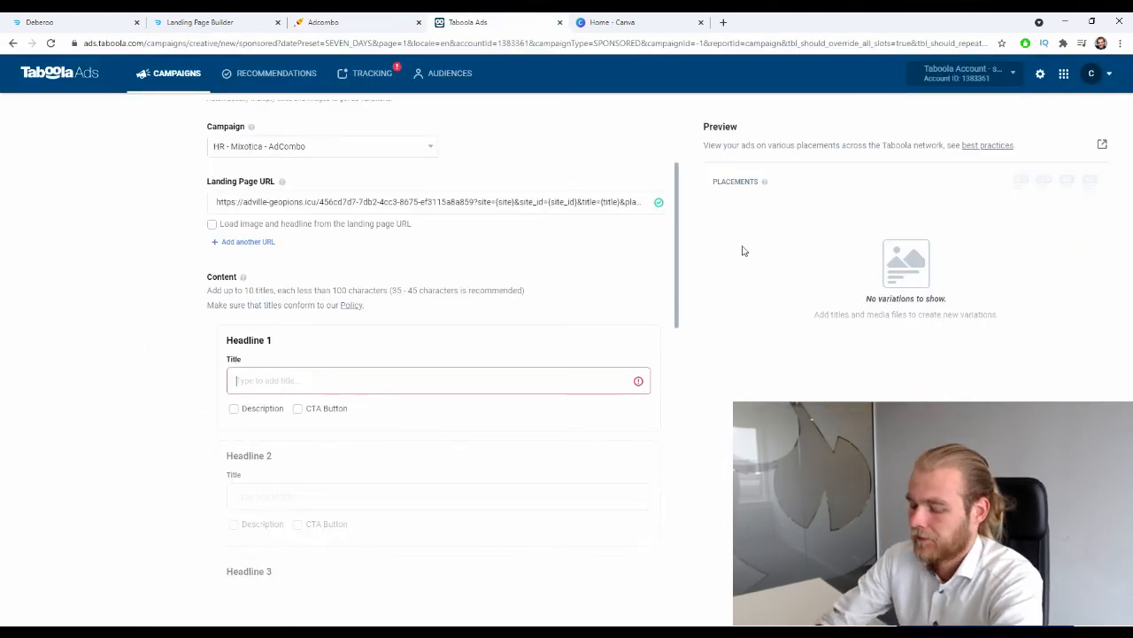
{"action": "type", "text": "["}
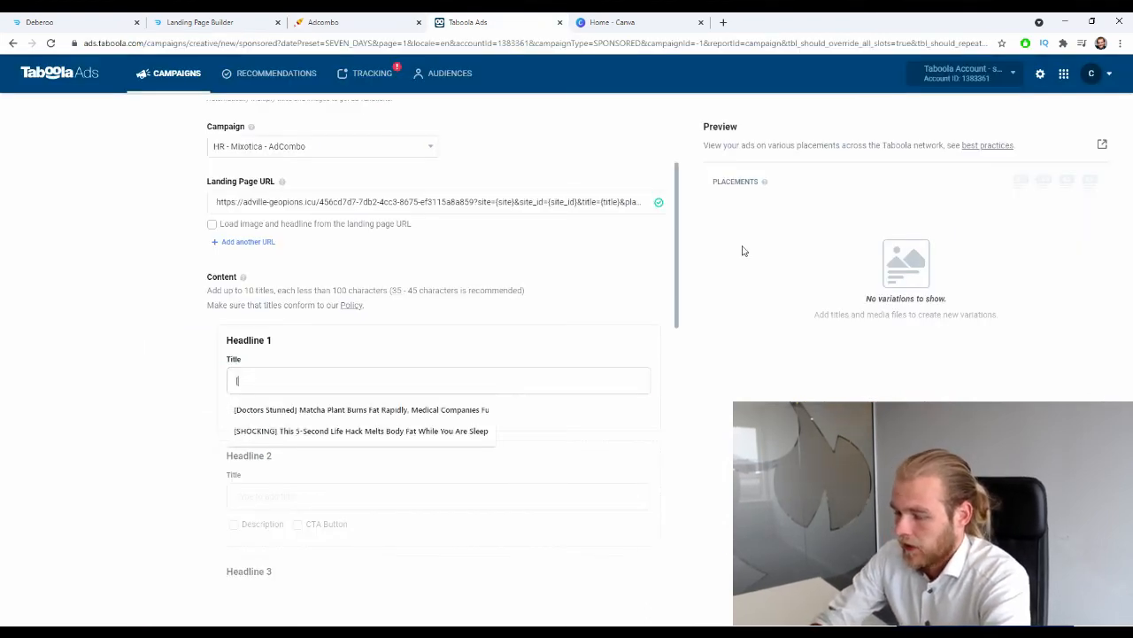
{"action": "type", "text": "IN"}
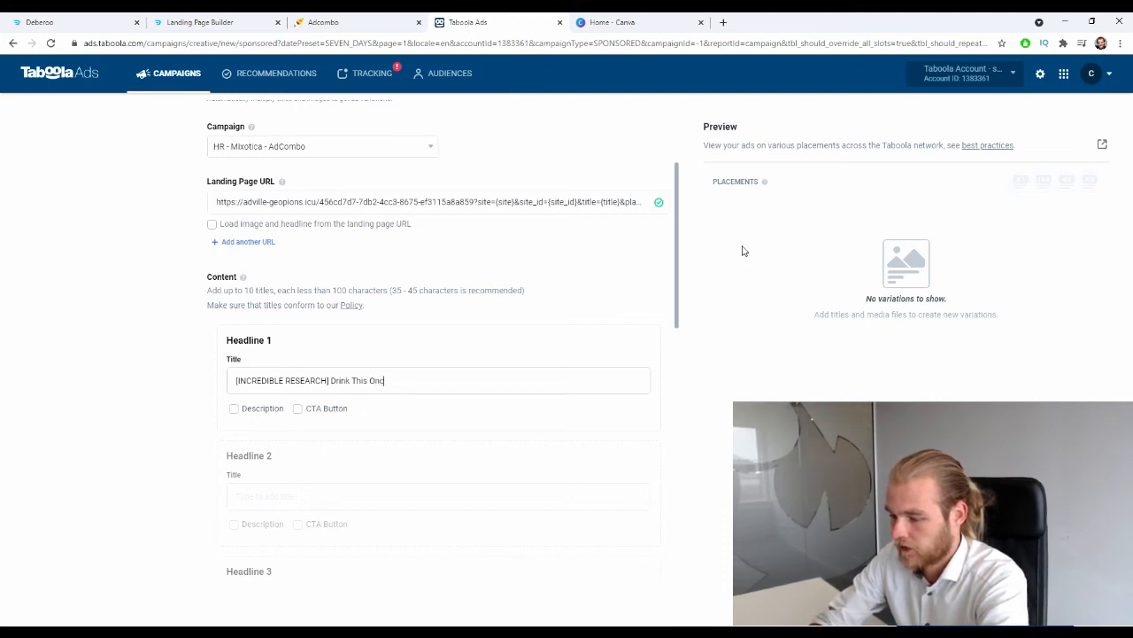
{"action": "type", "text": "Day and Burn H"}
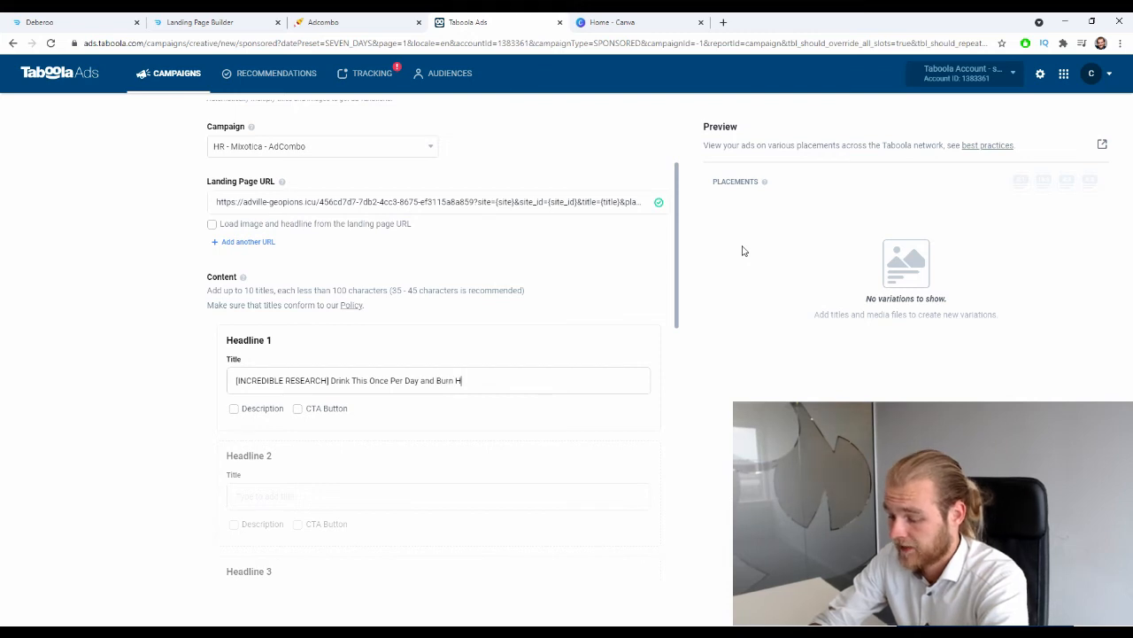
{"action": "key", "text": "BackSpace"}
{"action": "type", "text": "Fat Like"}
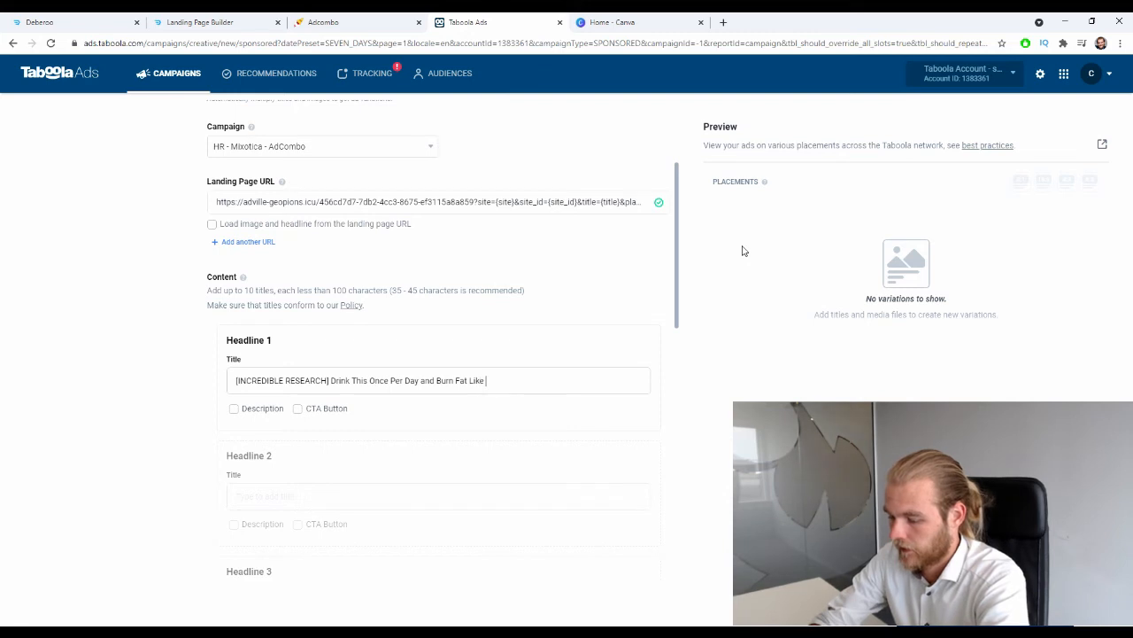
{"action": "type", "text": " Crazy!"}
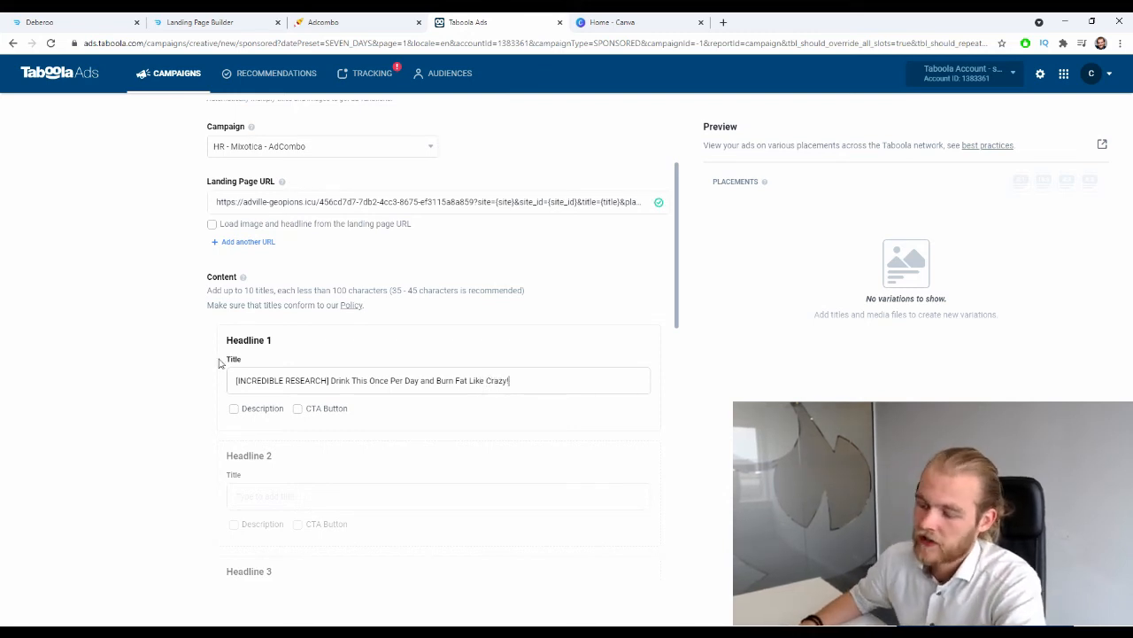
Enable a CTA button for Headline 1 without a description and set it to Learn More.
{"action": "left_click", "coordinate": [234, 408]}
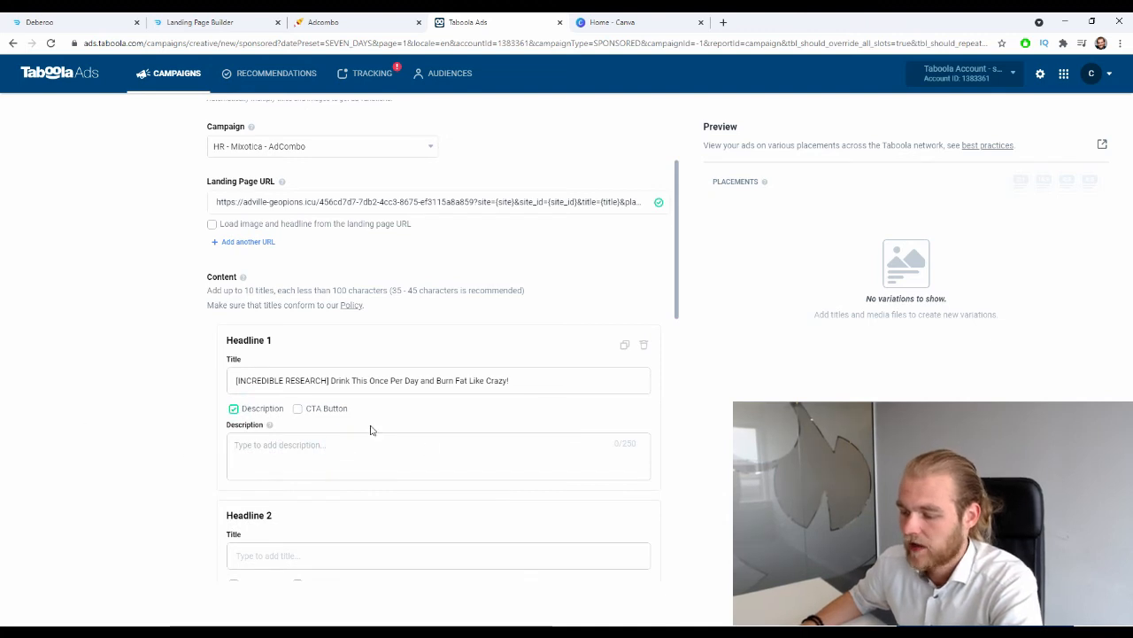
{"action": "left_click", "coordinate": [297, 408]}
{"action": "left_click", "coordinate": [234, 408]}
{"action": "left_click", "coordinate": [329, 447]}
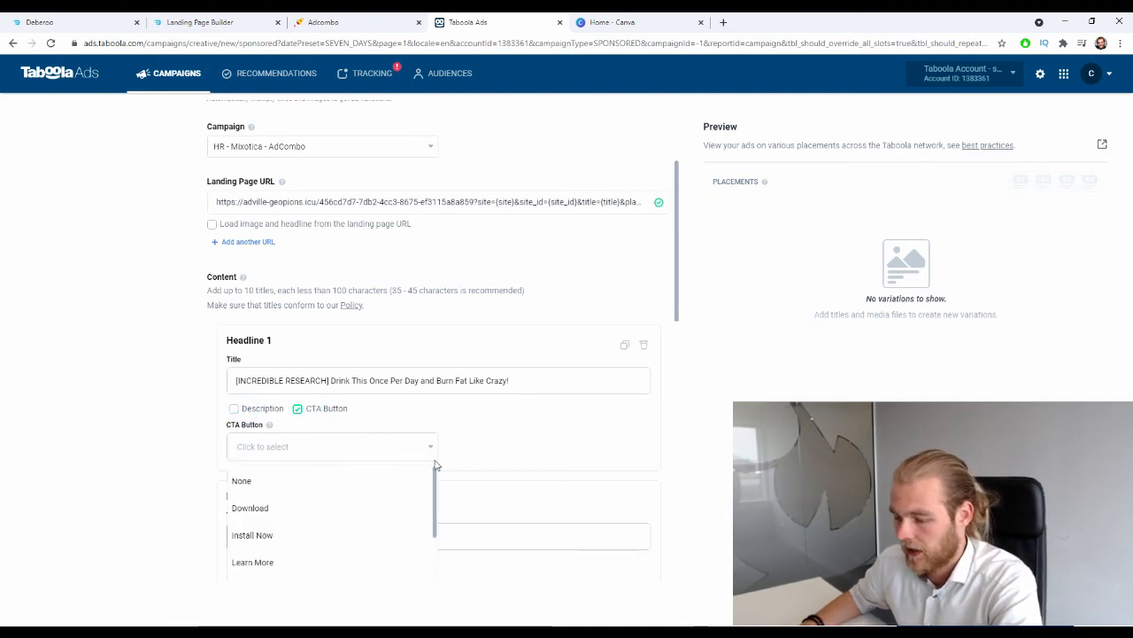
{"action": "scroll", "coordinate": [395, 466], "scroll_direction": "down", "scroll_amount": 2}
{"action": "scroll", "coordinate": [198, 455], "scroll_direction": "up", "scroll_amount": 3}
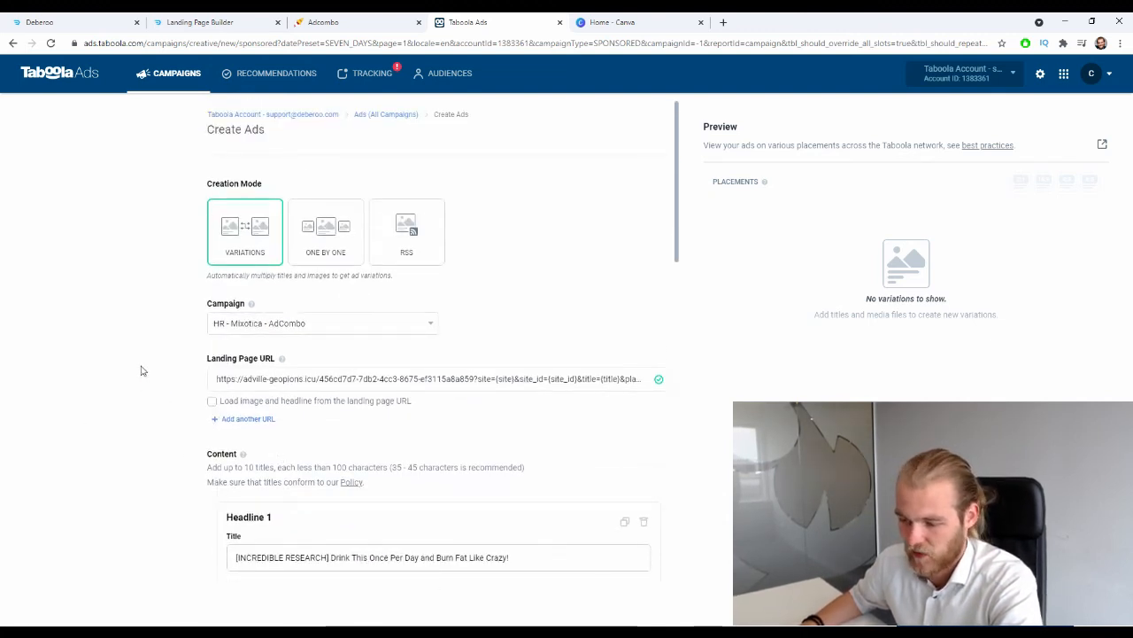
{"action": "scroll", "coordinate": [401, 312], "scroll_direction": "down", "scroll_amount": 4}
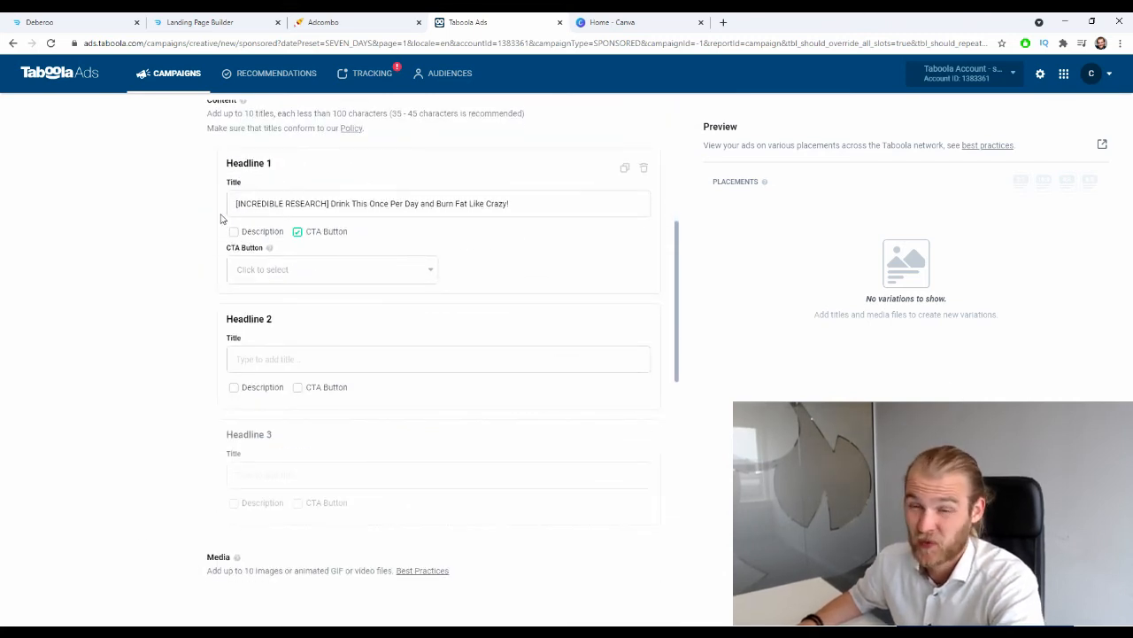
{"action": "left_click", "coordinate": [302, 275]}
{"action": "left_click", "coordinate": [270, 387]}
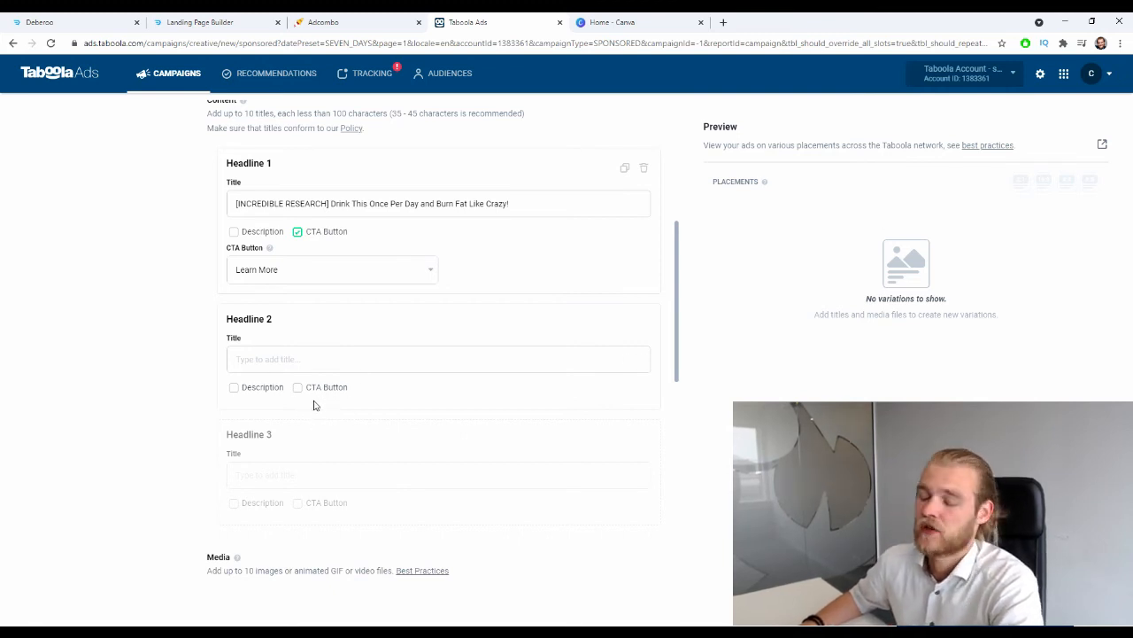
Open Taboola's best practices article for ad media and read the image size and format requirements.
{"action": "scroll", "coordinate": [188, 328], "scroll_direction": "down", "scroll_amount": 1}
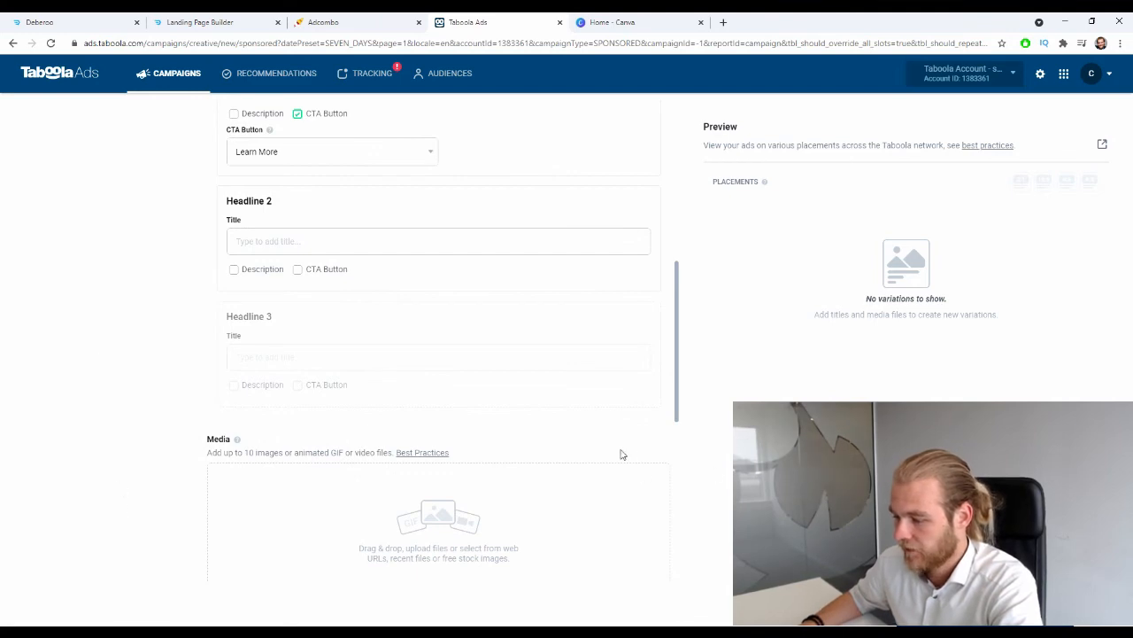
{"action": "scroll", "coordinate": [621, 451], "scroll_direction": "down", "scroll_amount": 3}
{"action": "scroll", "coordinate": [613, 416], "scroll_direction": "up", "scroll_amount": 1}
{"action": "left_click", "coordinate": [434, 218]}
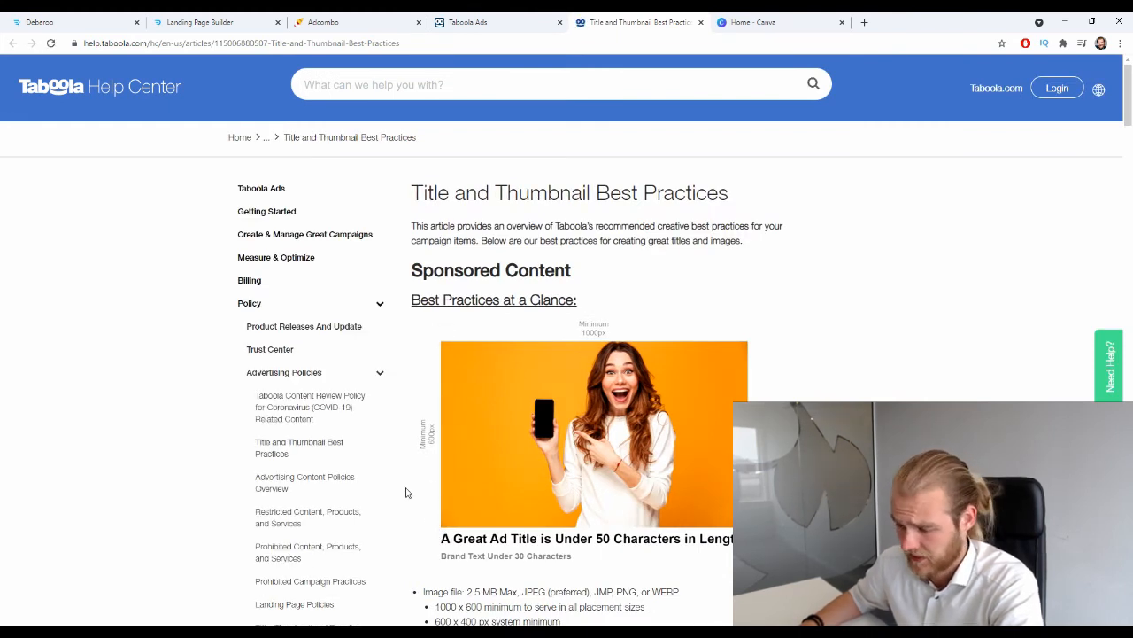
{"action": "scroll", "coordinate": [542, 324], "scroll_direction": "down", "scroll_amount": 2}
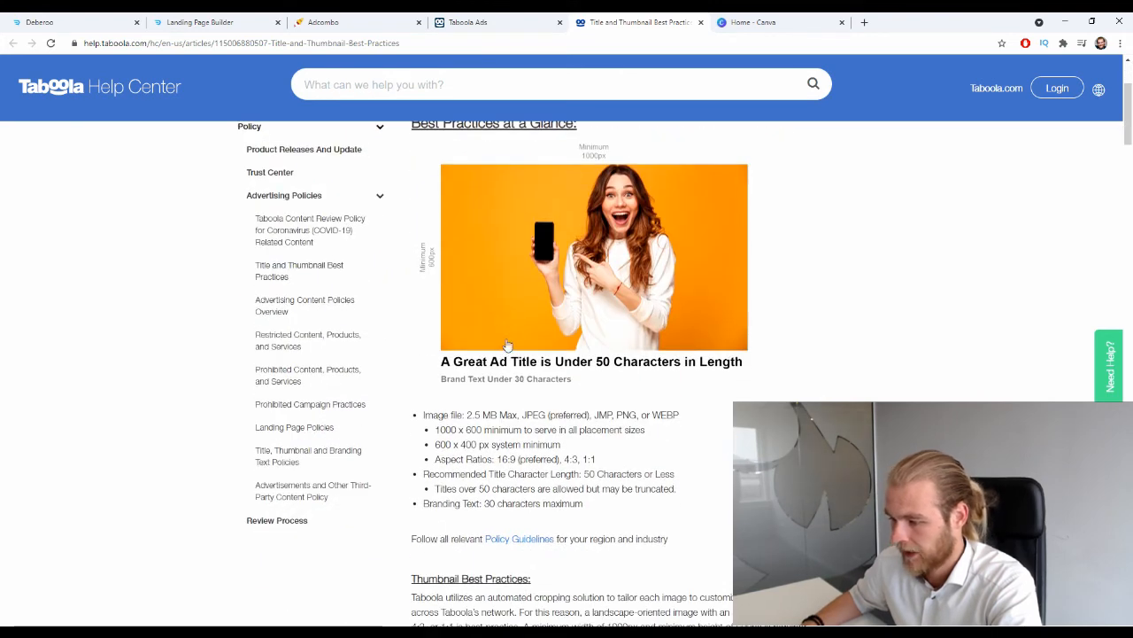
Switch to Canva and create a custom 1000 x 600 px design, then close the Taboola best practices article.
{"action": "left_click", "coordinate": [753, 22]}
{"action": "left_click", "coordinate": [1027, 76]}
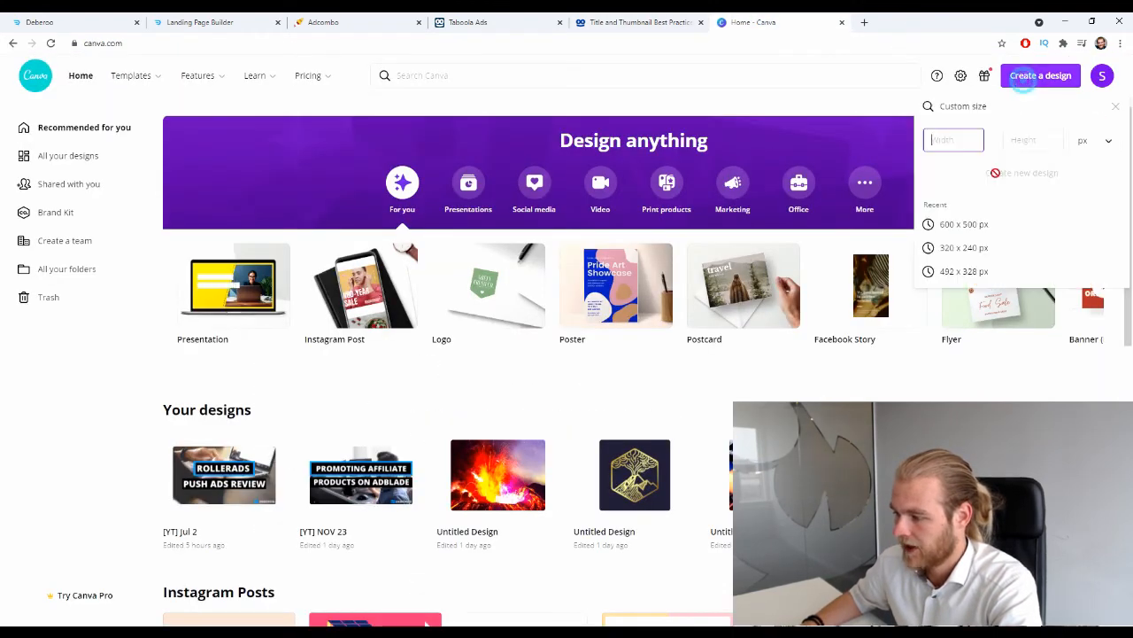
{"action": "type", "text": "100"}
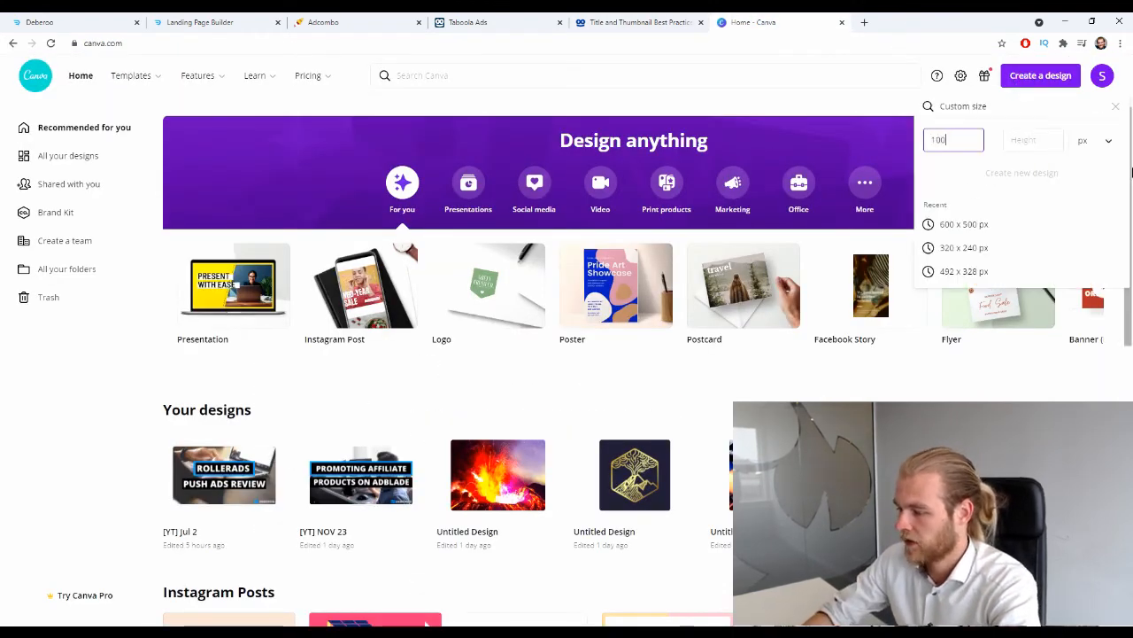
{"action": "type", "text": "0"}
{"action": "key", "text": "Tab"}
{"action": "type", "text": "600"}
{"action": "key", "text": "Return"}
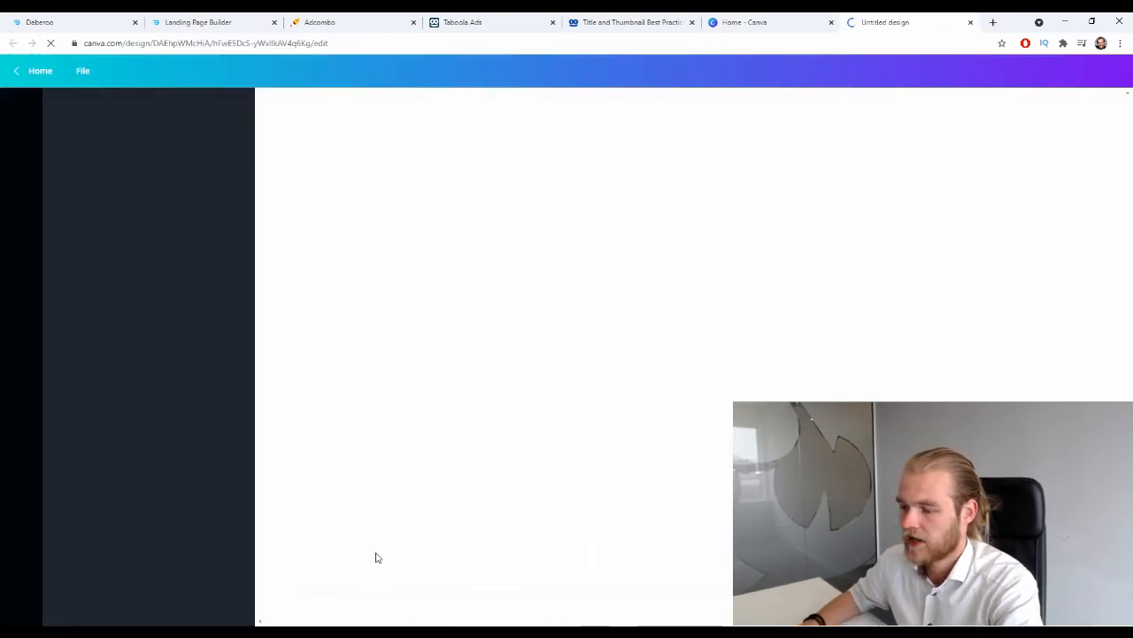
{"action": "left_click", "coordinate": [658, 18]}
{"action": "left_click", "coordinate": [692, 22]}
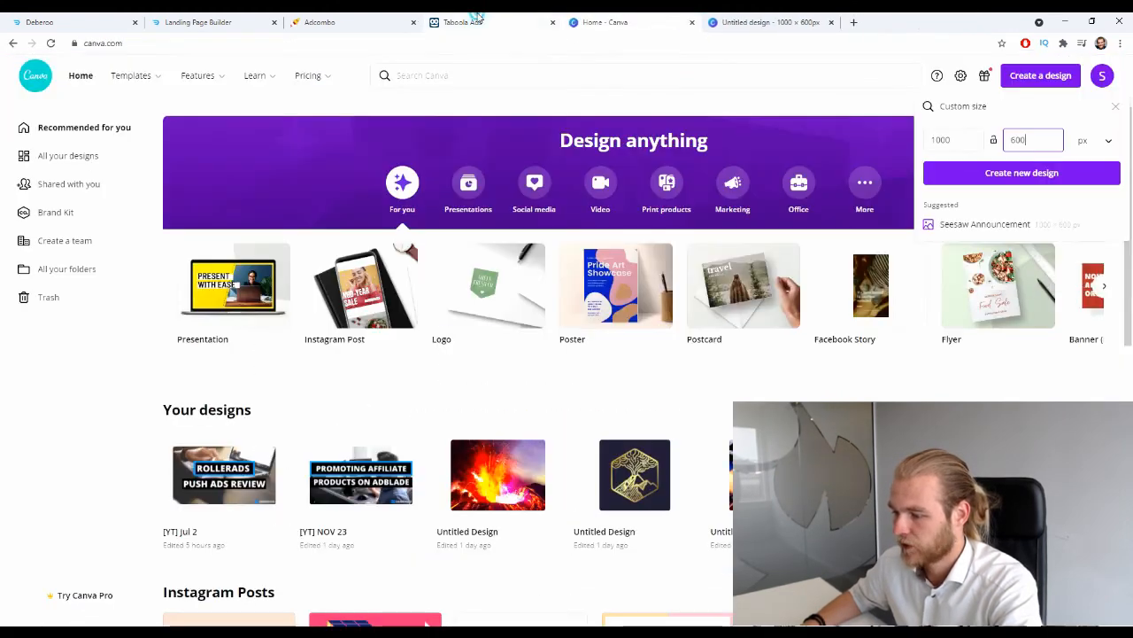
Return to Taboola Ads and look through the weightloss stock images for a suitable ad picture.
{"action": "left_click", "coordinate": [475, 22]}
{"action": "scroll", "coordinate": [468, 299], "scroll_direction": "down", "scroll_amount": 3}
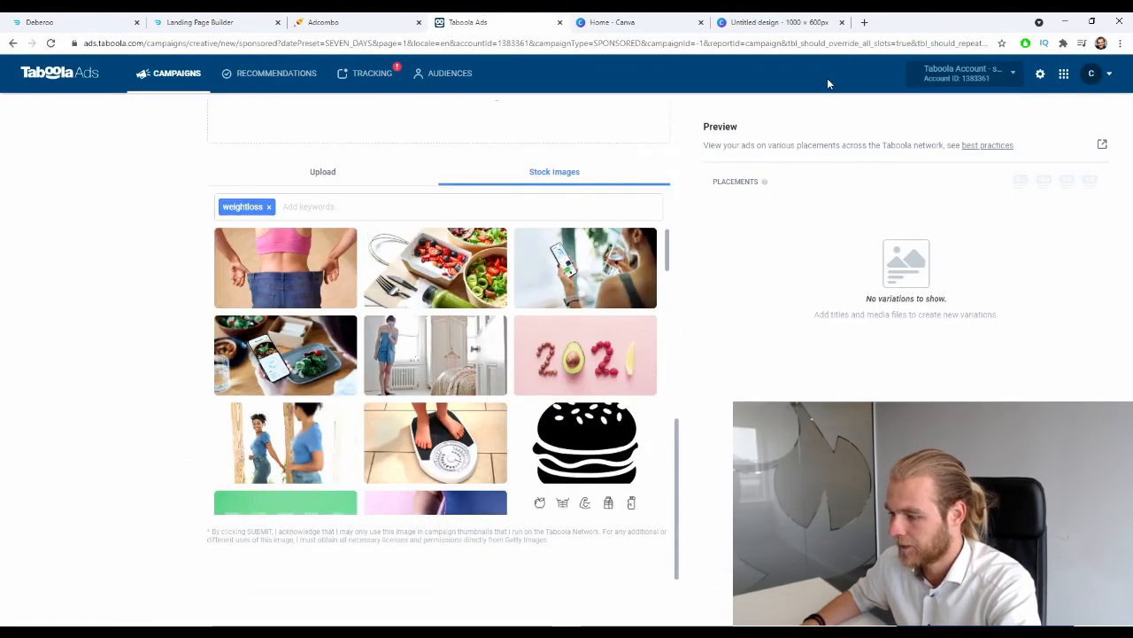
{"action": "scroll", "coordinate": [445, 359], "scroll_direction": "down", "scroll_amount": 5}
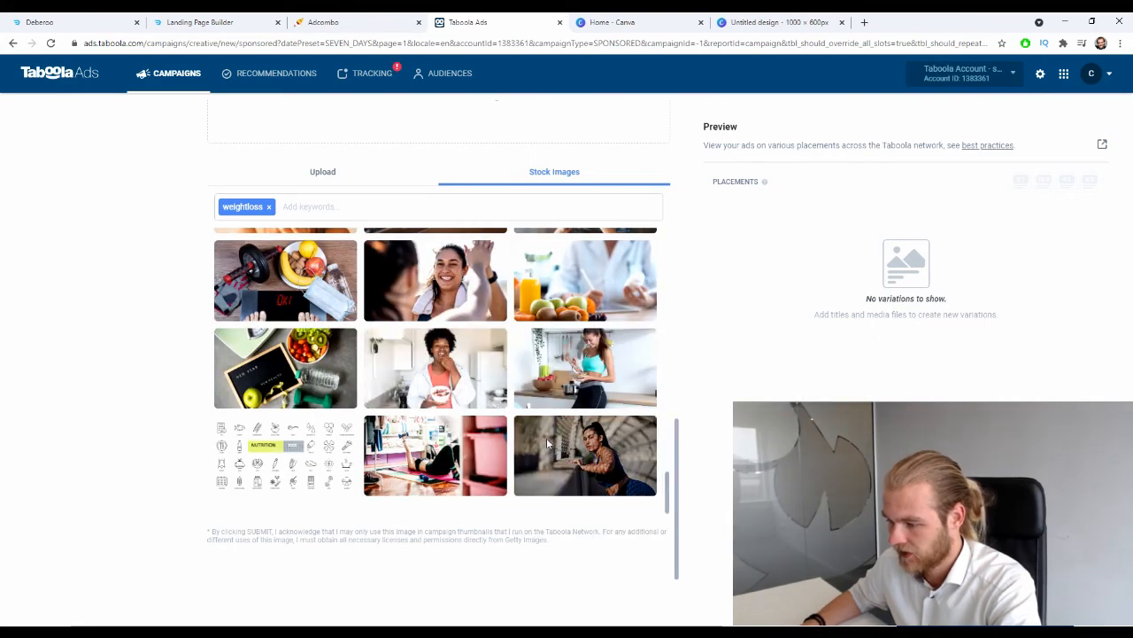
{"action": "scroll", "coordinate": [546, 443], "scroll_direction": "up", "scroll_amount": 5}
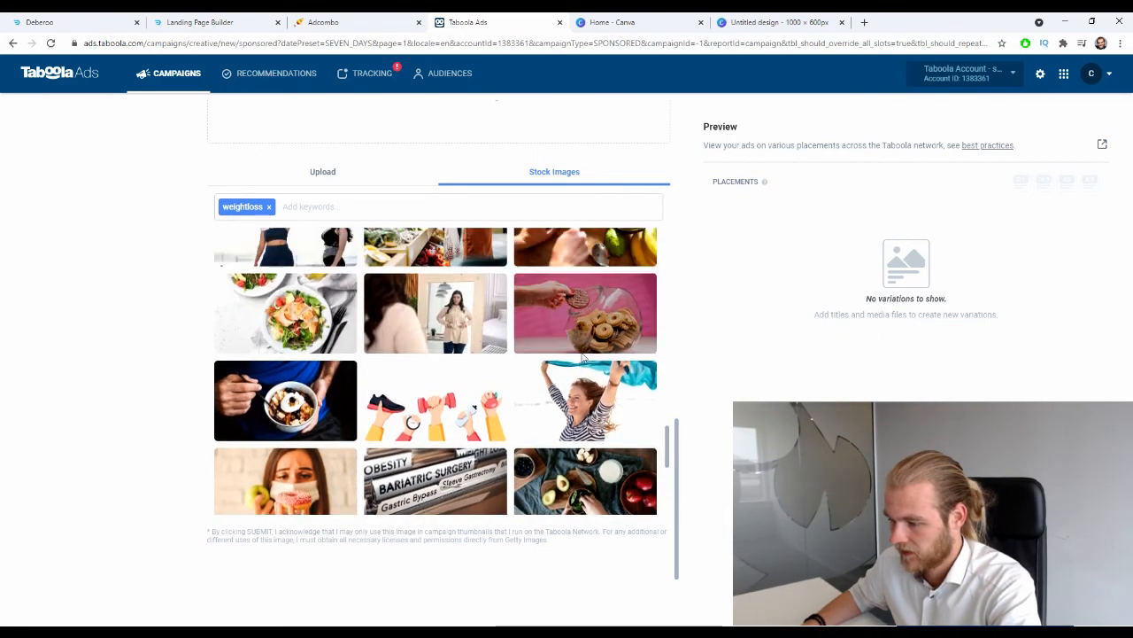
{"action": "scroll", "coordinate": [583, 356], "scroll_direction": "up", "scroll_amount": 3}
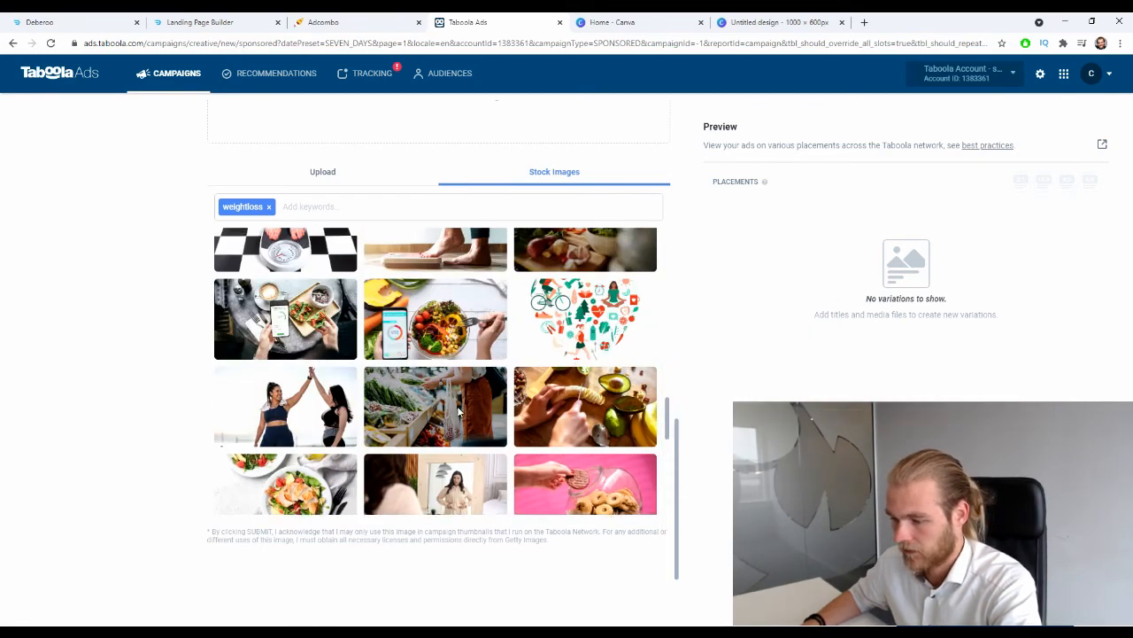
{"action": "scroll", "coordinate": [457, 410], "scroll_direction": "up", "scroll_amount": 2}
{"action": "scroll", "coordinate": [459, 416], "scroll_direction": "down", "scroll_amount": 10}
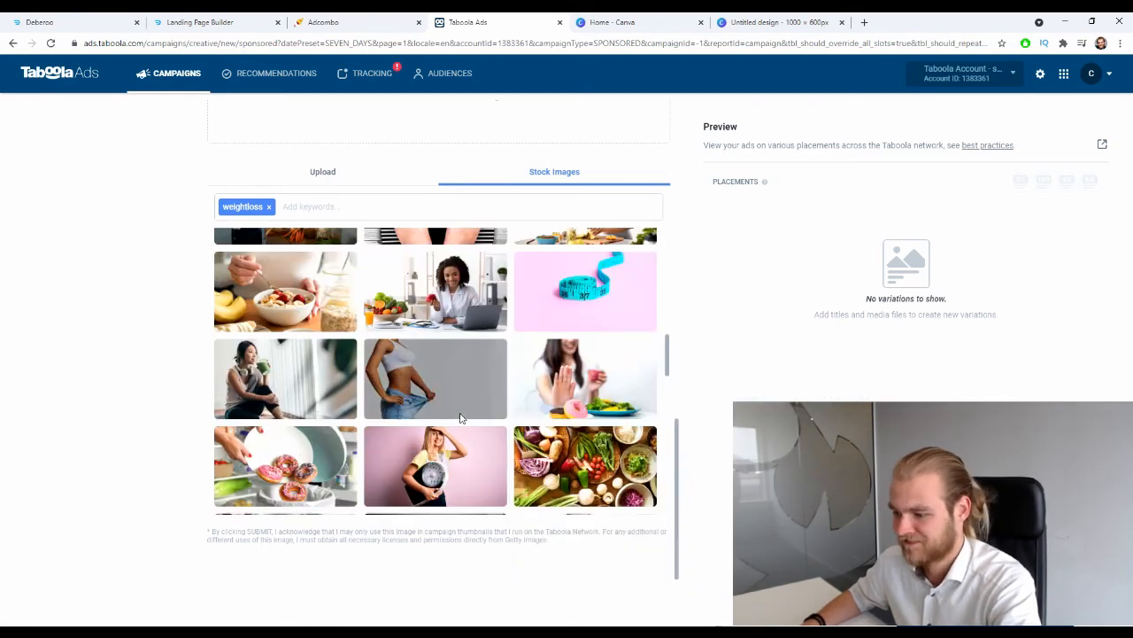
{"action": "scroll", "coordinate": [461, 415], "scroll_direction": "up", "scroll_amount": 10}
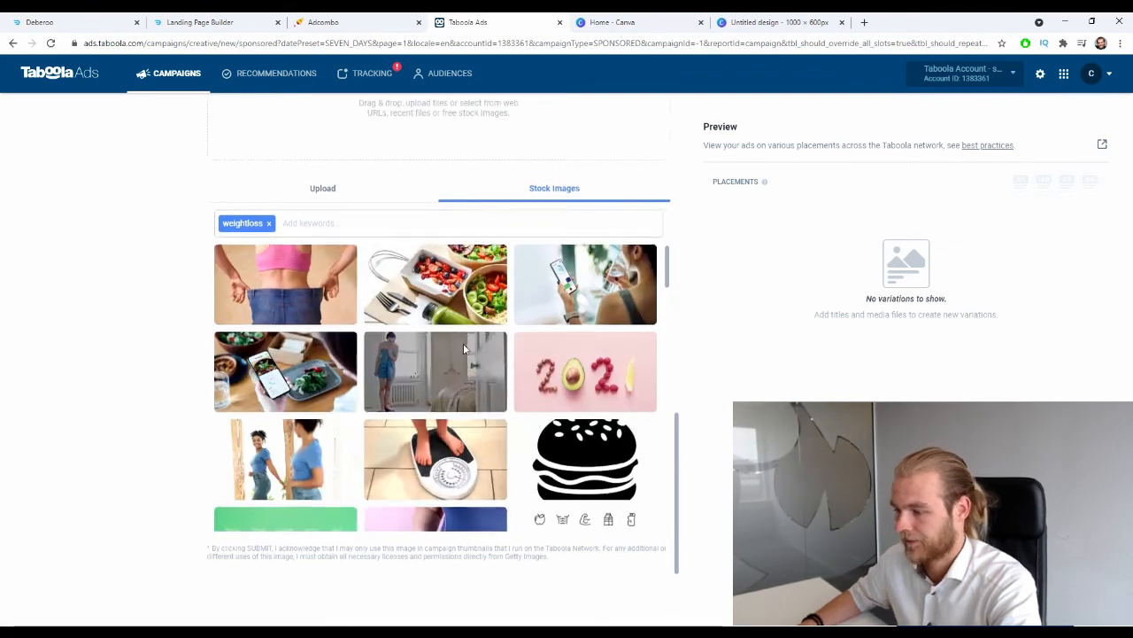
Search Google Images for "disgusting drink" in a new browser tab.
{"action": "left_click", "coordinate": [865, 22]}
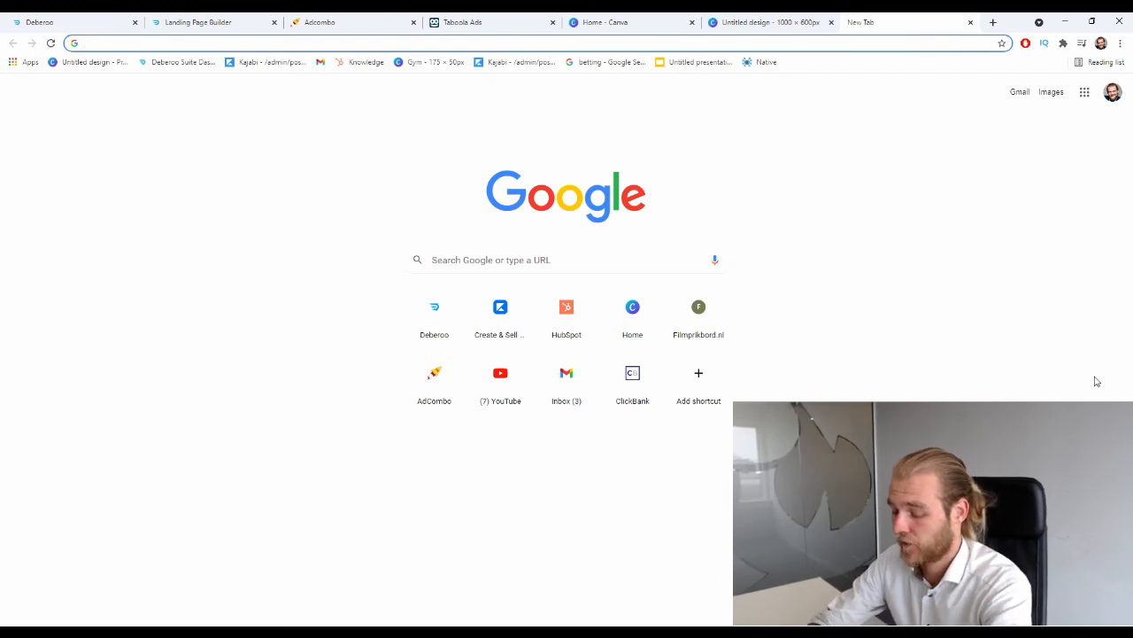
{"action": "type", "text": "dis"}
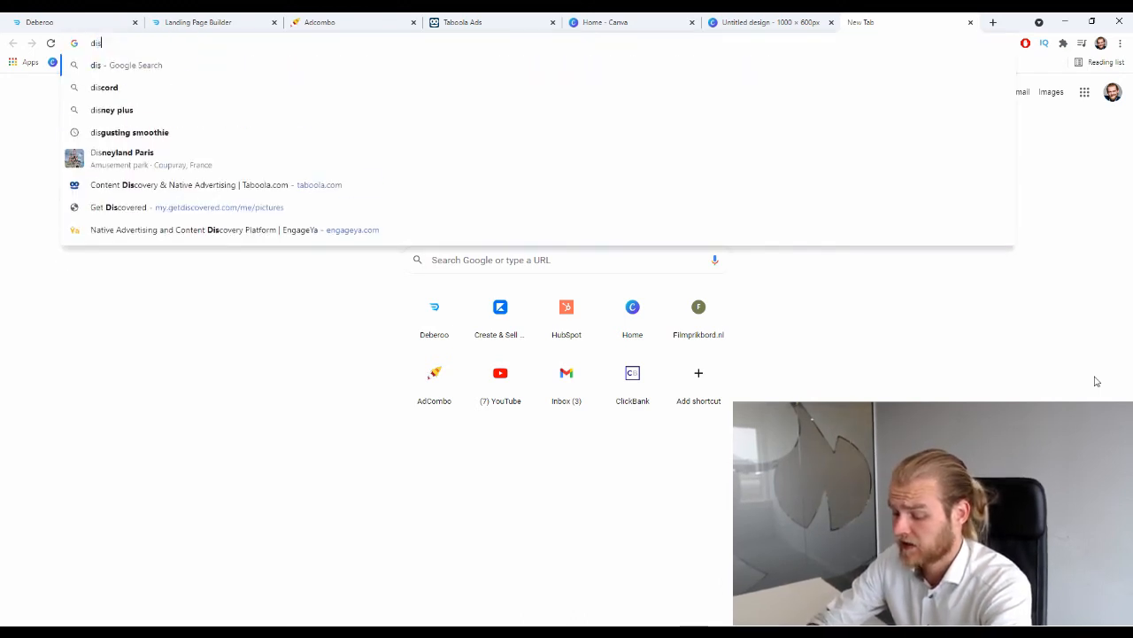
{"action": "type", "text": "gusting frin"}
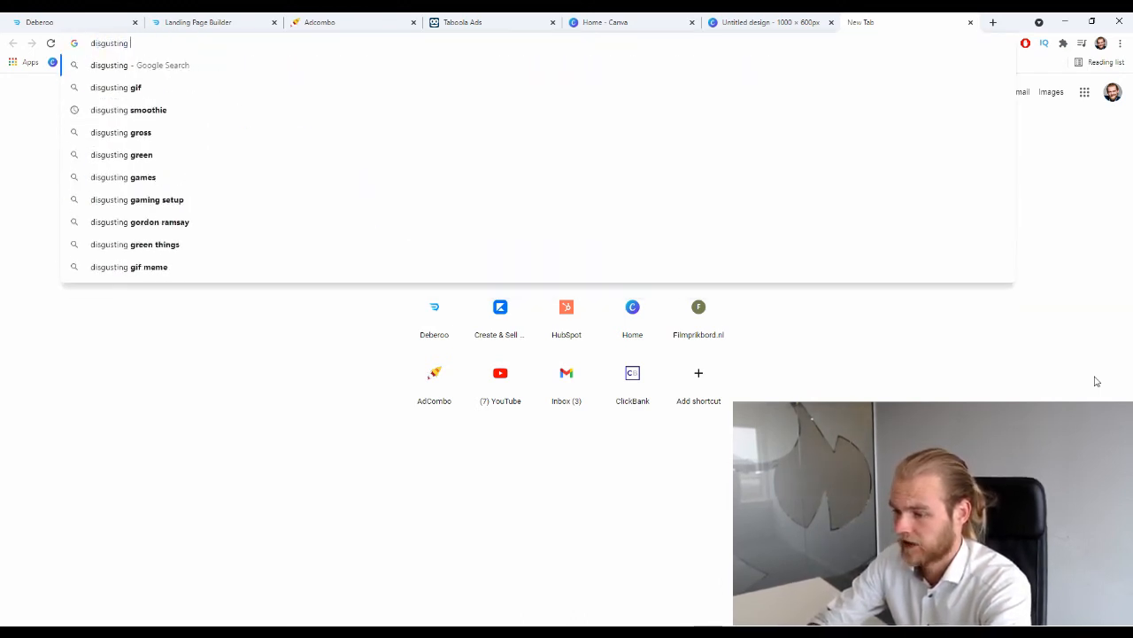
{"action": "key", "text": "BackSpace"}
{"action": "key", "text": "BackSpace"}
{"action": "key", "text": "BackSpace"}
{"action": "key", "text": "BackSpace"}
{"action": "type", "text": "dirnk"}
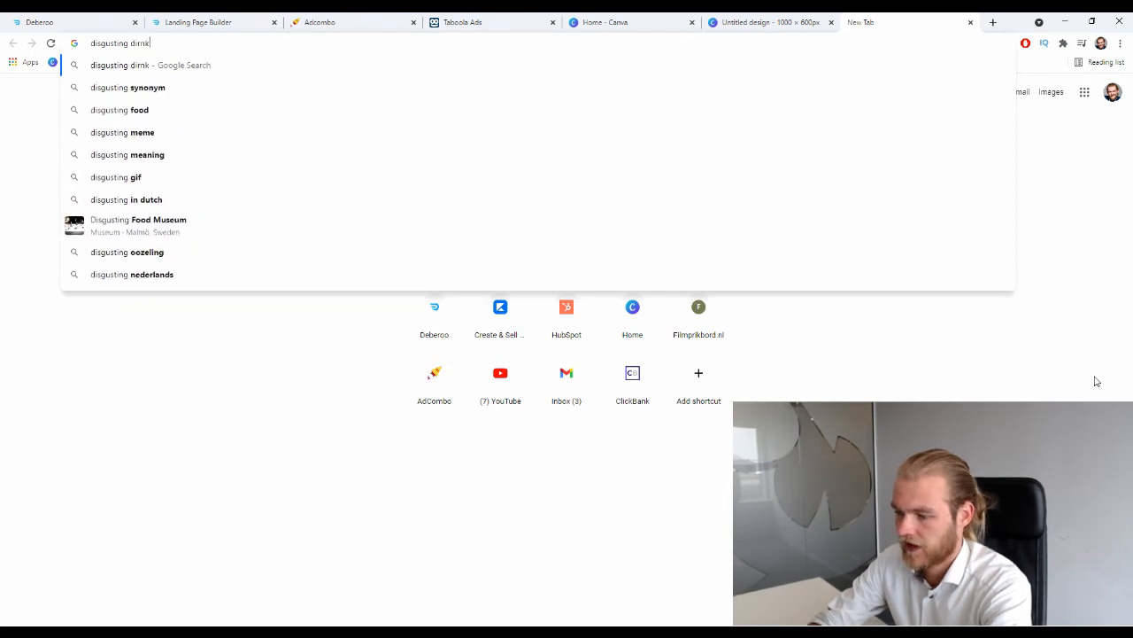
{"action": "key", "text": "Return"}
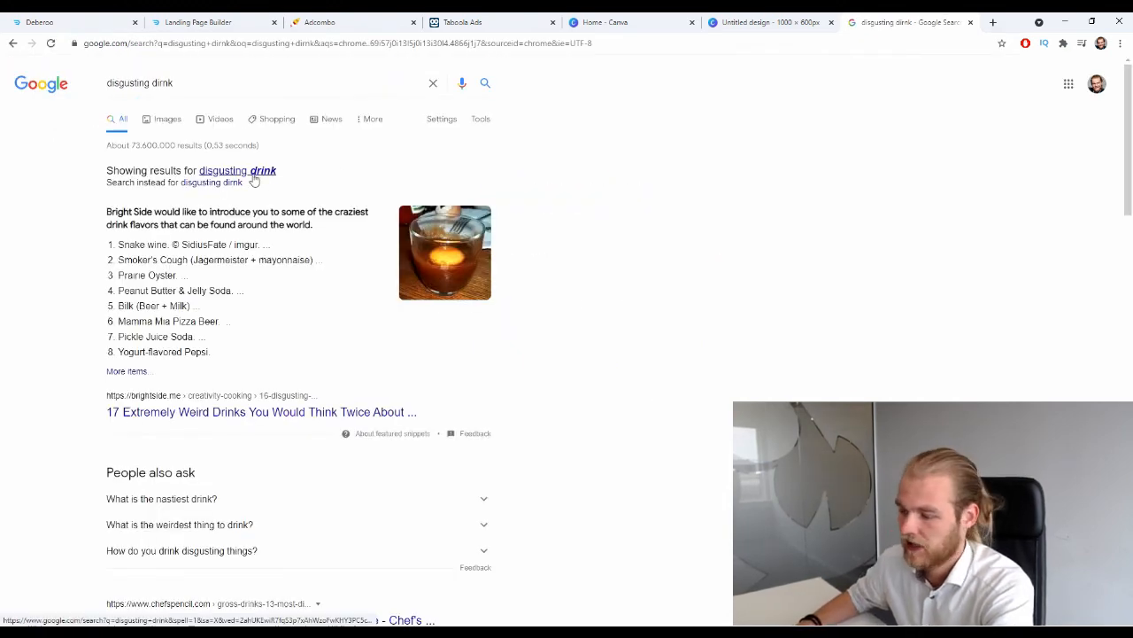
{"action": "left_click", "coordinate": [259, 173]}
{"action": "left_click", "coordinate": [167, 118]}
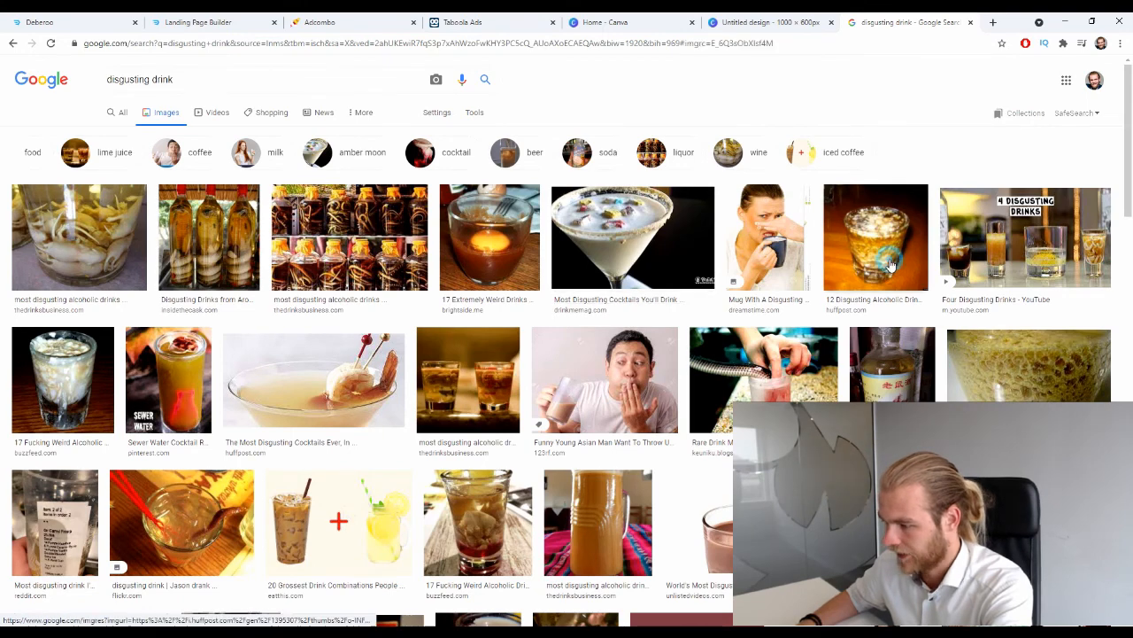
Preview the HuffPost shot glass image, look through its related images, and close the preview.
{"action": "left_click", "coordinate": [883, 265]}
{"action": "scroll", "coordinate": [936, 310], "scroll_direction": "down", "scroll_amount": 6}
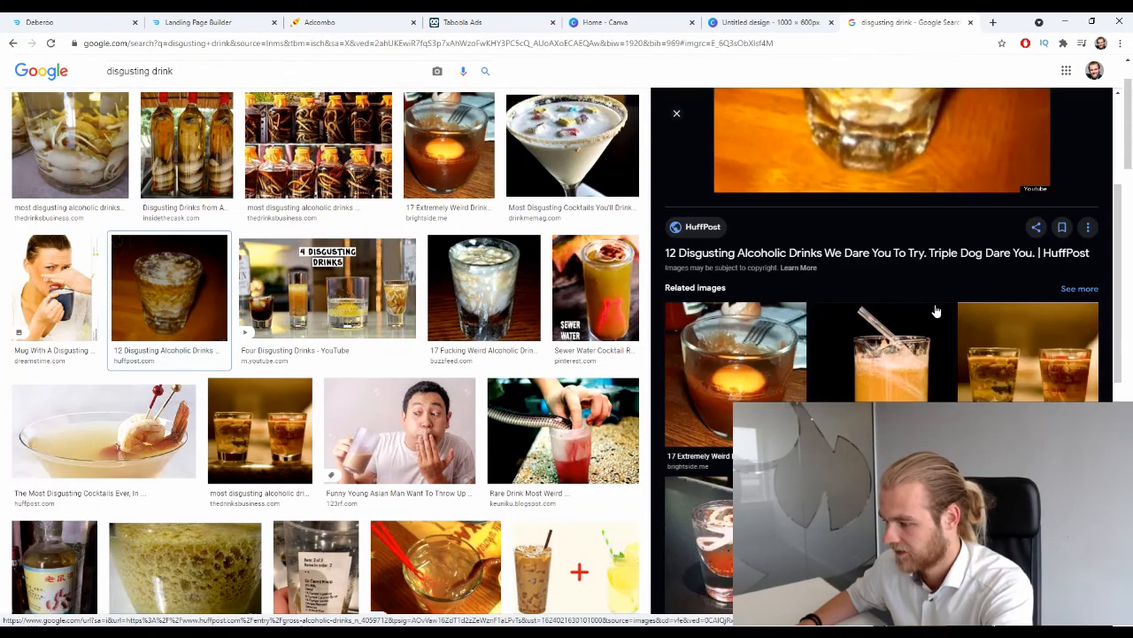
{"action": "scroll", "coordinate": [937, 310], "scroll_direction": "down", "scroll_amount": 5}
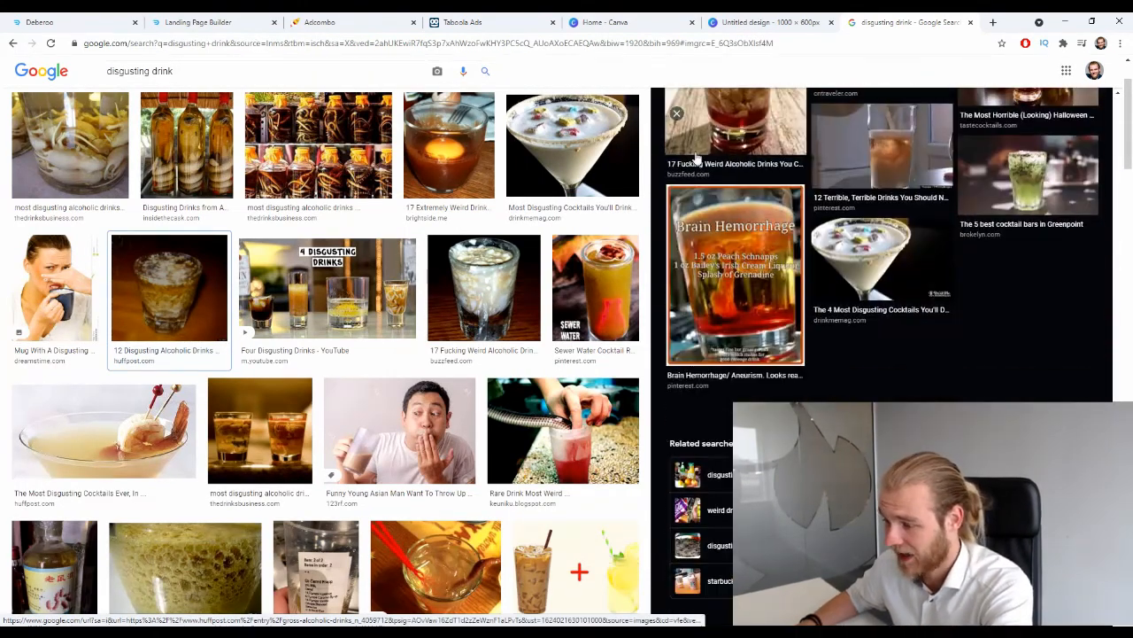
{"action": "left_click", "coordinate": [674, 116]}
Look through the "disgusting drink" image results for an eye-catching ad picture.
{"action": "scroll", "coordinate": [678, 138], "scroll_direction": "down", "scroll_amount": 4}
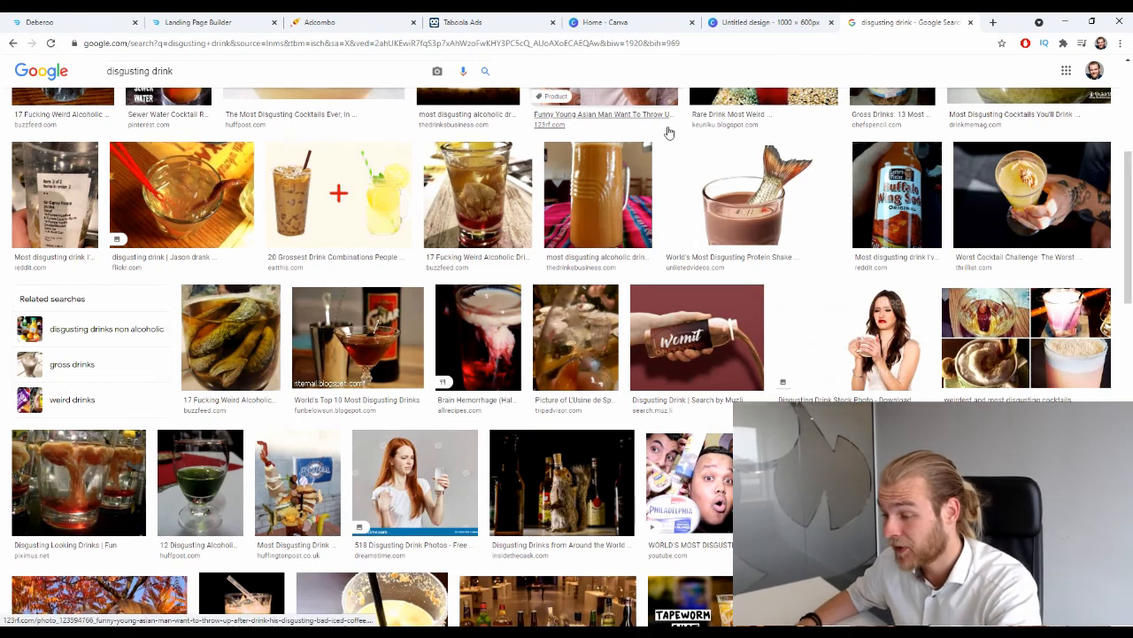
{"action": "scroll", "coordinate": [620, 146], "scroll_direction": "down", "scroll_amount": 2}
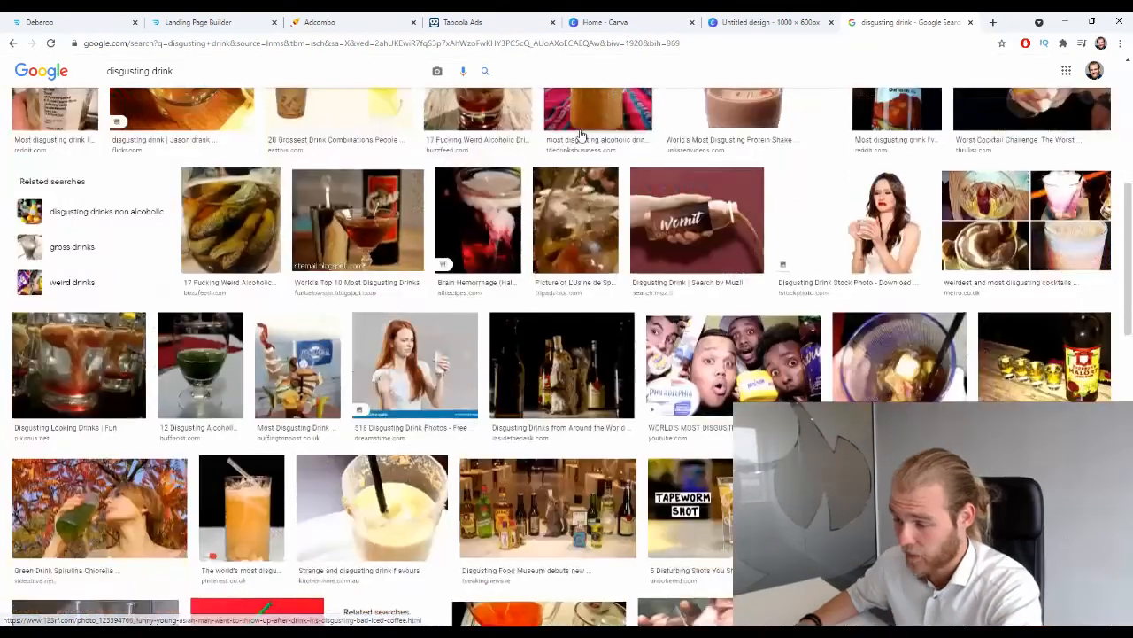
{"action": "scroll", "coordinate": [543, 160], "scroll_direction": "down", "scroll_amount": 4}
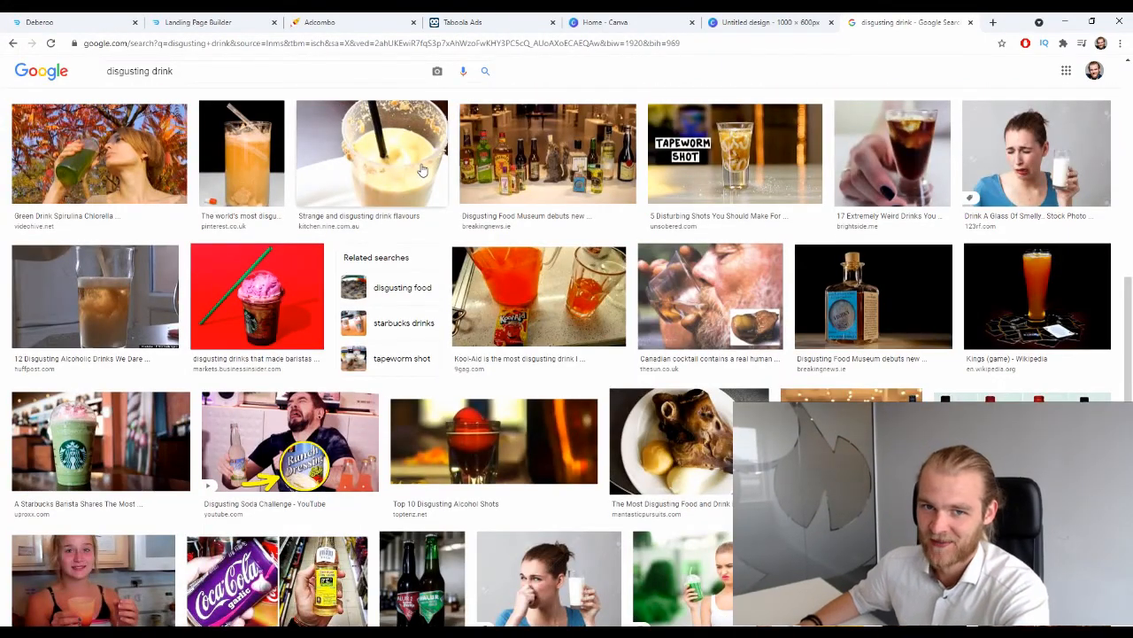
{"action": "scroll", "coordinate": [425, 183], "scroll_direction": "down", "scroll_amount": 1}
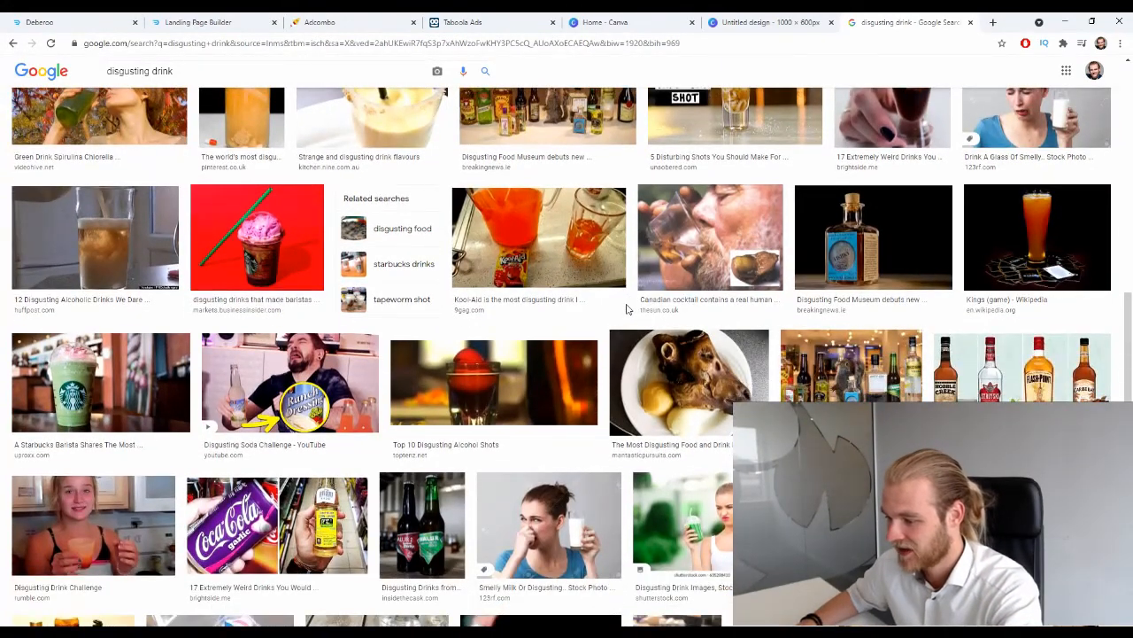
{"action": "scroll", "coordinate": [622, 309], "scroll_direction": "up", "scroll_amount": 8}
{"action": "scroll", "coordinate": [622, 309], "scroll_direction": "up", "scroll_amount": 5}
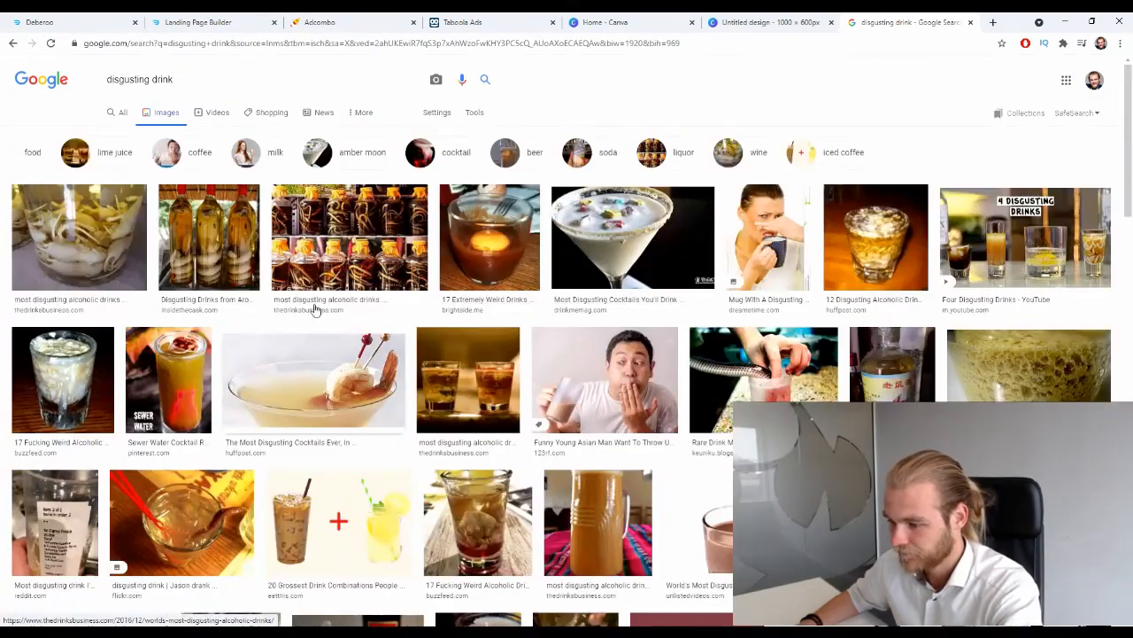
Preview The Drinks Business jars image and the related Laotian rum and snake liquor pictures from Alamy, then close the preview.
{"action": "left_click", "coordinate": [292, 266]}
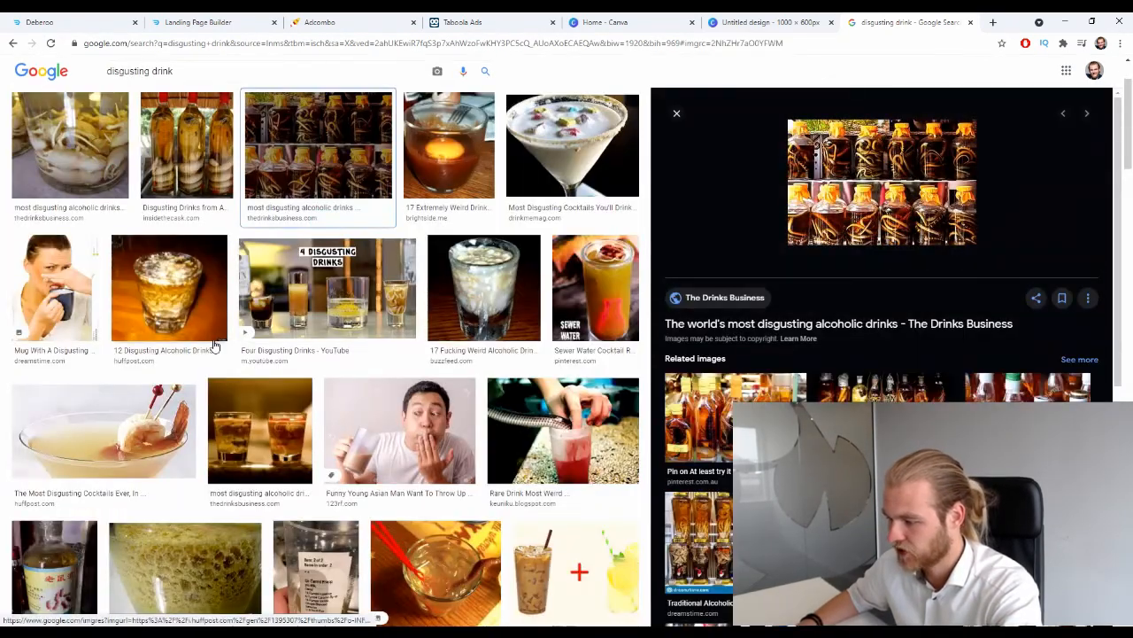
{"action": "scroll", "coordinate": [881, 265], "scroll_direction": "down", "scroll_amount": 5}
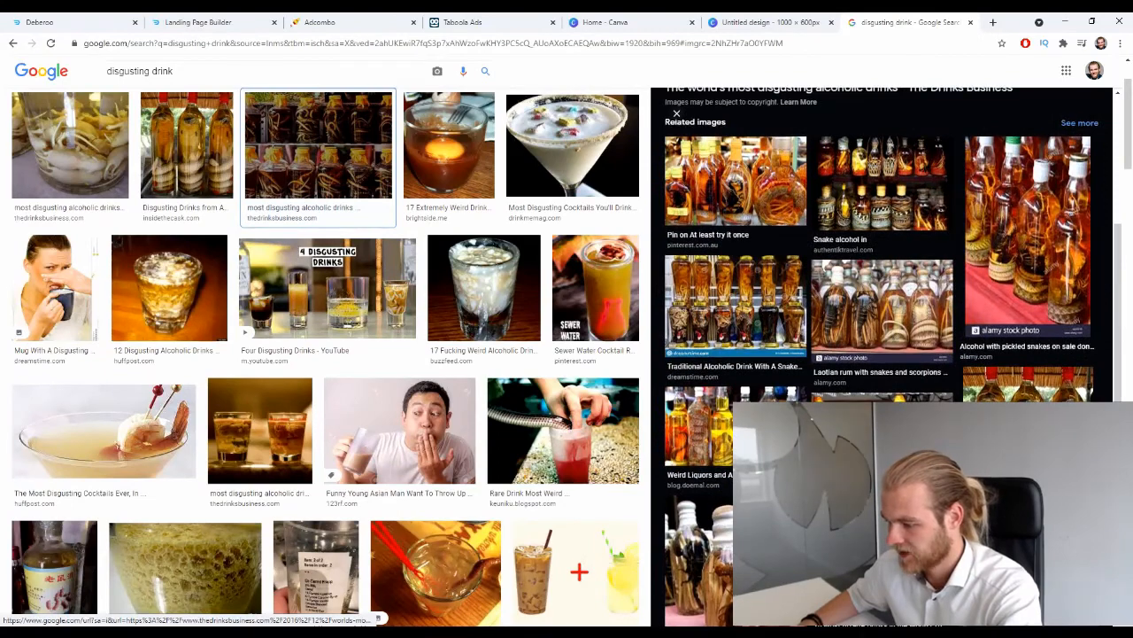
{"action": "scroll", "coordinate": [266, 337], "scroll_direction": "up", "scroll_amount": 2}
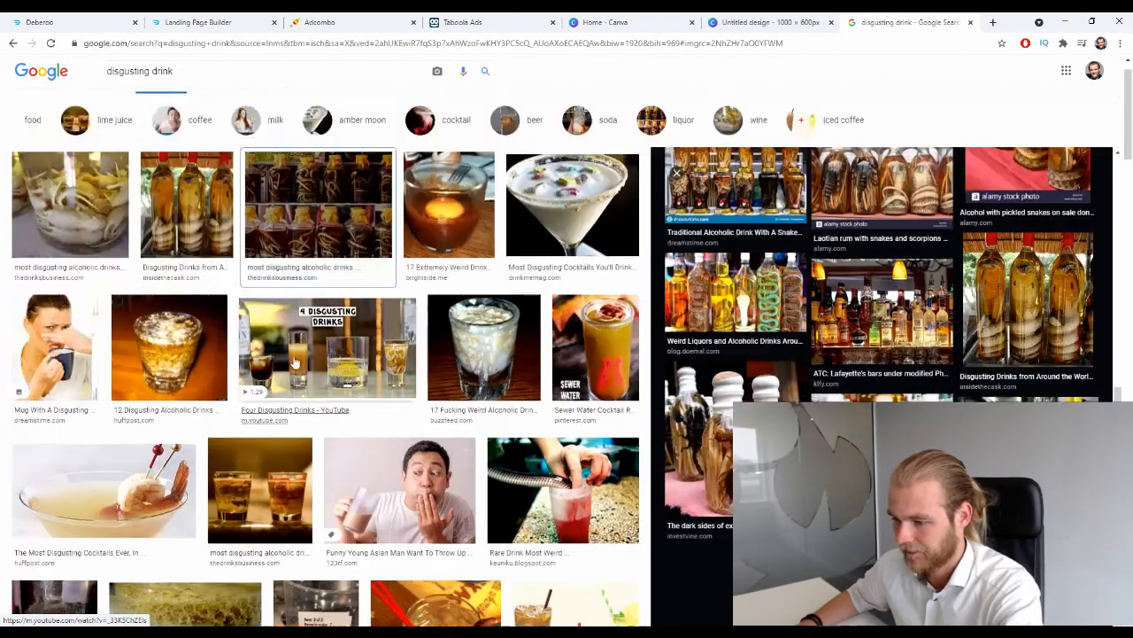
{"action": "scroll", "coordinate": [877, 354], "scroll_direction": "up", "scroll_amount": 3}
{"action": "left_click", "coordinate": [882, 388]}
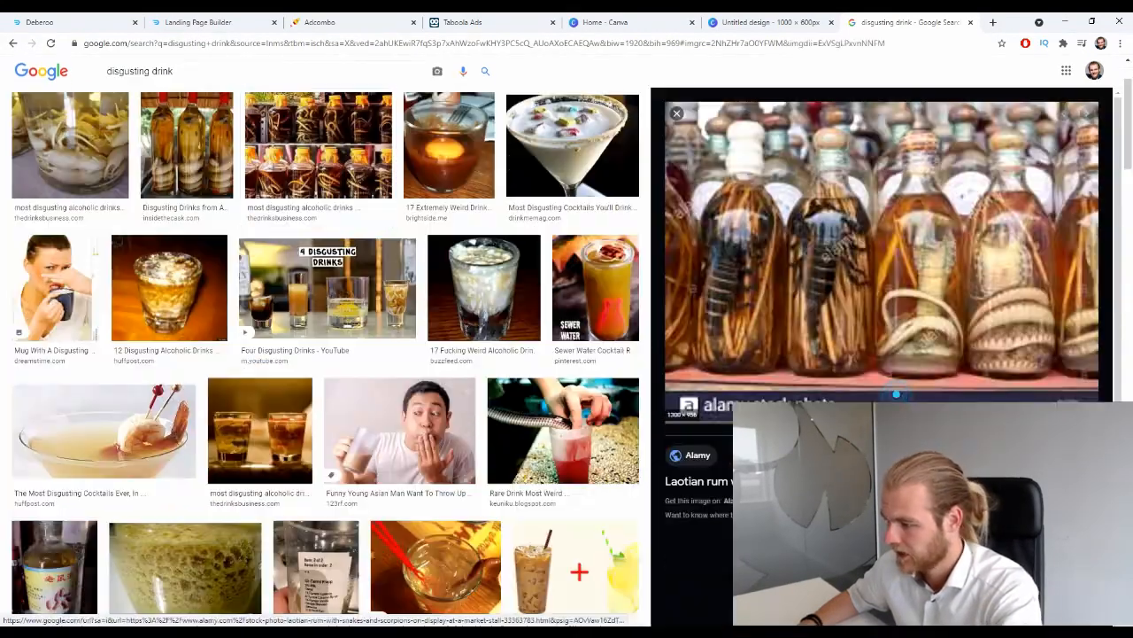
{"action": "scroll", "coordinate": [834, 298], "scroll_direction": "down", "scroll_amount": 5}
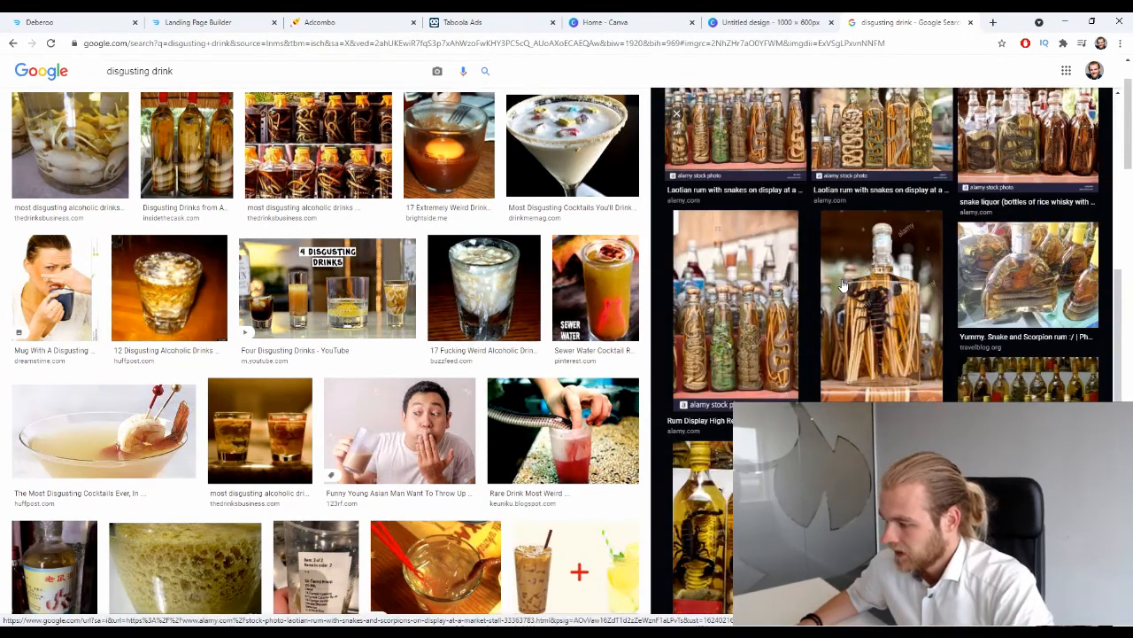
{"action": "scroll", "coordinate": [843, 286], "scroll_direction": "down", "scroll_amount": 3}
{"action": "left_click", "coordinate": [852, 278]}
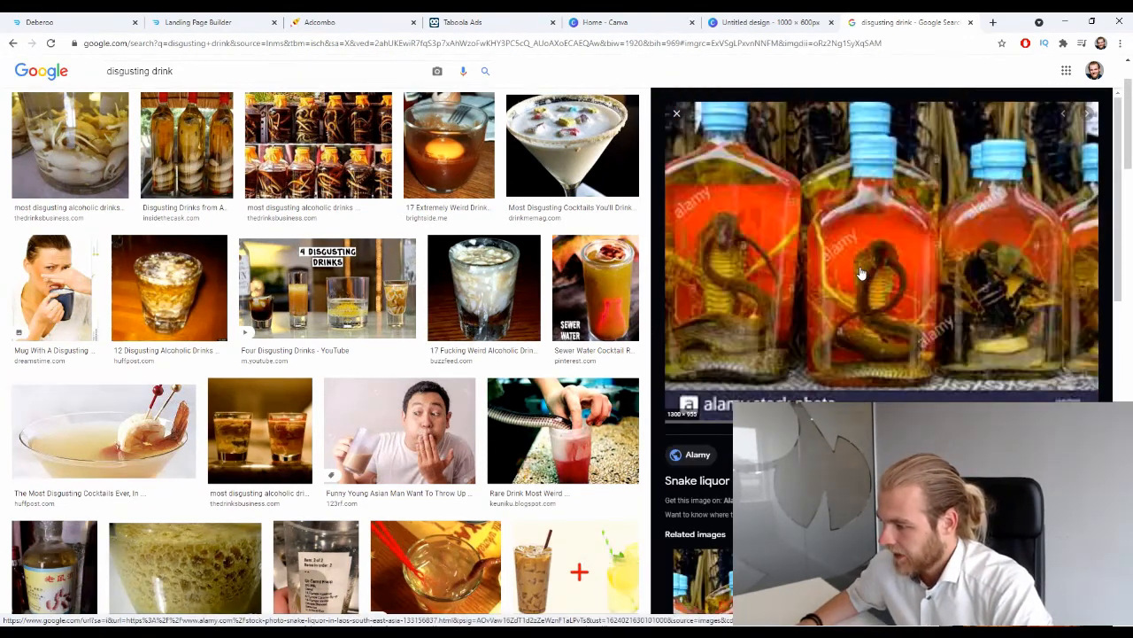
{"action": "left_click", "coordinate": [677, 111]}
Preview the BrightSide image of the drink with an egg yolk and open the full set of its related images.
{"action": "left_click", "coordinate": [519, 250]}
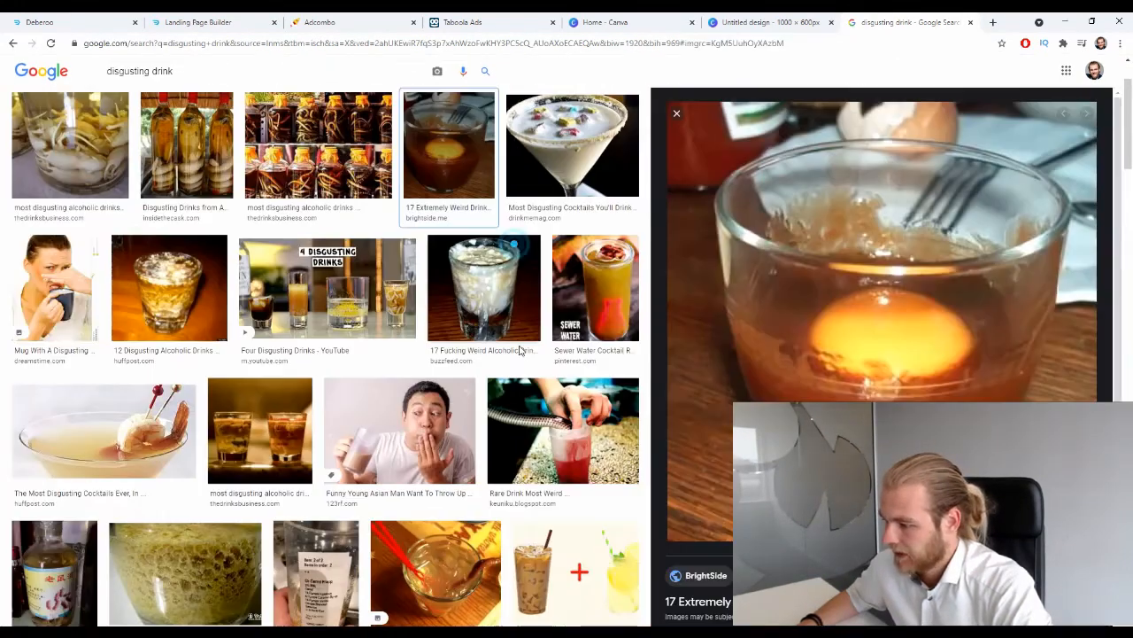
{"action": "scroll", "coordinate": [898, 316], "scroll_direction": "down", "scroll_amount": 3}
{"action": "scroll", "coordinate": [901, 316], "scroll_direction": "up", "scroll_amount": 3}
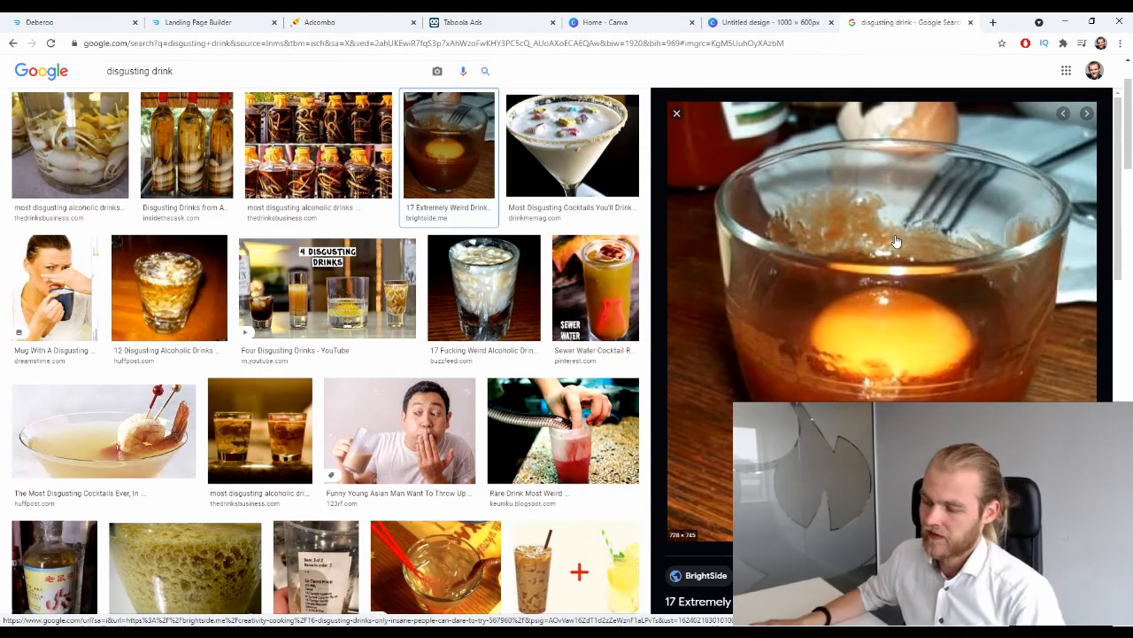
{"action": "scroll", "coordinate": [885, 265], "scroll_direction": "down", "scroll_amount": 5}
{"action": "scroll", "coordinate": [888, 354], "scroll_direction": "down", "scroll_amount": 9}
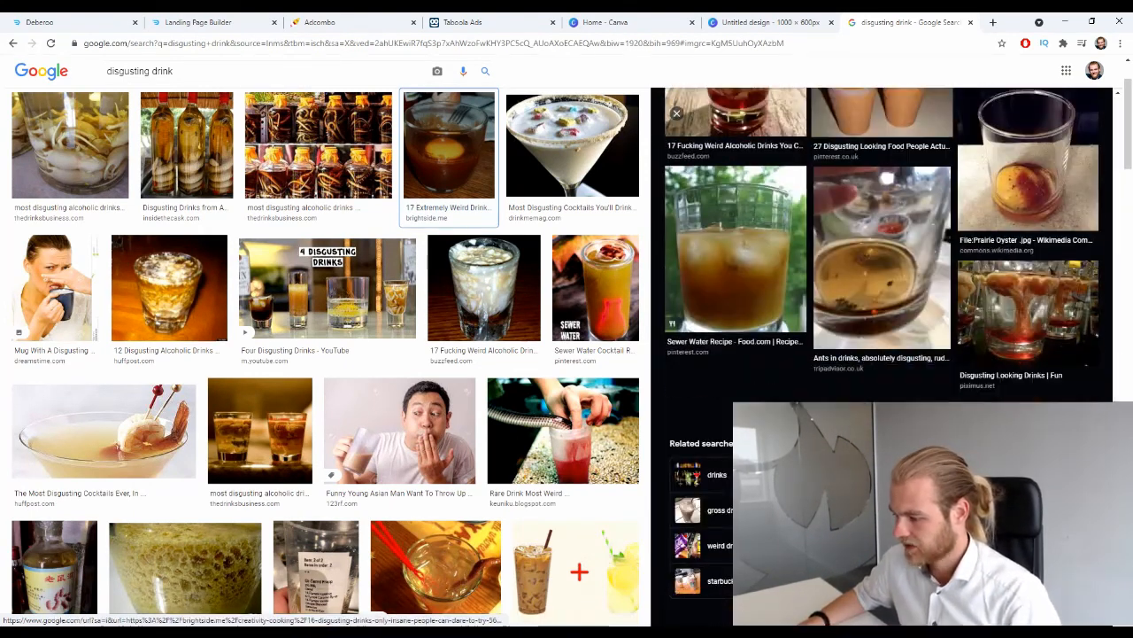
{"action": "left_click", "coordinate": [885, 413]}
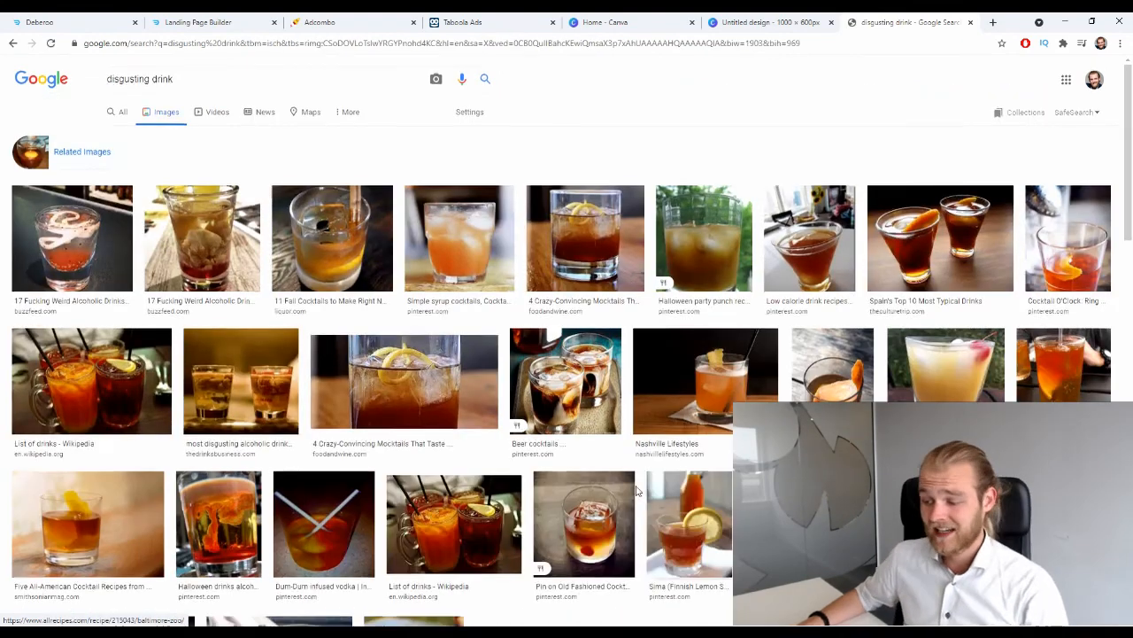
Look through the related drink images and preview the "21 Layered drinks ideas" picture from Pinterest.
{"action": "scroll", "coordinate": [628, 491], "scroll_direction": "down", "scroll_amount": 2}
{"action": "scroll", "coordinate": [628, 491], "scroll_direction": "up", "scroll_amount": 2}
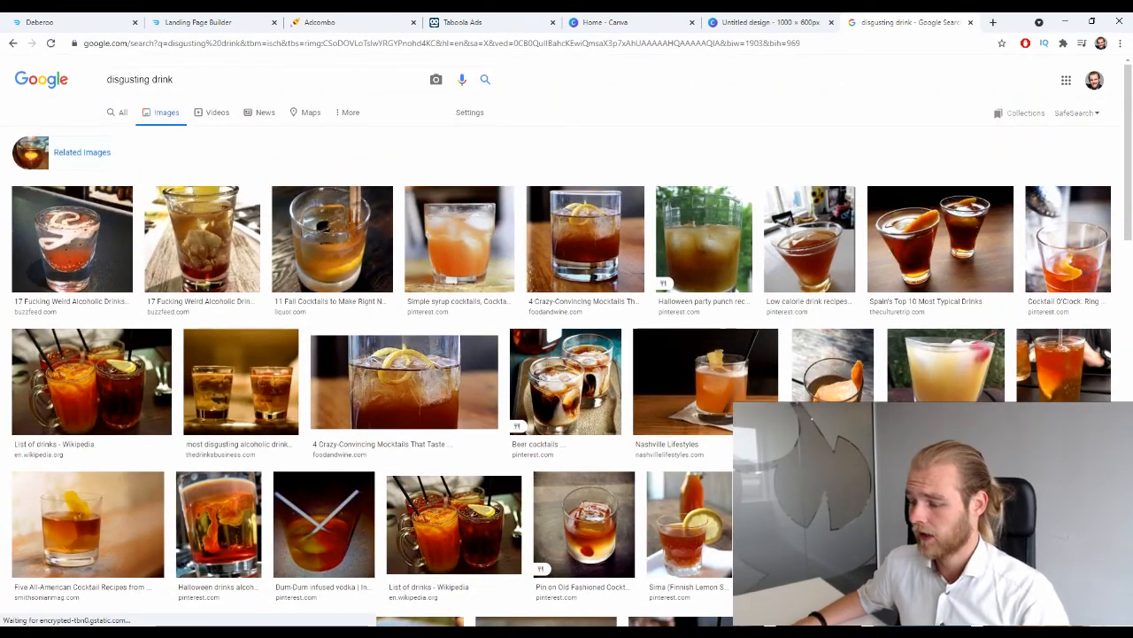
{"action": "scroll", "coordinate": [189, 364], "scroll_direction": "down", "scroll_amount": 2}
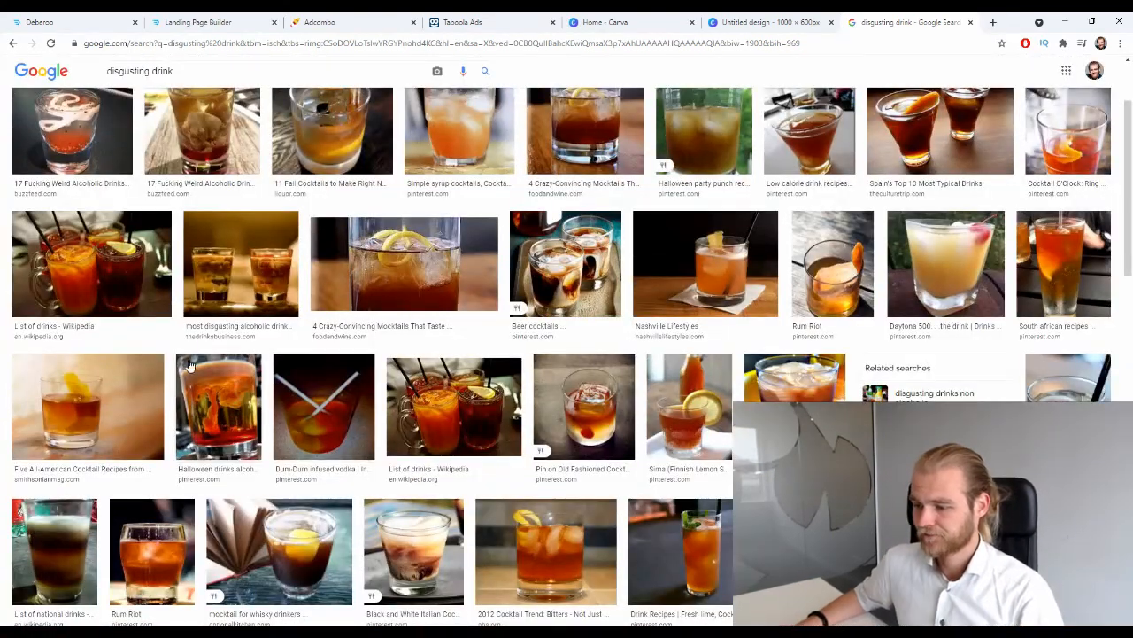
{"action": "scroll", "coordinate": [182, 359], "scroll_direction": "down", "scroll_amount": 5}
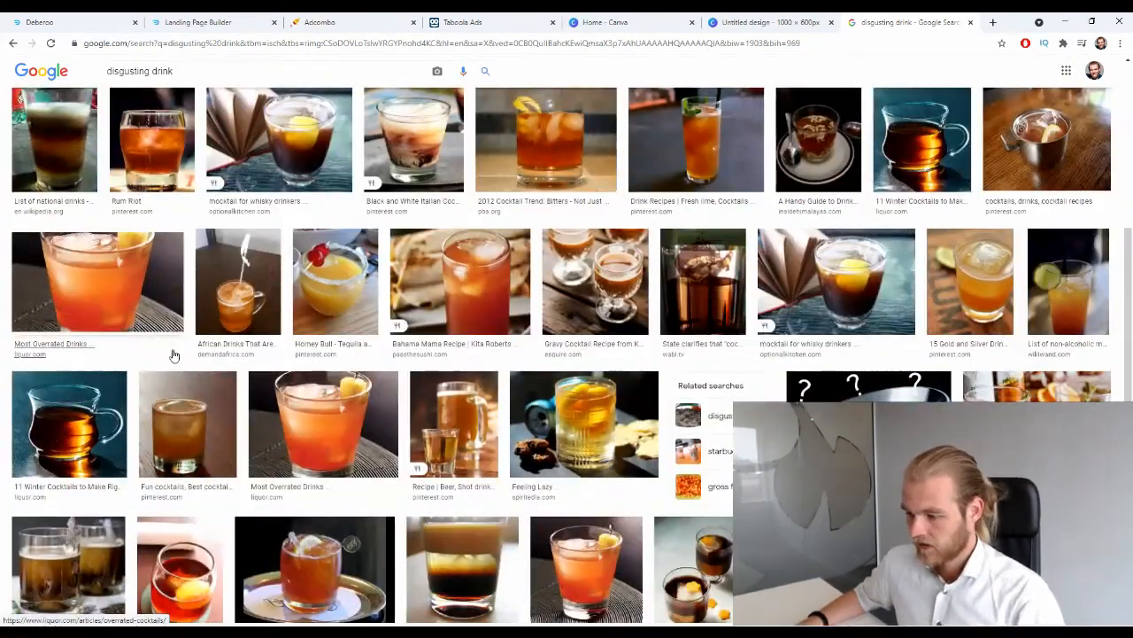
{"action": "scroll", "coordinate": [175, 356], "scroll_direction": "down", "scroll_amount": 3}
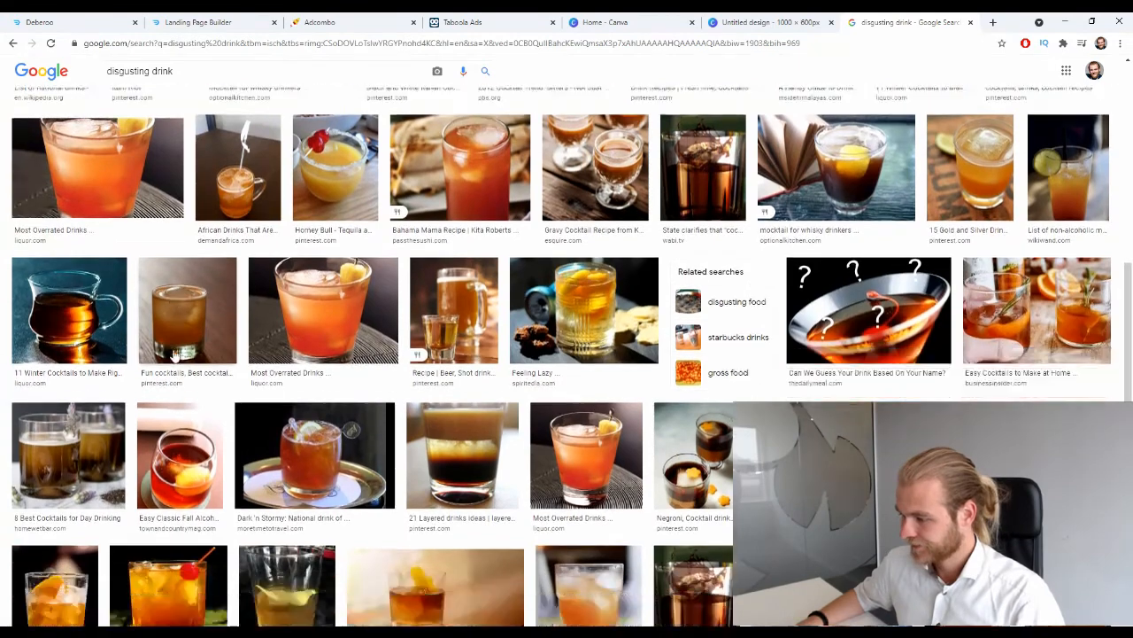
{"action": "scroll", "coordinate": [175, 355], "scroll_direction": "down", "scroll_amount": 2}
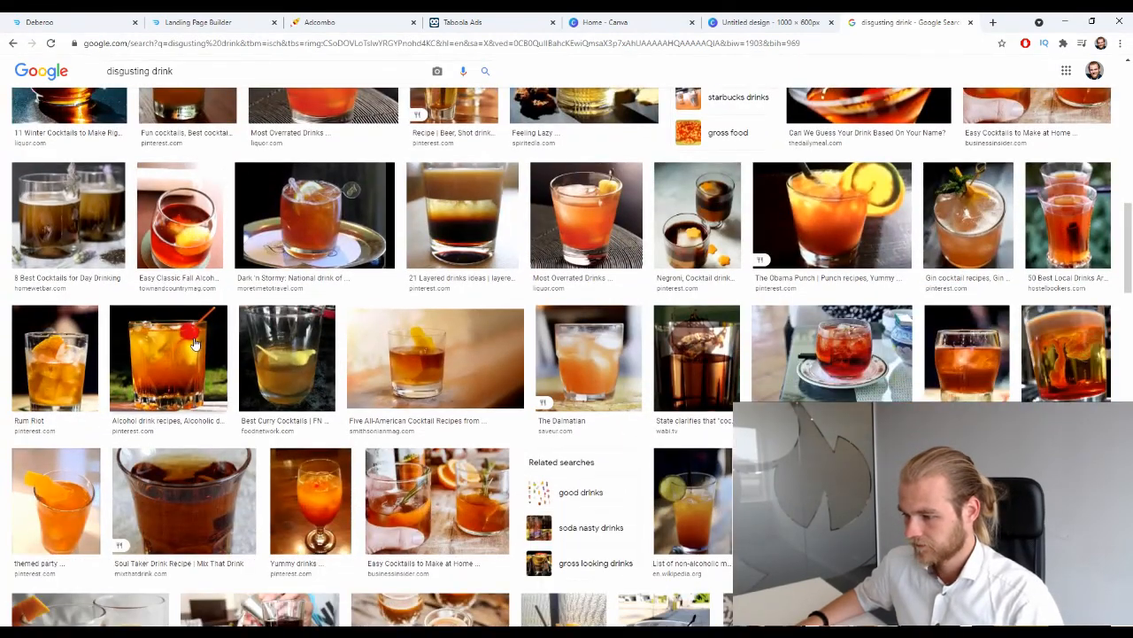
{"action": "scroll", "coordinate": [195, 342], "scroll_direction": "down", "scroll_amount": 1}
{"action": "left_click", "coordinate": [442, 142]}
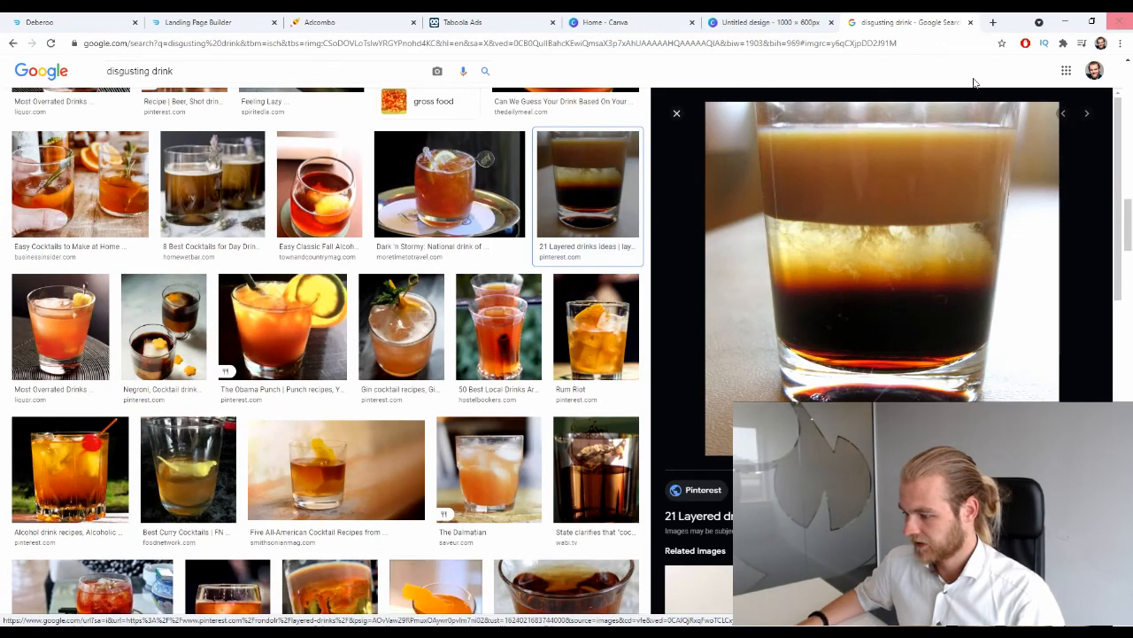
Close the preview of the layered drink picture.
{"action": "scroll", "coordinate": [656, 257], "scroll_direction": "down", "scroll_amount": 3}
{"action": "left_click", "coordinate": [677, 113]}
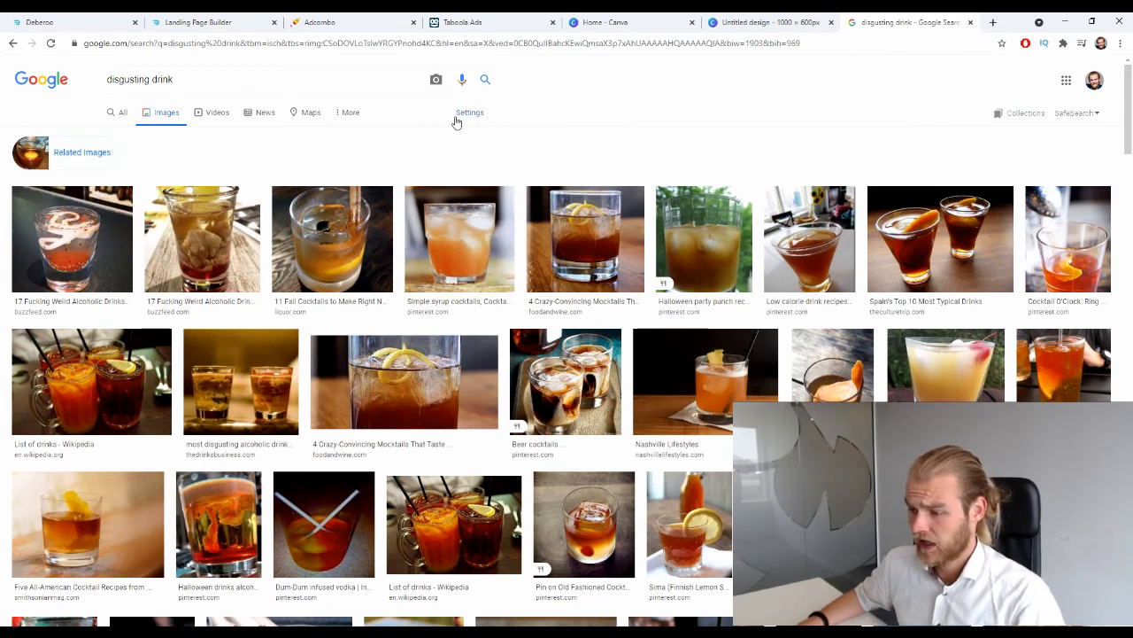
{"action": "left_click", "coordinate": [351, 115]}
{"action": "left_click", "coordinate": [358, 115]}
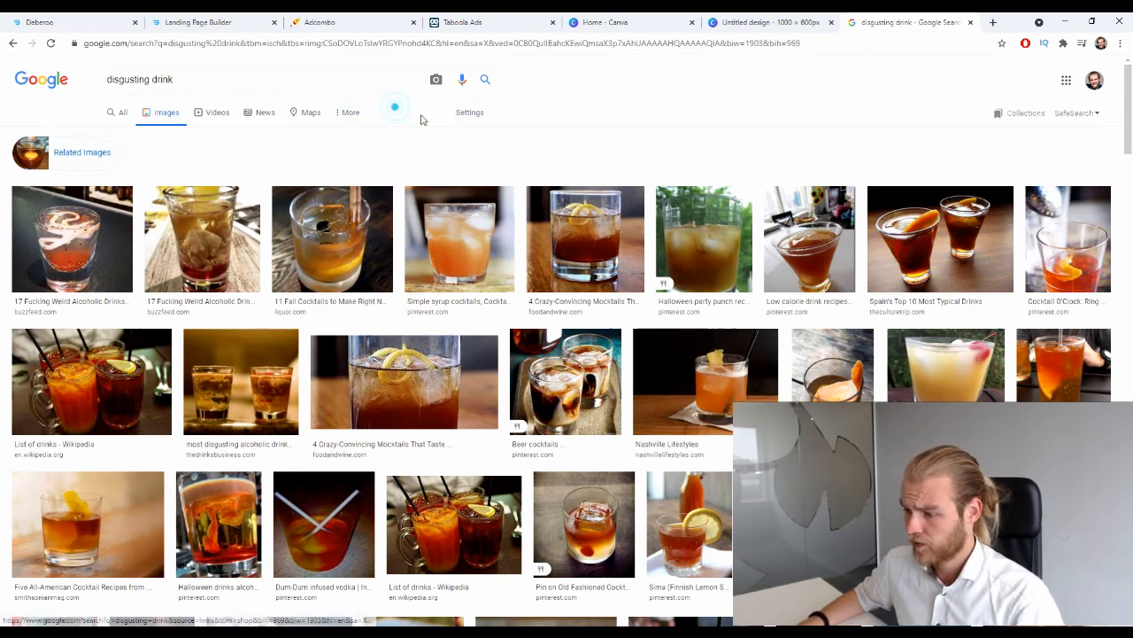
{"action": "left_click", "coordinate": [487, 118]}
{"action": "left_click", "coordinate": [551, 104]}
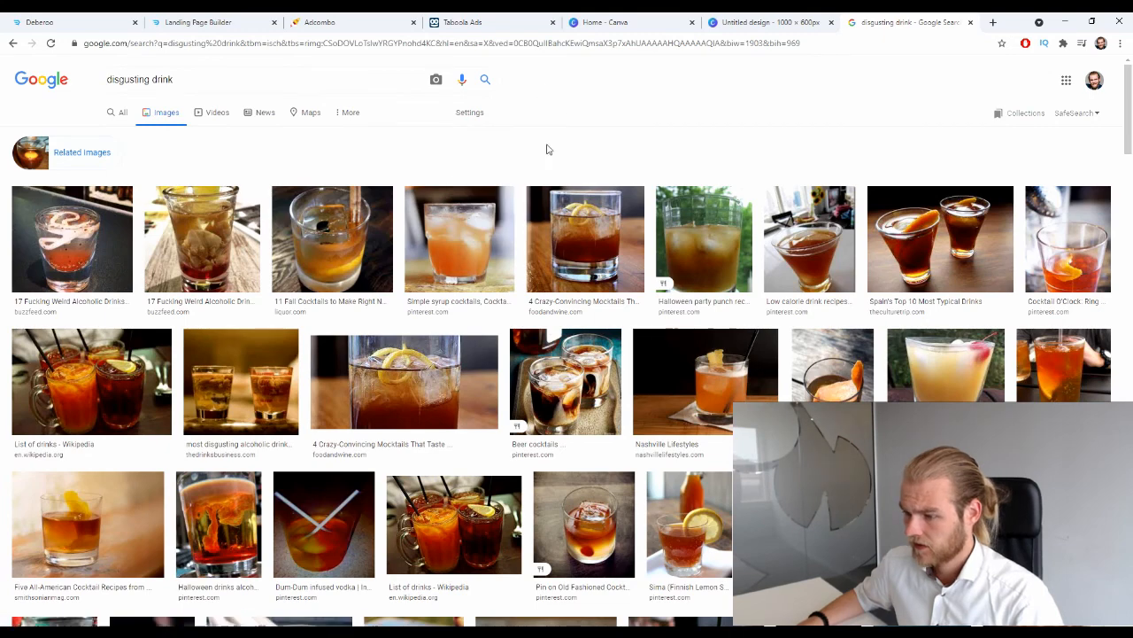
Leave the related-images set, limit the "disgusting drink" results to large images and look through them.
{"action": "left_click", "coordinate": [112, 155]}
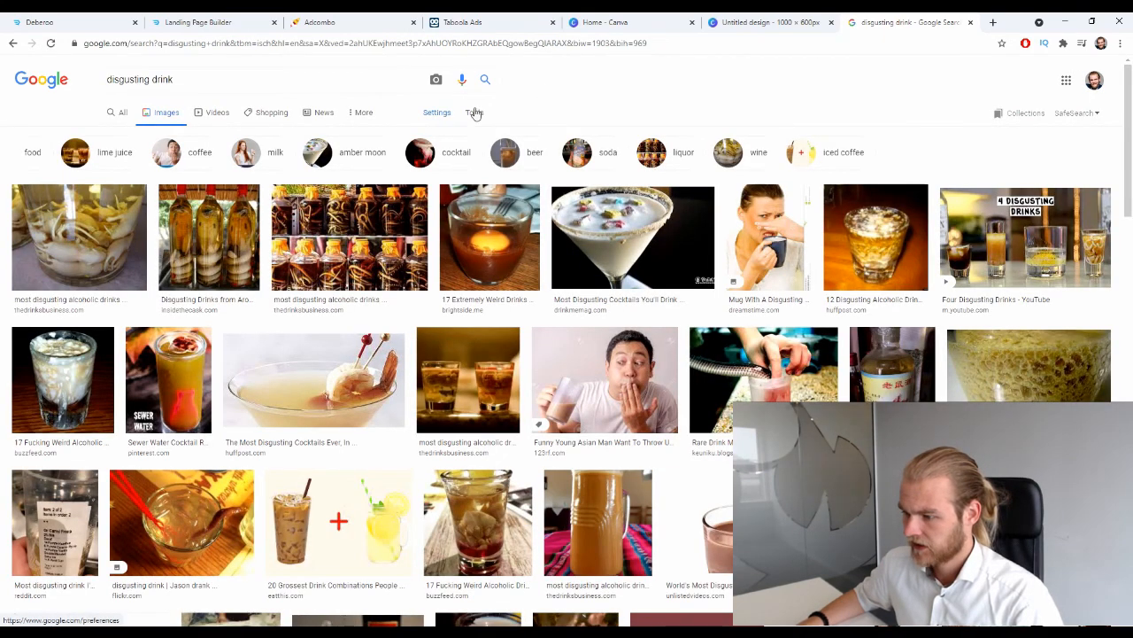
{"action": "left_click", "coordinate": [475, 112]}
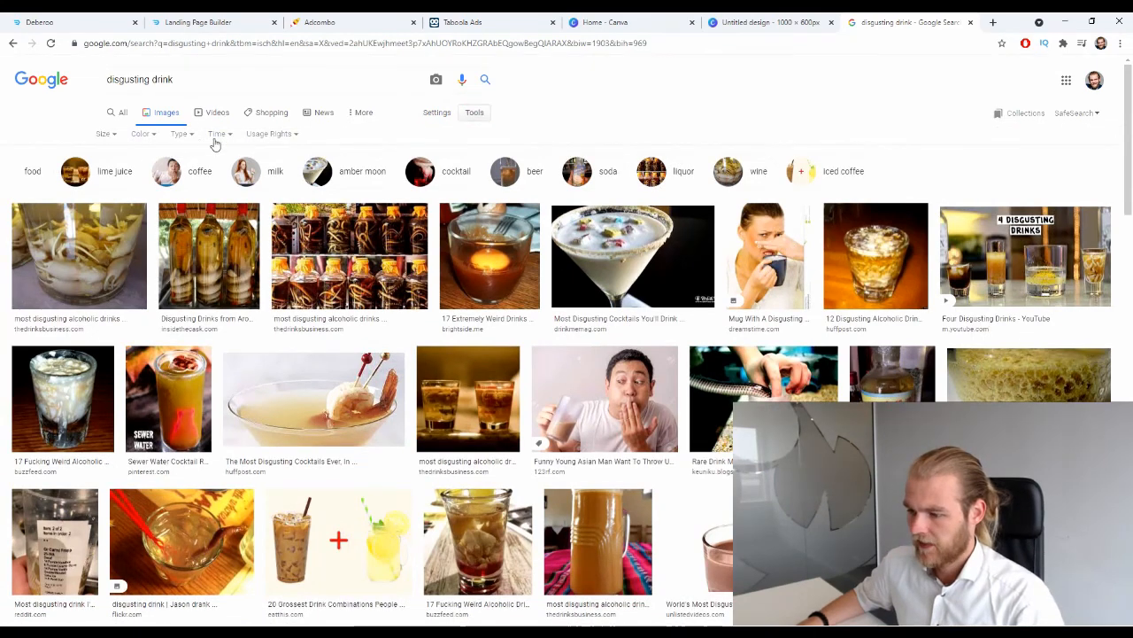
{"action": "left_click", "coordinate": [109, 134]}
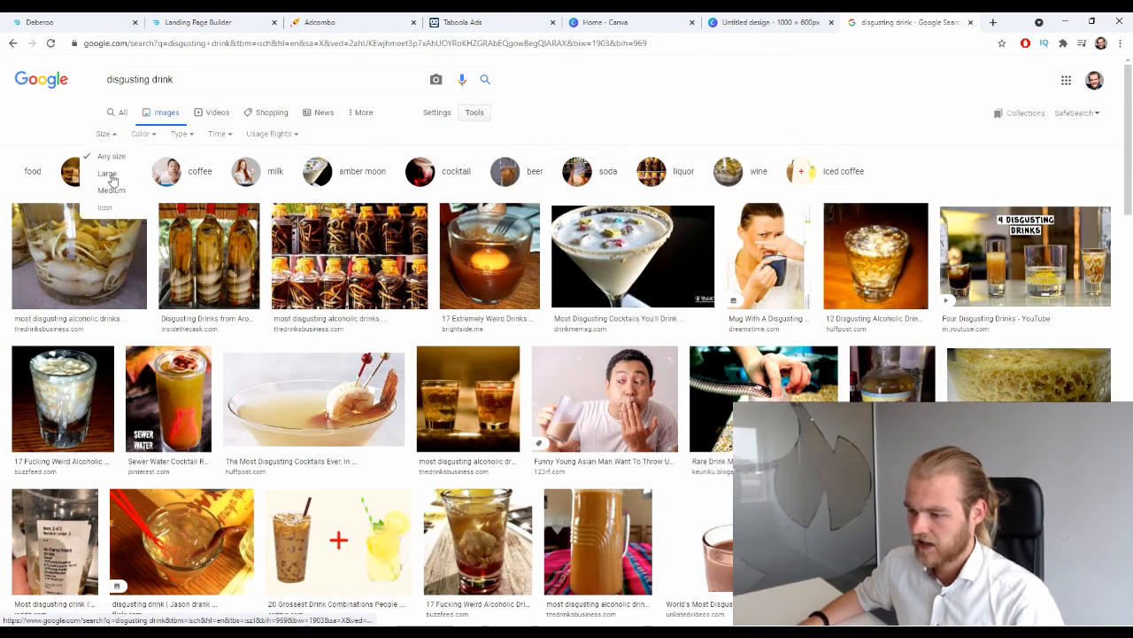
{"action": "left_click", "coordinate": [109, 173]}
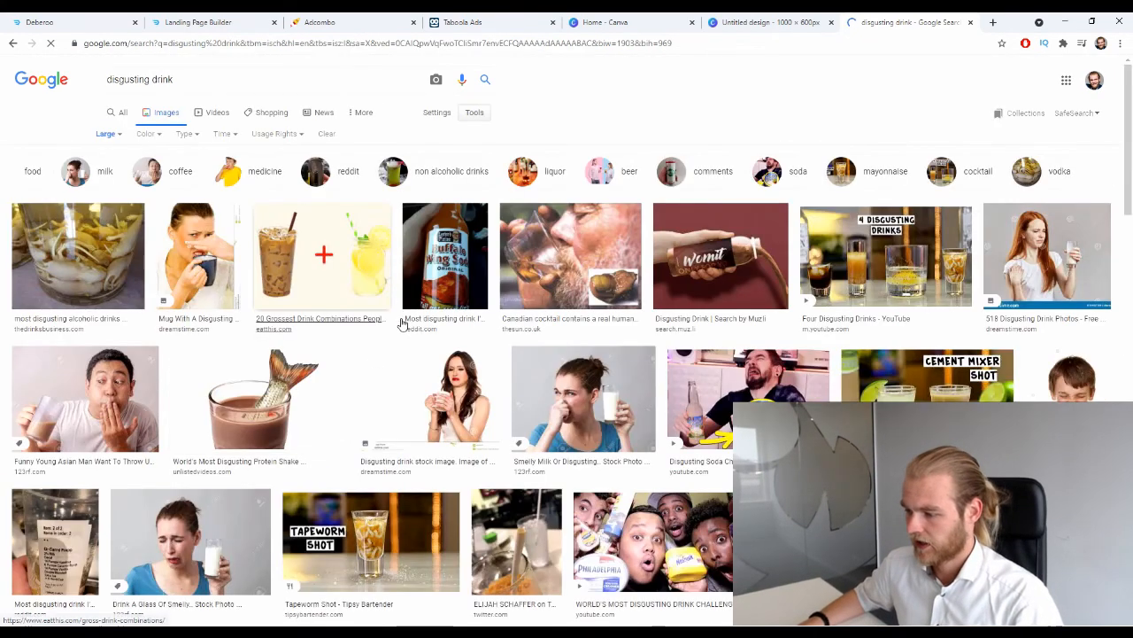
{"action": "scroll", "coordinate": [507, 309], "scroll_direction": "down", "scroll_amount": 10}
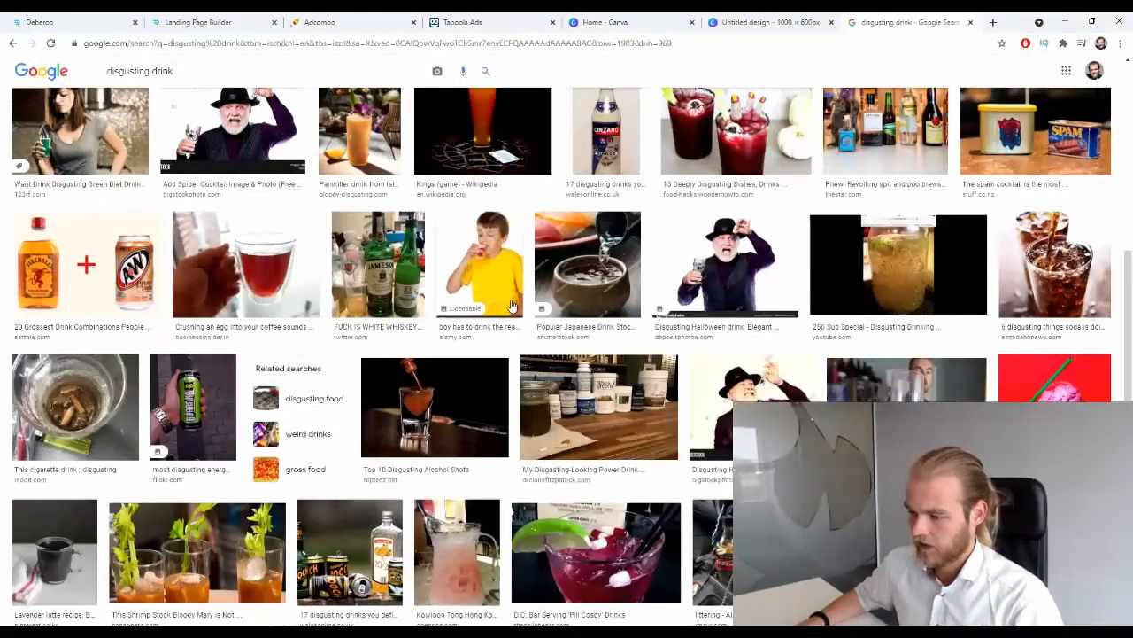
{"action": "scroll", "coordinate": [538, 344], "scroll_direction": "down", "scroll_amount": 1}
{"action": "scroll", "coordinate": [538, 344], "scroll_direction": "down", "scroll_amount": 1}
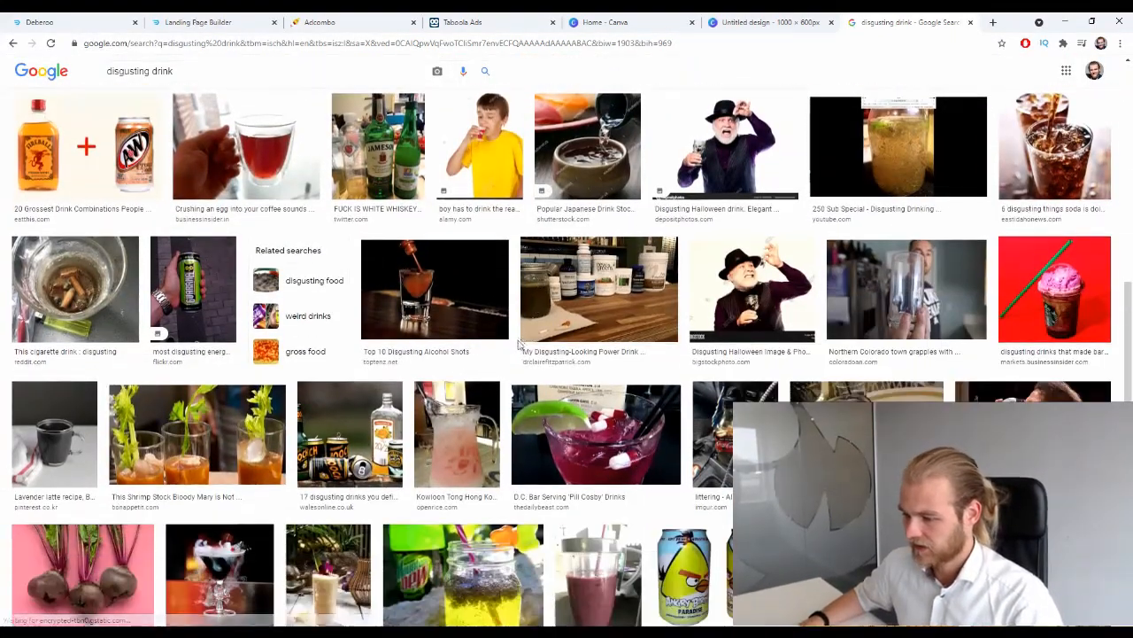
{"action": "scroll", "coordinate": [539, 343], "scroll_direction": "up", "scroll_amount": 15}
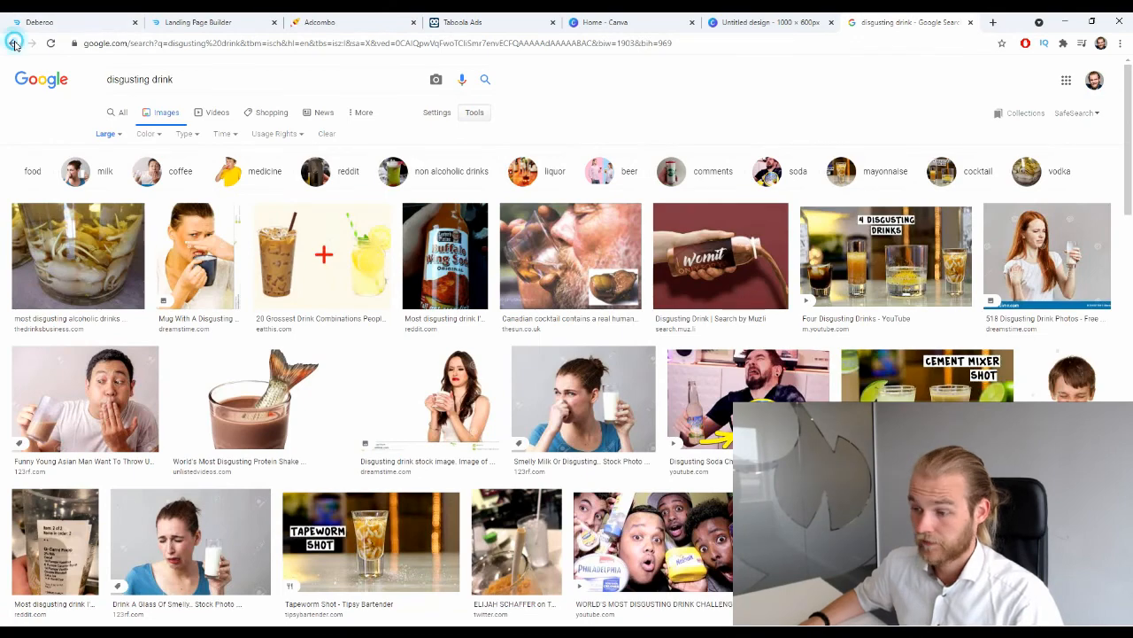
Go back to the set of related drink images for "disgusting drink".
{"action": "left_click", "coordinate": [12, 42]}
{"action": "left_click", "coordinate": [13, 45]}
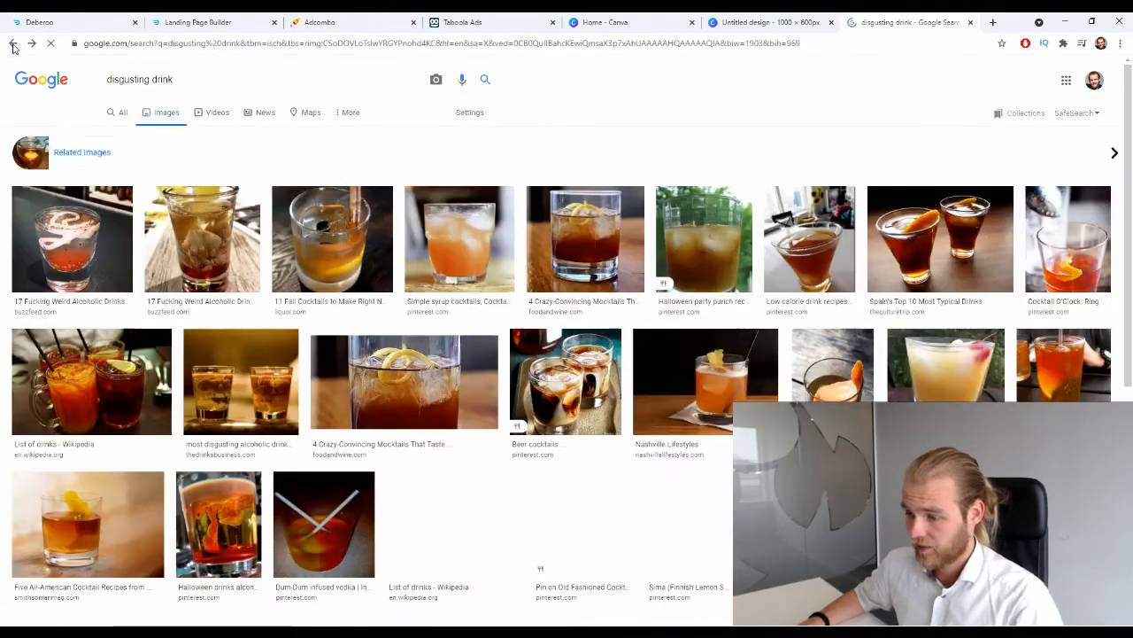
{"action": "scroll", "coordinate": [434, 168], "scroll_direction": "down", "scroll_amount": 3}
{"action": "scroll", "coordinate": [417, 225], "scroll_direction": "up", "scroll_amount": 3}
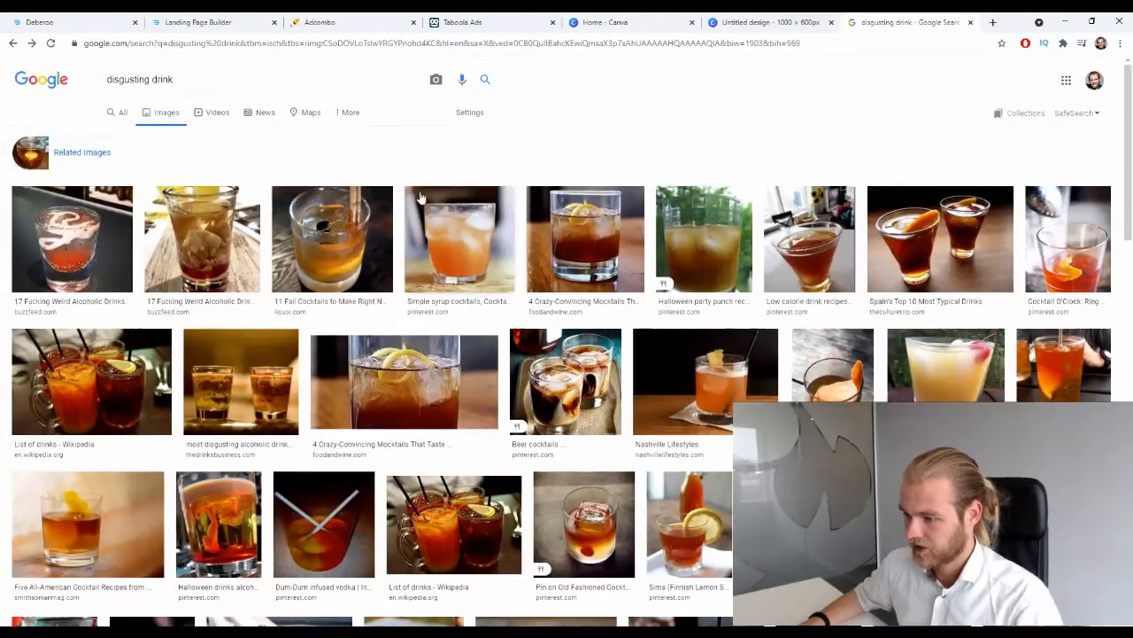
{"action": "left_click", "coordinate": [347, 113]}
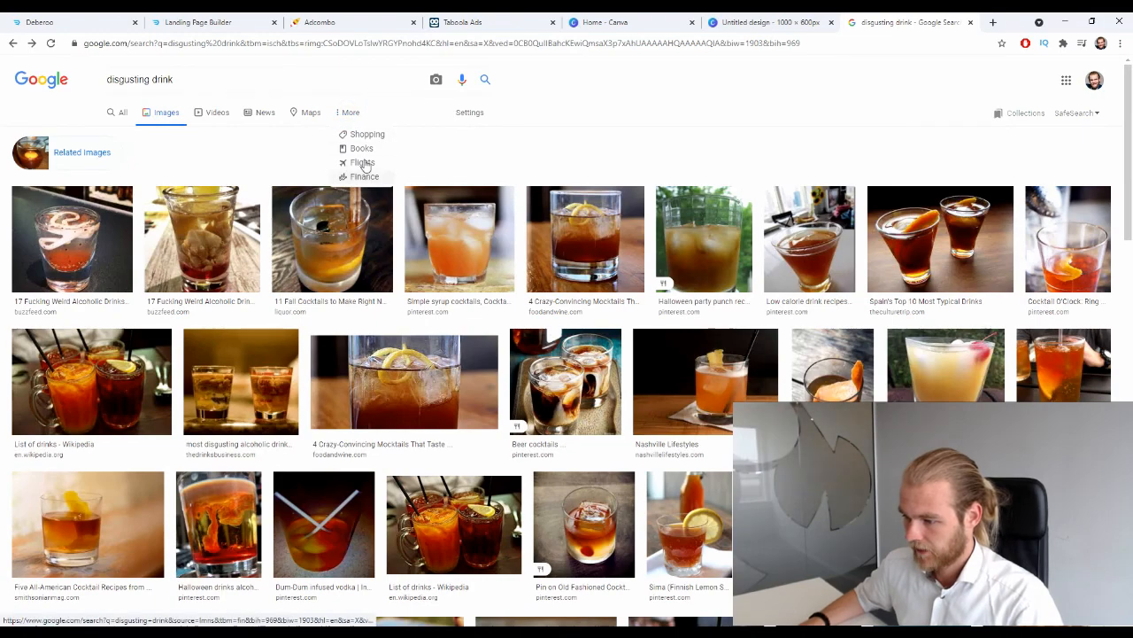
{"action": "left_click", "coordinate": [389, 111]}
Look further through the related drink images, preview the Tasting Table picture of the iced drink in a plastic cup, and close it.
{"action": "scroll", "coordinate": [387, 168], "scroll_direction": "down", "scroll_amount": 10}
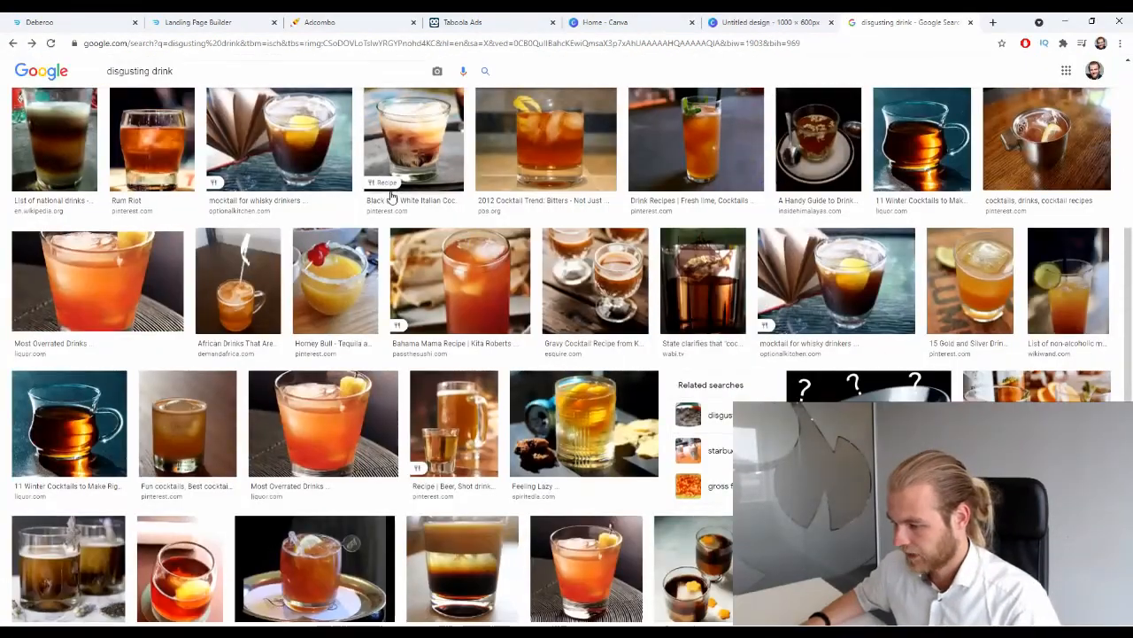
{"action": "scroll", "coordinate": [393, 197], "scroll_direction": "down", "scroll_amount": 2}
{"action": "scroll", "coordinate": [392, 187], "scroll_direction": "down", "scroll_amount": 4}
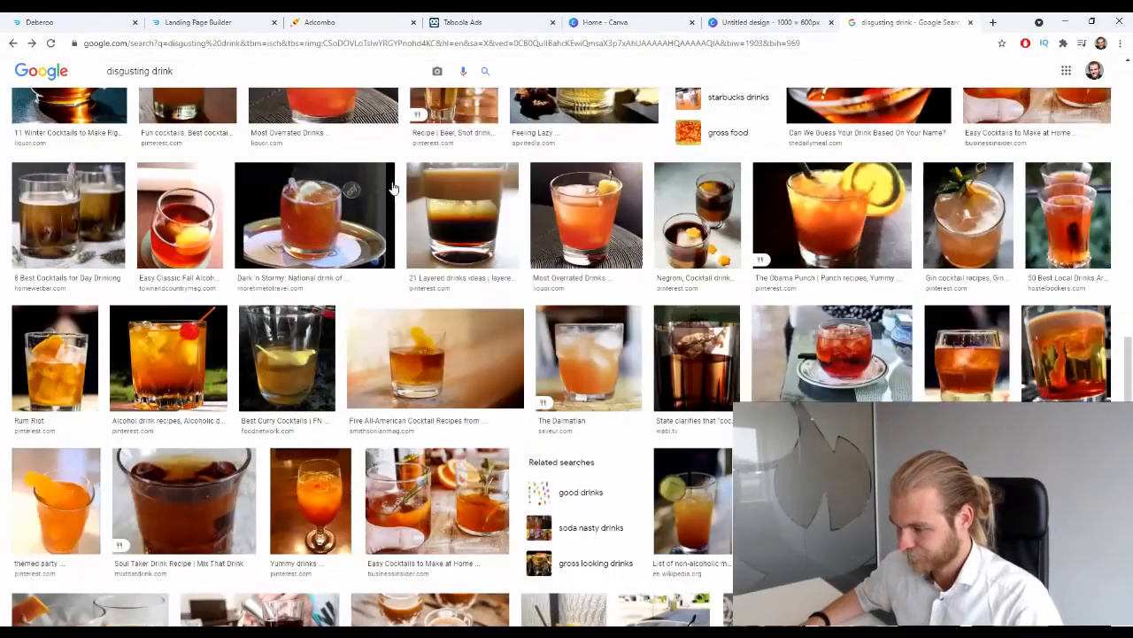
{"action": "scroll", "coordinate": [390, 187], "scroll_direction": "down", "scroll_amount": 4}
{"action": "scroll", "coordinate": [390, 188], "scroll_direction": "down", "scroll_amount": 8}
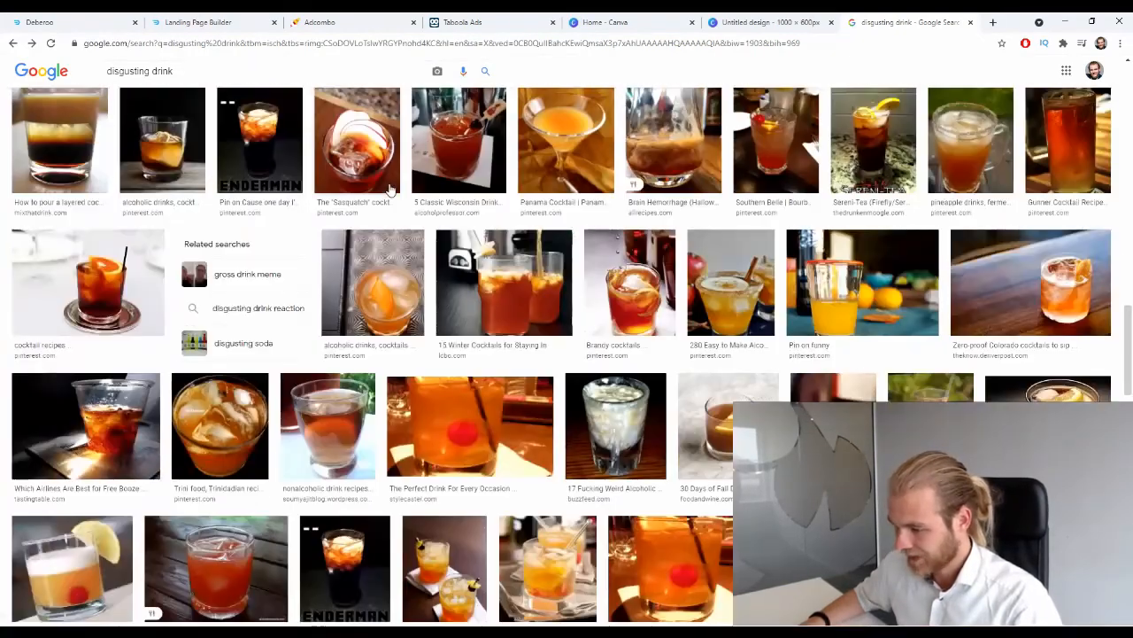
{"action": "scroll", "coordinate": [115, 285], "scroll_direction": "up", "scroll_amount": 2}
{"action": "left_click", "coordinate": [115, 285]}
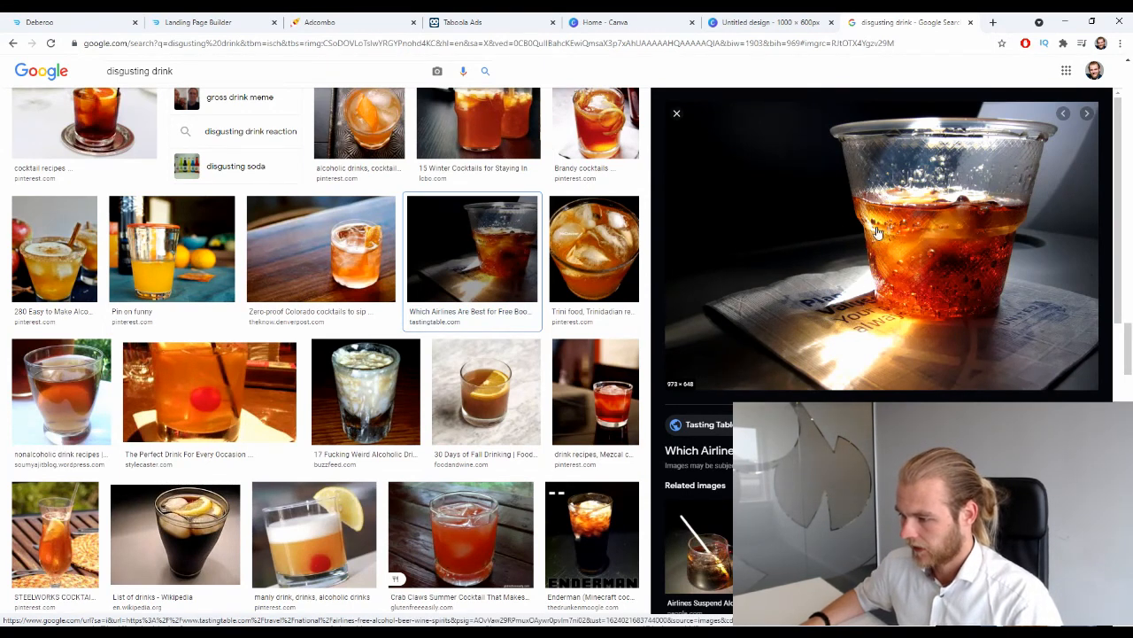
{"action": "left_click", "coordinate": [676, 113]}
Find the LoveToKnow cocktail picture with three olives and a salted rim among the related images and save it to the computer.
{"action": "scroll", "coordinate": [634, 250], "scroll_direction": "down", "scroll_amount": 1}
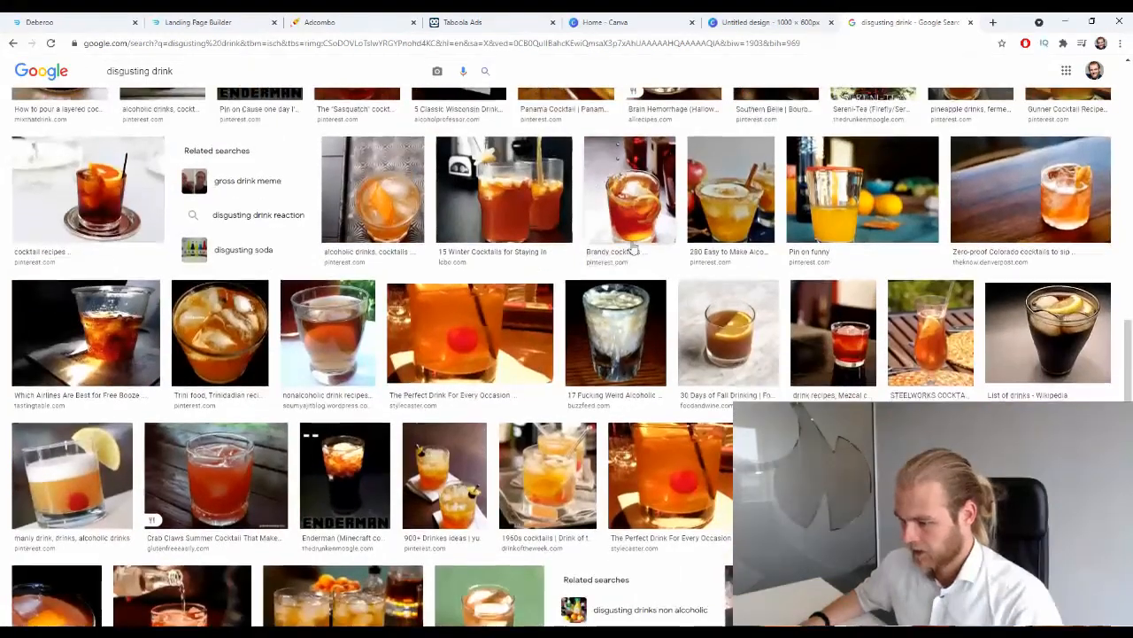
{"action": "scroll", "coordinate": [633, 250], "scroll_direction": "down", "scroll_amount": 6}
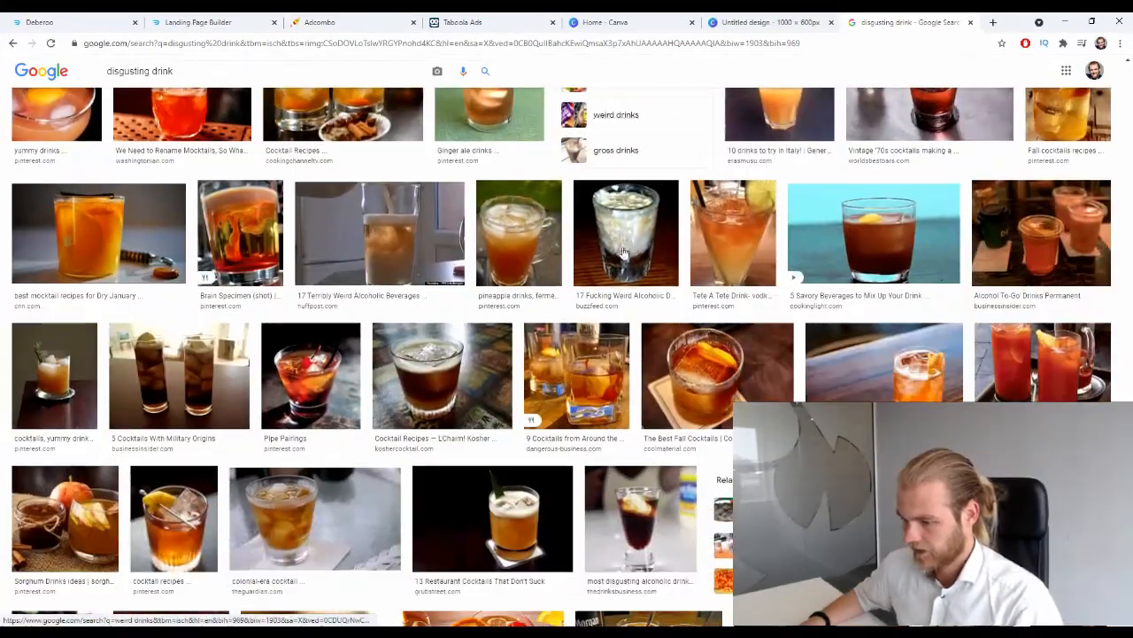
{"action": "scroll", "coordinate": [623, 252], "scroll_direction": "down", "scroll_amount": 3}
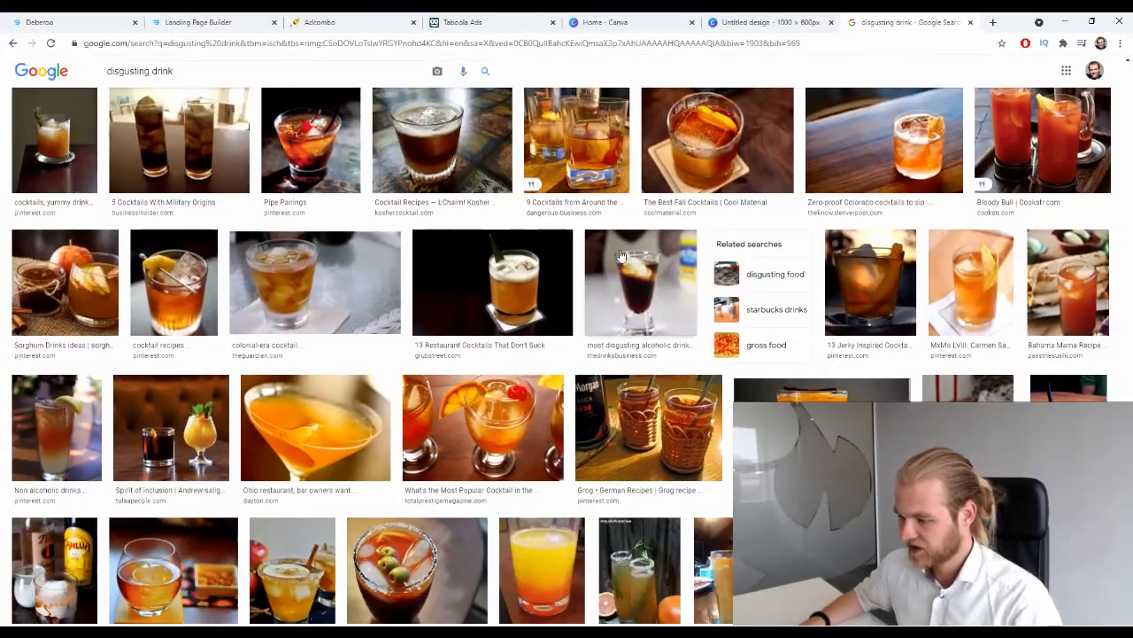
{"action": "scroll", "coordinate": [620, 256], "scroll_direction": "down", "scroll_amount": 4}
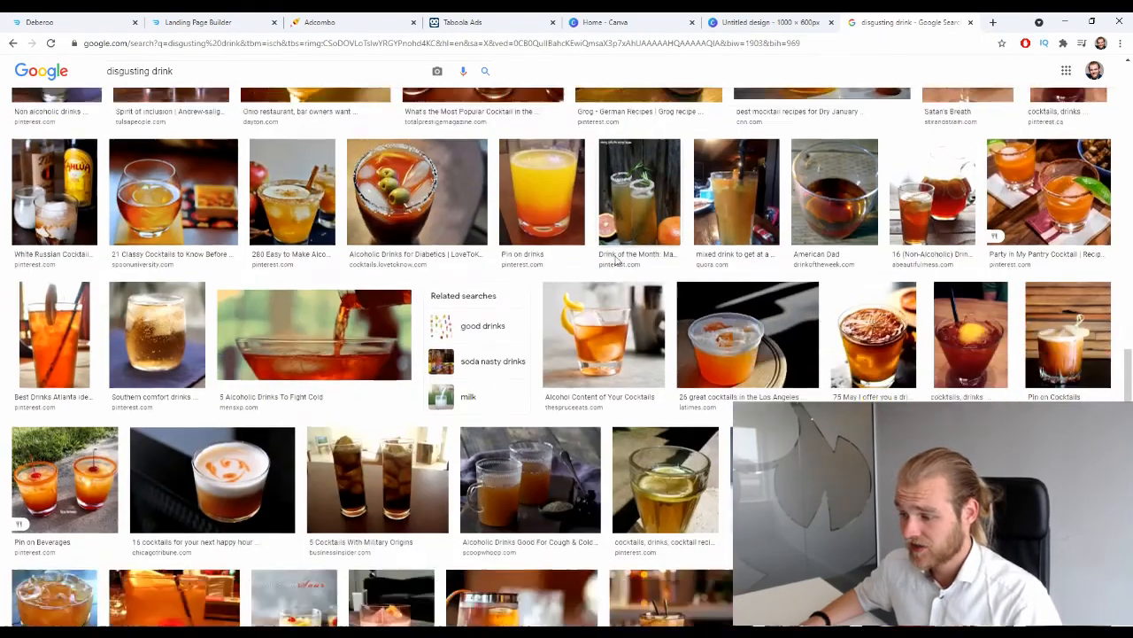
{"action": "left_click", "coordinate": [471, 172]}
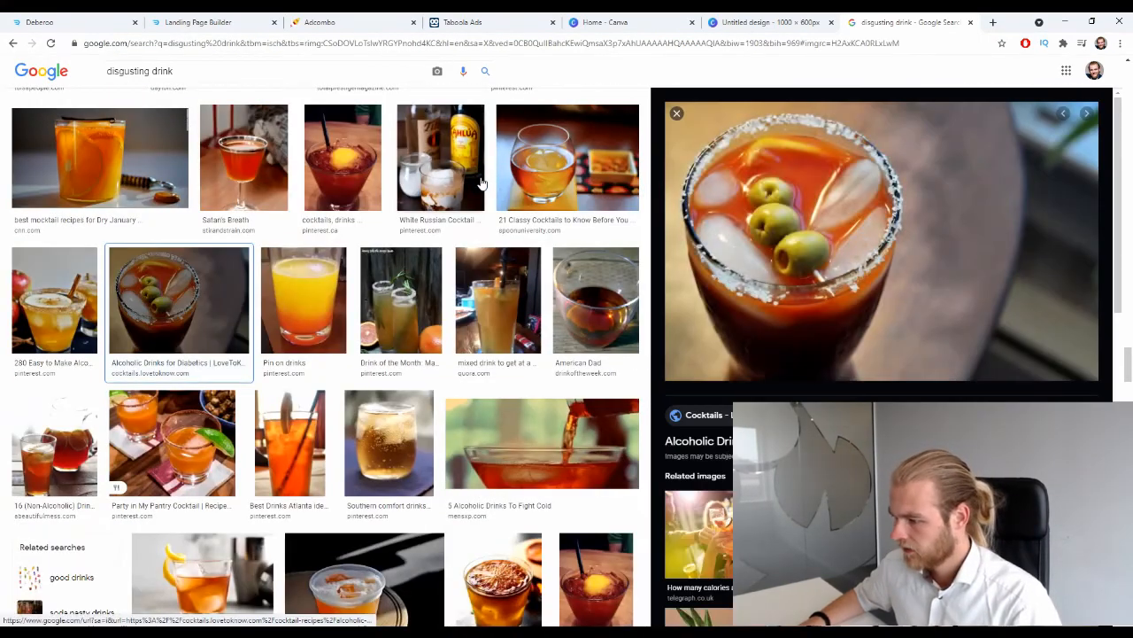
{"action": "right_click", "coordinate": [771, 214]}
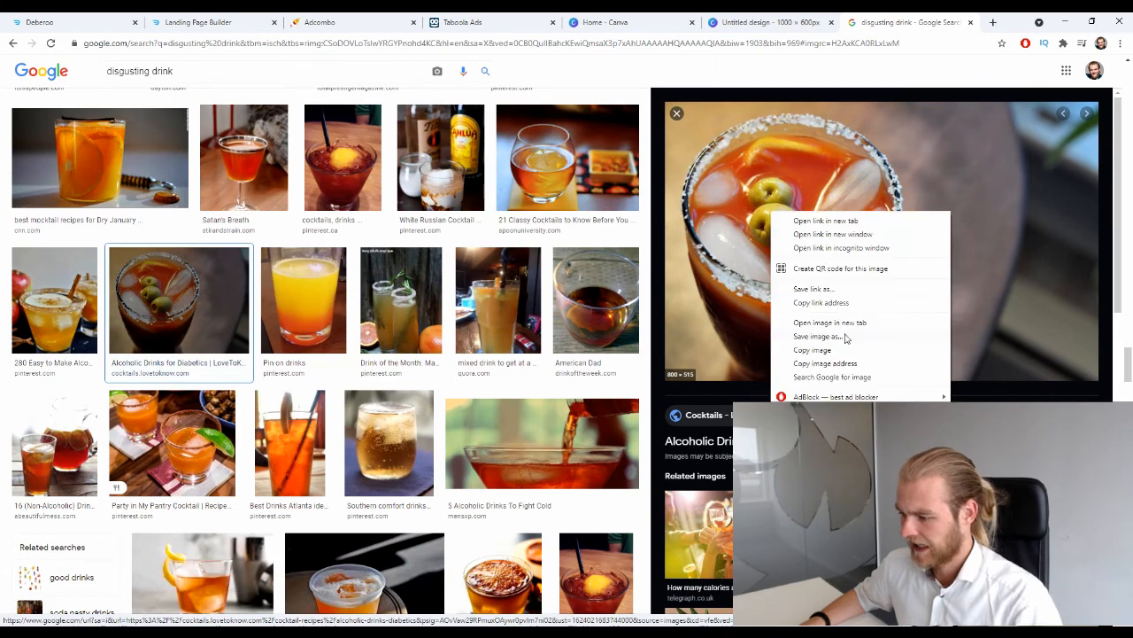
{"action": "left_click", "coordinate": [838, 337]}
{"action": "key", "text": "Return"}
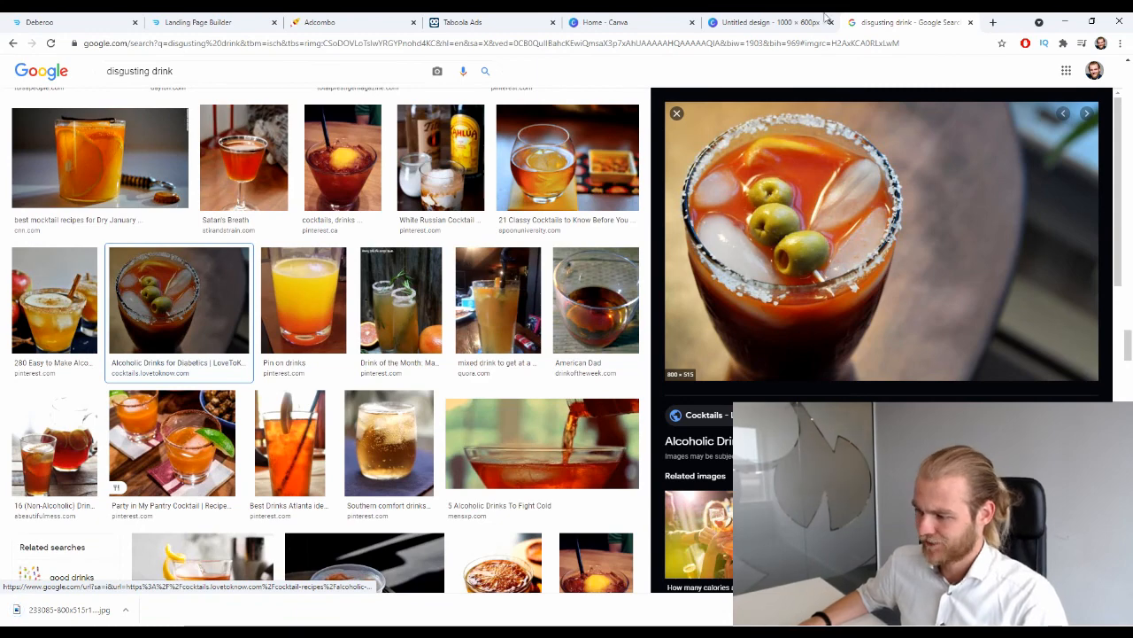
Switch to the 1000 × 600 px Canva design, upload the saved olive cocktail picture and fill the page with it.
{"action": "left_click", "coordinate": [823, 18]}
{"action": "left_click_drag", "start_coordinate": [71, 609], "coordinate": [125, 409]}
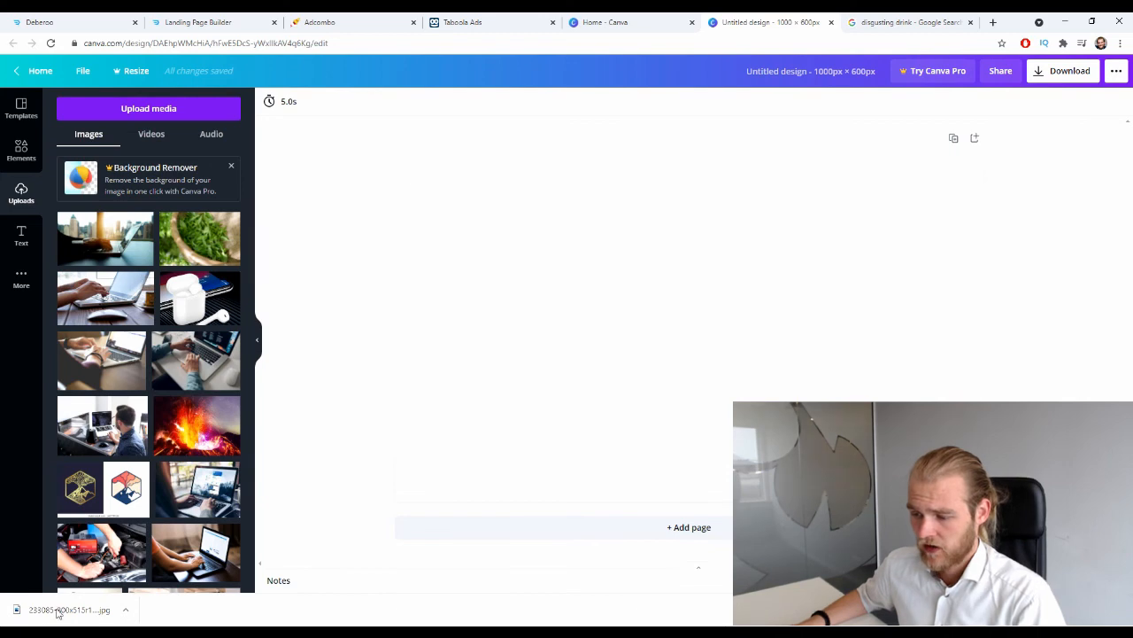
{"action": "left_click_drag", "start_coordinate": [61, 612], "coordinate": [135, 319]}
{"action": "left_click_drag", "start_coordinate": [123, 243], "coordinate": [412, 255]}
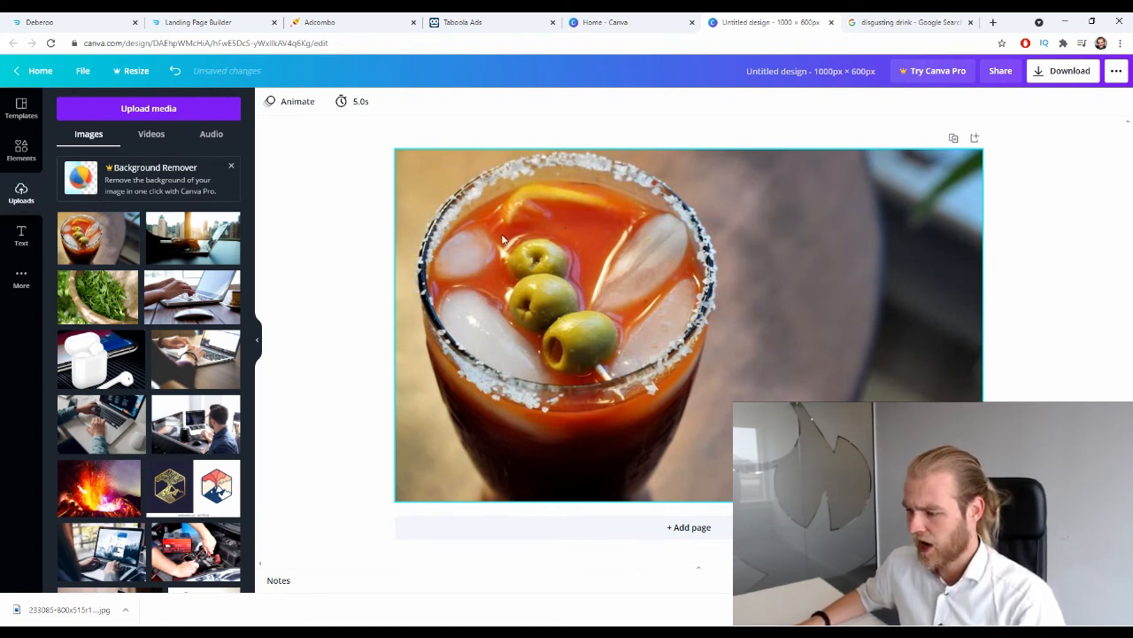
Adjust the cocktail photo to brightness 17, contrast 30, saturation 48 and blur -20.
{"action": "left_click", "coordinate": [807, 275]}
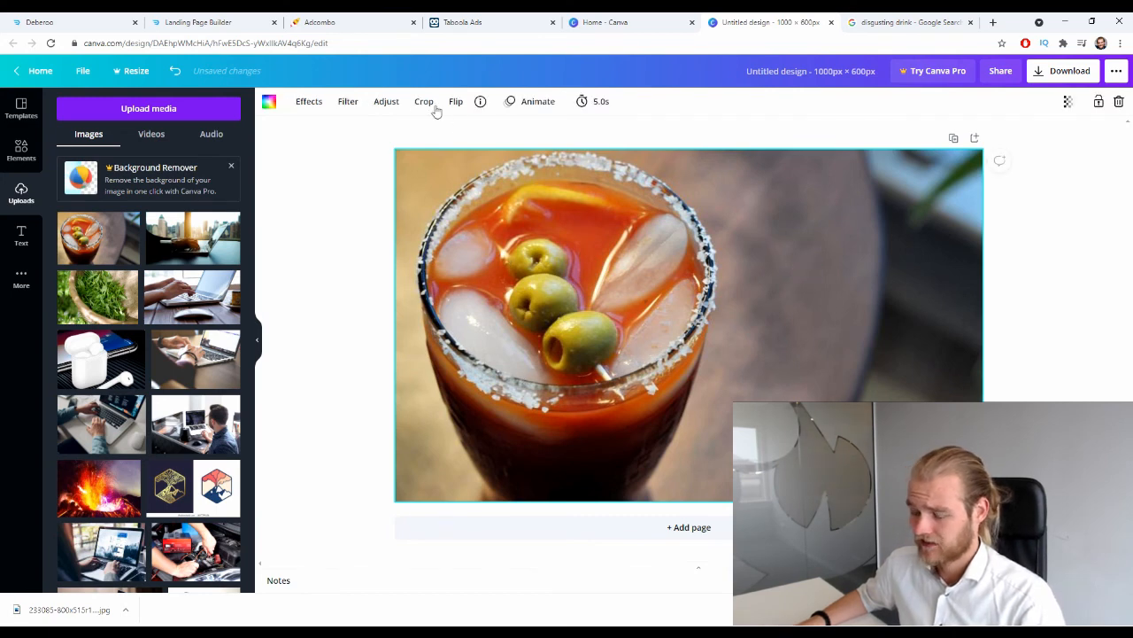
{"action": "left_click", "coordinate": [387, 102]}
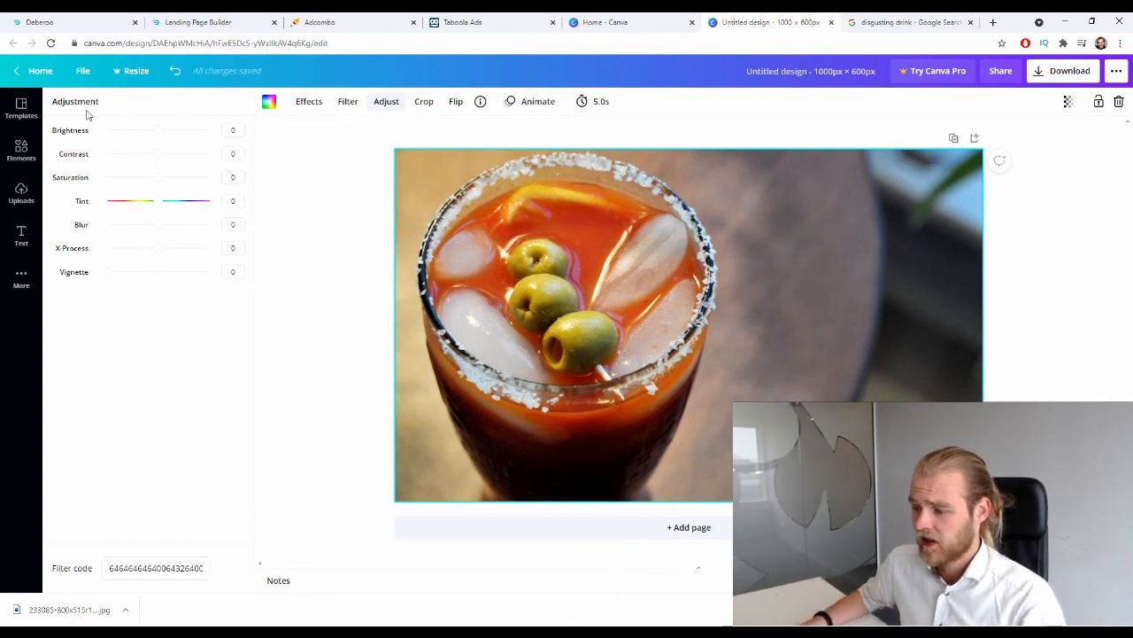
{"action": "left_click", "coordinate": [364, 332]}
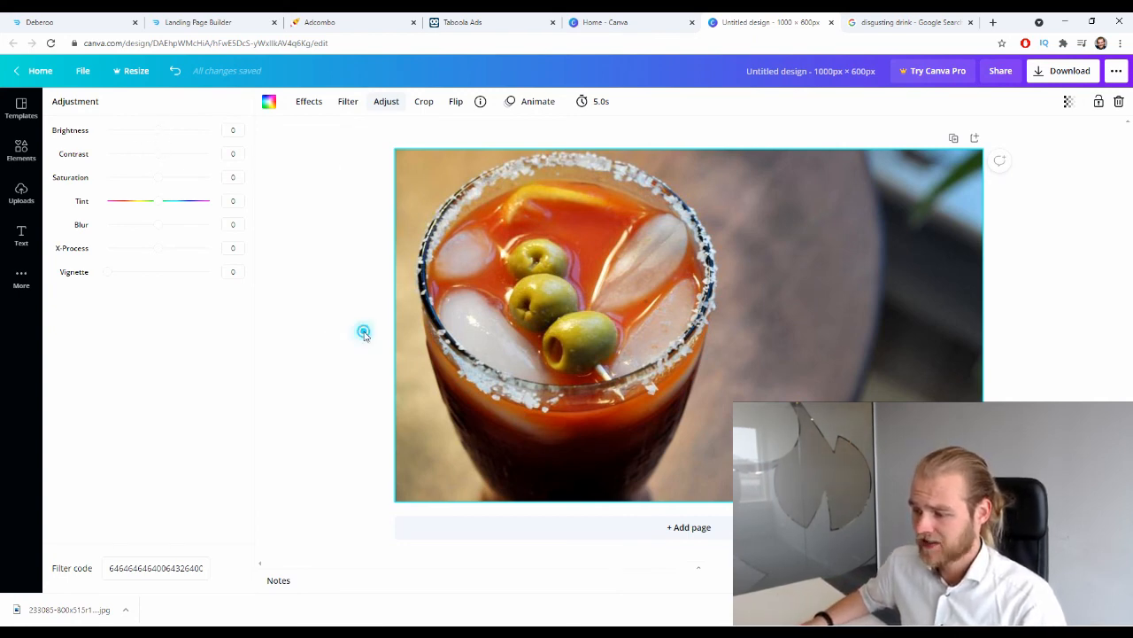
{"action": "left_click", "coordinate": [530, 332]}
{"action": "left_click", "coordinate": [381, 102]}
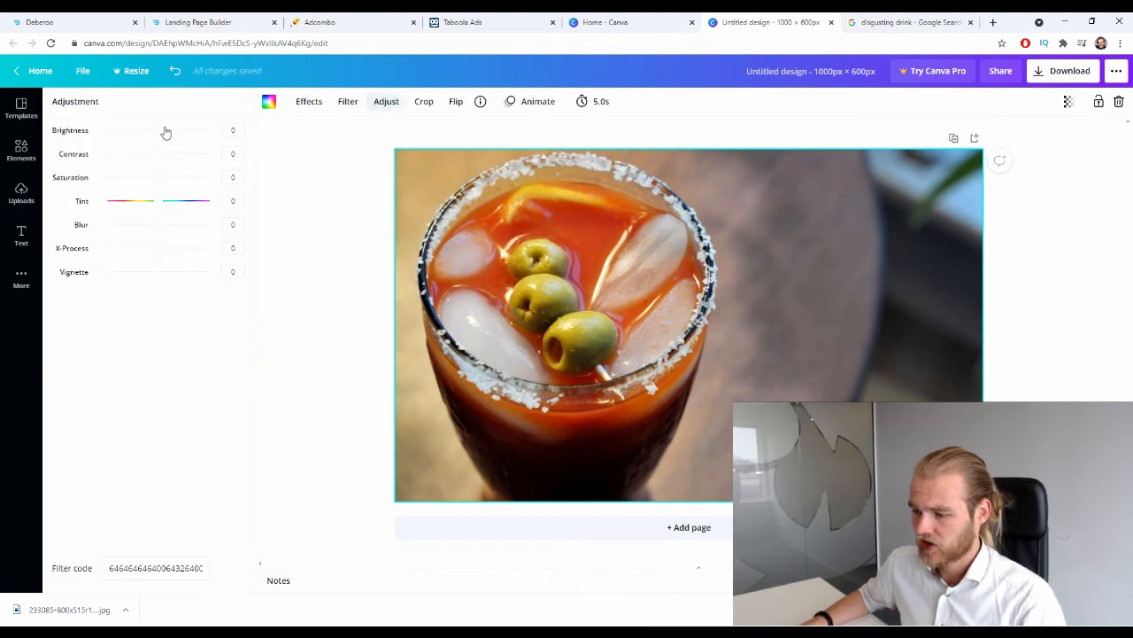
{"action": "left_click_drag", "start_coordinate": [165, 132], "coordinate": [177, 183]}
{"action": "left_click_drag", "start_coordinate": [159, 225], "coordinate": [149, 224]}
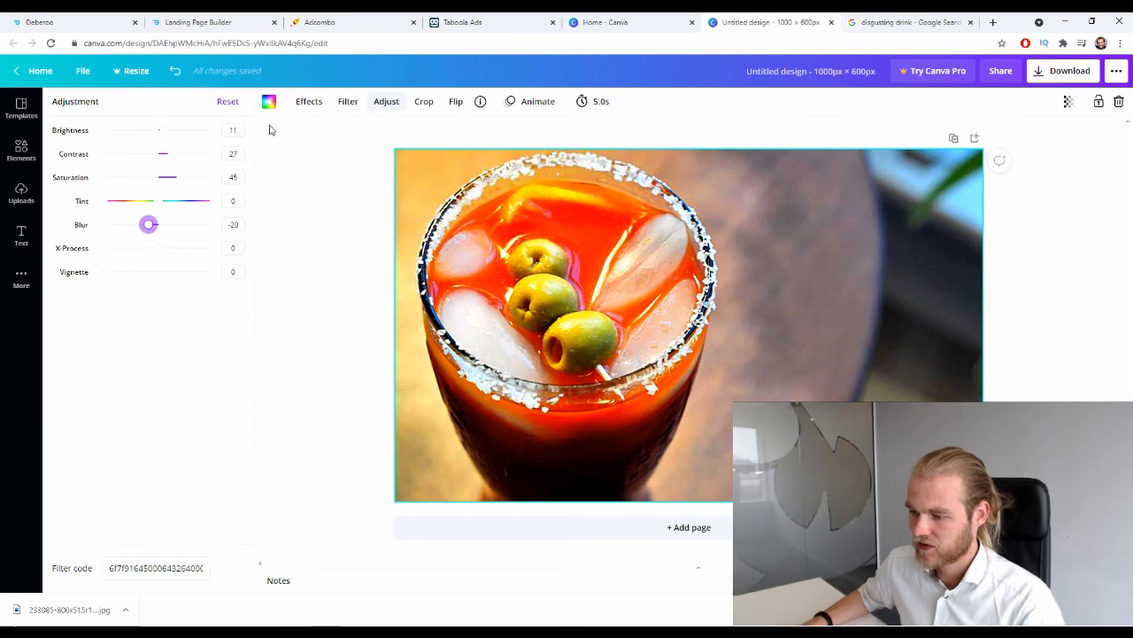
{"action": "left_click_drag", "start_coordinate": [165, 131], "coordinate": [167, 130]}
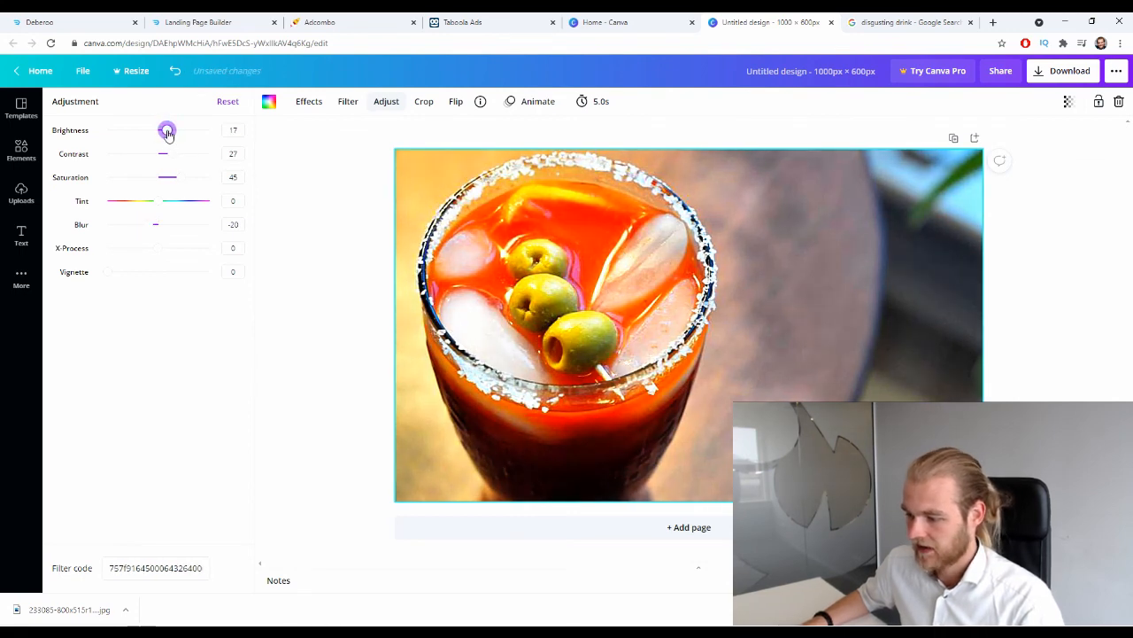
{"action": "left_click_drag", "start_coordinate": [186, 182], "coordinate": [174, 154]}
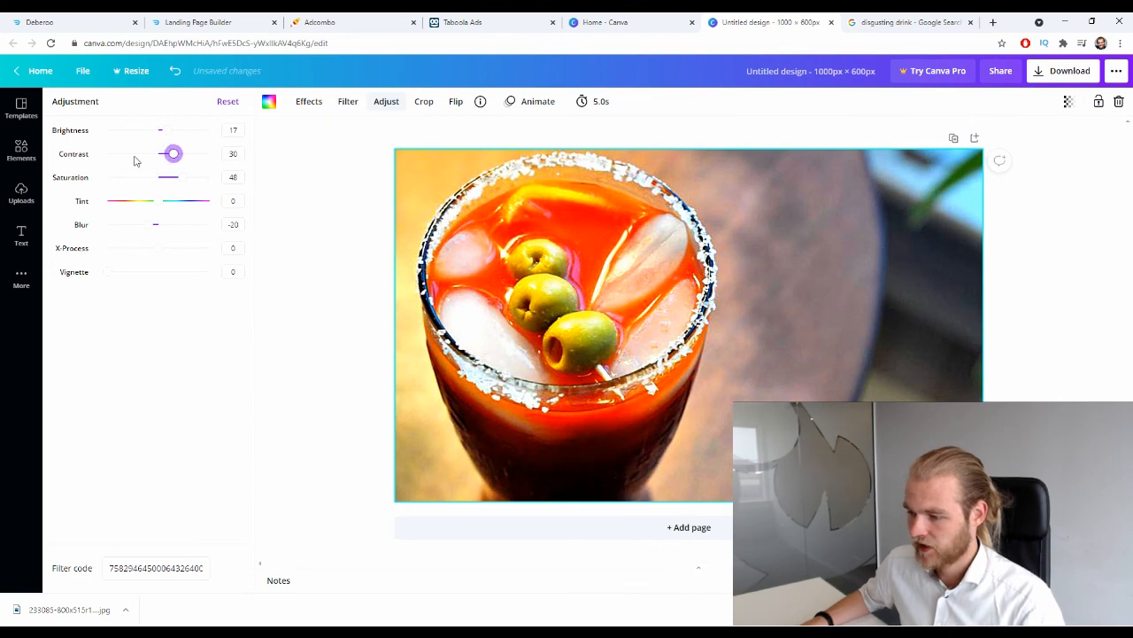
Download the finished cocktail design as a PNG.
{"action": "left_click", "coordinate": [1003, 252]}
{"action": "left_click", "coordinate": [1087, 75]}
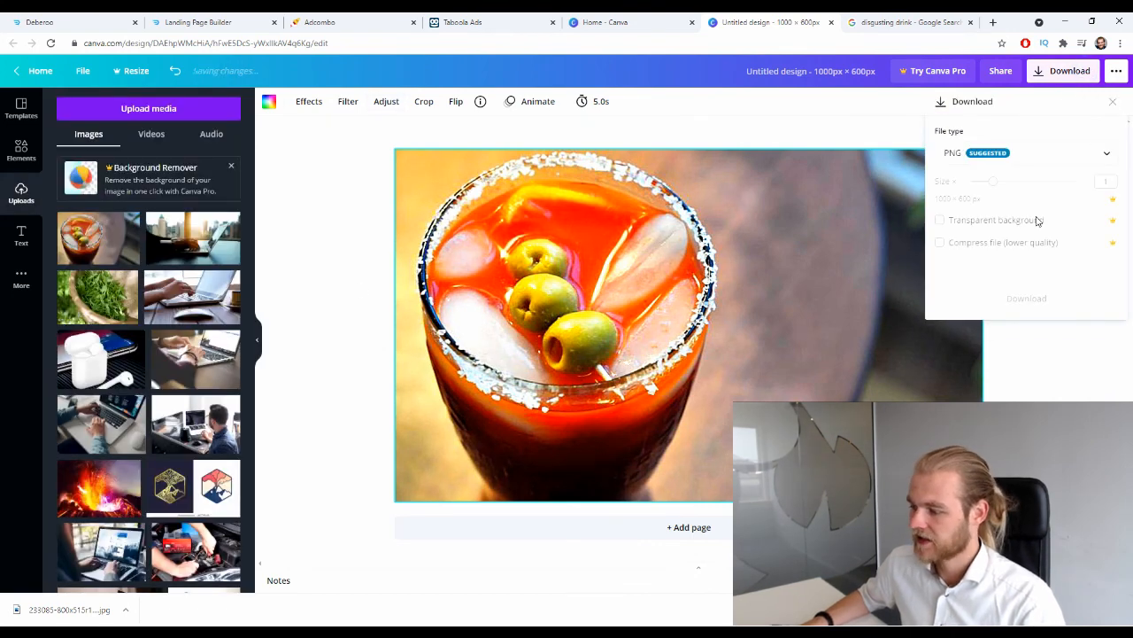
{"action": "left_click", "coordinate": [1018, 271]}
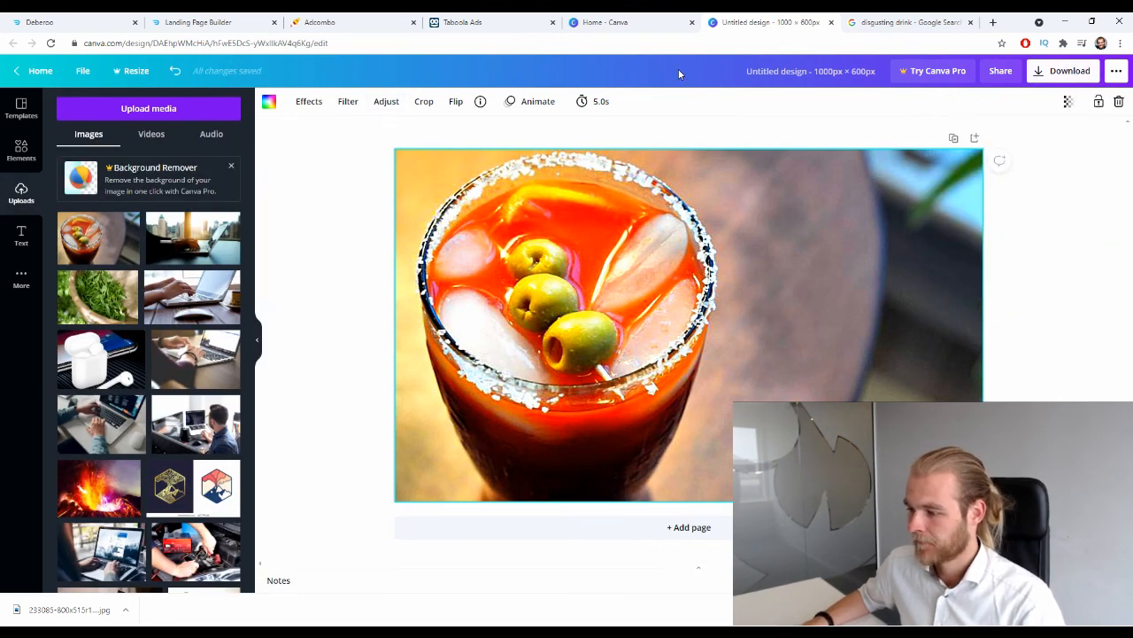
Switch to Taboola Ads, add "Untitled design (6).png" as the ad's media file and submit the ad.
{"action": "left_click", "coordinate": [490, 21]}
{"action": "scroll", "coordinate": [223, 269], "scroll_direction": "down", "scroll_amount": 6}
{"action": "scroll", "coordinate": [220, 269], "scroll_direction": "down", "scroll_amount": 1}
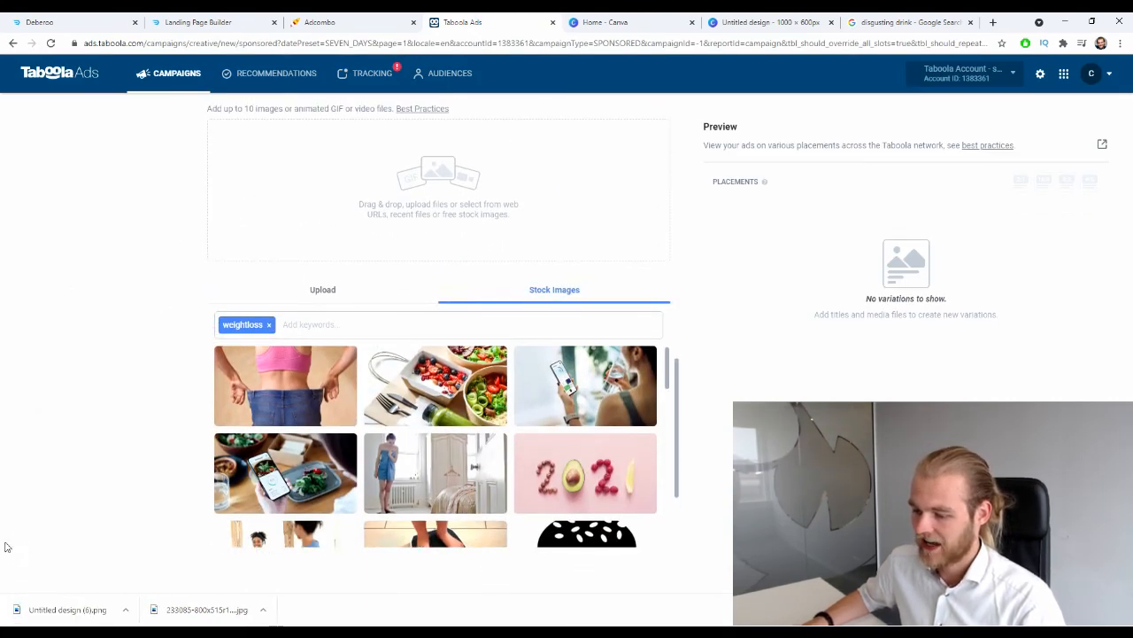
{"action": "left_click_drag", "start_coordinate": [53, 610], "coordinate": [452, 206]}
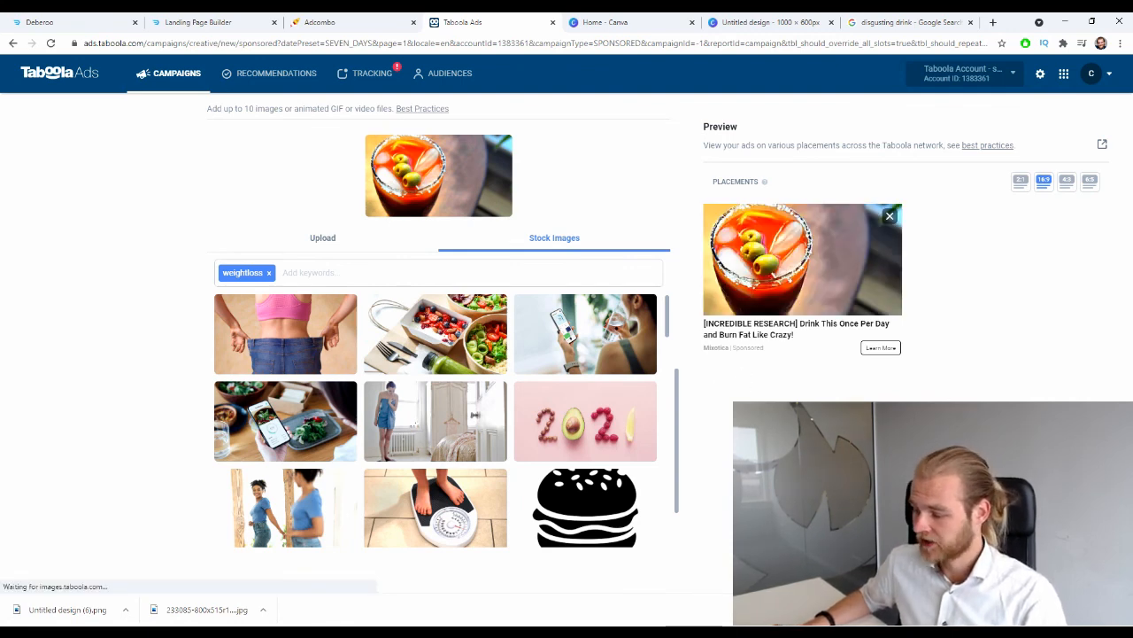
{"action": "left_click", "coordinate": [571, 340]}
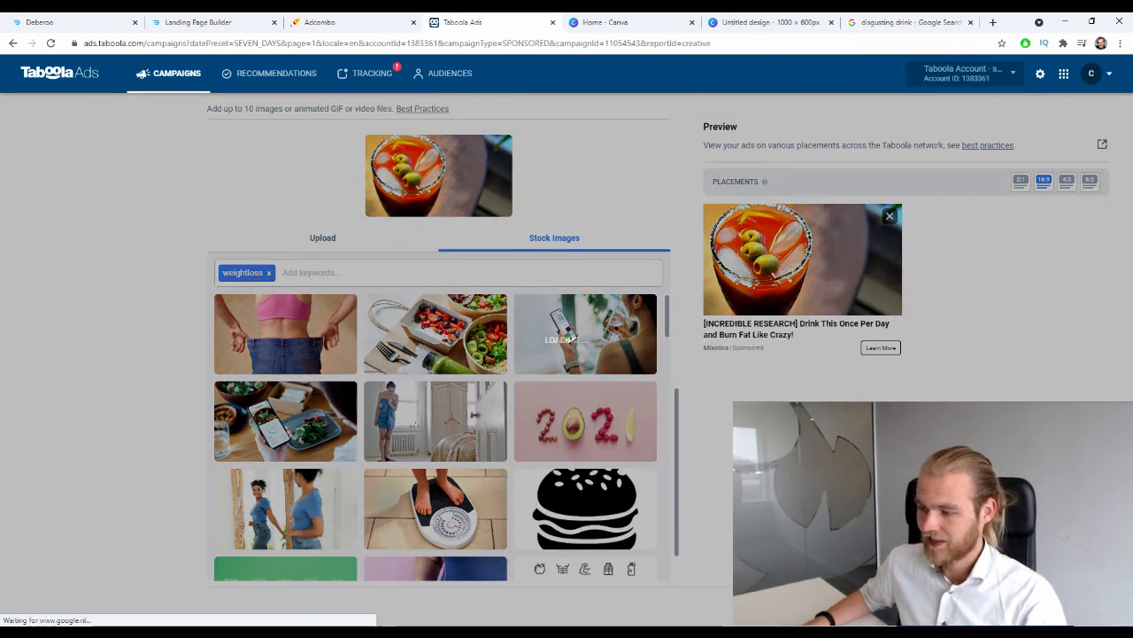